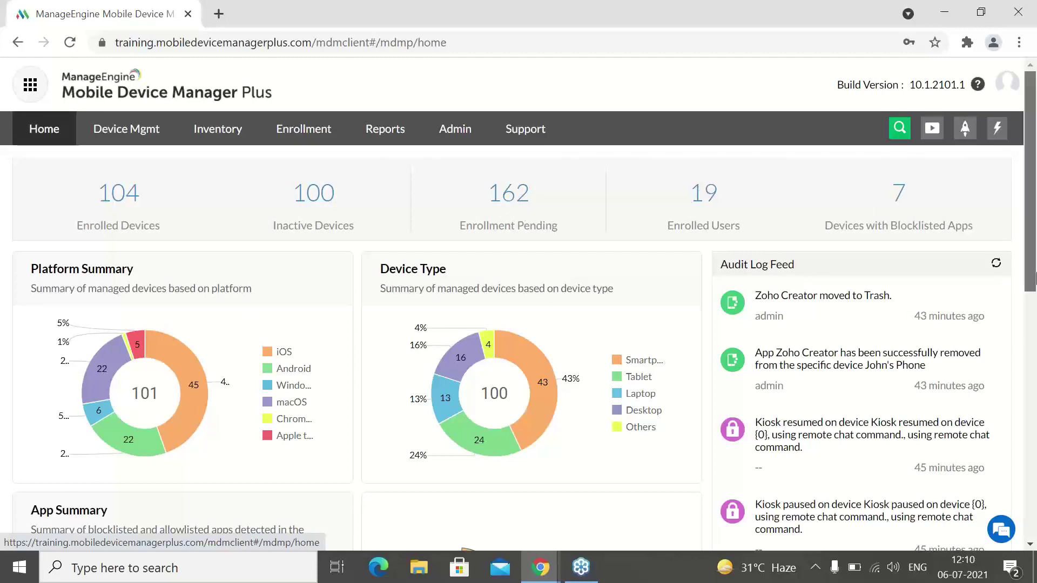
Examine the dashboard's Device Type, Platform Summary and App Summary charts for device and app breakdowns.
scroll(1033, 278, "down", 3)
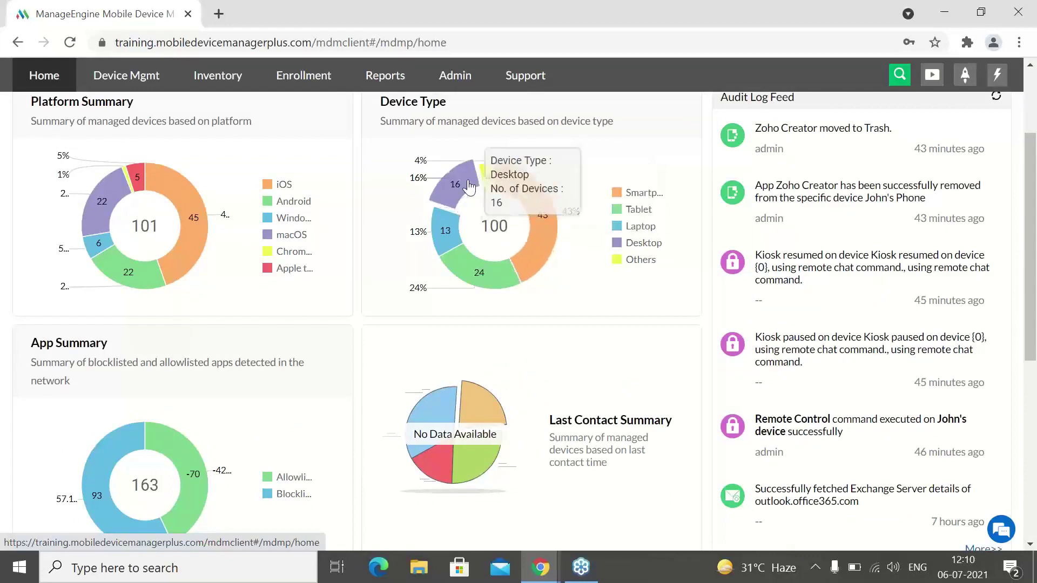
mouse_move(487, 179)
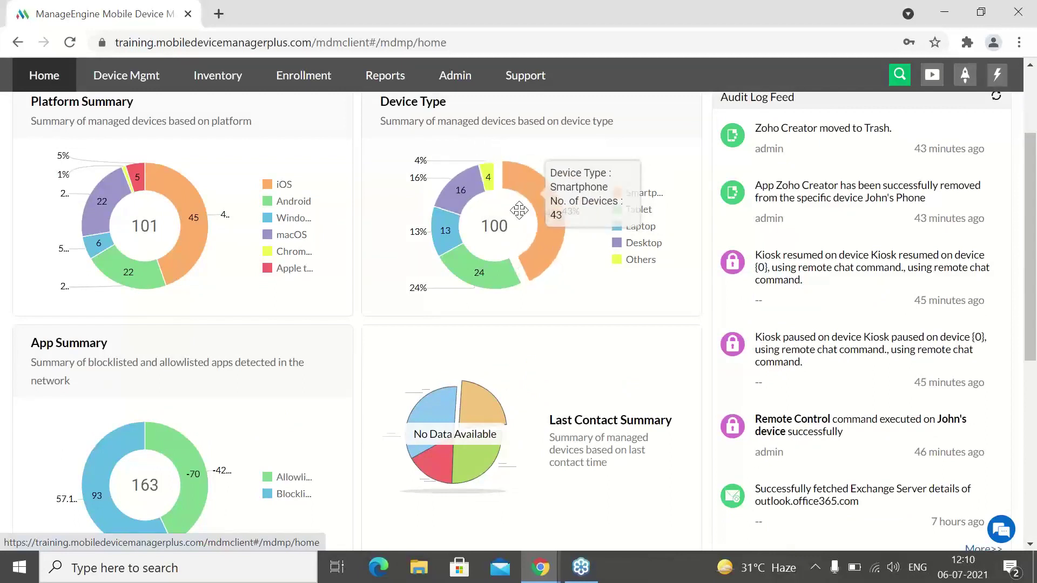
mouse_move(447, 245)
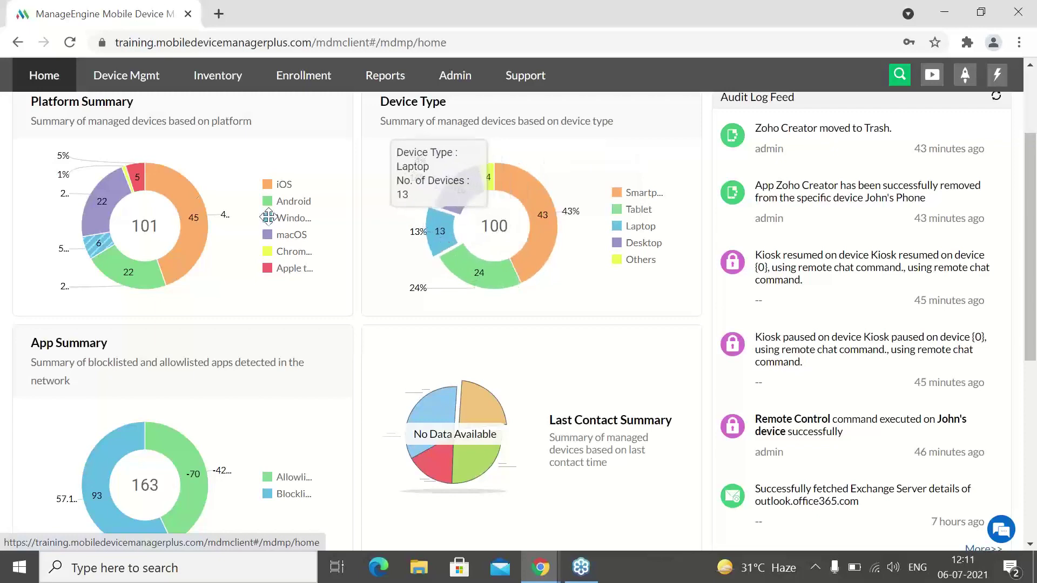
mouse_move(197, 246)
mouse_move(95, 204)
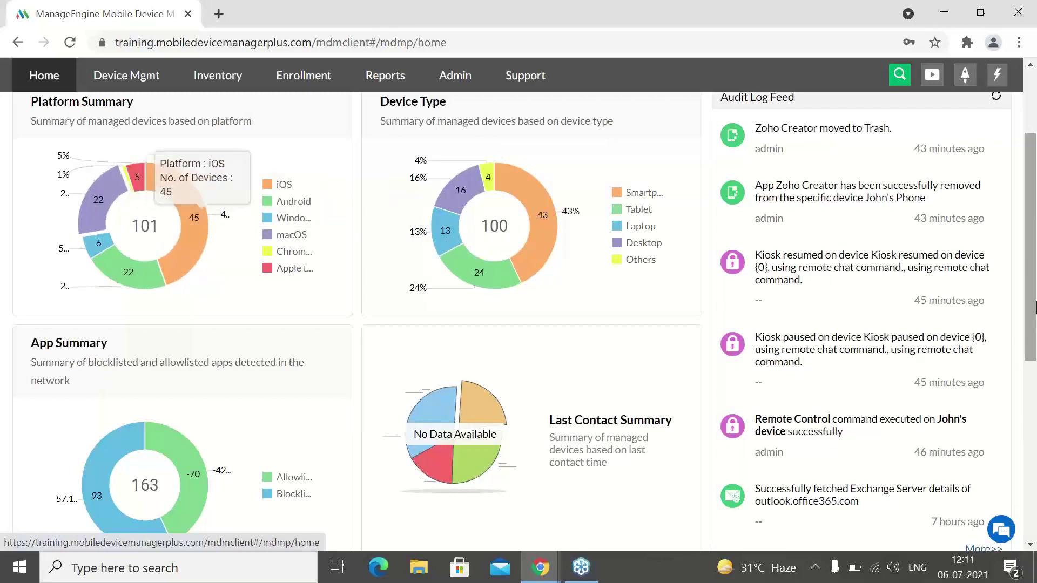
scroll(688, 323, "down", 1)
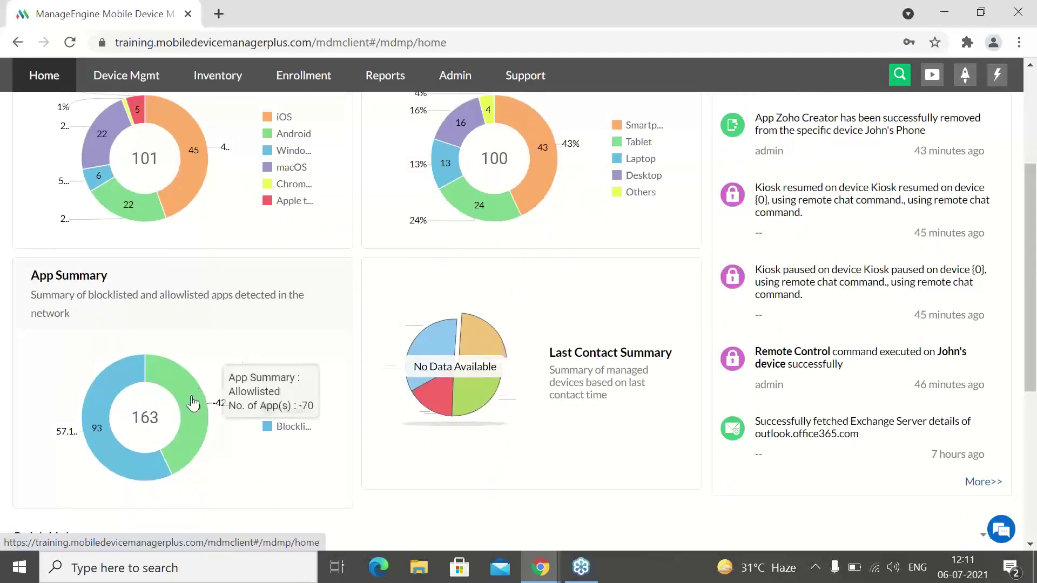
mouse_move(112, 378)
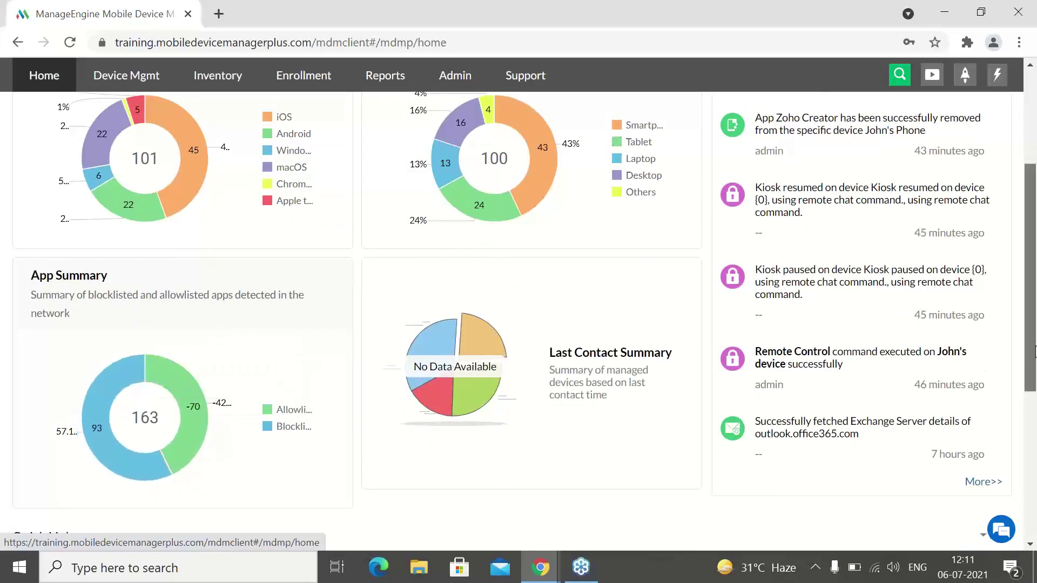
left_click_drag(1035, 348, 1035, 267)
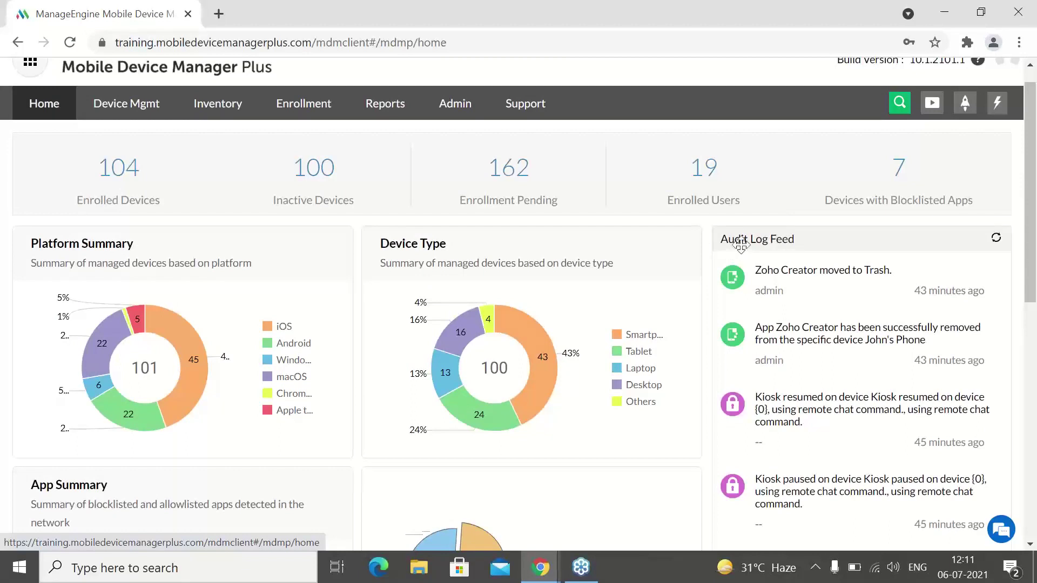
Open Device Mgmt and look through its management, tools, conditional access and geofencing options.
left_click(149, 104)
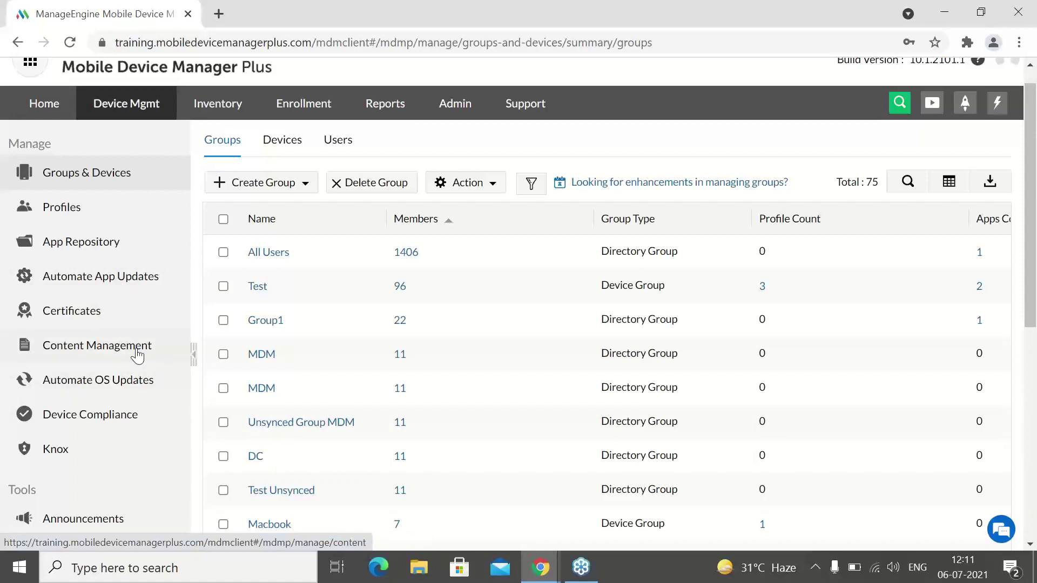
scroll(1032, 394, "down", 4)
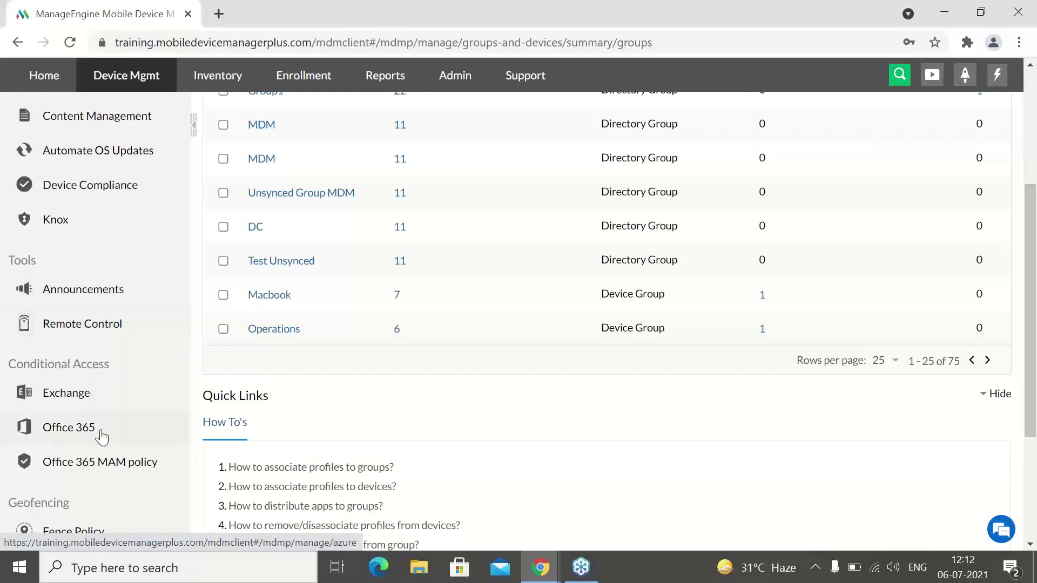
left_click_drag(1030, 403, 1025, 472)
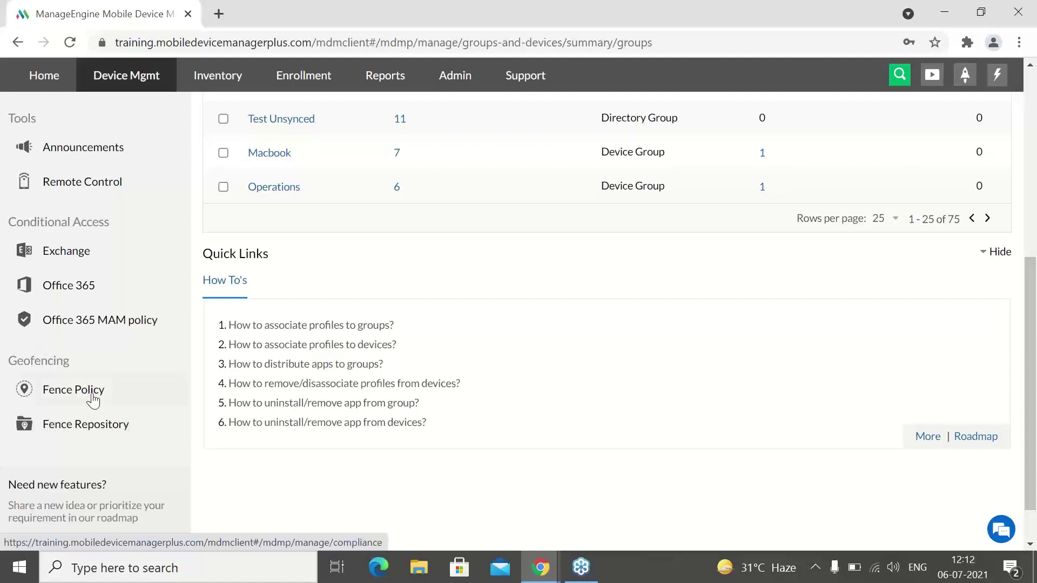
Open the Inventory section and view its Scan Devices and Battery Level Tracking pages.
left_click(223, 82)
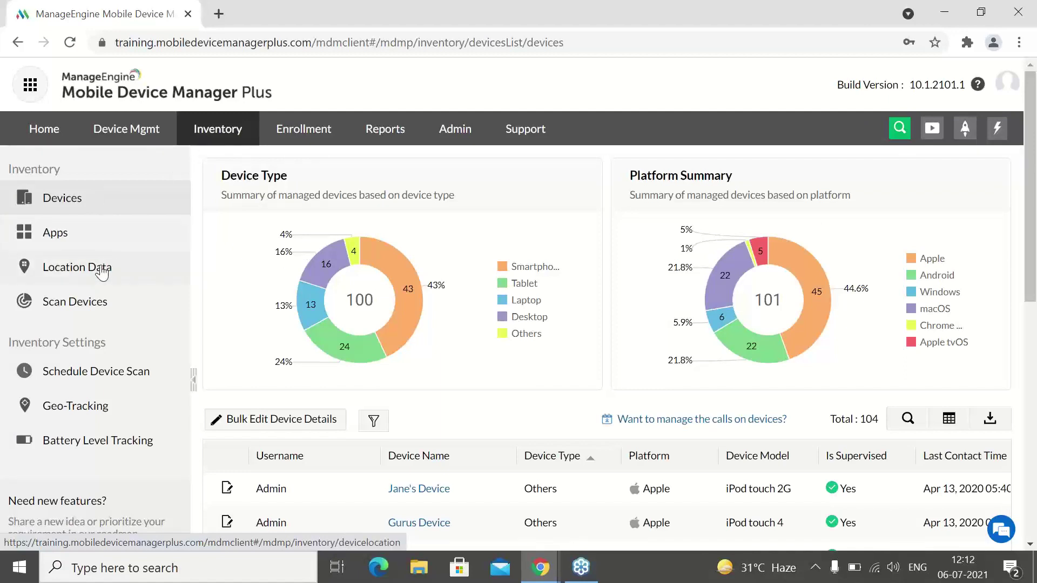
left_click(94, 313)
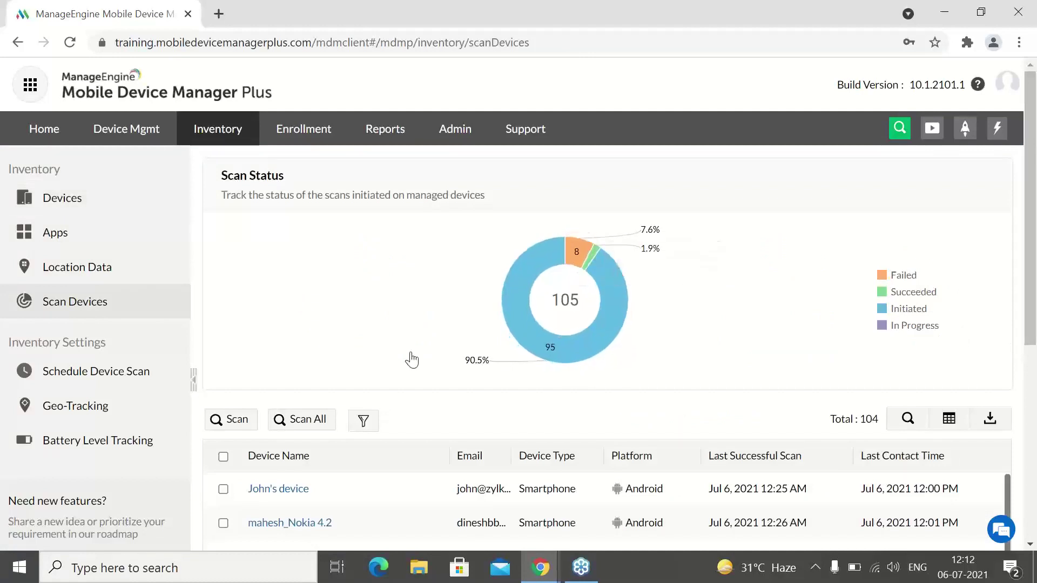
left_click(86, 442)
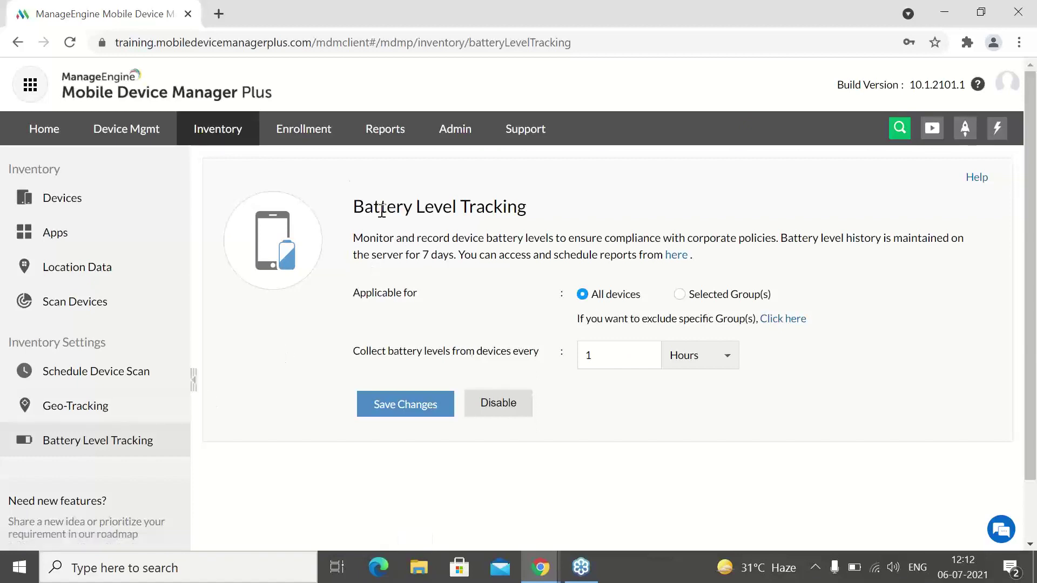
Review the enrollment options for each platform and view the predefined and query reports.
left_click(319, 133)
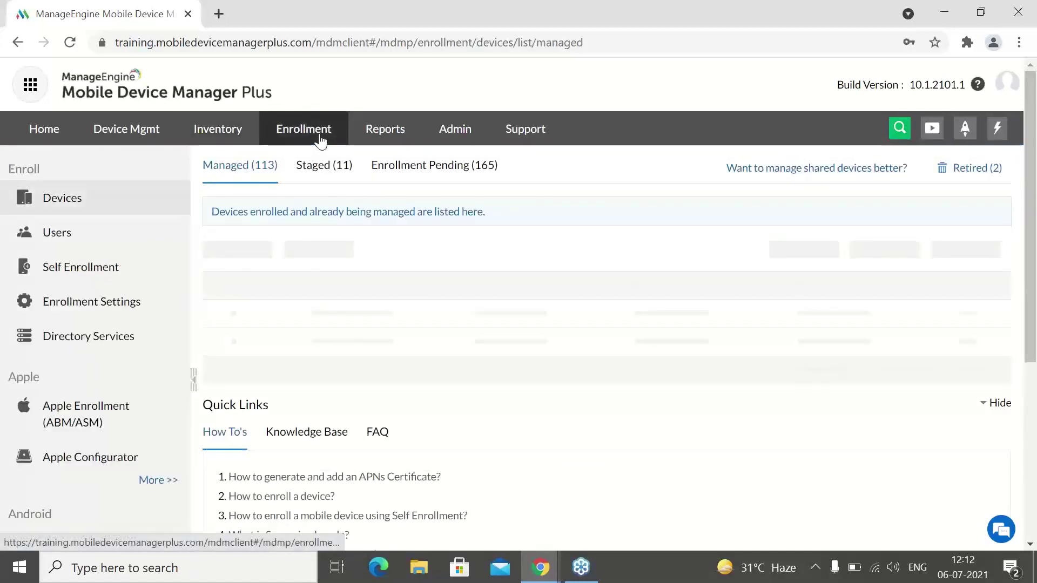
left_click_drag(1034, 284, 1033, 423)
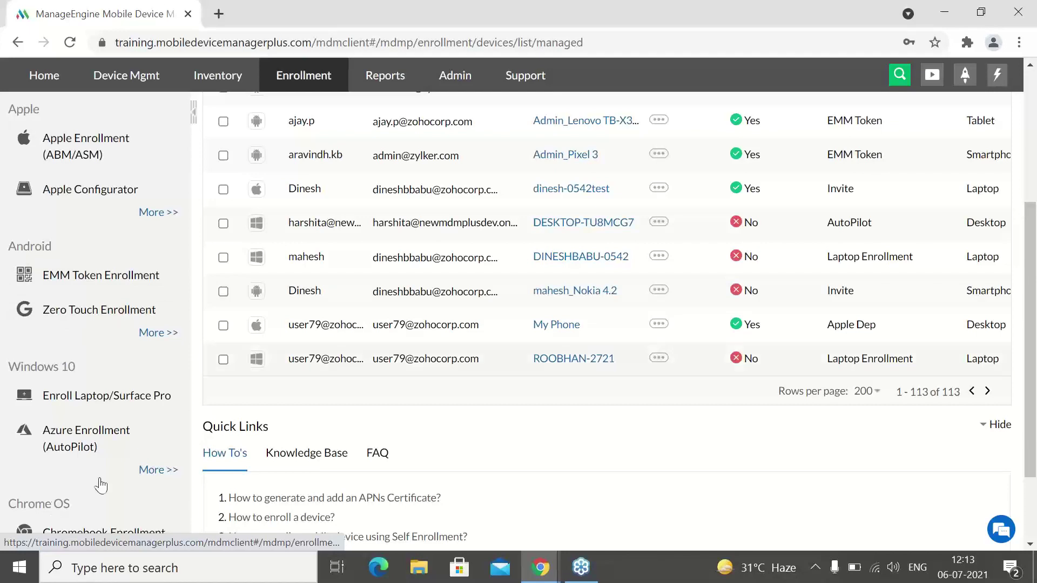
left_click(376, 86)
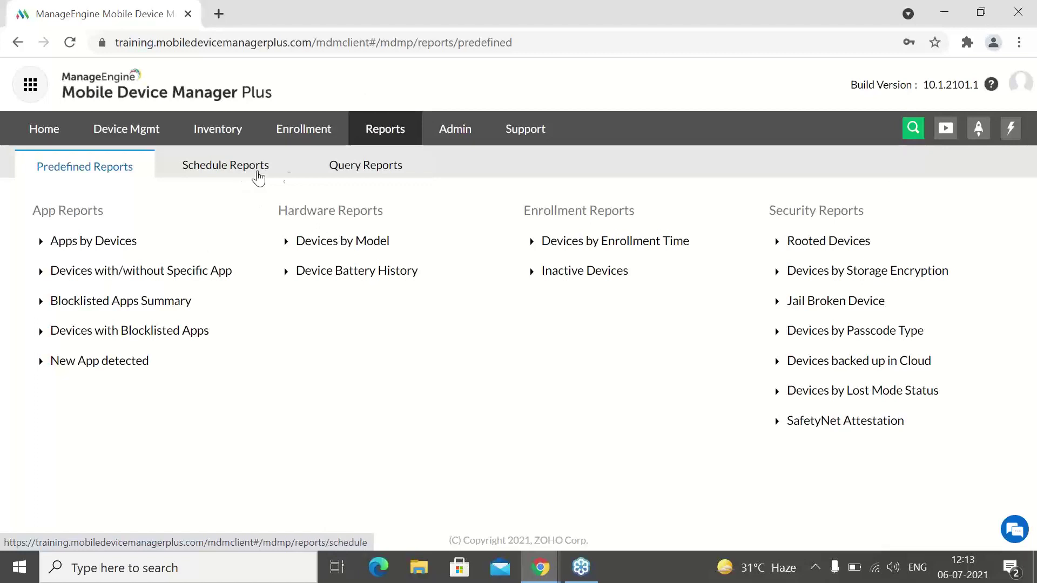
left_click(368, 171)
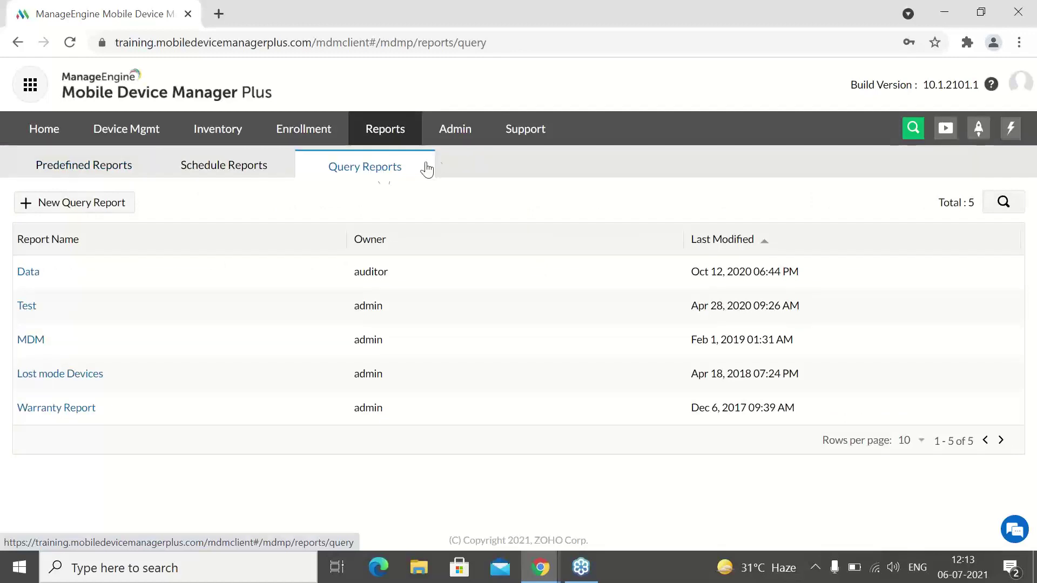
View the Admin settings overview and examine the Support page's references and contact options, including Call Toll-Free.
left_click(458, 138)
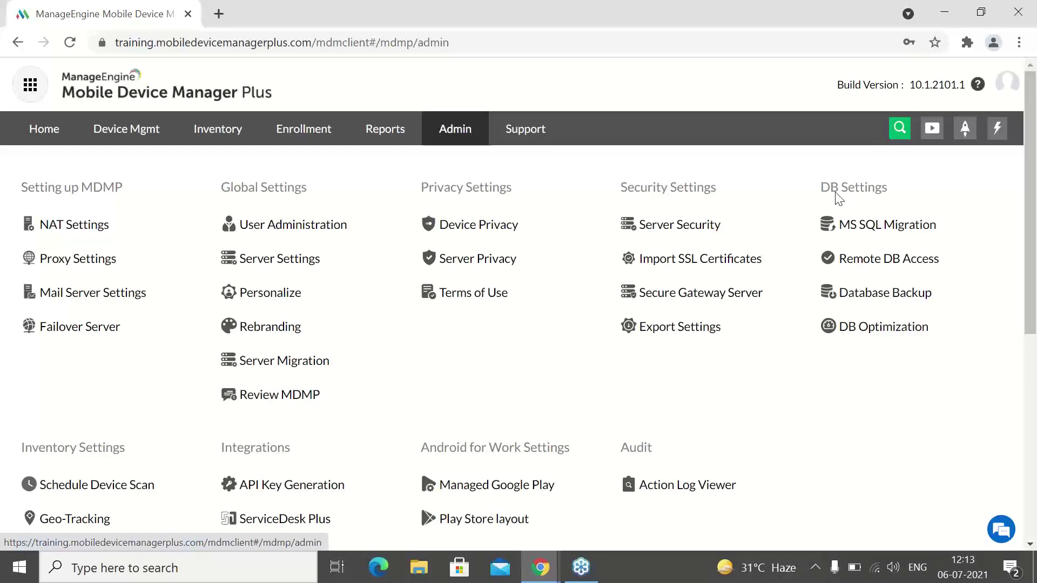
left_click(547, 131)
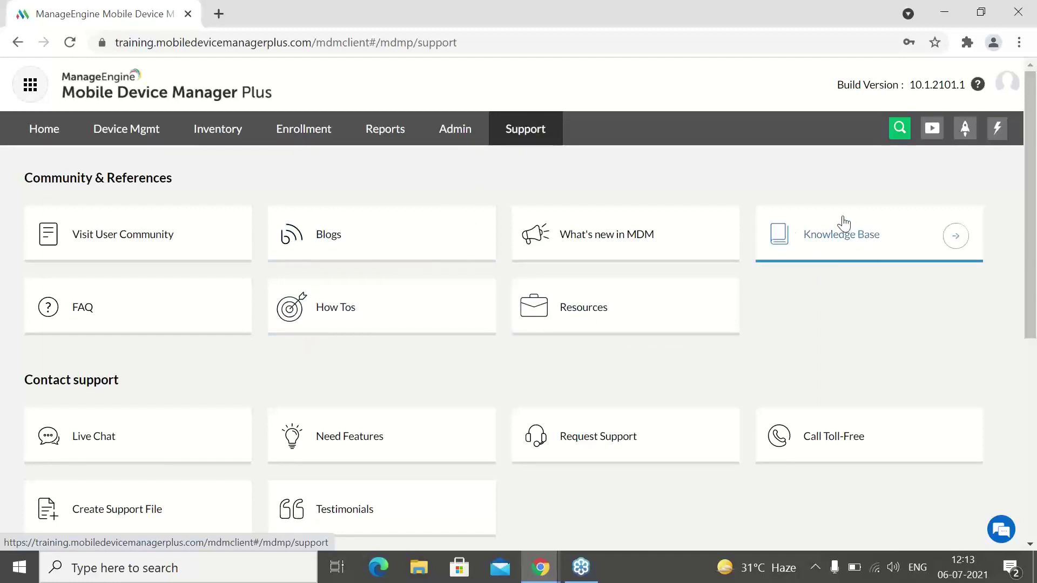
scroll(1034, 284, "down", 3)
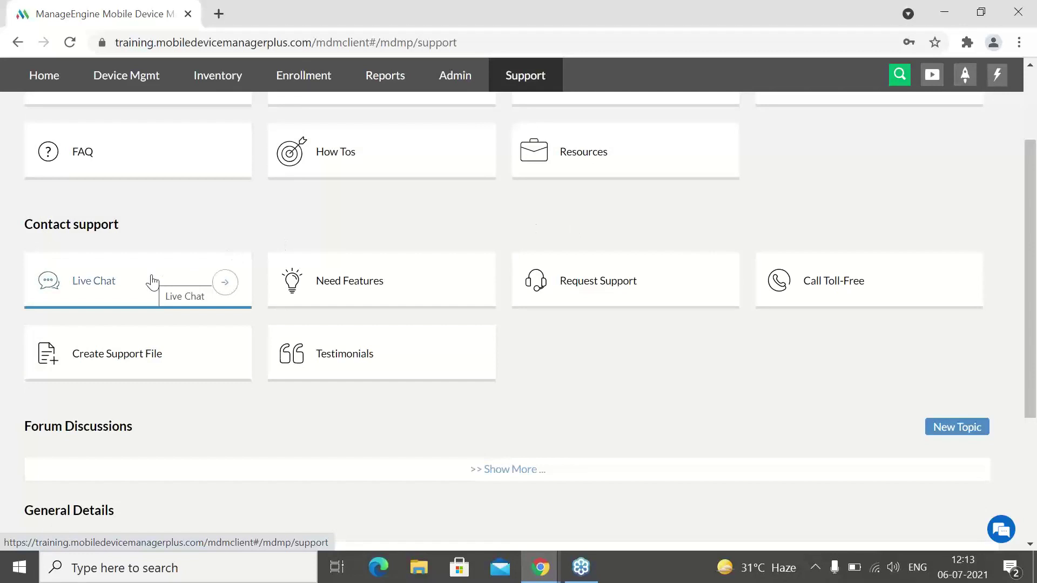
mouse_move(821, 280)
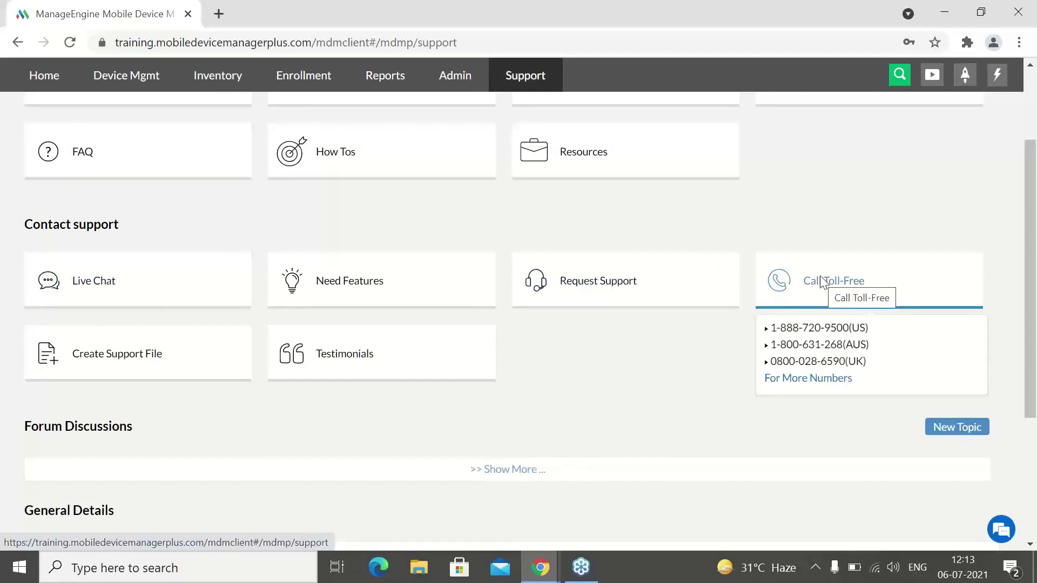
scroll(821, 280, "up", 3)
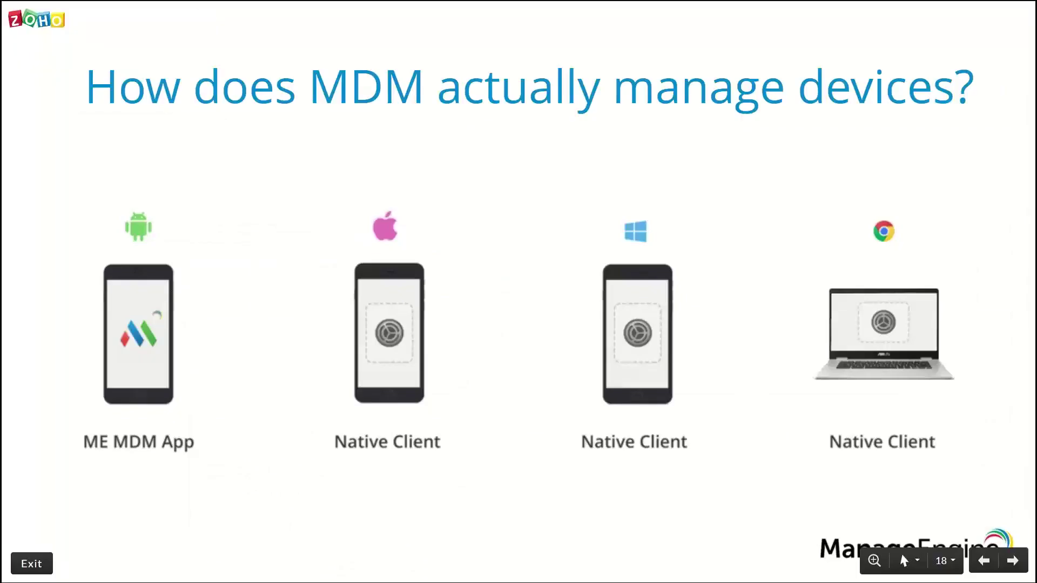
key("Right")
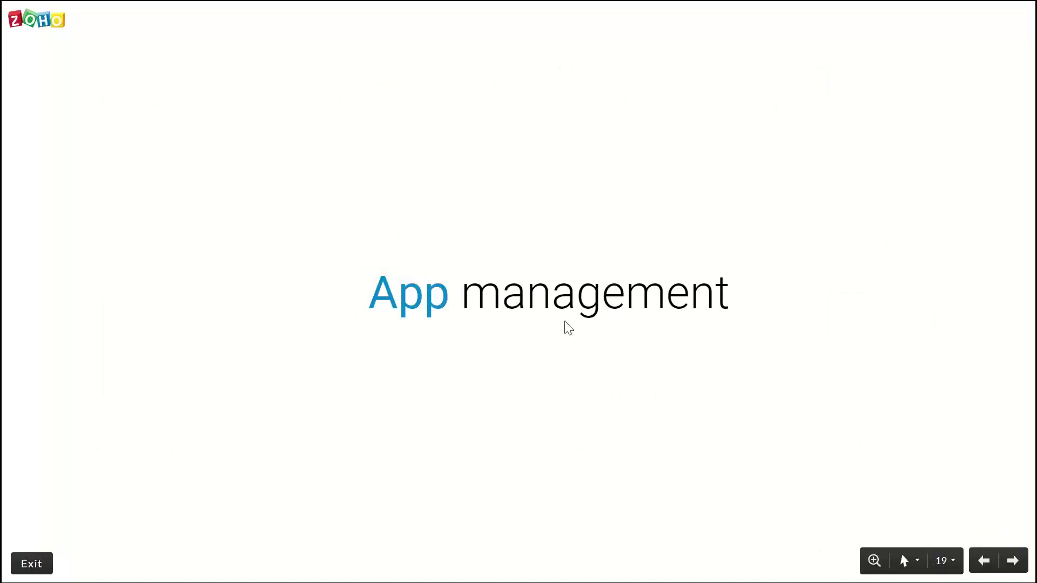
key("Right")
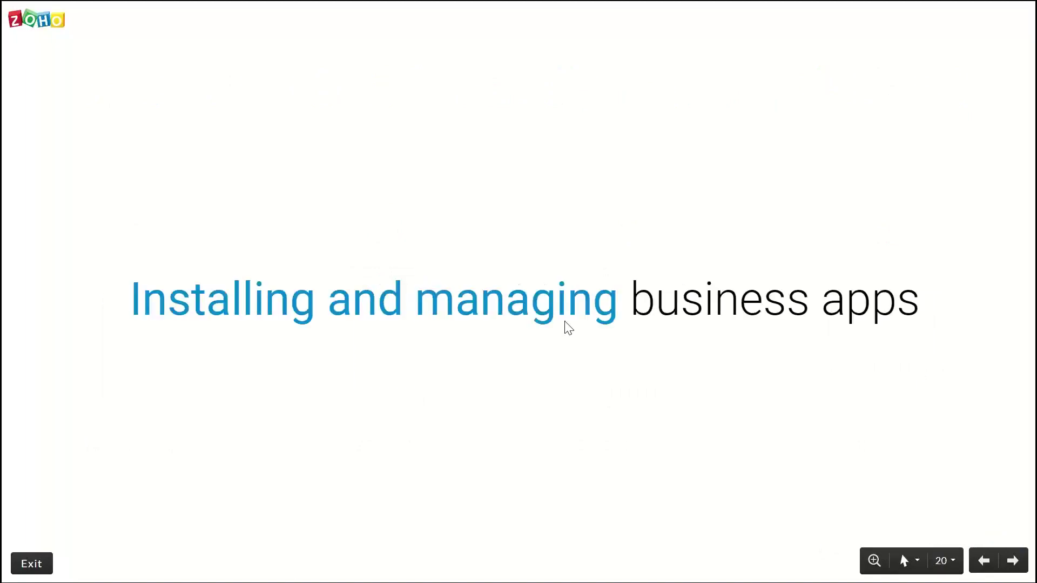
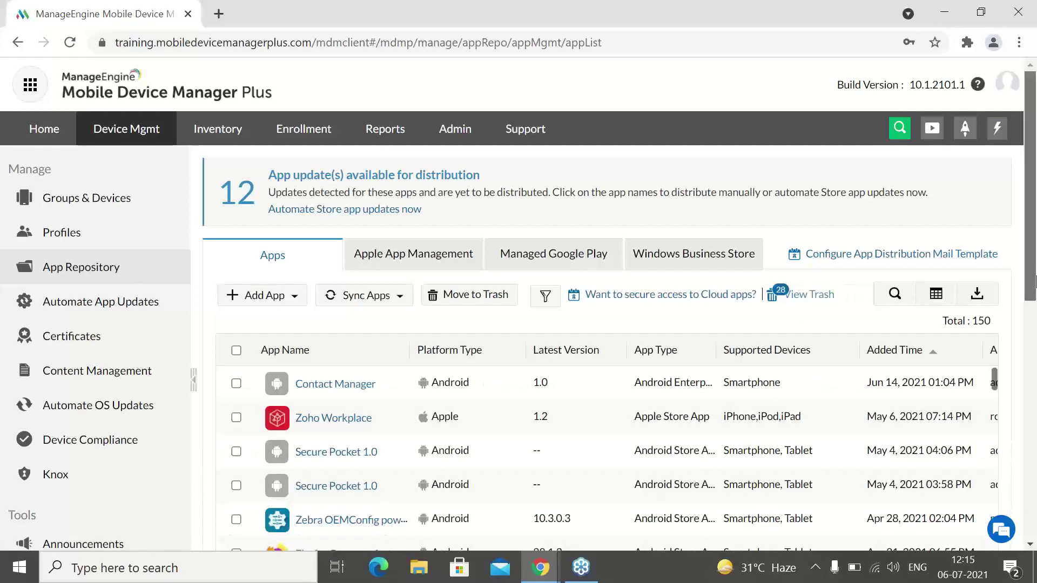
Look over the App Repository's app list and start adding an Apple Store App for iOS.
scroll(1034, 273, "down", 1)
left_click_drag(1035, 291, 1035, 345)
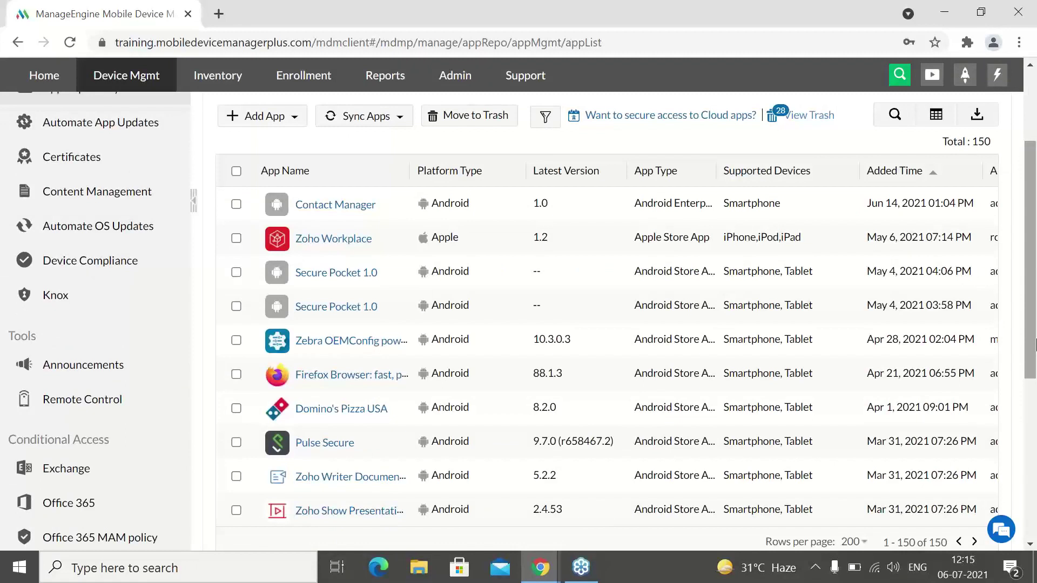
scroll(1035, 345, "up", 1)
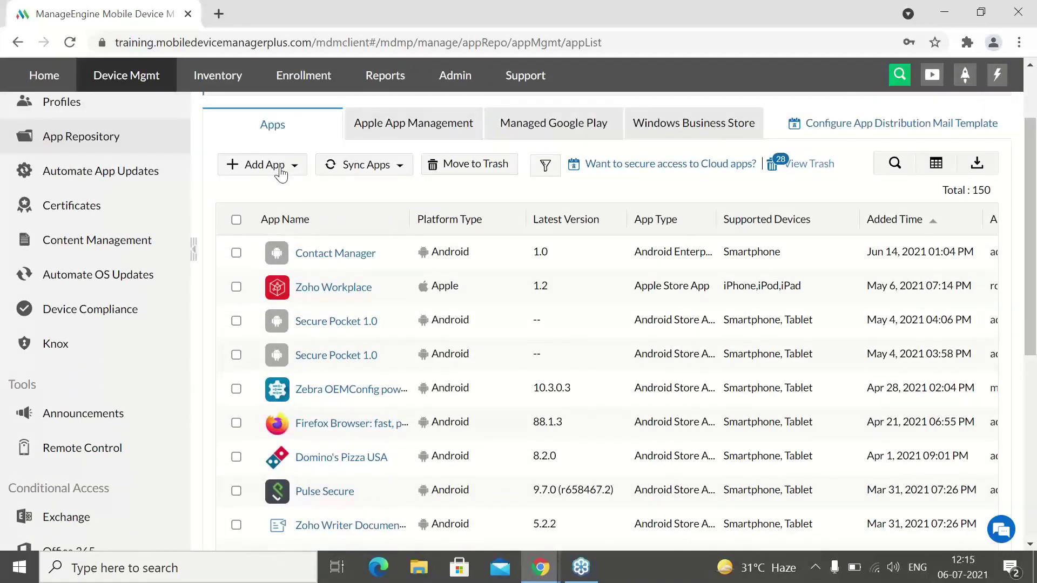
left_click(280, 172)
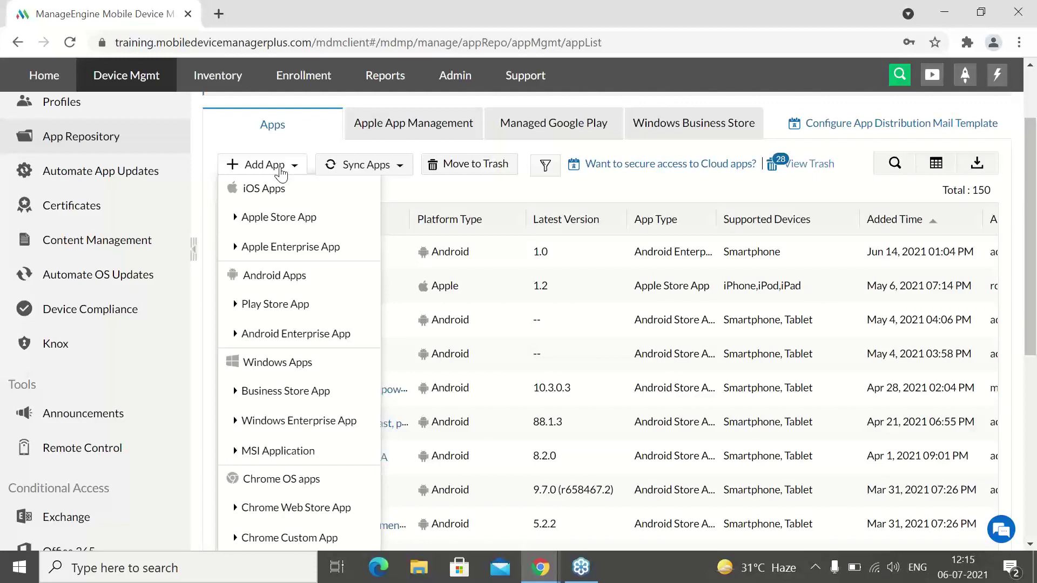
left_click(299, 218)
scroll(1031, 252, "up", 1)
Search the United States Apple store for "Zoho Creator" and select the Zoho Creator app.
left_click(537, 369)
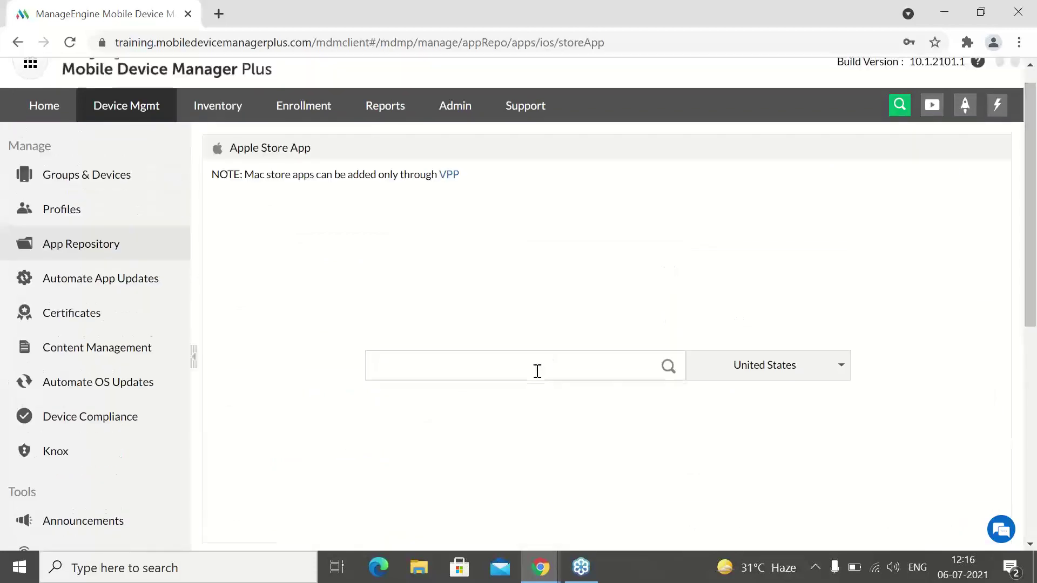
type("Zoho Cr")
type("eatp")
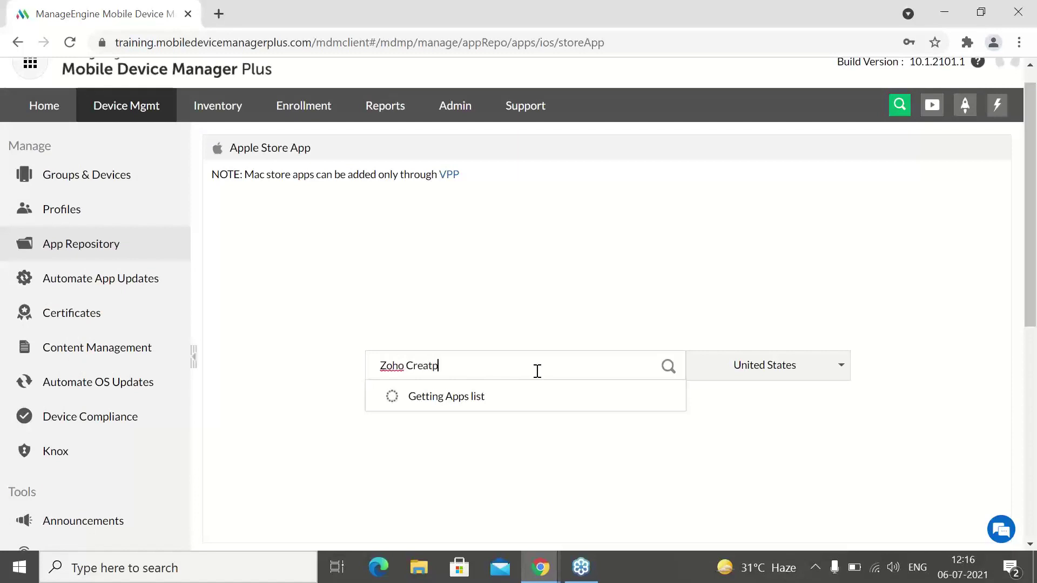
key("BackSpace")
type("or")
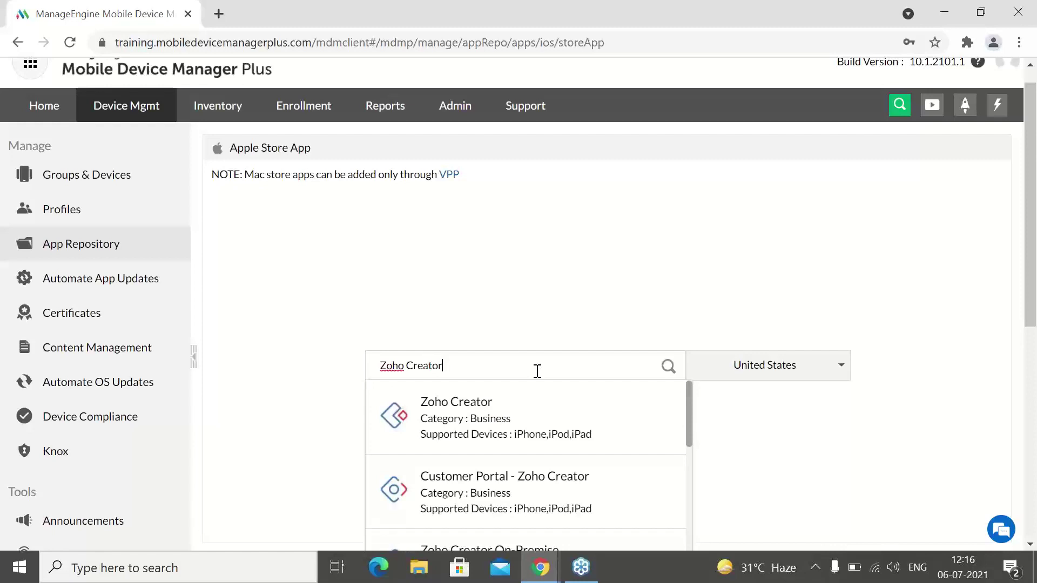
left_click(556, 406)
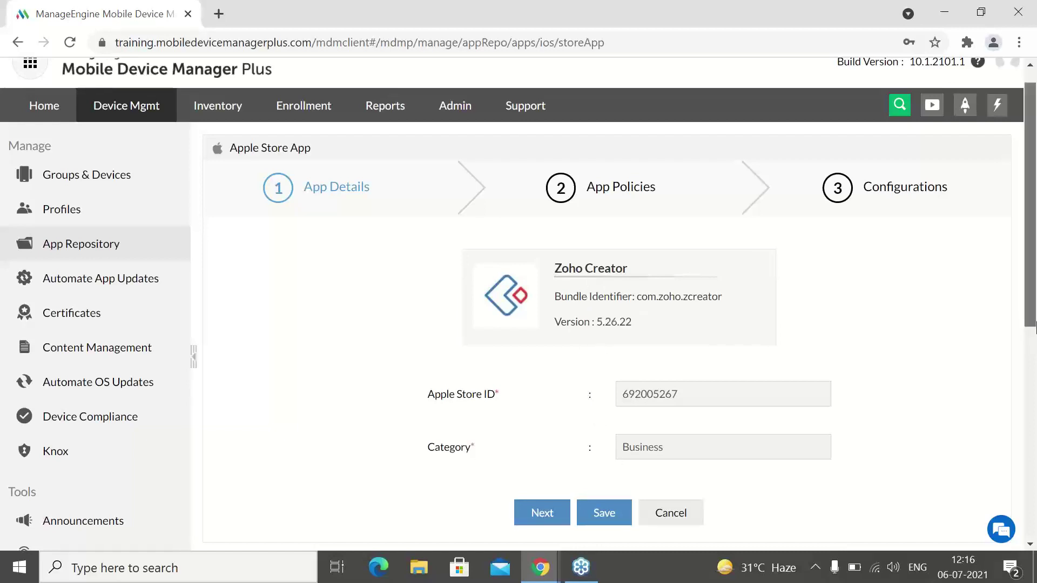
Accept the Zoho Creator app details, keep both App Policies options enabled and advance to the Configurations stage.
scroll(545, 502, "down", 1)
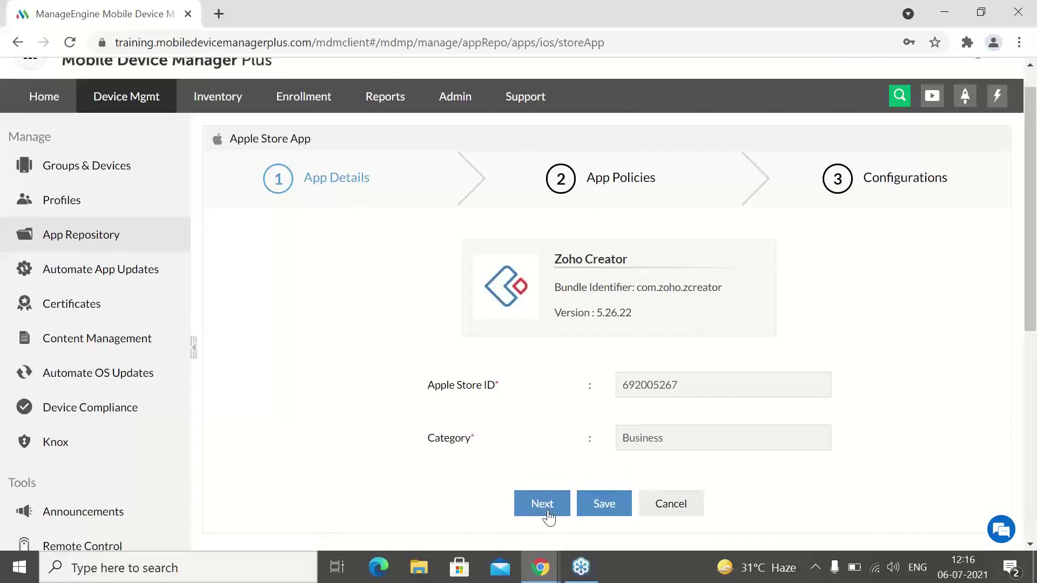
left_click(545, 507)
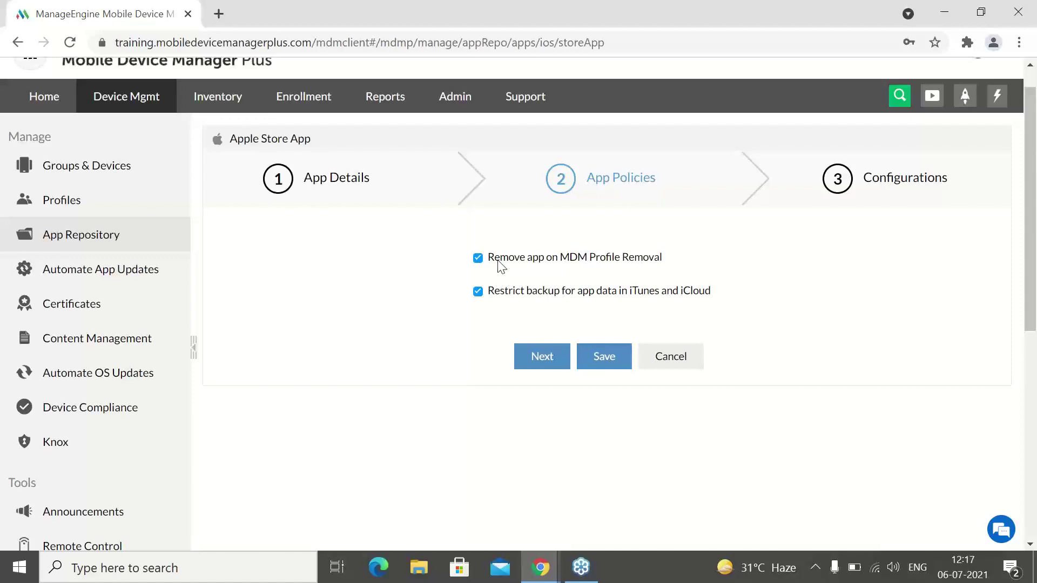
left_click(555, 356)
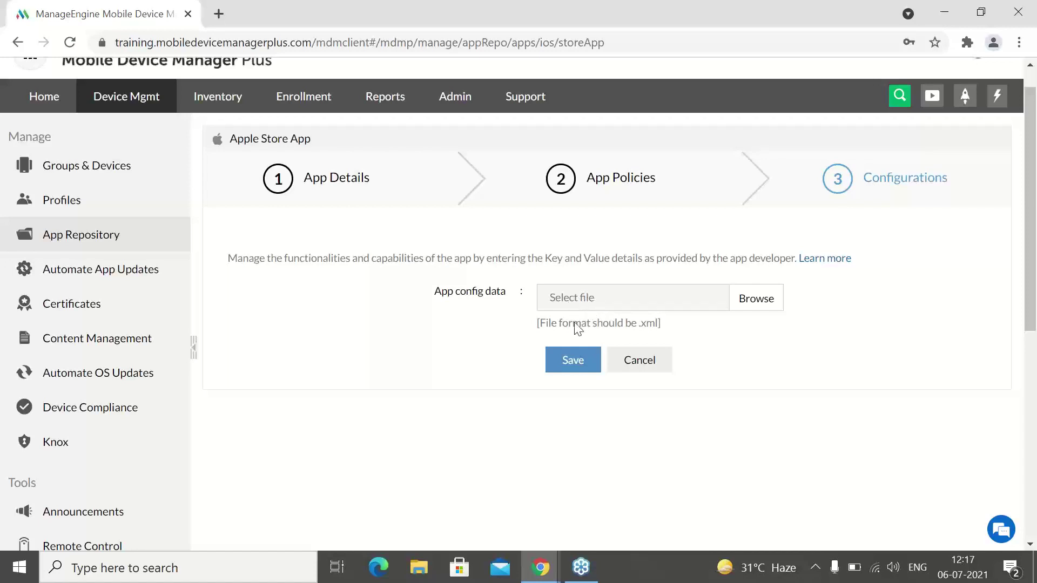
Save the Zoho Creator app and restore its previously removed entry from Trash to the App Repository.
left_click(576, 363)
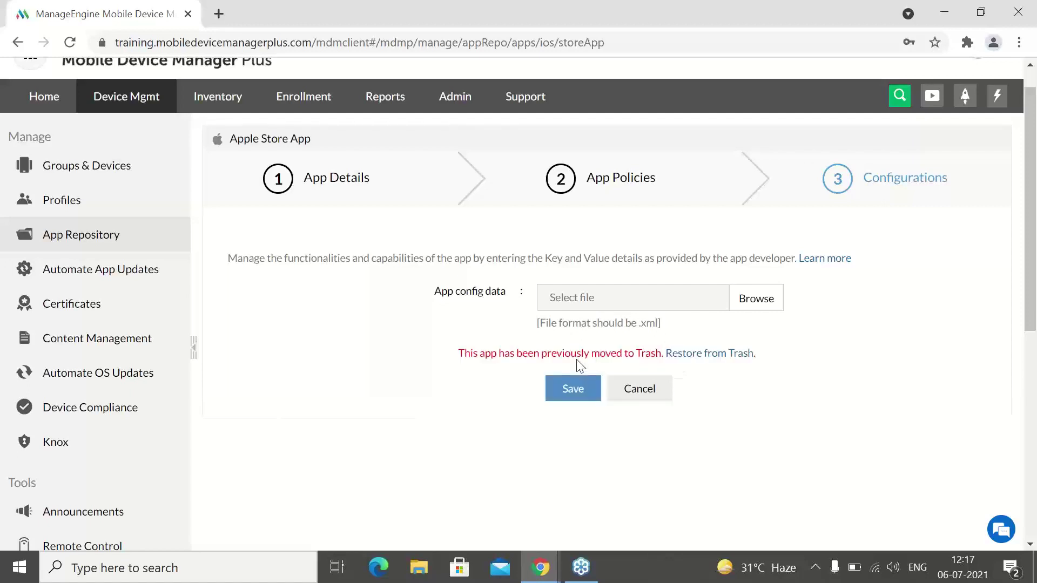
left_click(691, 358)
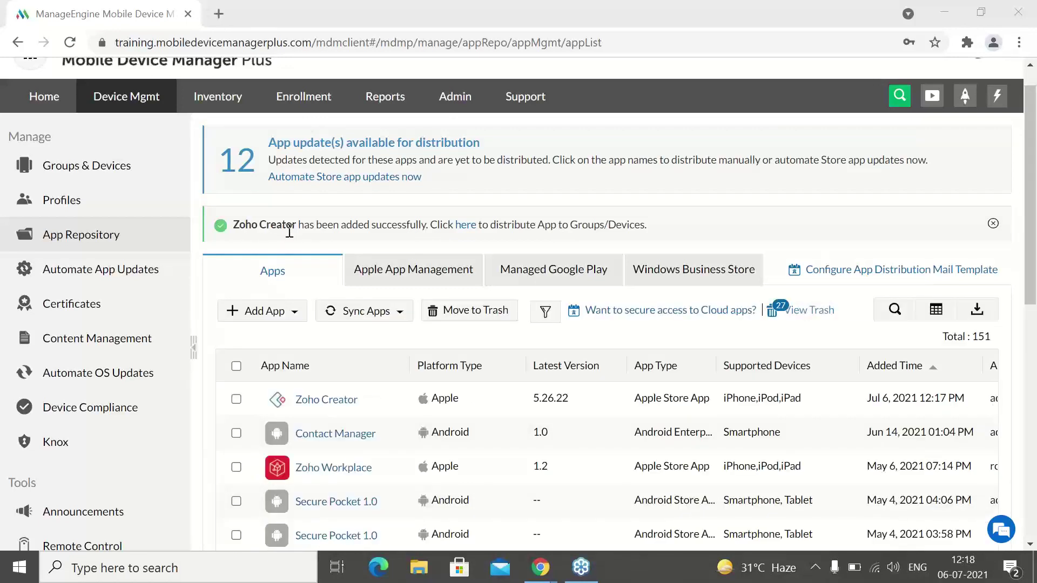
Show the managed devices in Groups & Devices and filter them to the Apple platform.
left_click(117, 169)
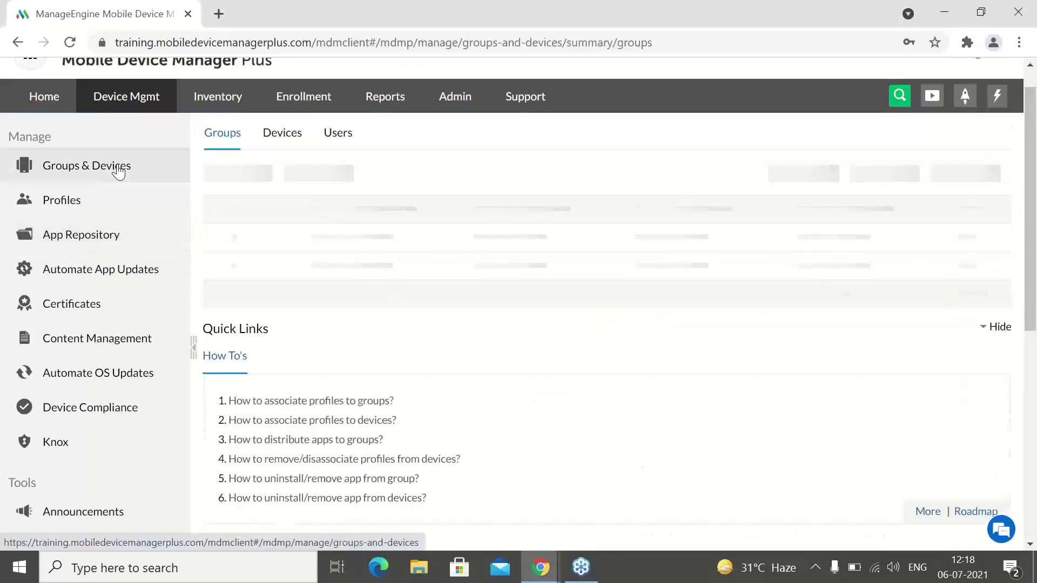
left_click(284, 138)
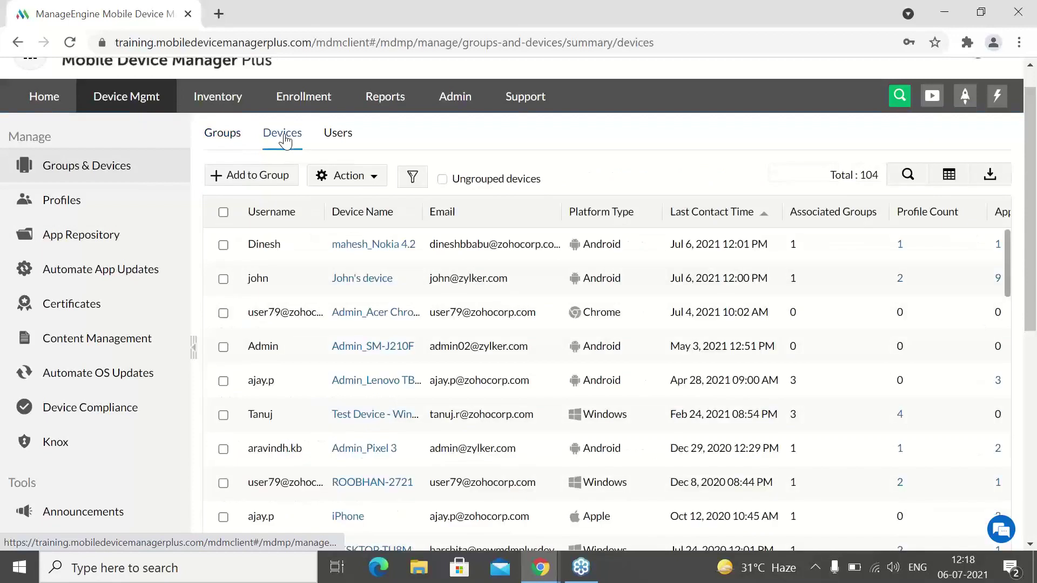
left_click(411, 179)
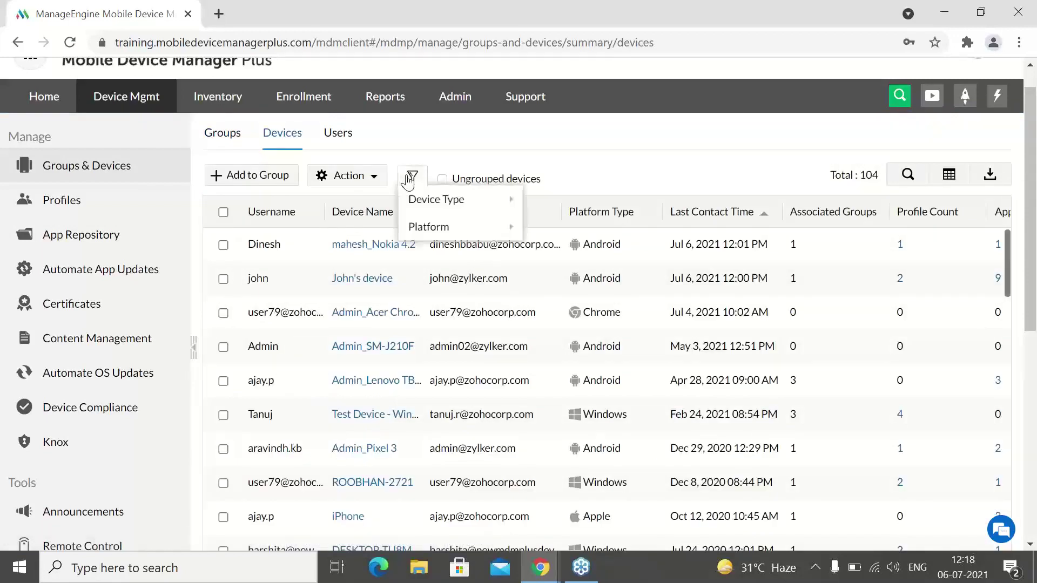
mouse_move(472, 236)
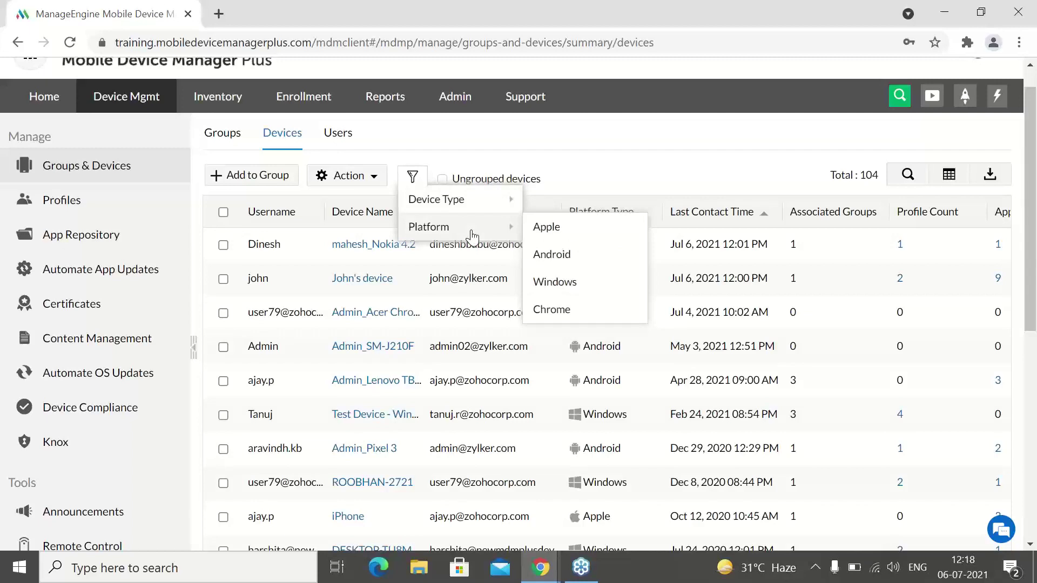
left_click(568, 227)
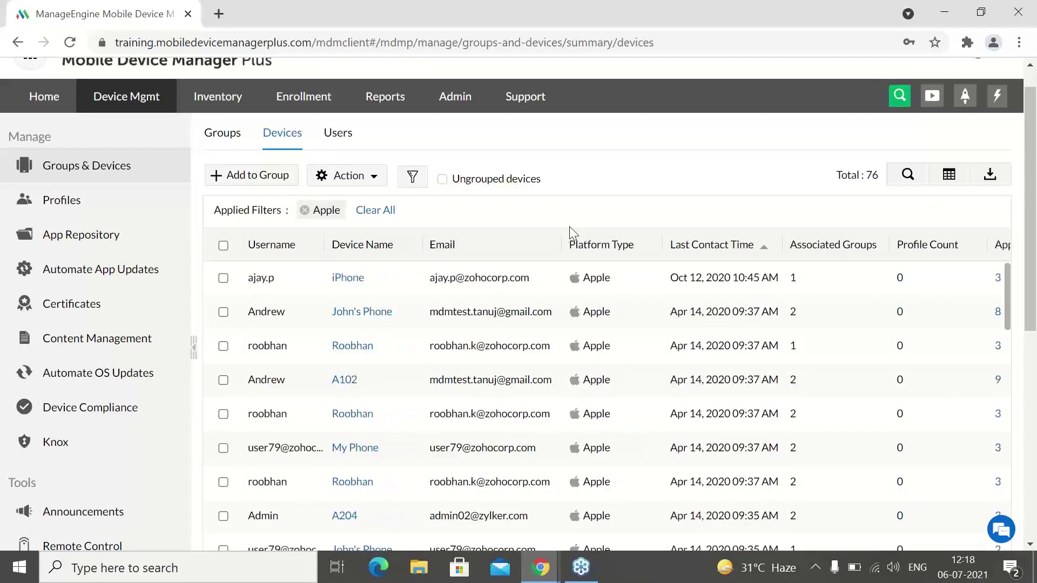
Distribute Zoho Creator to the second listed Apple device through the App Catalog, keeping e-mail notification to users enabled.
left_click(223, 314)
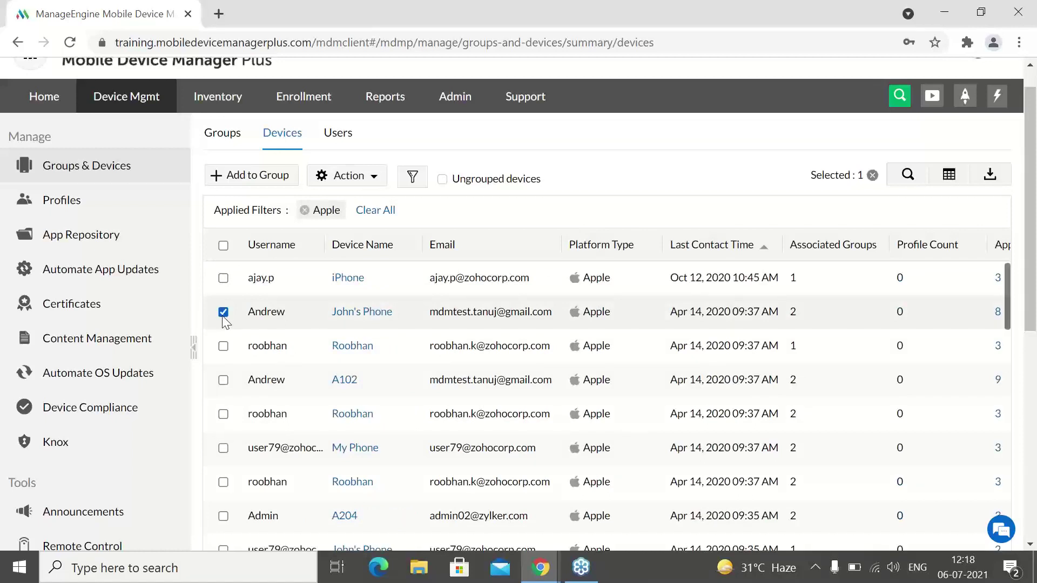
left_click(360, 179)
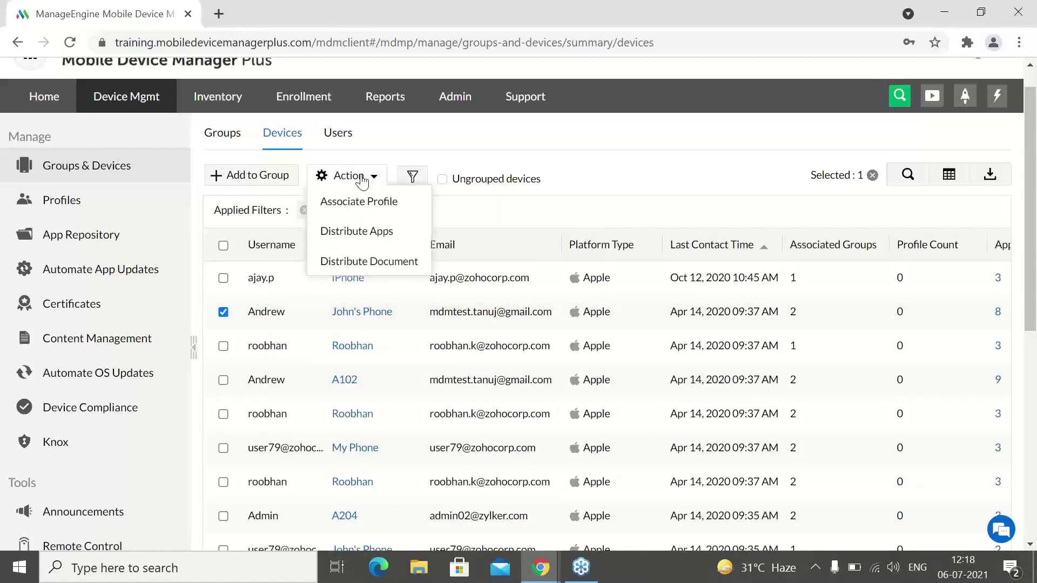
left_click(371, 238)
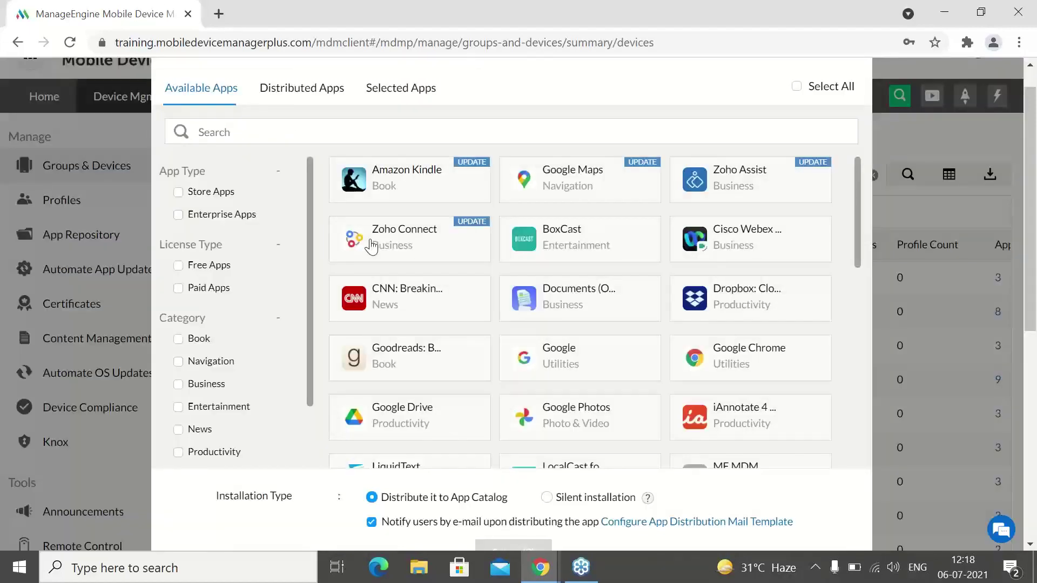
left_click(253, 130)
type("Zoho Creator")
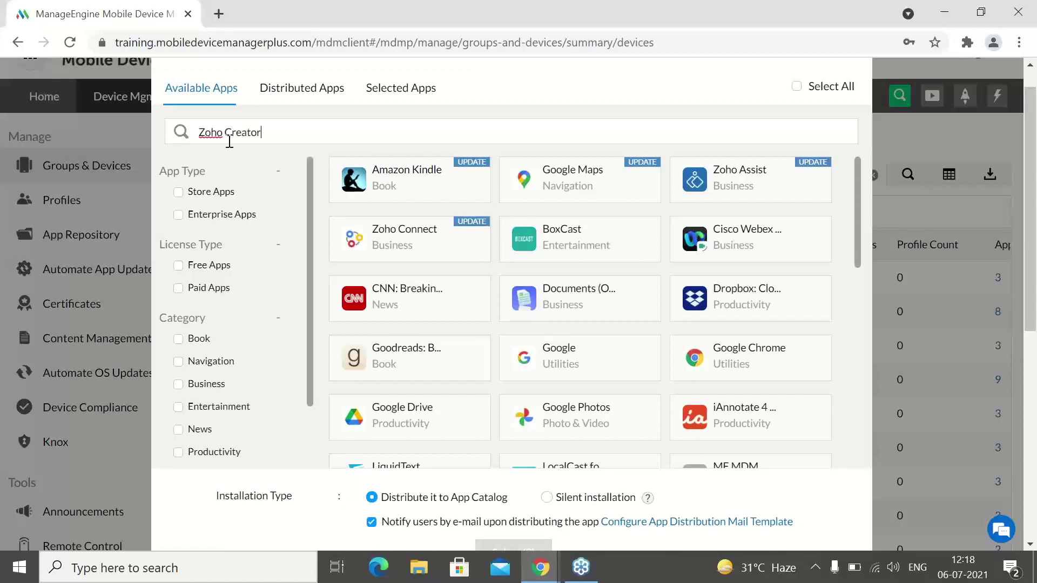
left_click(446, 174)
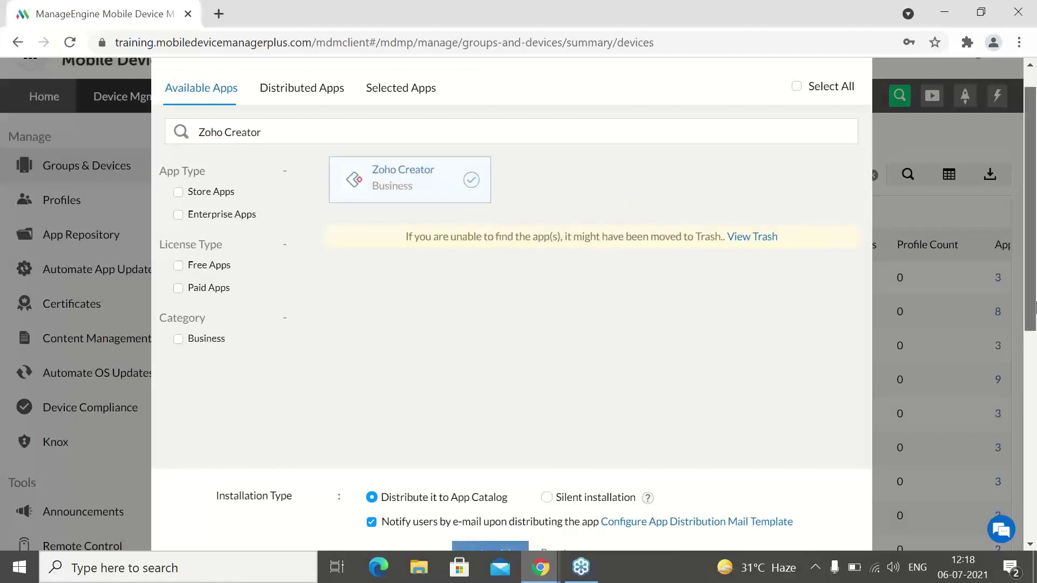
scroll(545, 407, "down", 2)
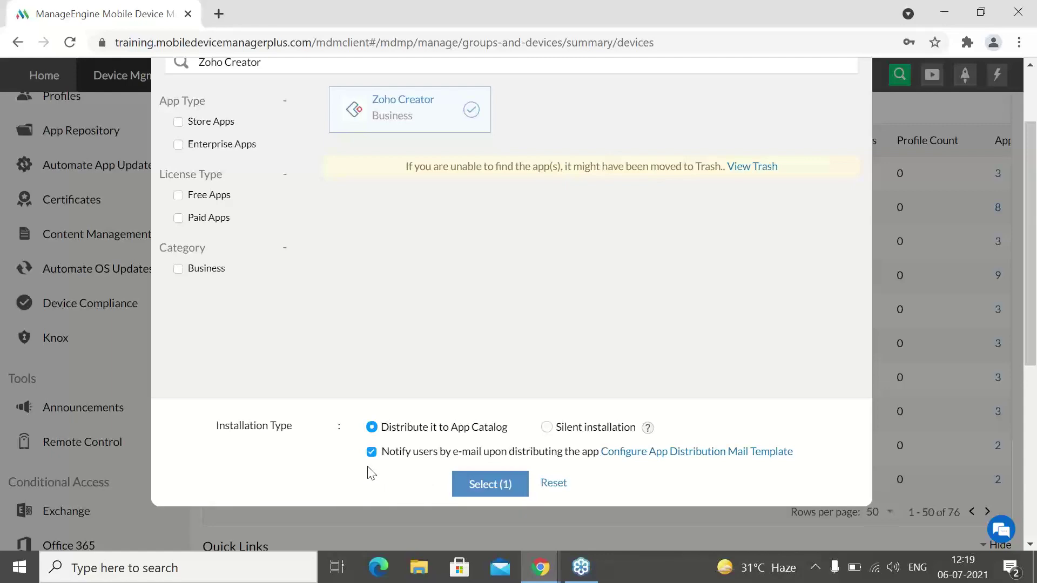
left_click(479, 484)
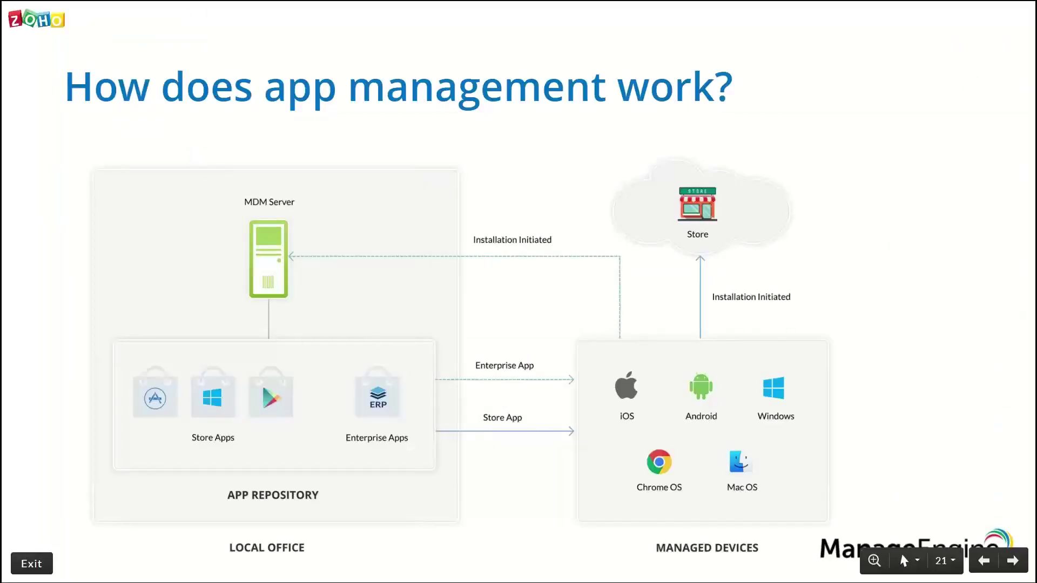
key("Right")
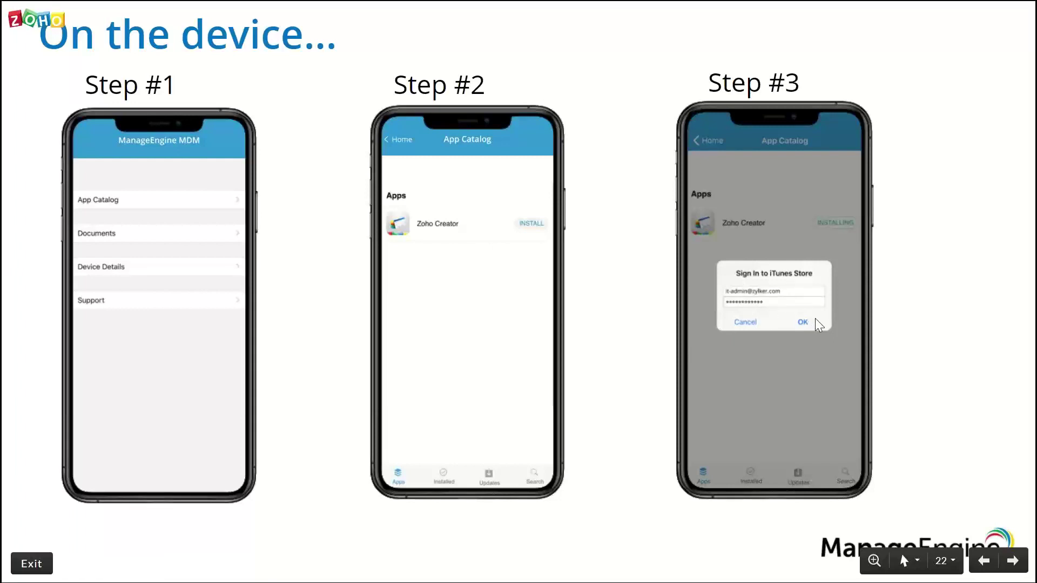
key("Right")
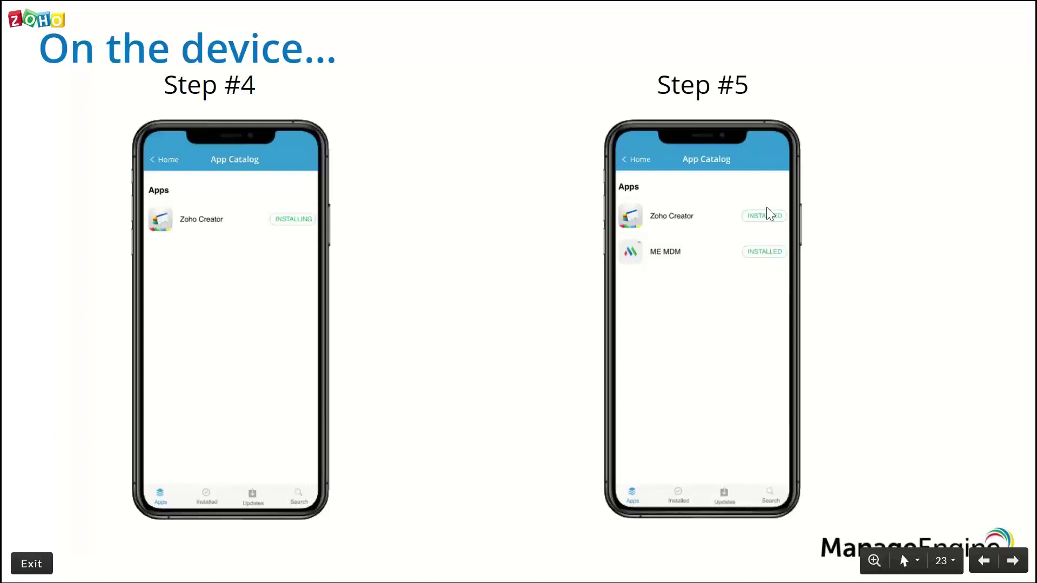
key("Right")
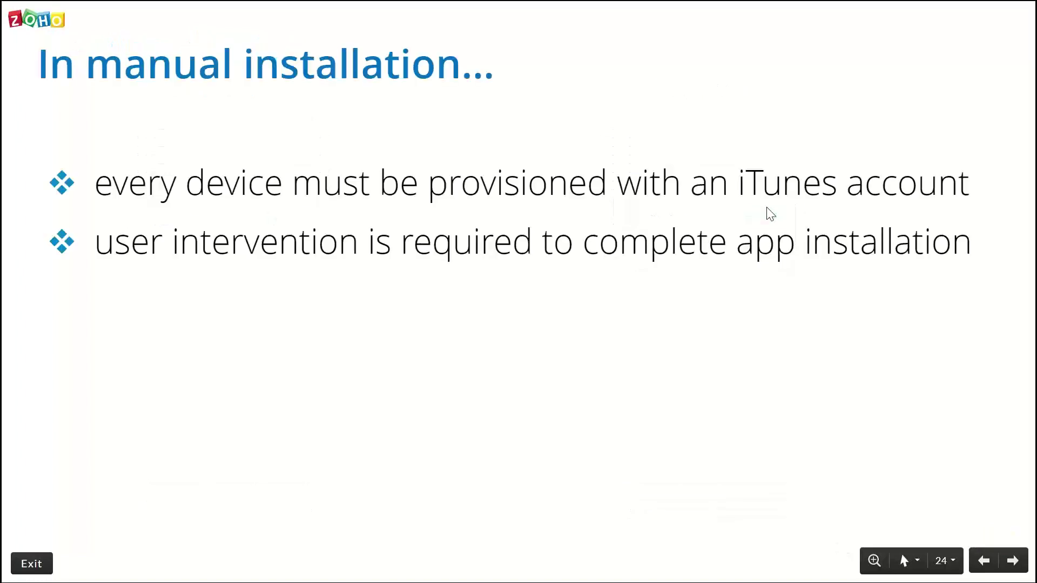
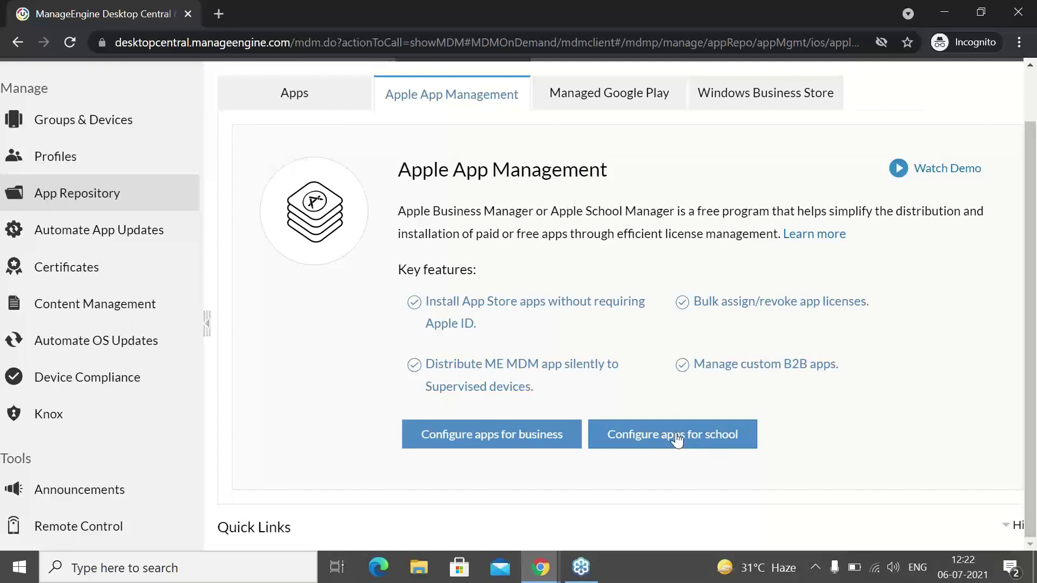
Start configuring Apple apps for business and switch to the presentation to review downloading the server token from Apple Business Manager.
left_click(520, 441)
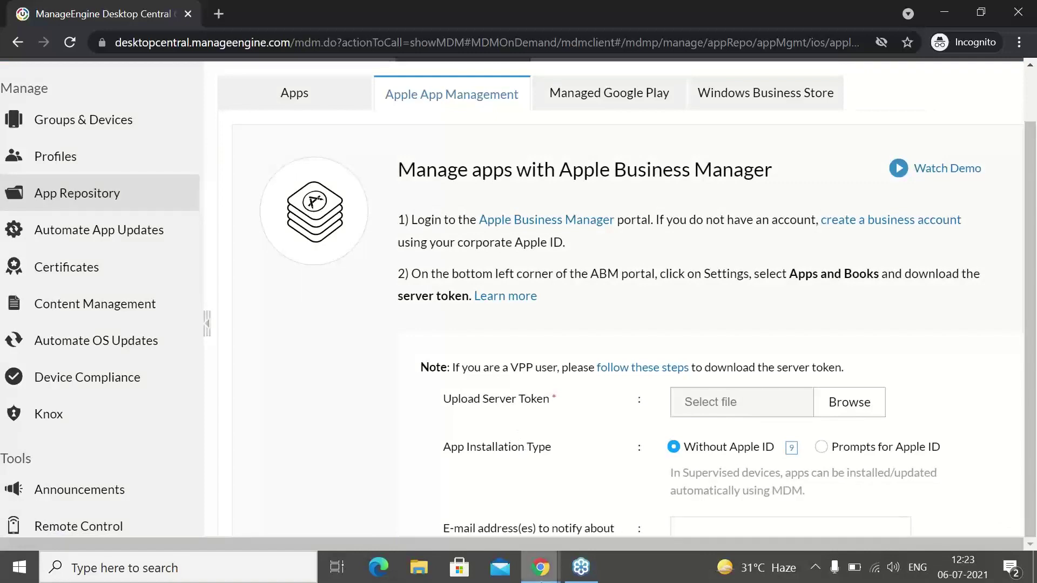
mouse_move(540, 567)
left_click(365, 533)
key("Right")
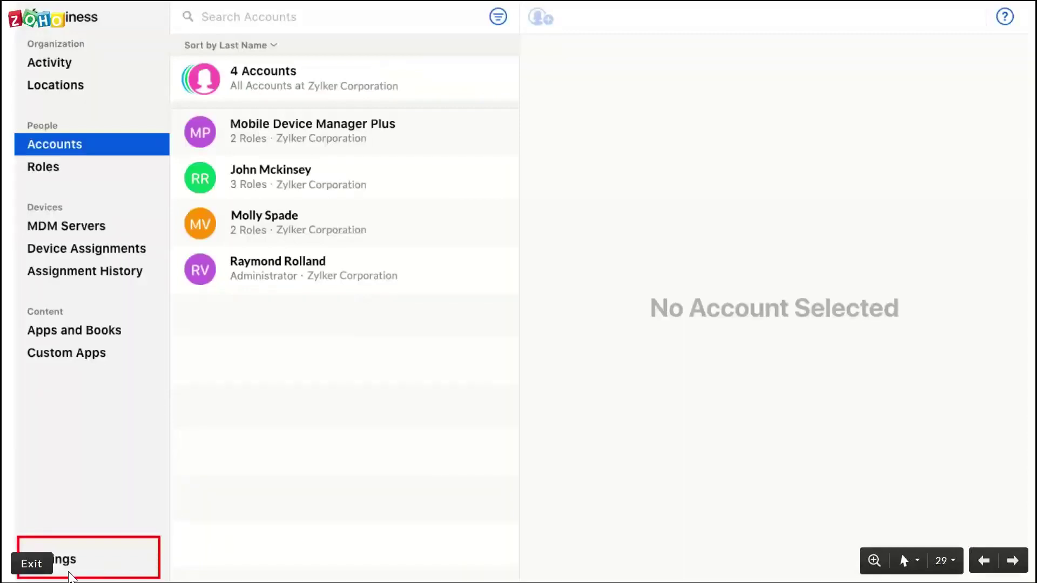
key("Right")
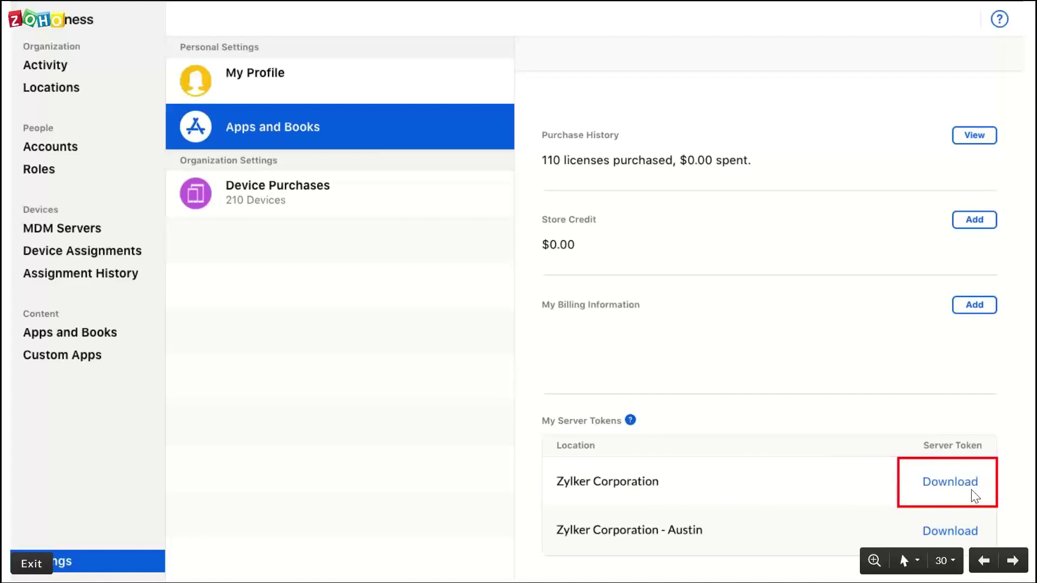
Return to Desktop Central and examine the server token form's upload, App Installation Type and token expiry notification options.
key("alt+Tab")
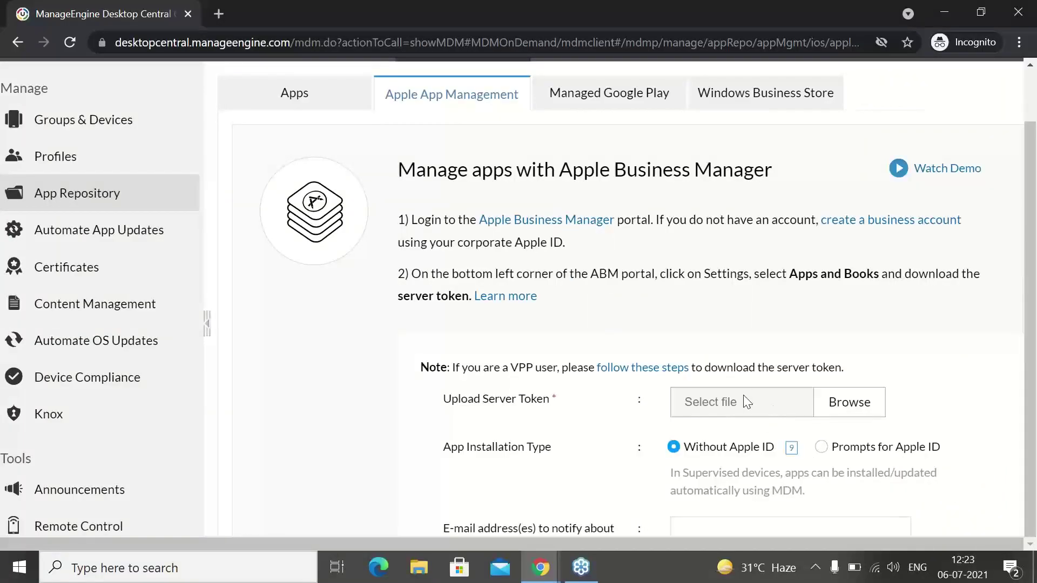
scroll(743, 396, "down", 2)
left_click_drag(1013, 301, 1014, 324)
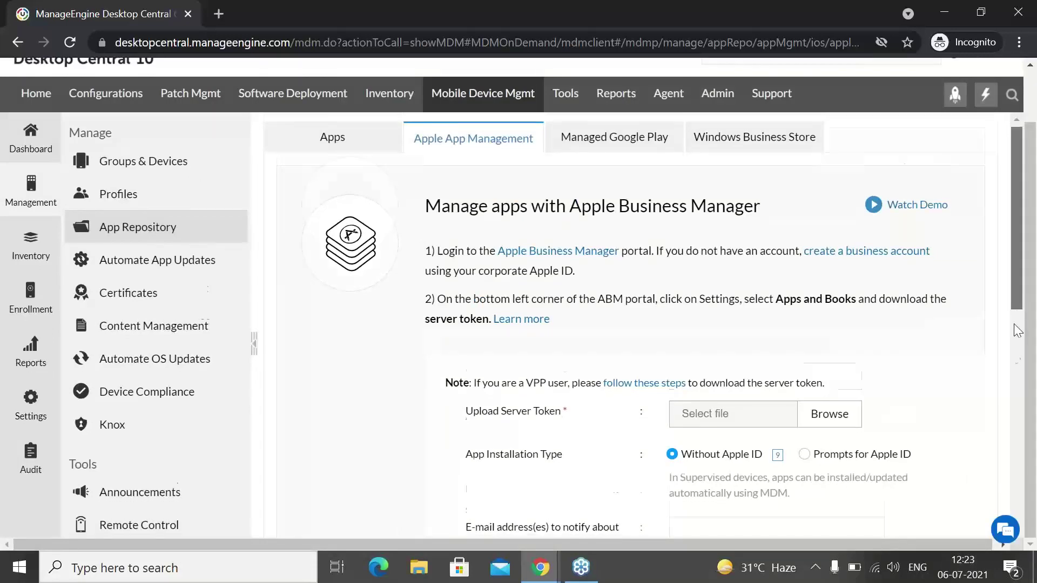
scroll(1017, 331, "down", 1)
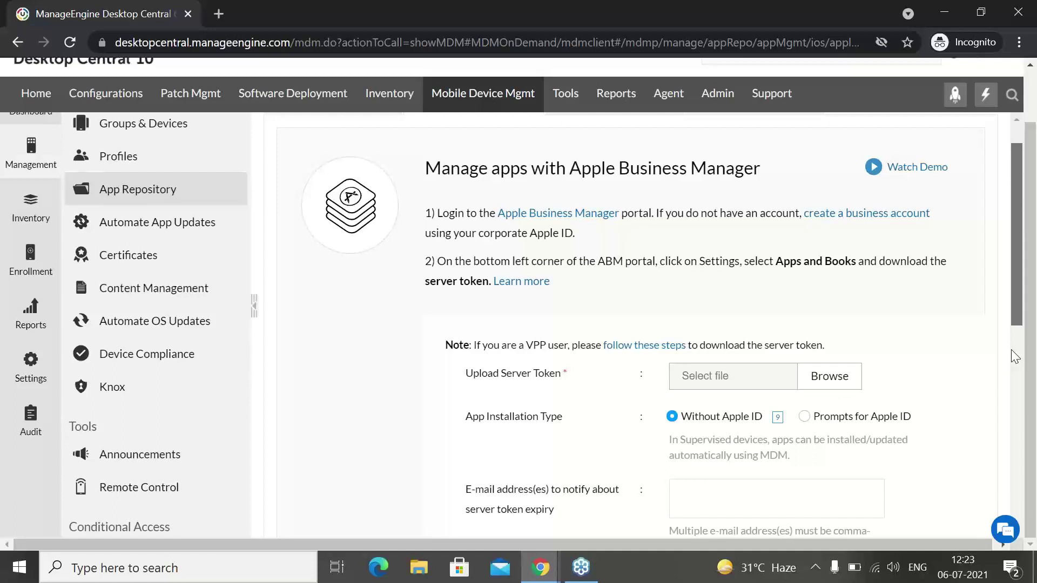
scroll(1015, 357, "down", 3)
key("ctrl+plus")
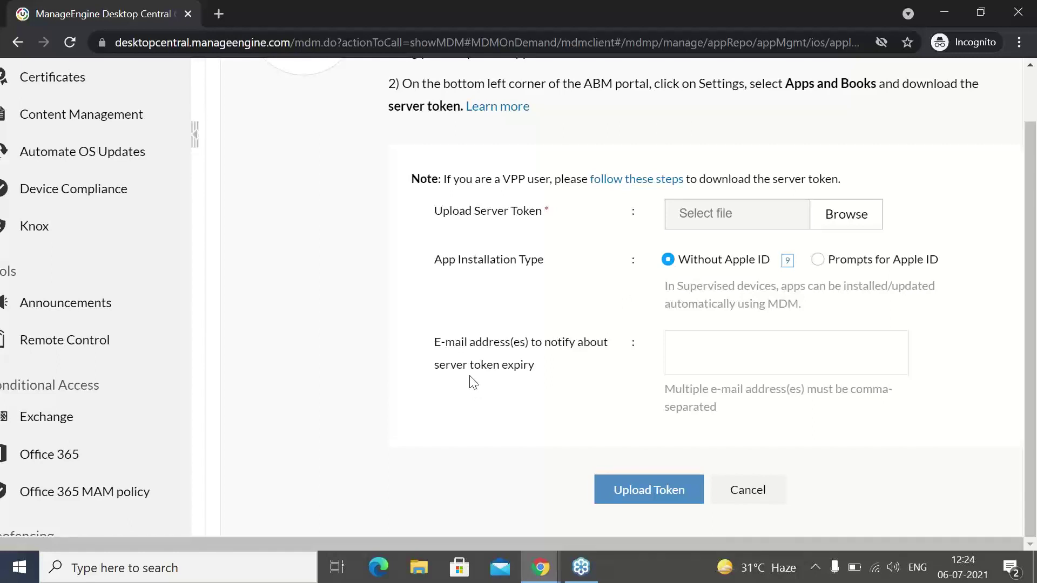
left_click(727, 360)
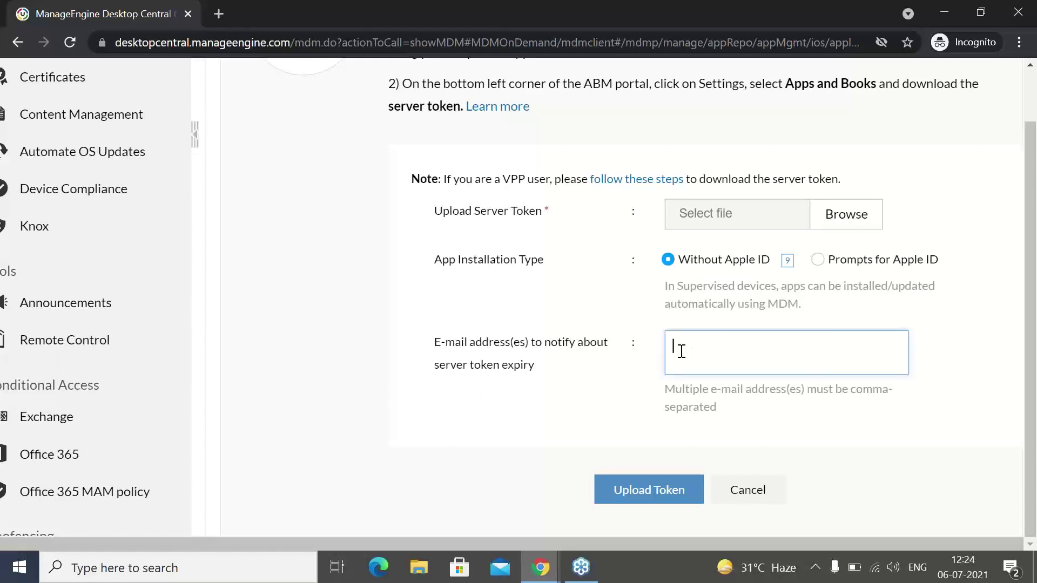
left_click(610, 371)
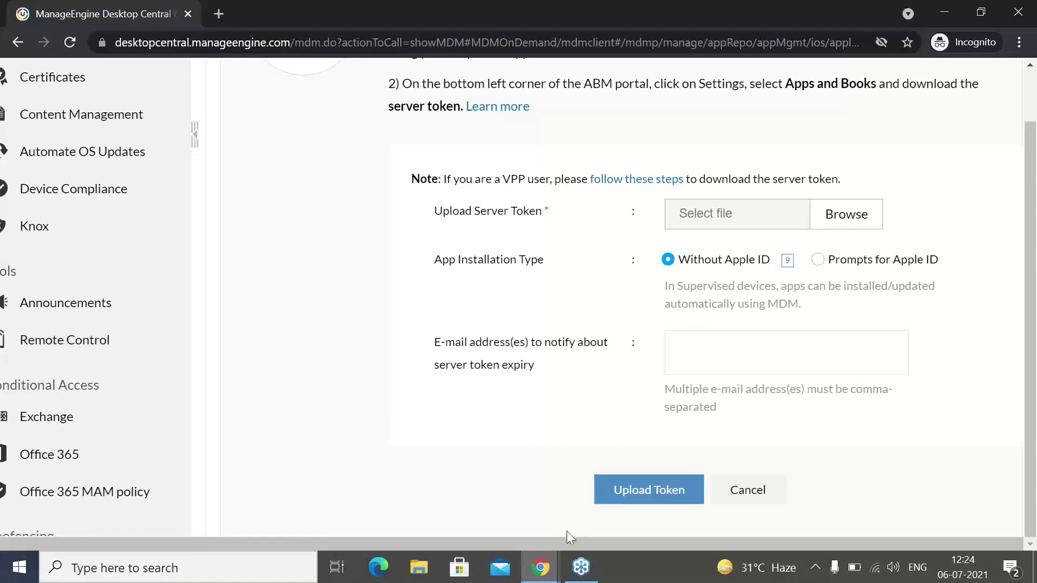
Switch to Mobile Device Manager Plus, examine the Apple server token details and return to the App Repository's app list.
left_click(536, 576)
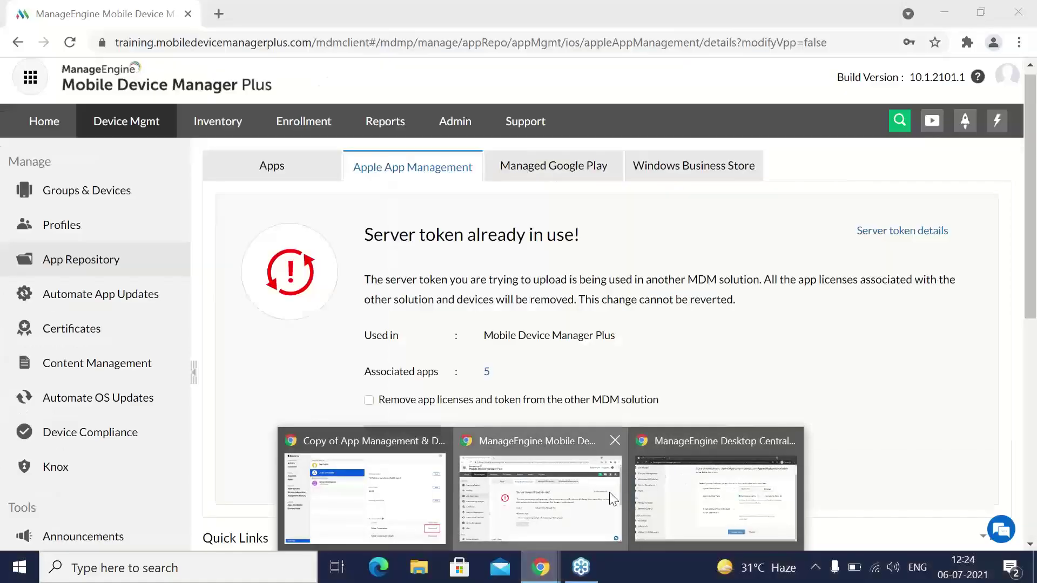
left_click(612, 498)
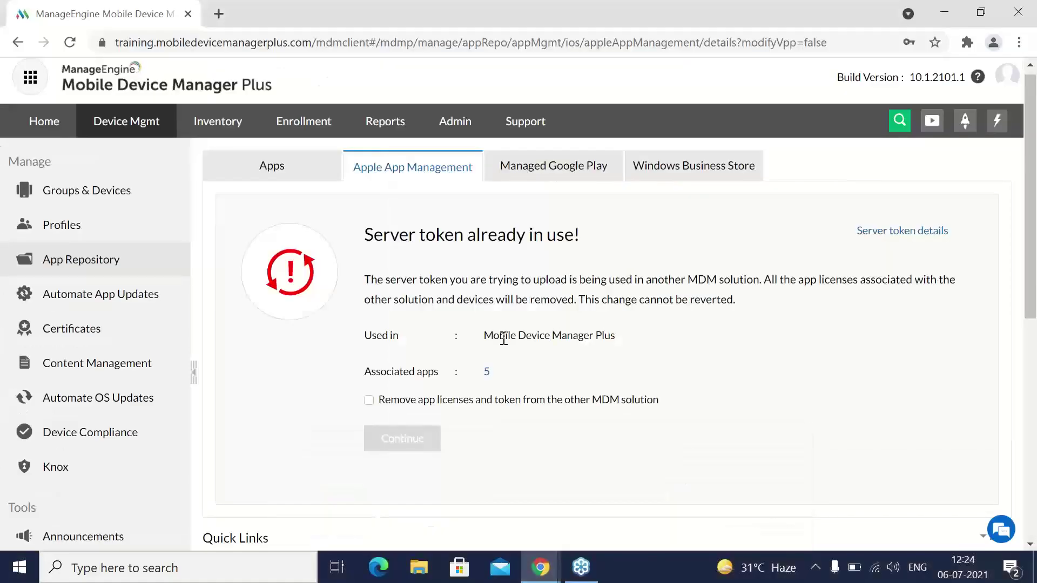
left_click(1019, 132)
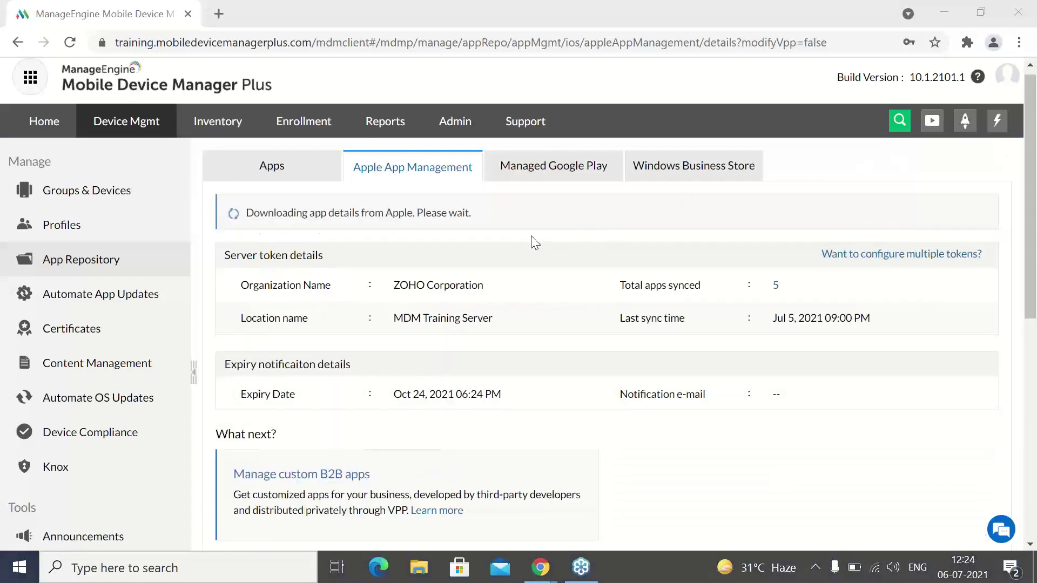
left_click_drag(1036, 273, 1035, 285)
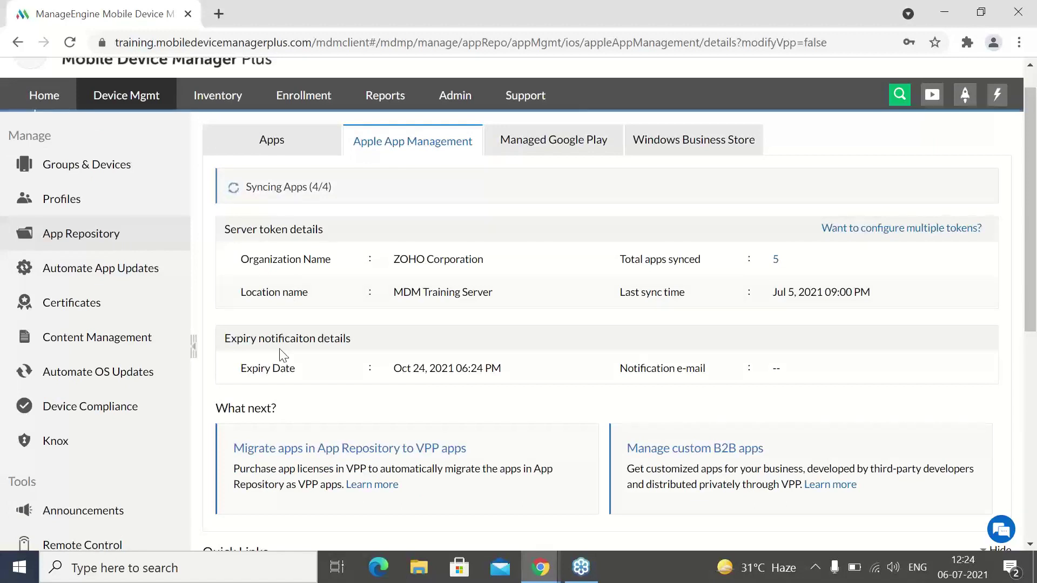
left_click(105, 243)
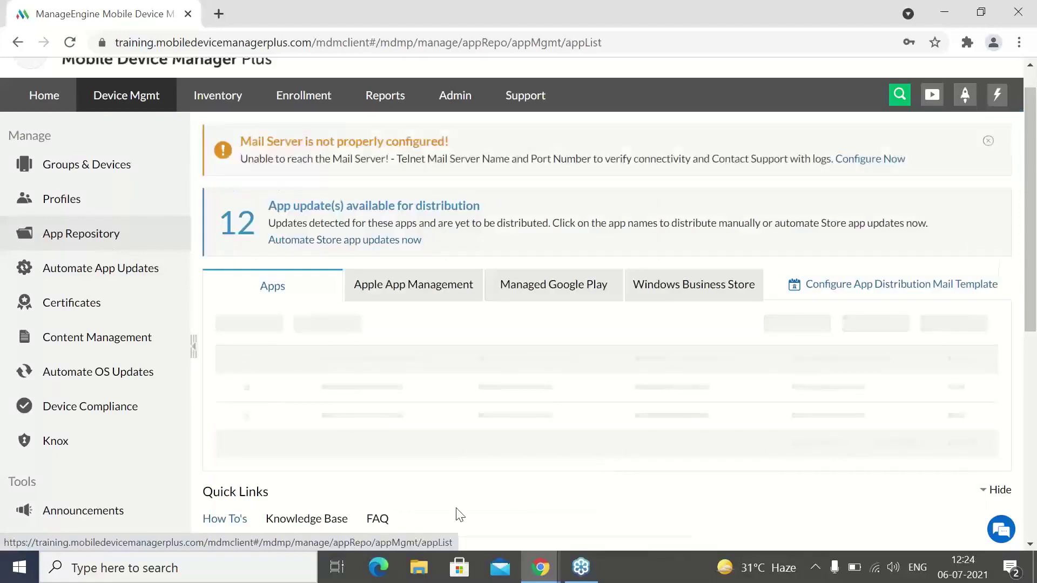
Switch to the presentation and view the Apple Business Manager slides on finding Zoho CRM and buying its licenses.
left_click(541, 572)
left_click(372, 493)
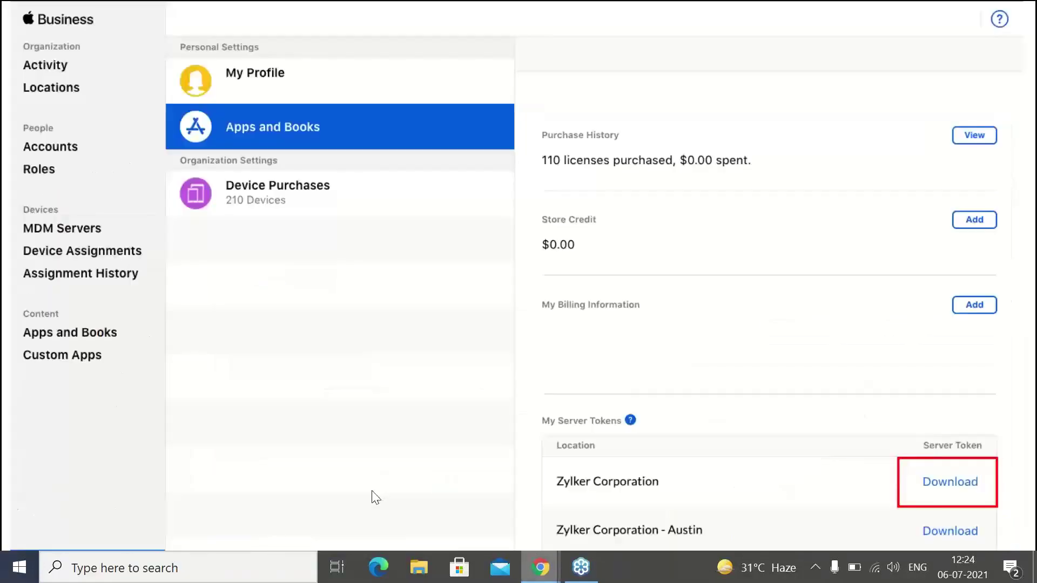
left_click(373, 493)
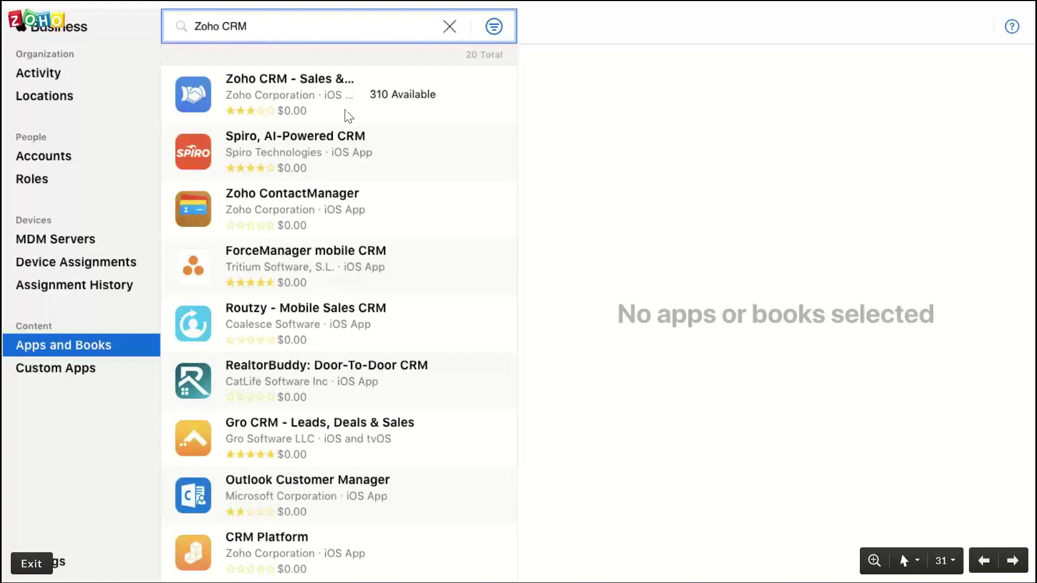
left_click(311, 100)
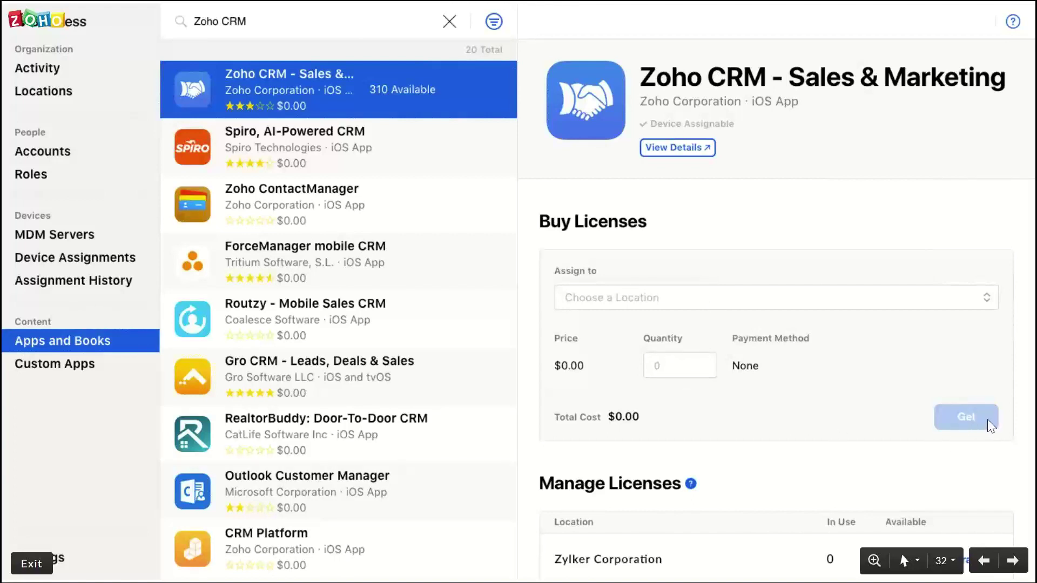
Switch to Mobile Device Manager Plus and sync the VPP apps in the App Repository.
key("alt+Tab")
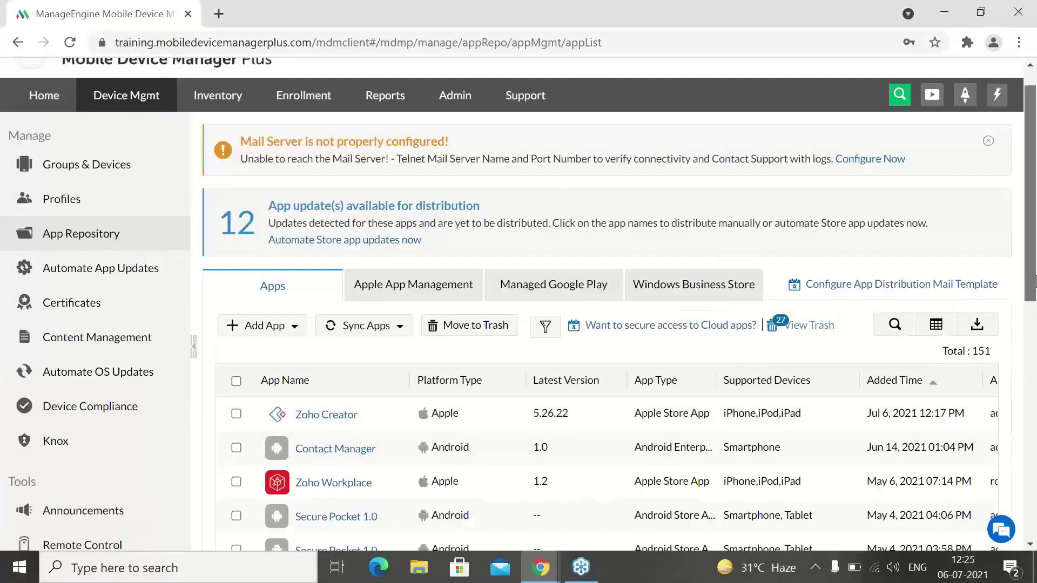
left_click_drag(1034, 292, 1035, 327)
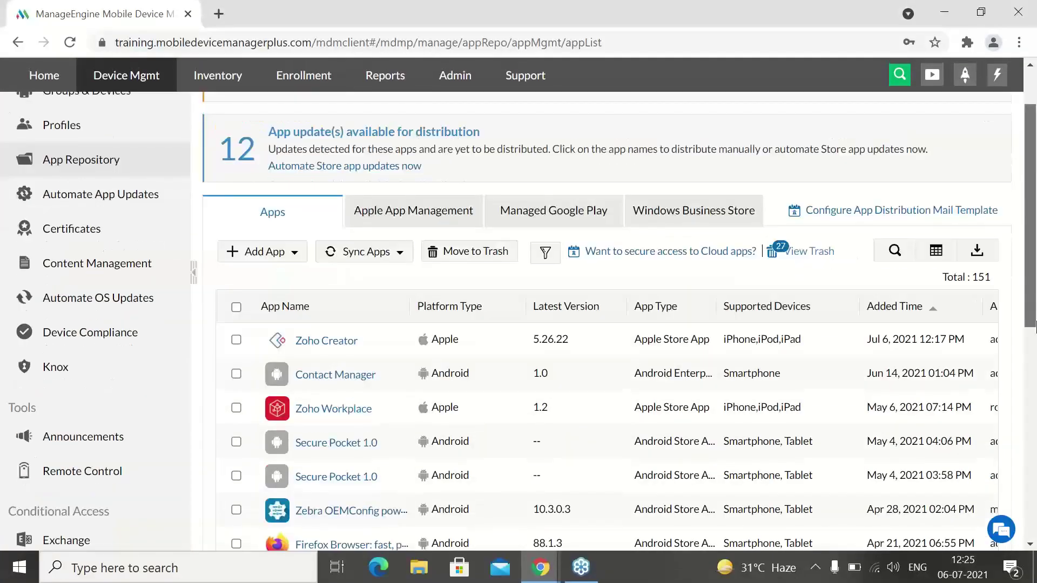
scroll(786, 158, "down", 1)
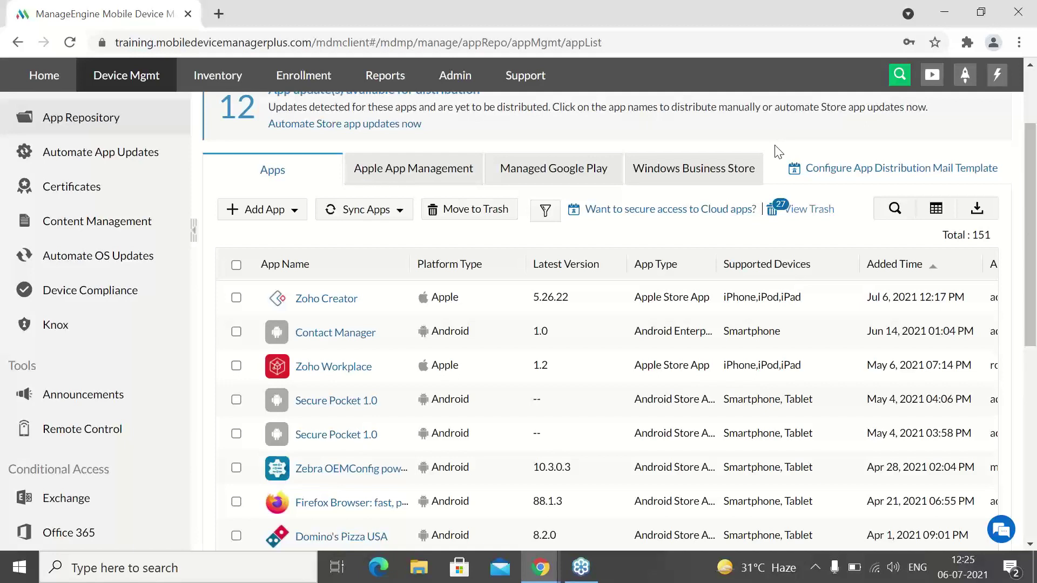
left_click(362, 216)
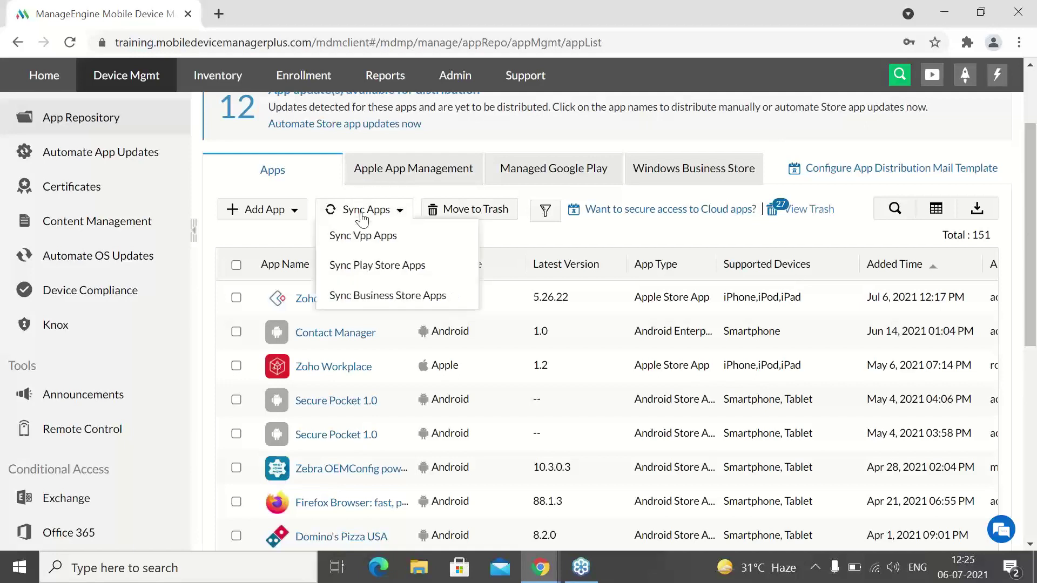
left_click(380, 245)
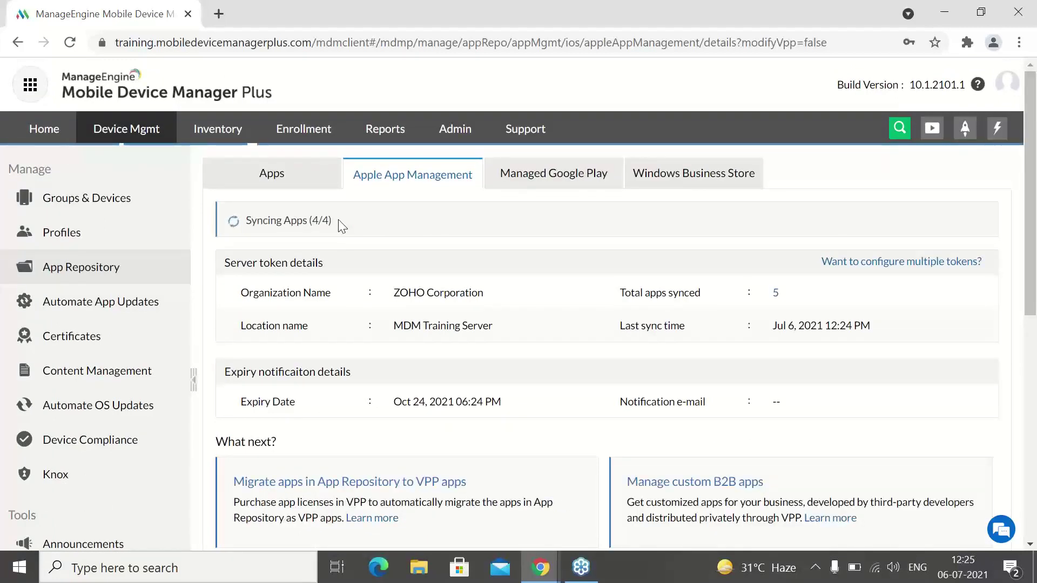
Open the managed devices list under Groups & Devices and filter it to the Apple platform.
left_click(104, 207)
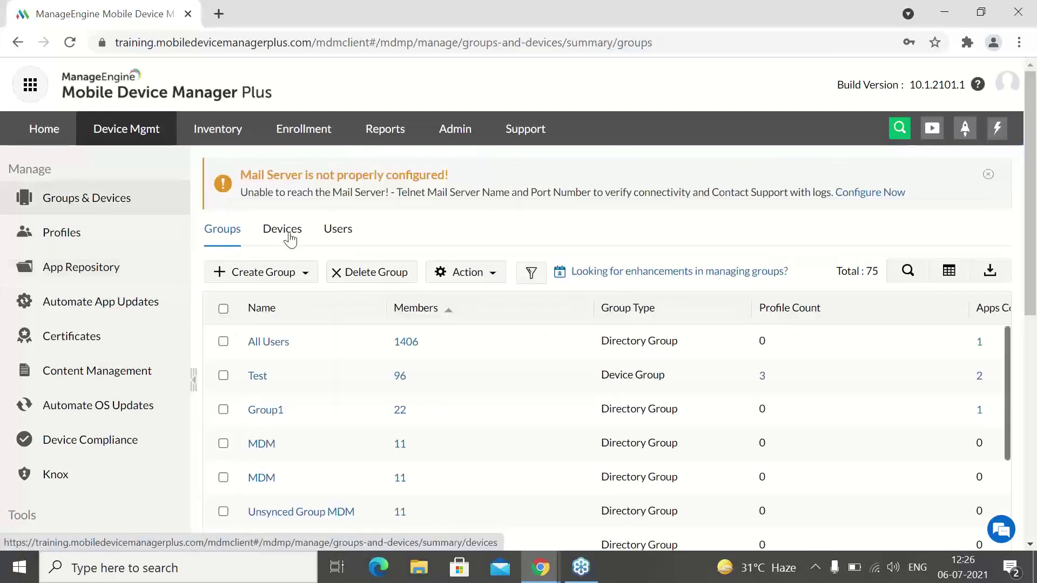
left_click(283, 229)
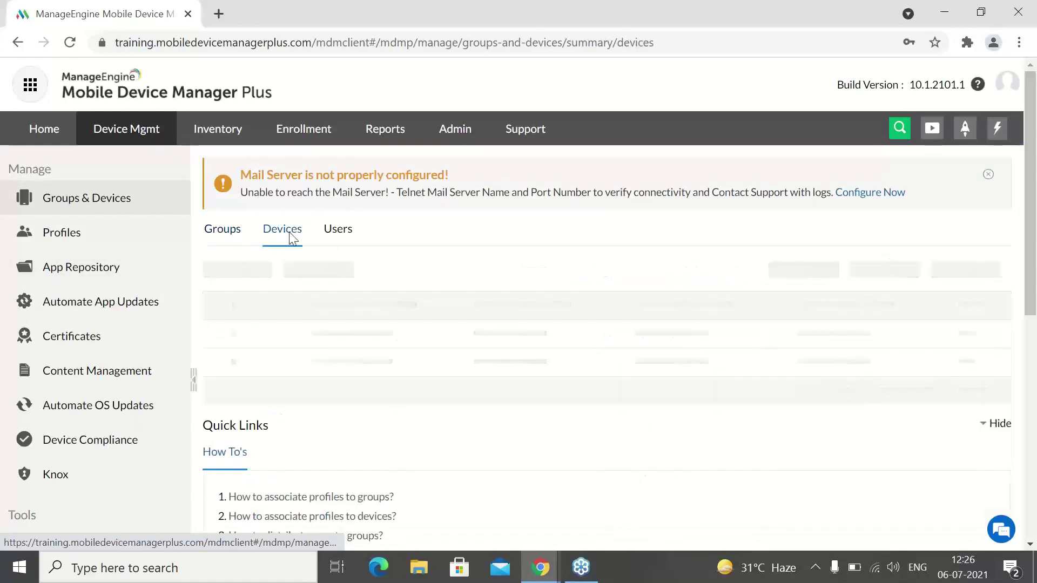
left_click_drag(1032, 282, 1035, 291)
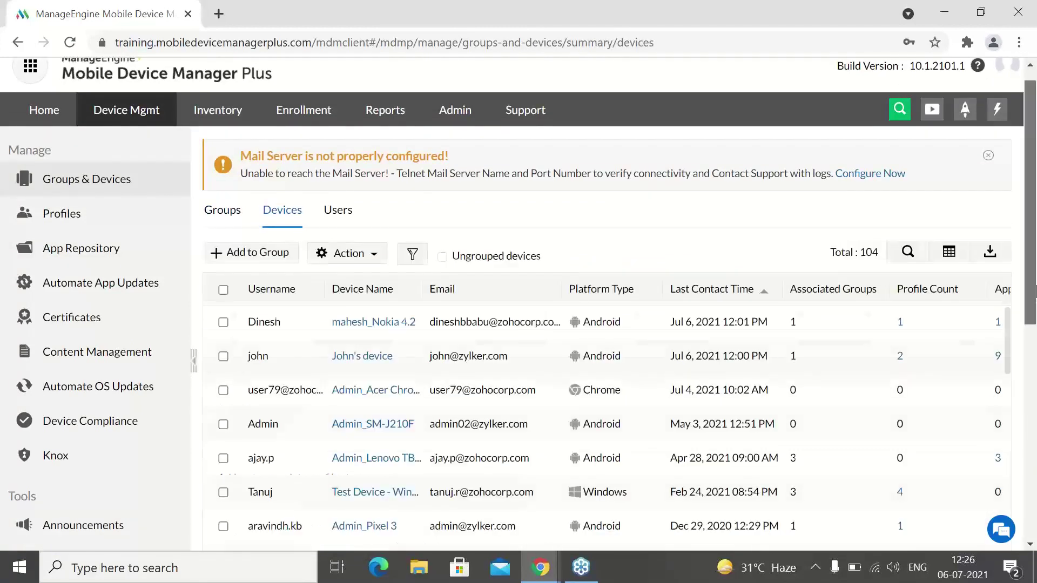
scroll(1034, 296, "down", 1)
left_click(412, 245)
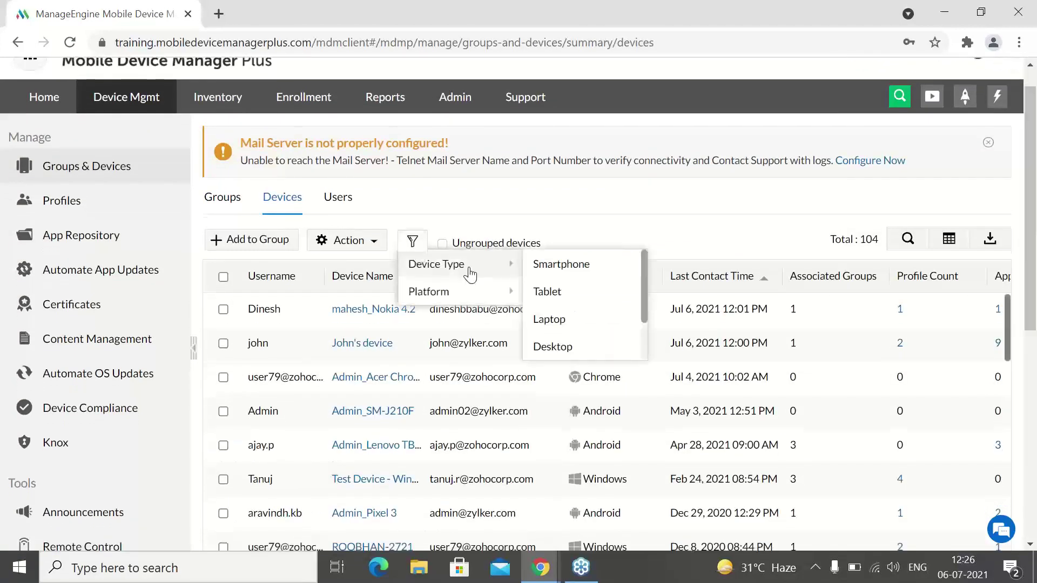
mouse_move(435, 292)
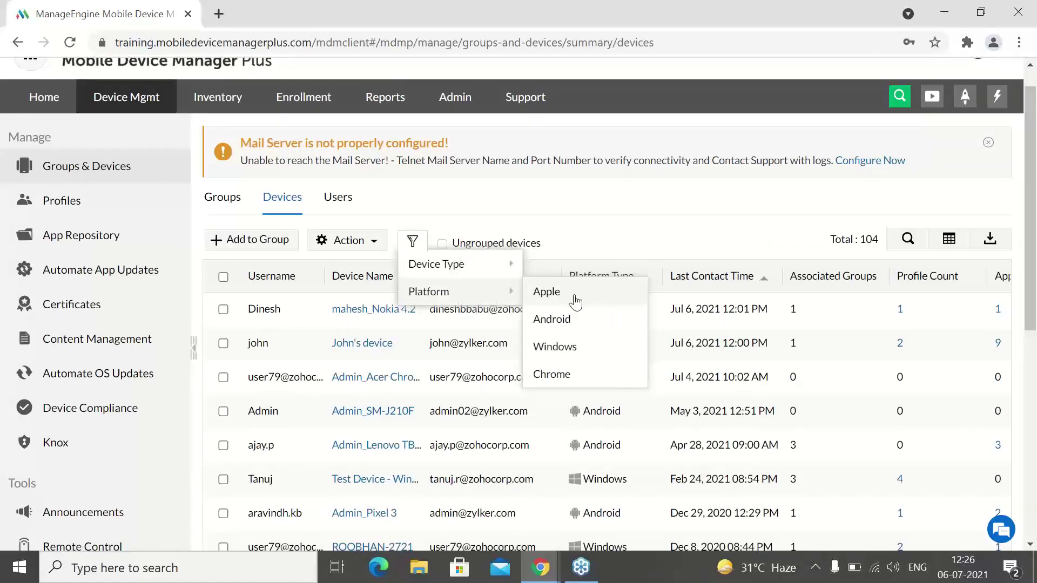
left_click(573, 301)
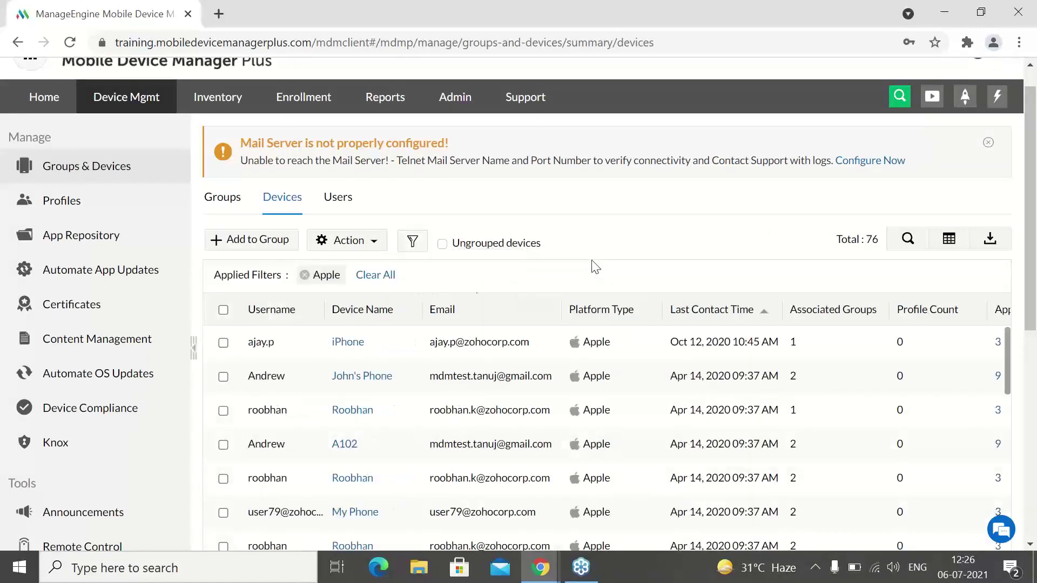
Start distributing apps to the second listed Apple device and search the available apps for Zoho.
left_click(223, 376)
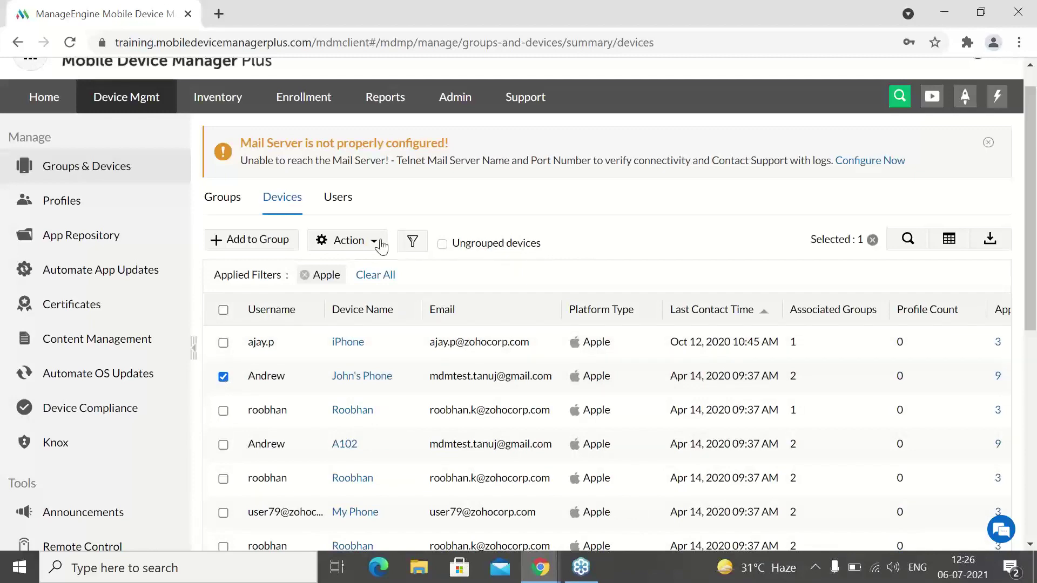
left_click(362, 244)
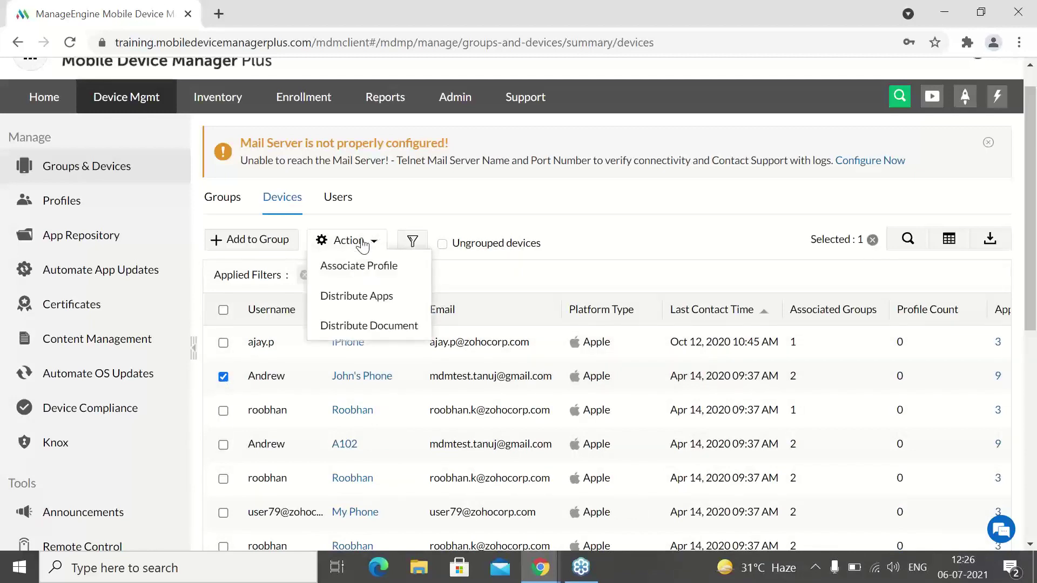
left_click(385, 298)
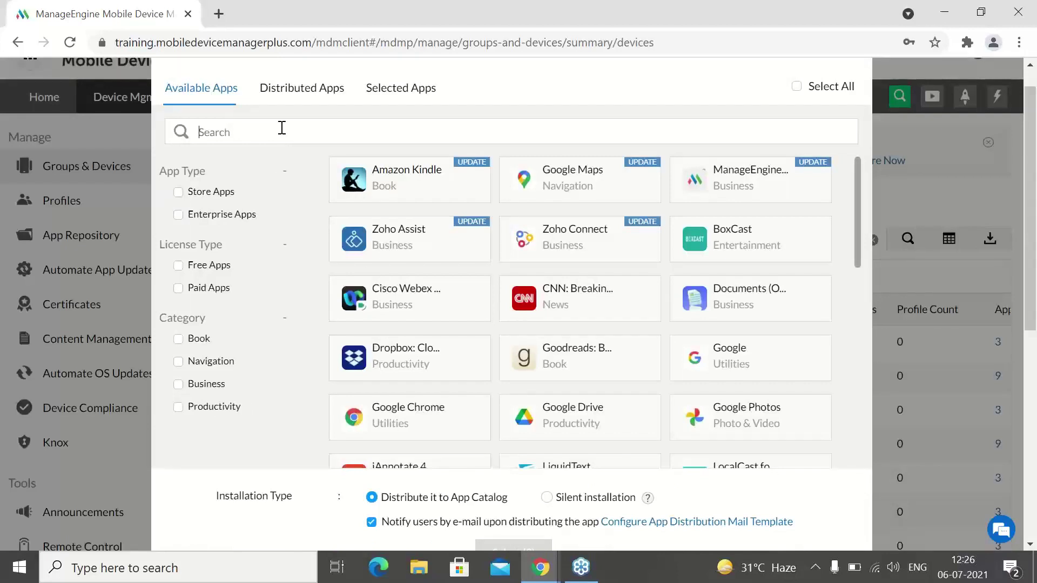
type("Zoho CRM")
key("BackSpace")
key("BackSpace")
key("BackSpace")
key("BackSpace")
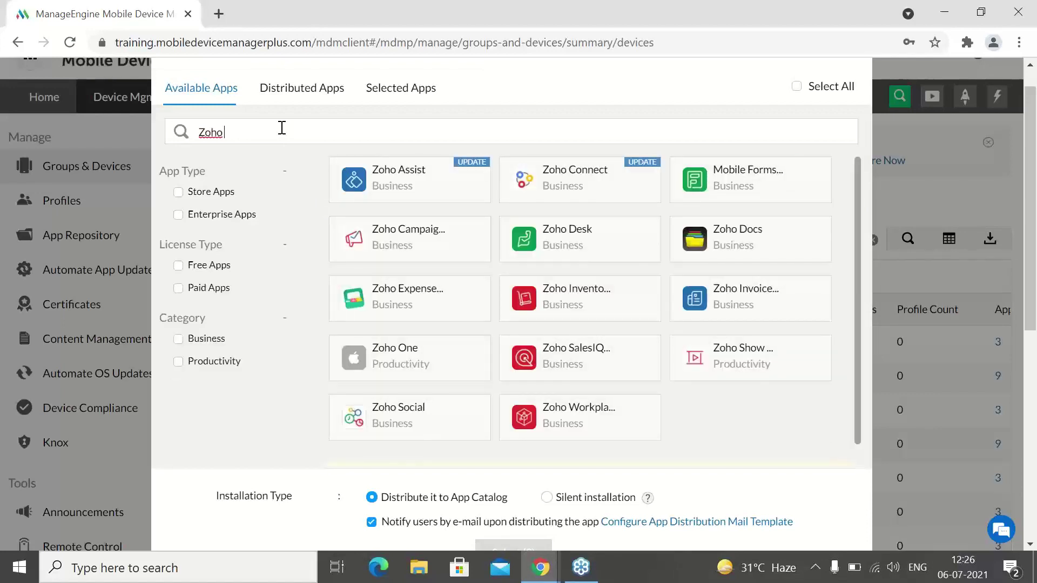
Choose Zoho Assist with silent installation and confirm the app selection for the device.
left_click(408, 181)
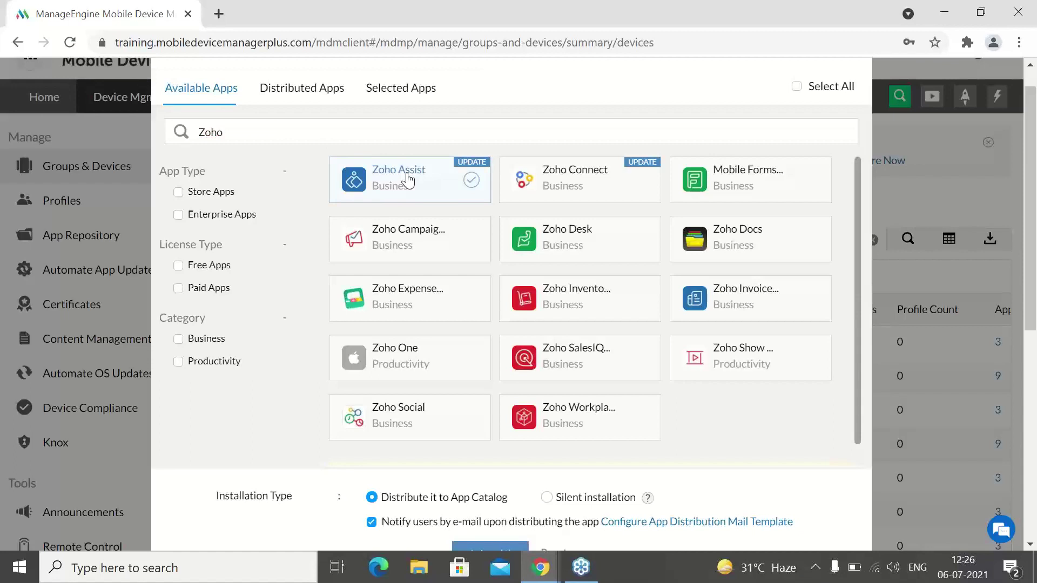
scroll(342, 469, "down", 1)
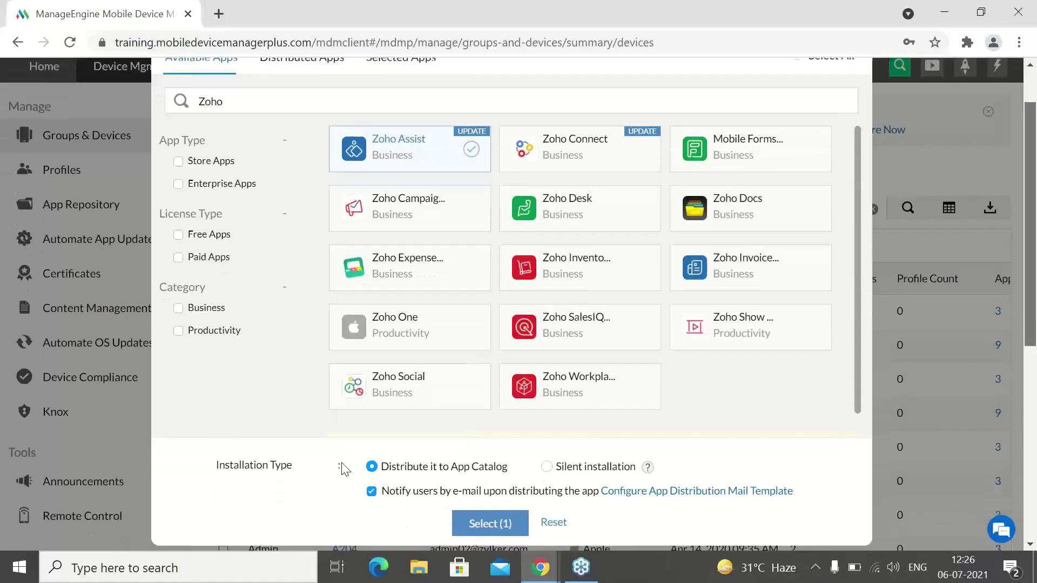
scroll(342, 469, "down", 1)
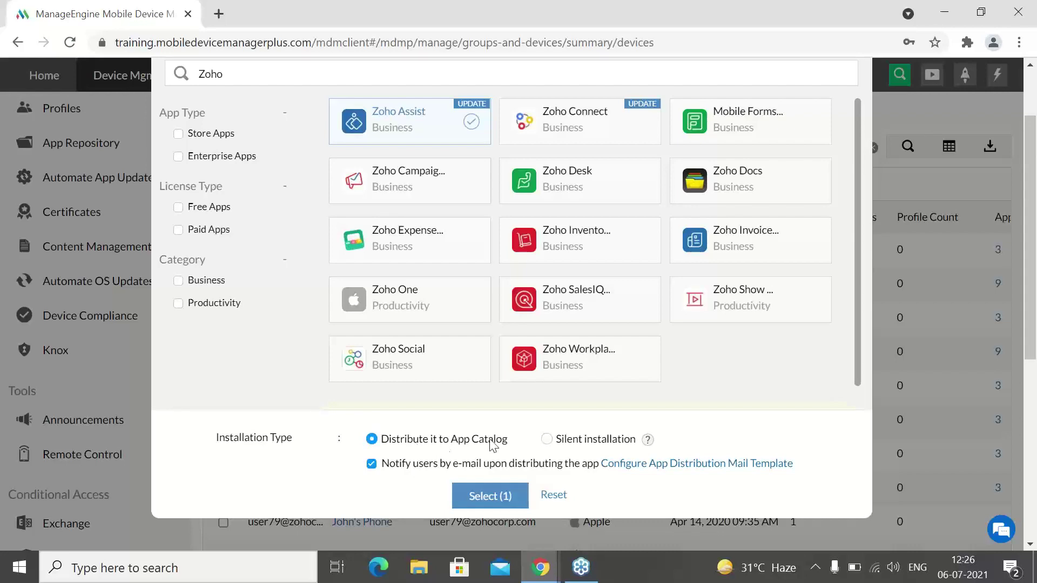
left_click(546, 440)
left_click(503, 494)
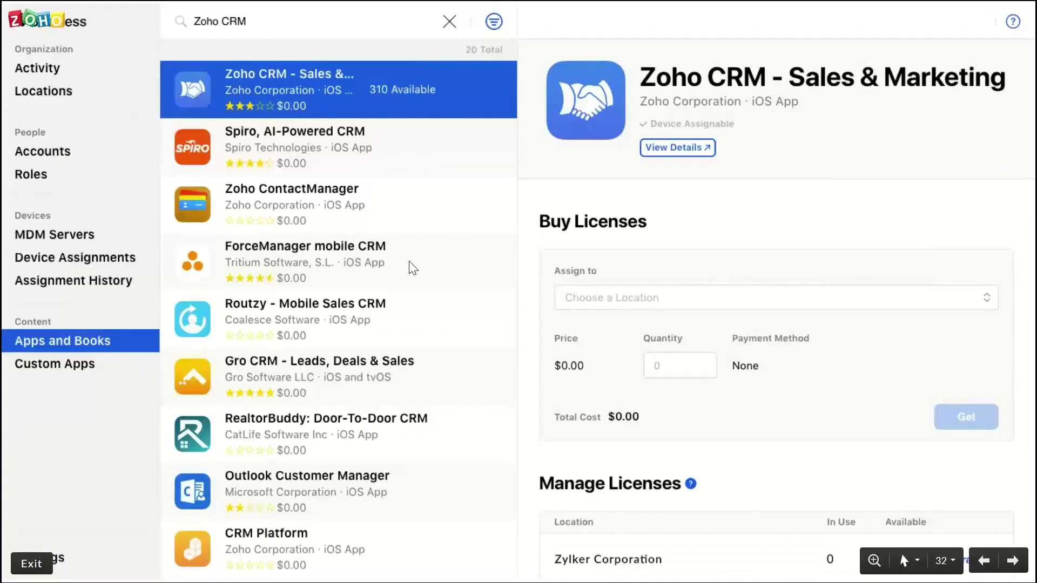
View the presentation slides on the app installing on the iPhone, the Wi-Fi recommendation for large apps and the Managed Google Play title.
key("Right")
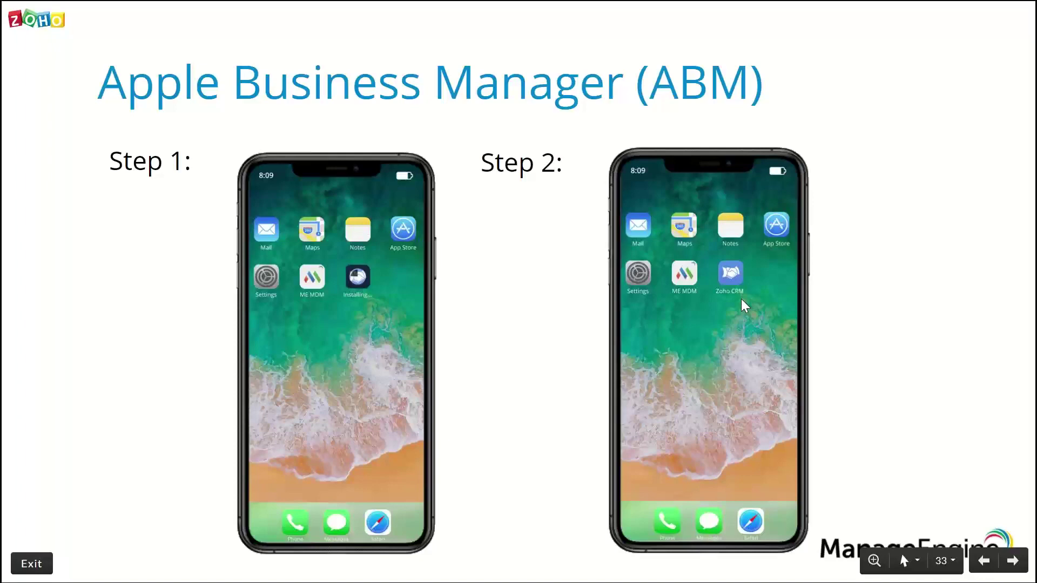
key("Right")
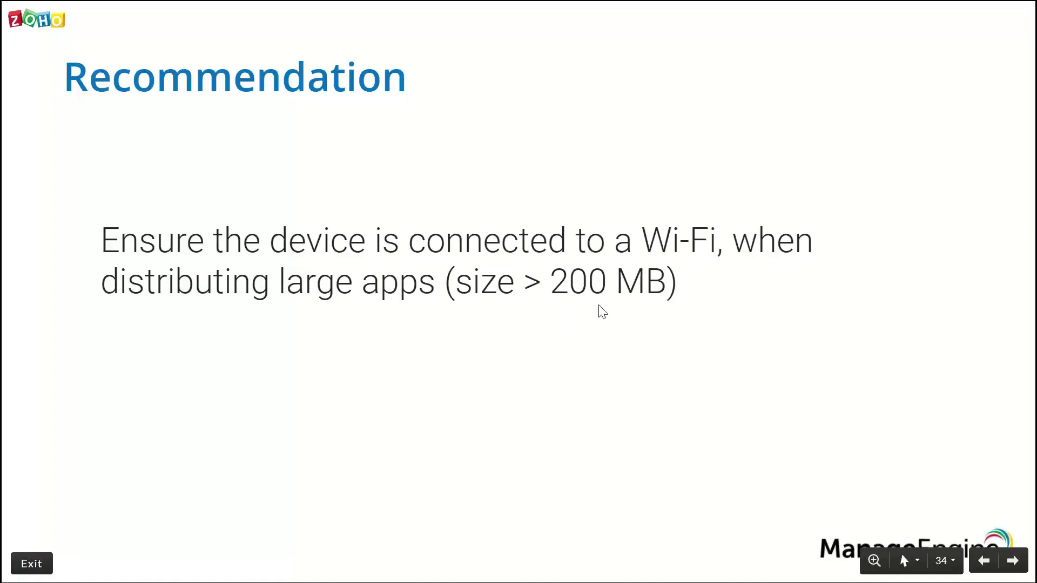
key("Right")
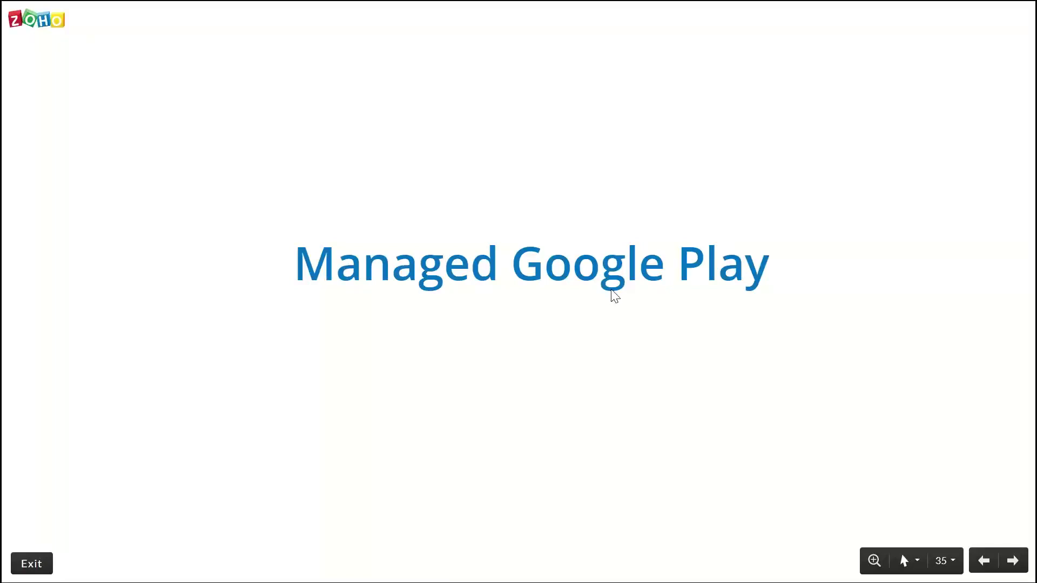
Switch to Desktop Central and open the Managed Google Play configuration in its App Repository.
key("alt+Tab")
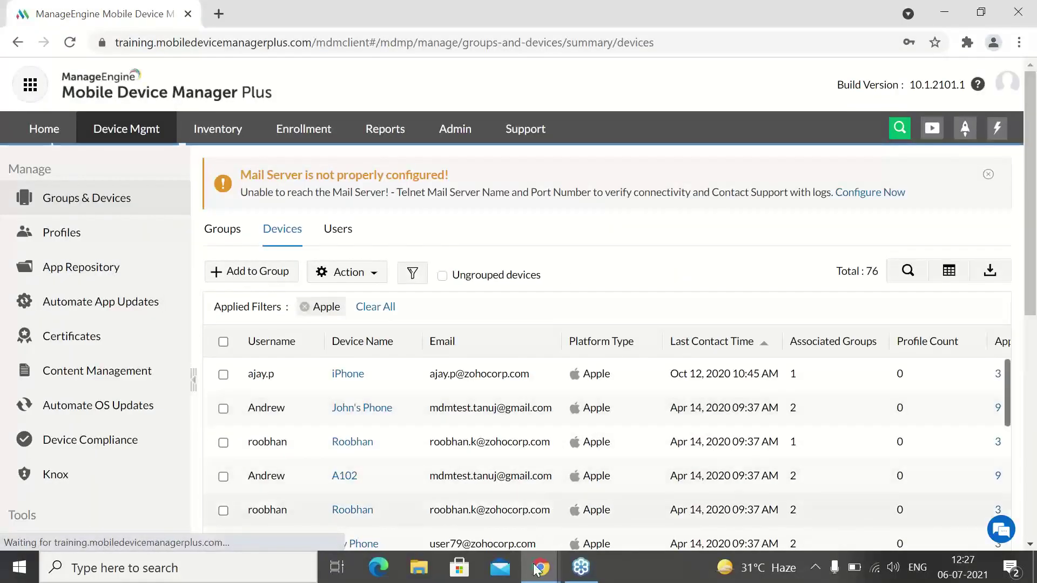
mouse_move(538, 568)
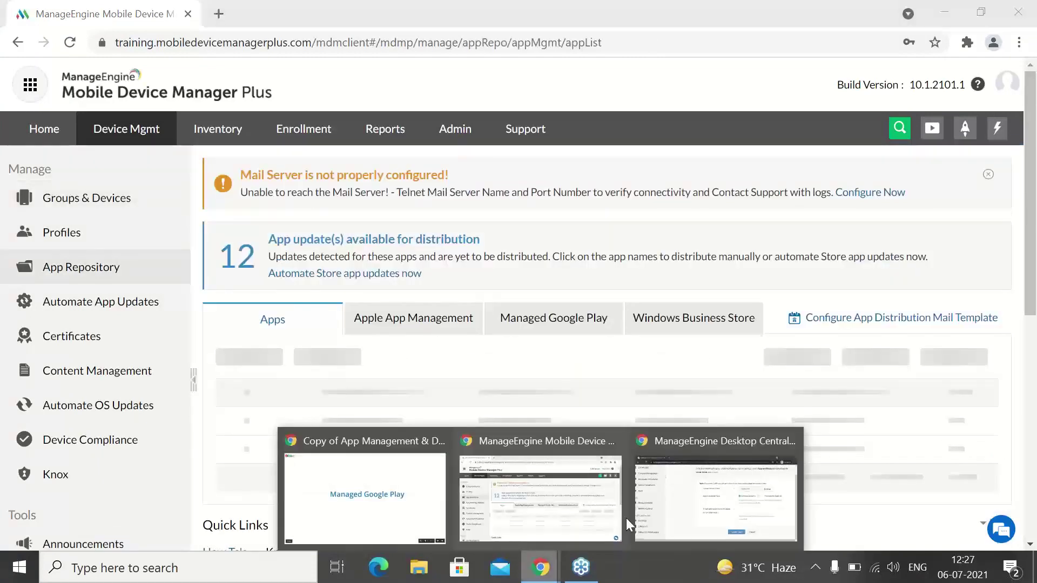
left_click(716, 496)
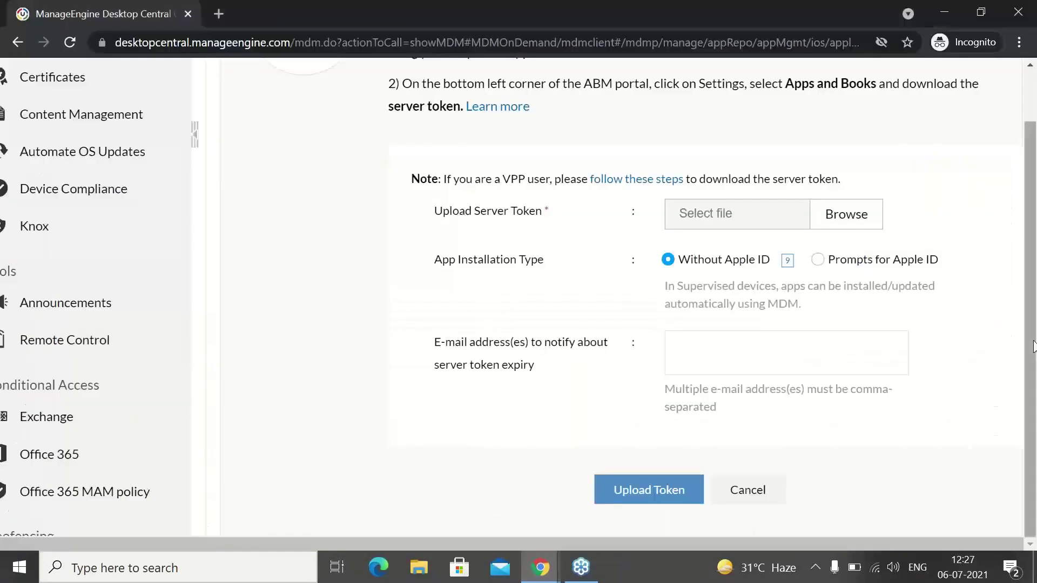
left_click_drag(1033, 347, 1033, 291)
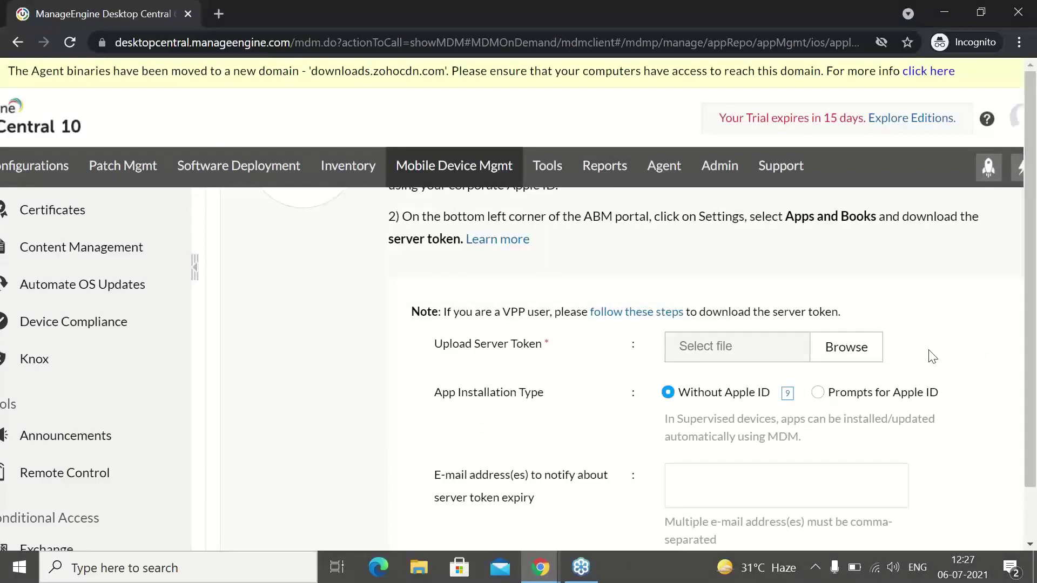
scroll(932, 356, "down", 1)
scroll(932, 357, "down", 1)
left_click_drag(1014, 342, 1008, 254)
left_click(631, 207)
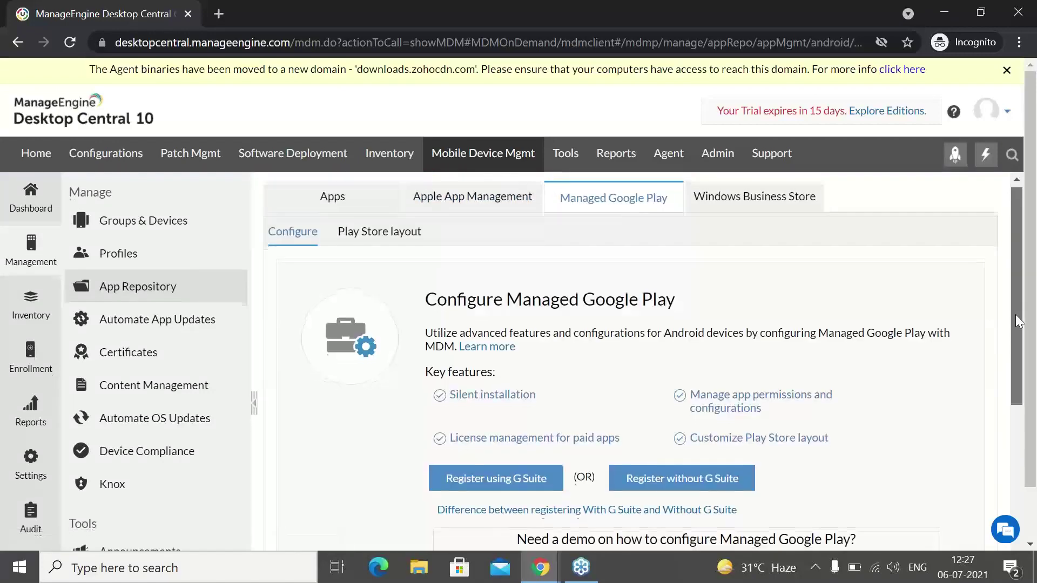
Choose to register Managed Google Play without G Suite and start its configuration.
left_click_drag(1020, 319, 1018, 332)
scroll(988, 340, "down", 2)
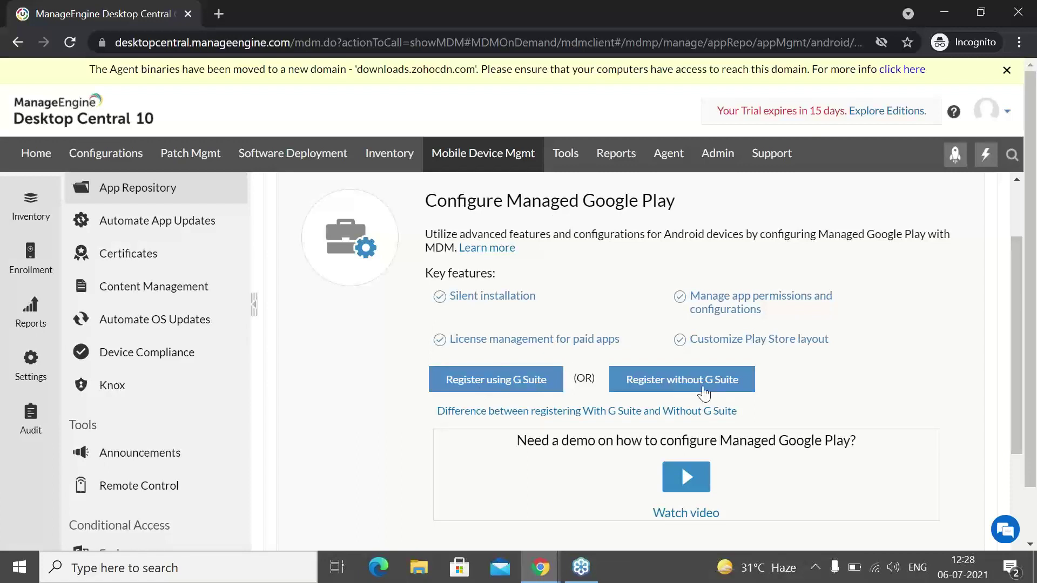
left_click(702, 385)
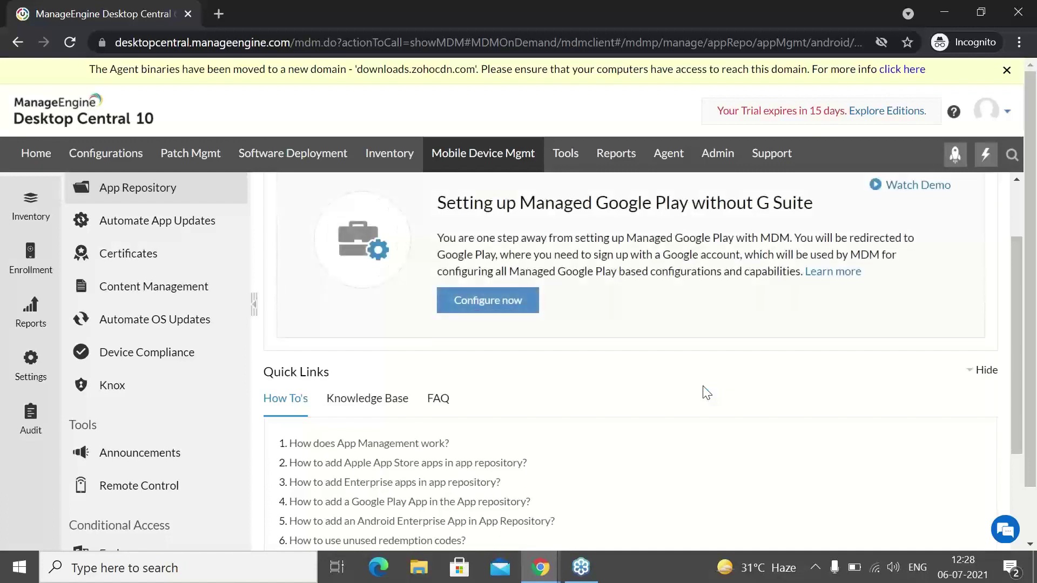
left_click(513, 305)
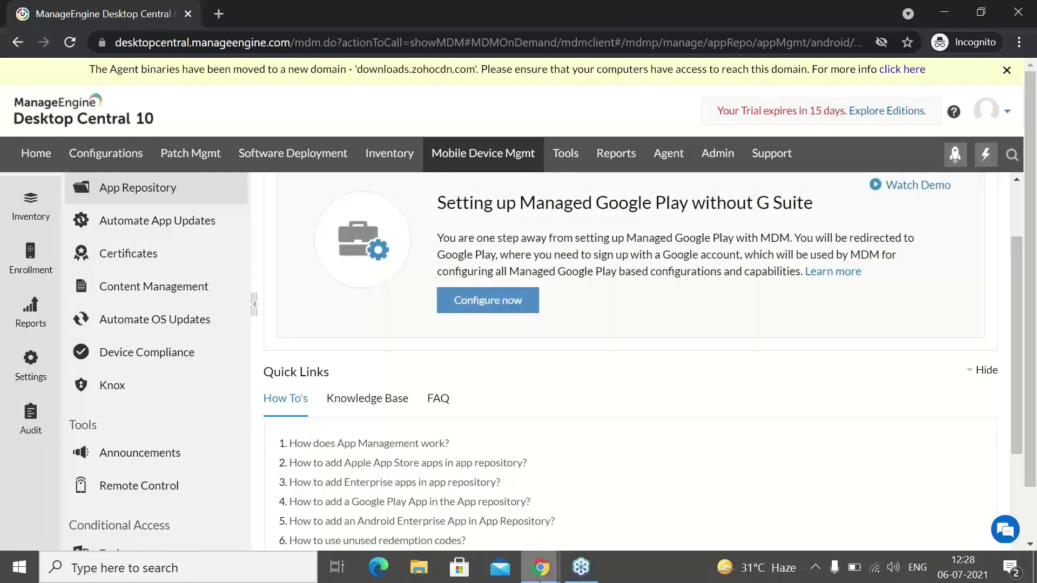
Switch to the presentation and go through the Google Play registration slides on getting started, business name, contact details and setup completion.
mouse_move(540, 567)
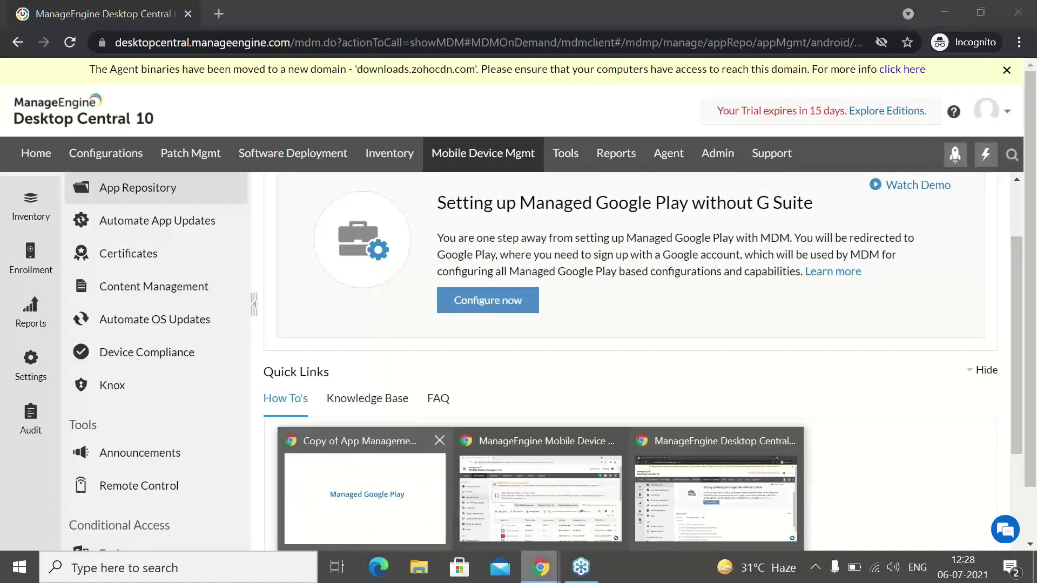
left_click(316, 474)
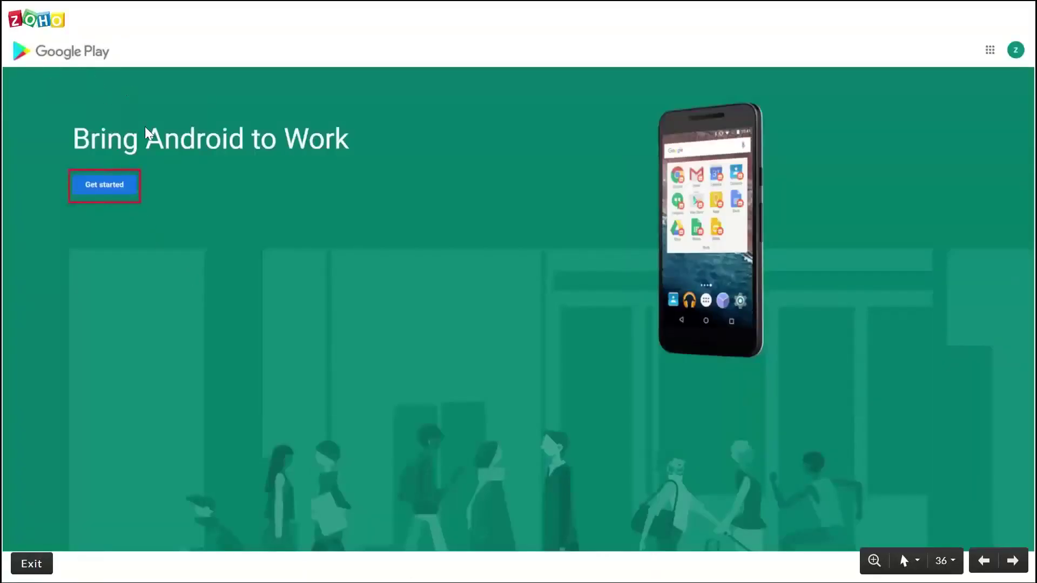
left_click(112, 181)
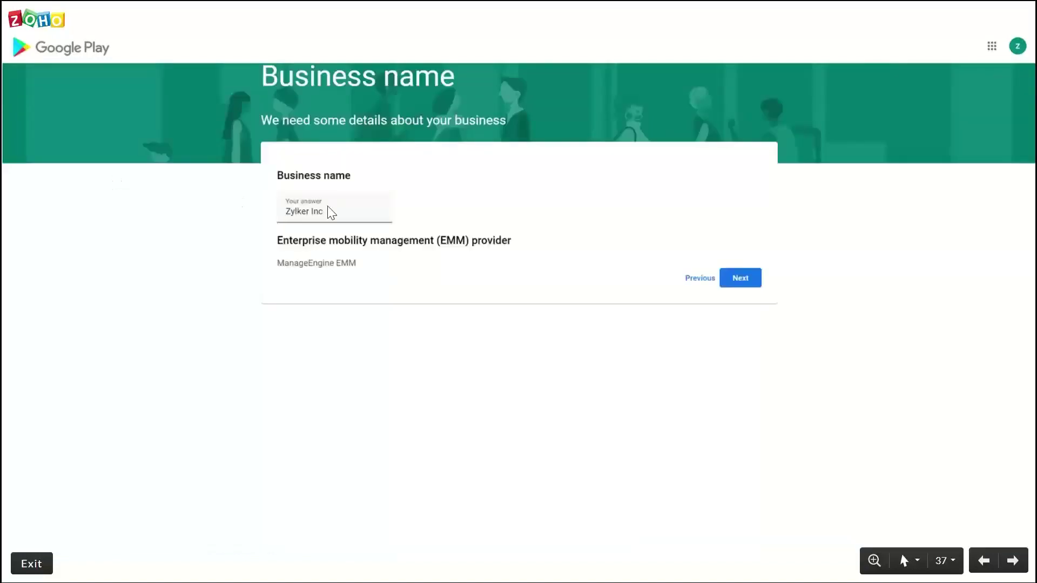
key("XF86MonBrightnessDown")
left_click(745, 280)
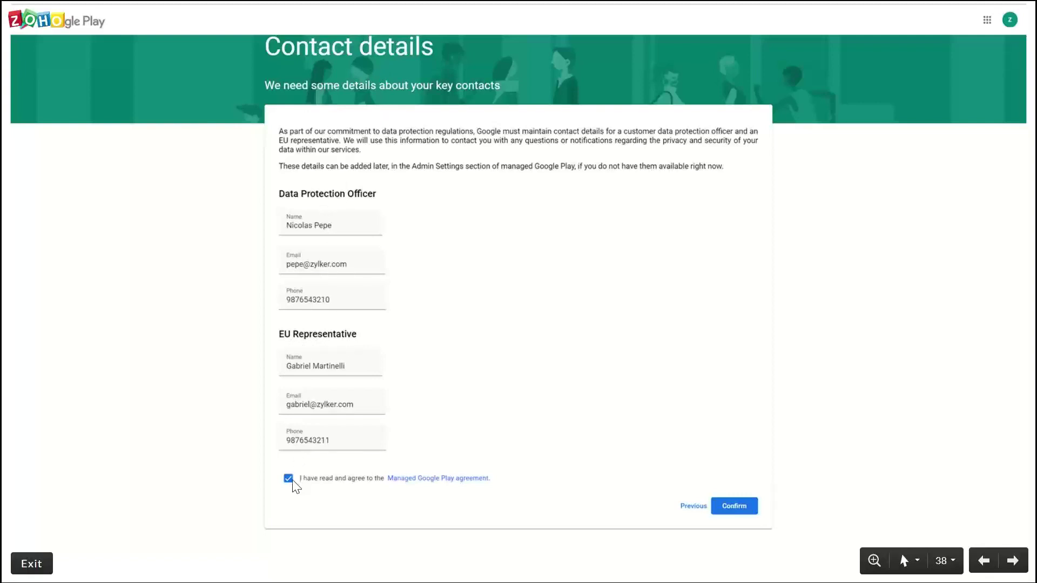
left_click(755, 512)
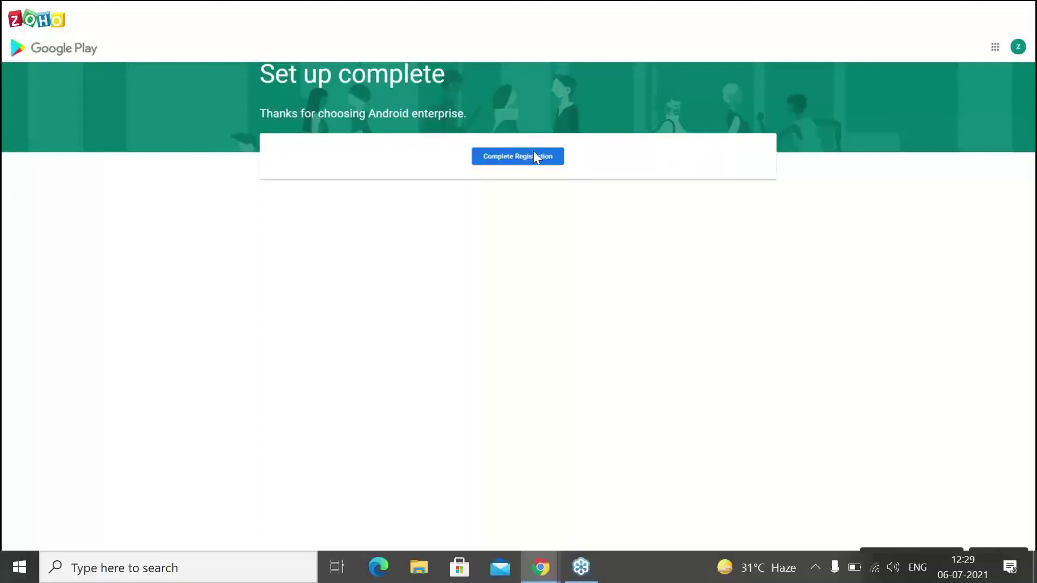
Switch from the presentation to Mobile Device Manager Plus and open the Managed Google Play account details in the App Repository.
left_click(535, 154)
mouse_move(537, 577)
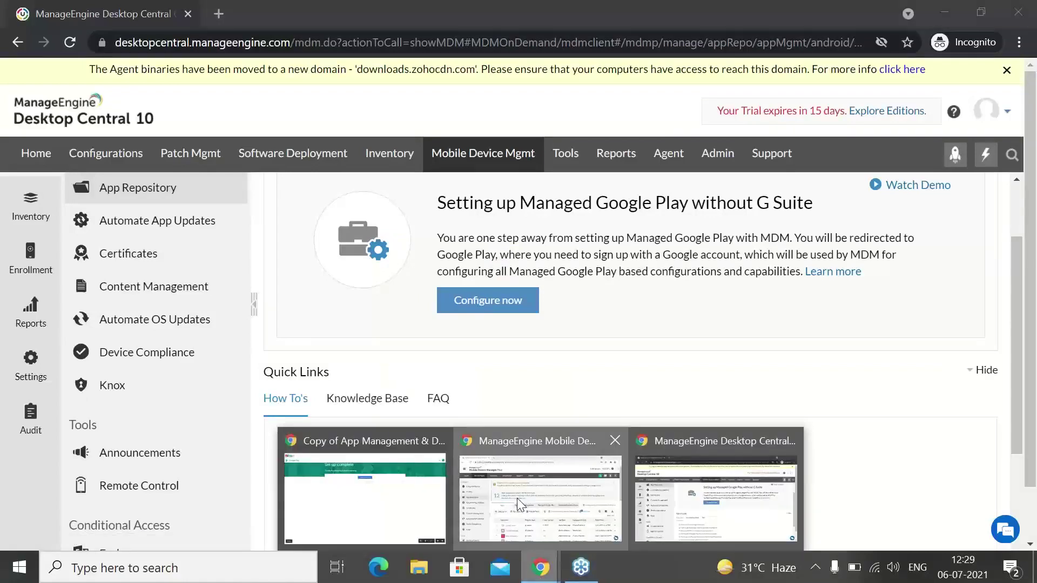
left_click(519, 503)
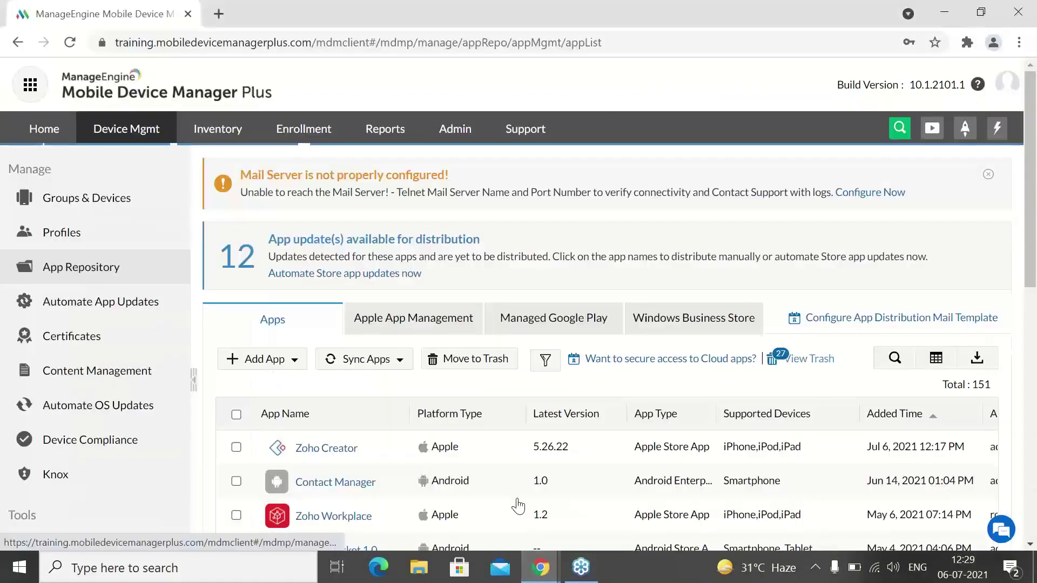
left_click(553, 318)
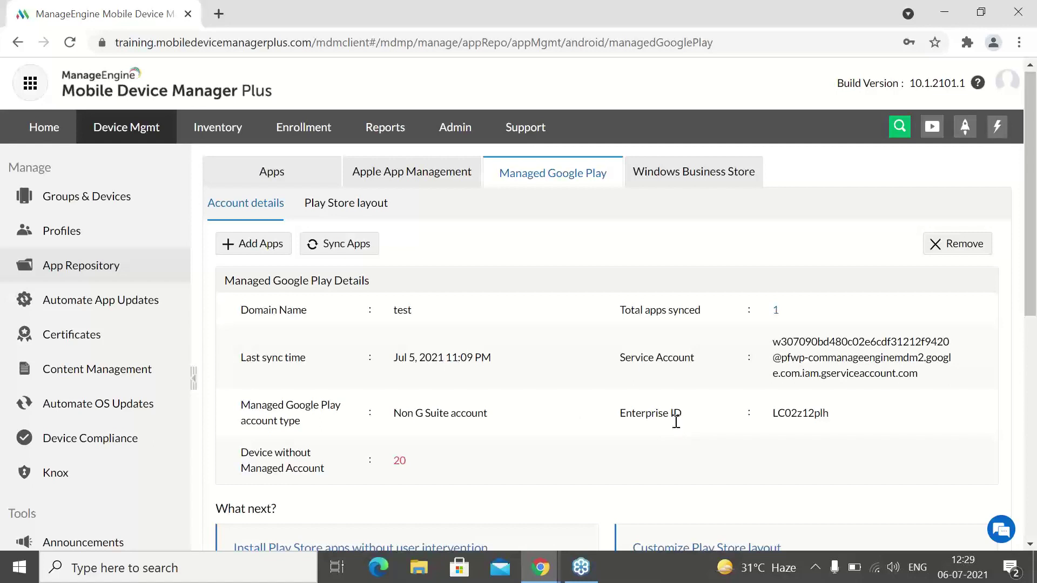
Start adding Play Store apps, search for Zoho Creator and open the Zoho Creator - Business Process Automation page.
left_click(252, 245)
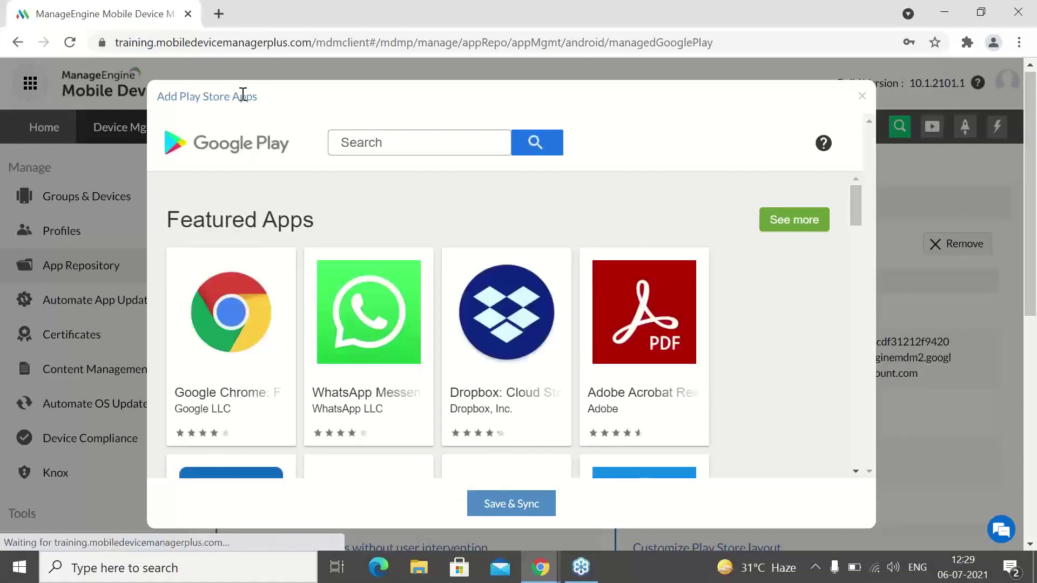
left_click(402, 142)
type("Zoho ")
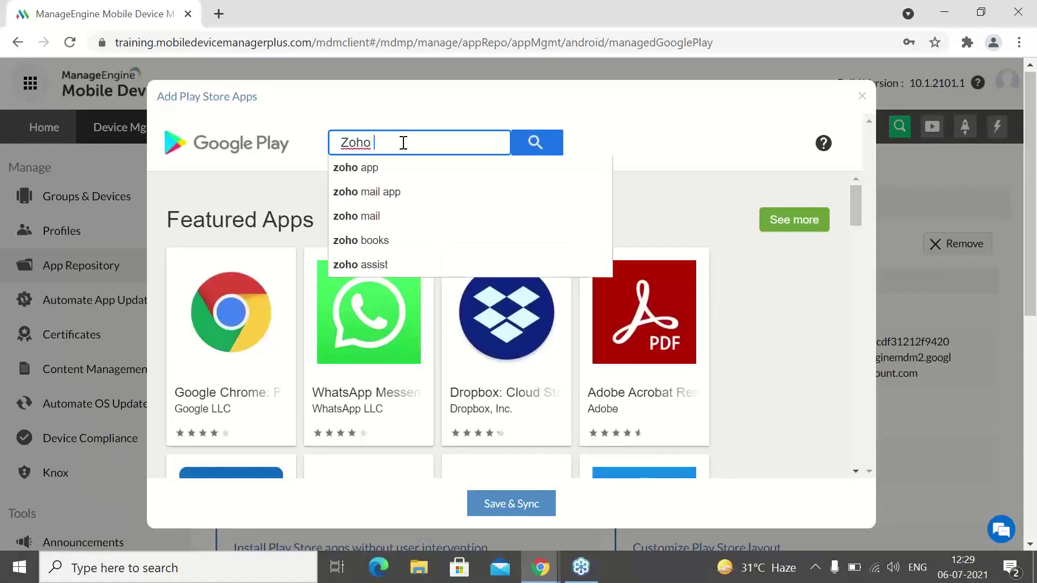
type("Creator")
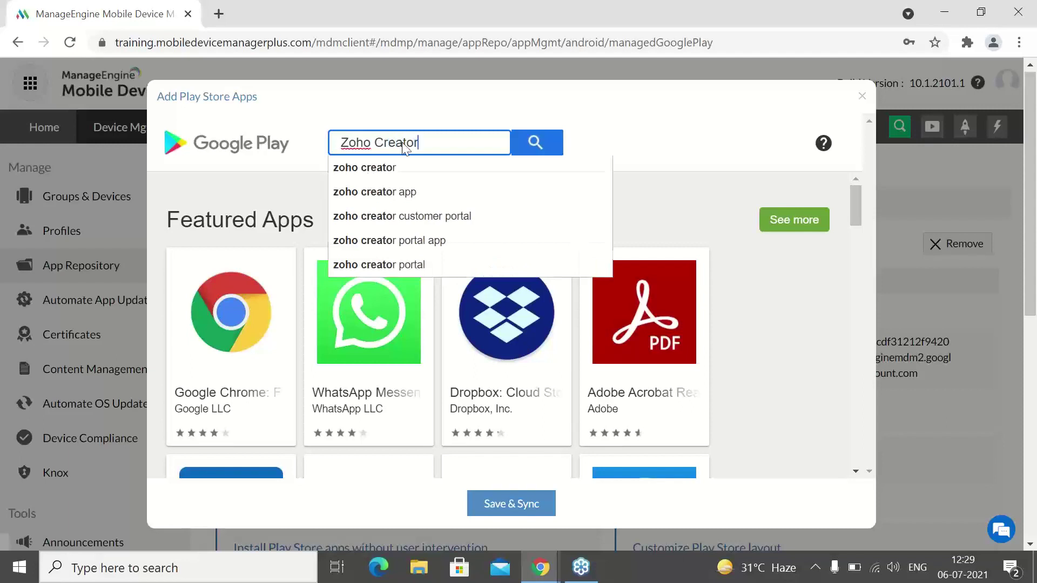
key("Return")
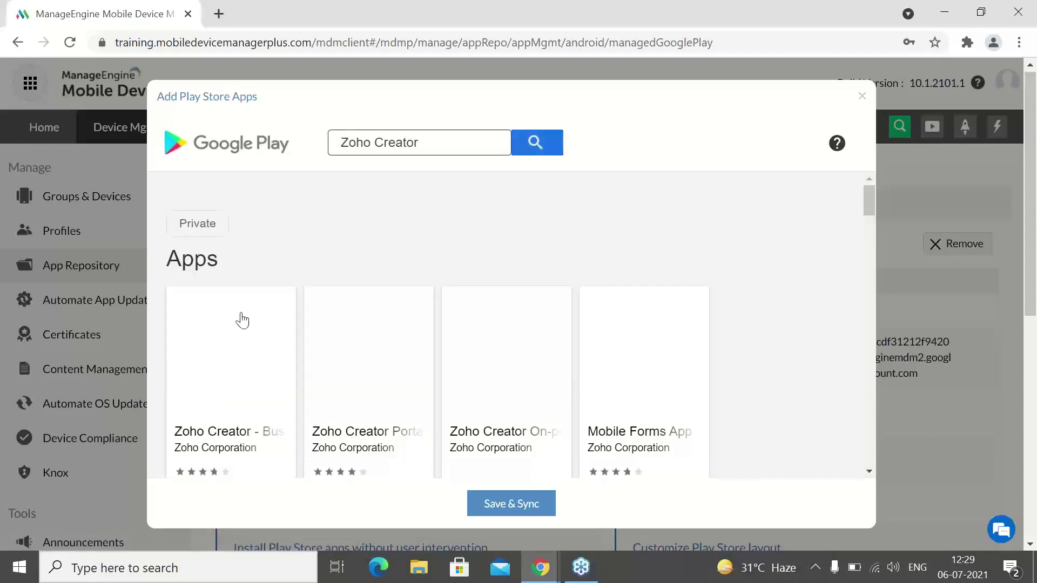
left_click(233, 327)
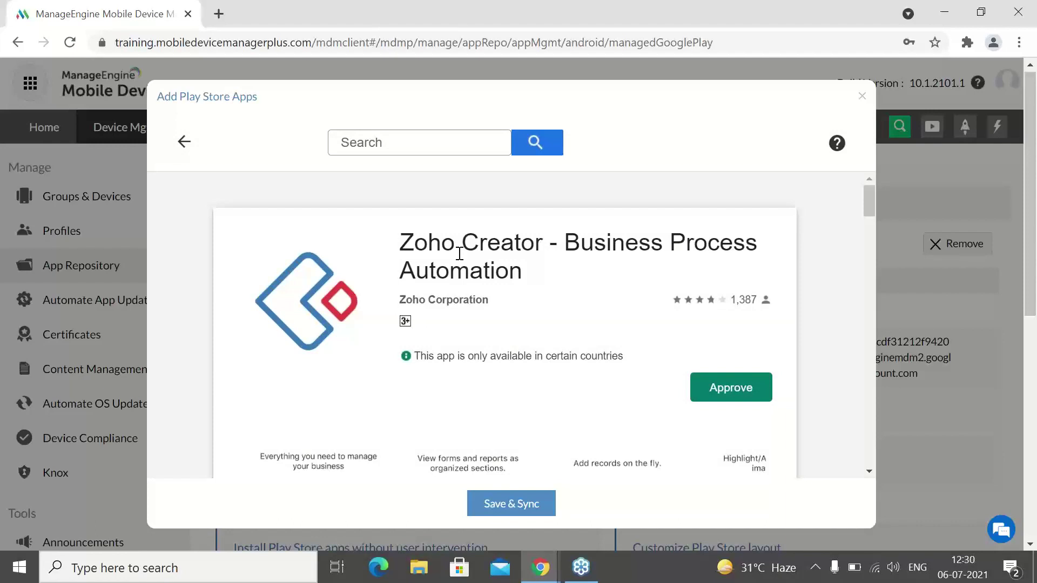
Review the full list of permissions requested by Zoho Creator and approve the app.
left_click(737, 385)
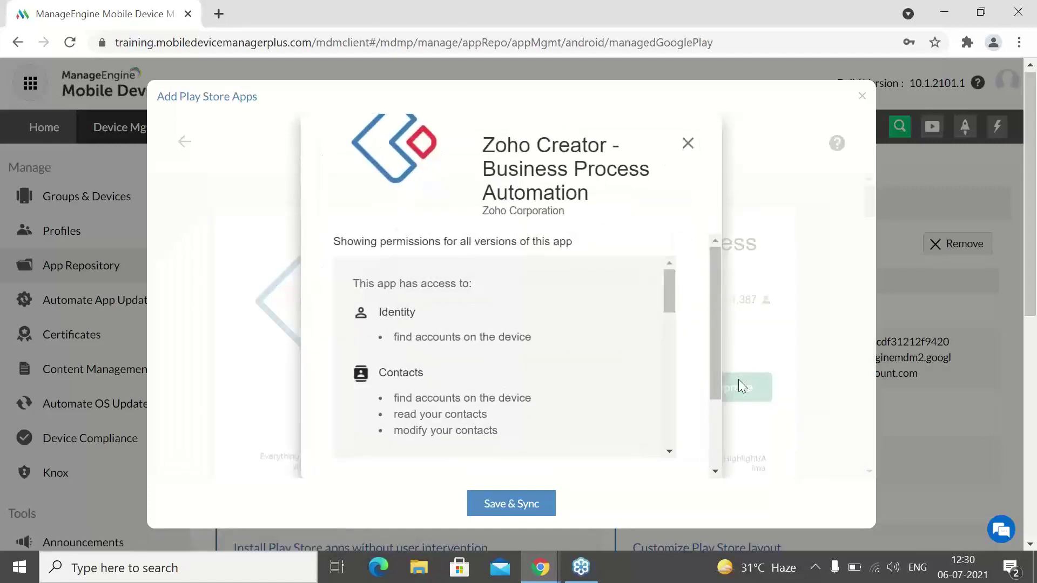
left_click_drag(672, 288, 670, 320)
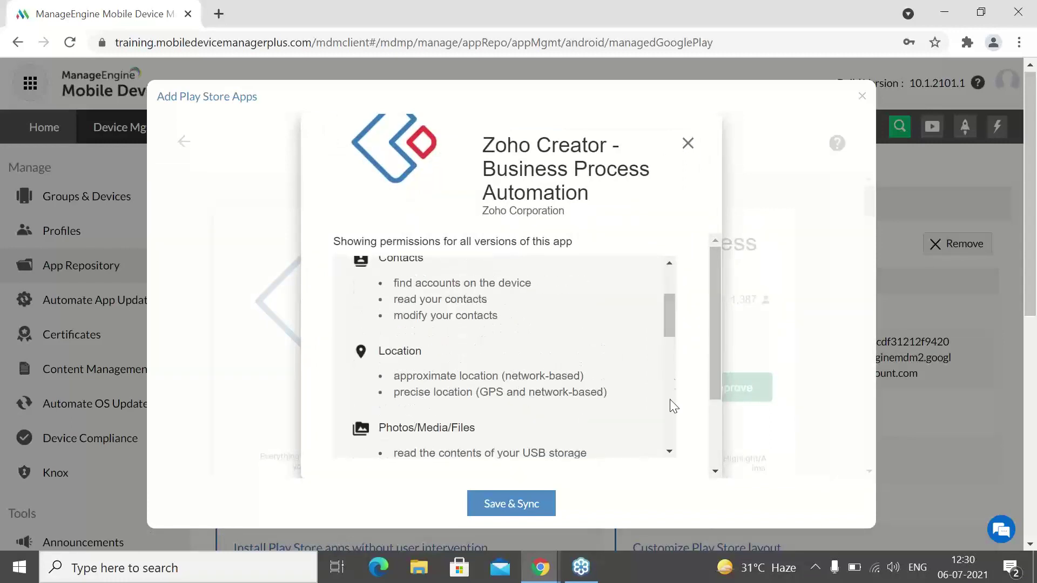
scroll(670, 372, "down", 3)
scroll(673, 407, "down", 4)
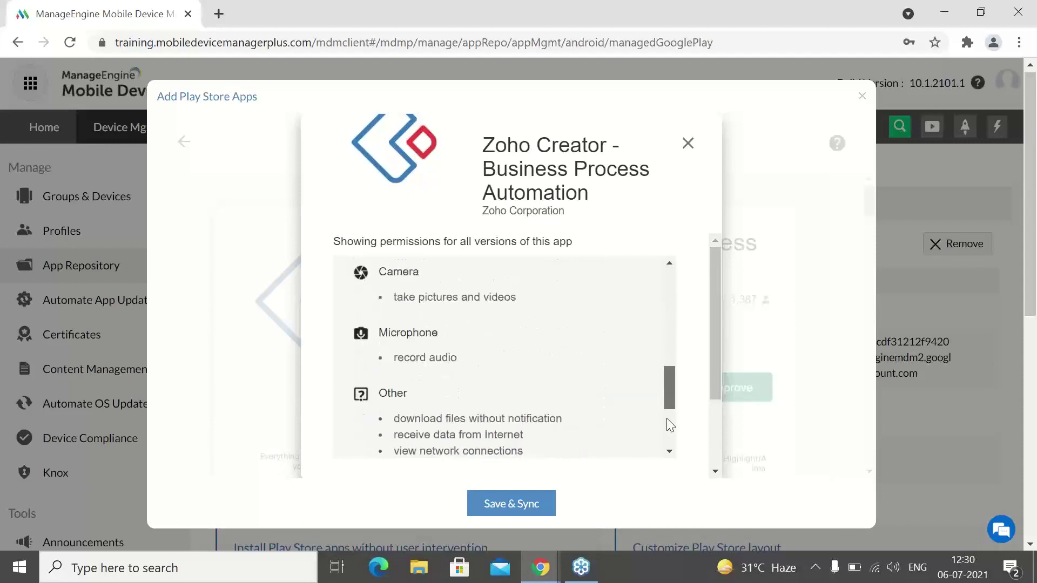
scroll(675, 410, "down", 3)
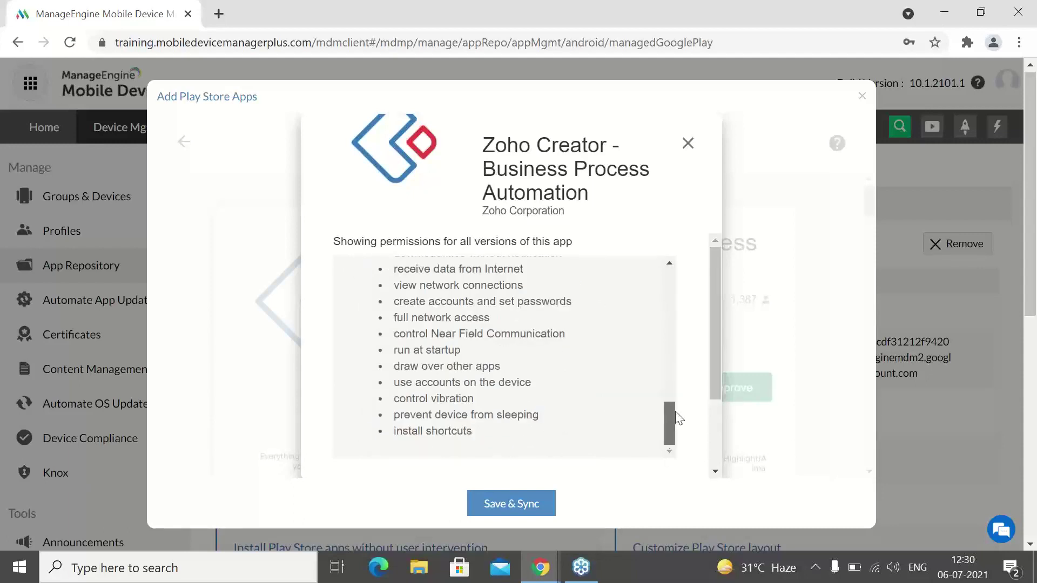
scroll(713, 396, "down", 1)
scroll(714, 396, "down", 2)
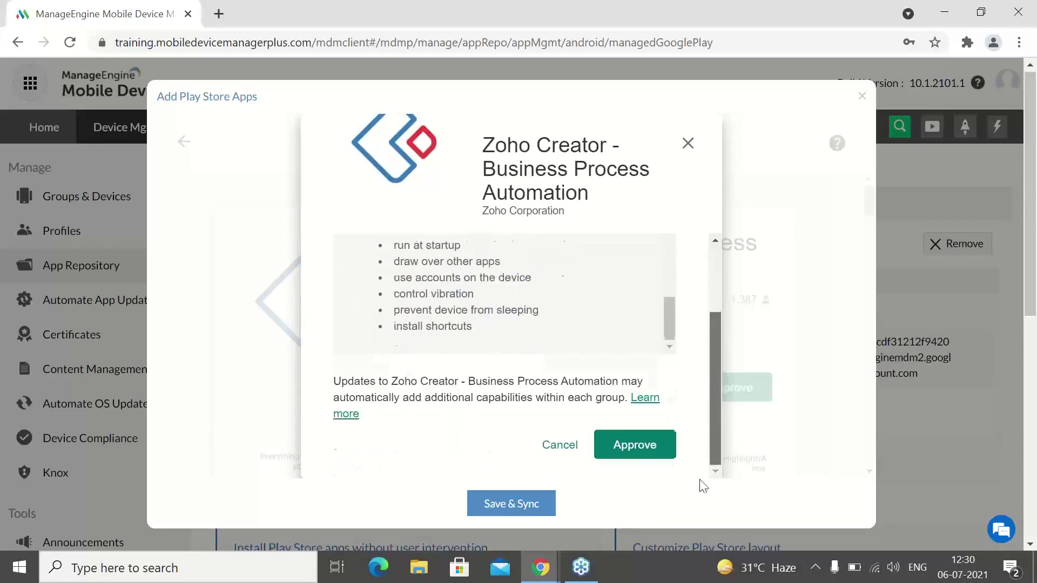
left_click(656, 442)
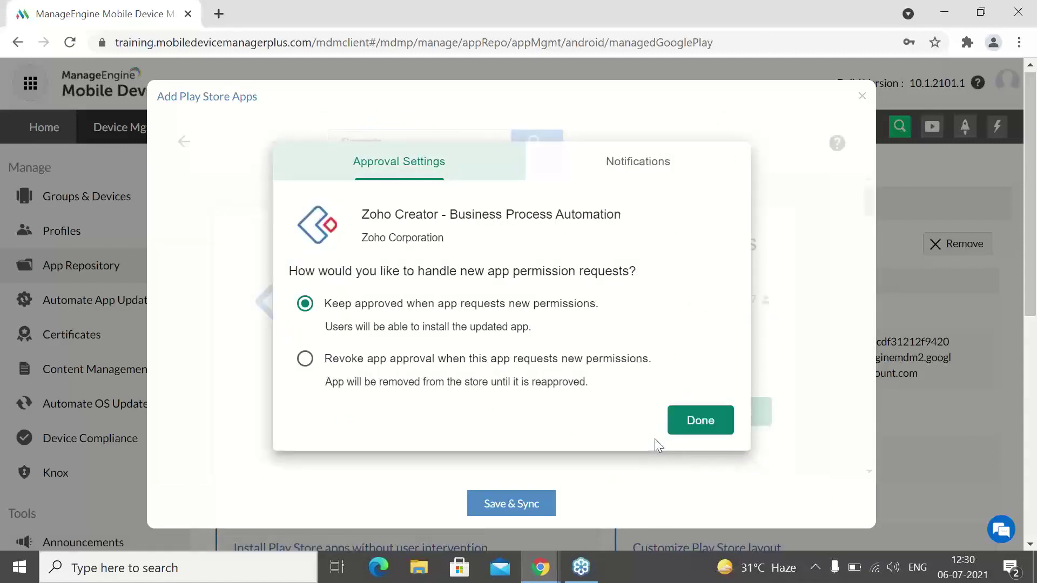
Look over the revoke and notification options, keep Zoho Creator approved when it requests new permissions, and save and sync the apps.
left_click(305, 358)
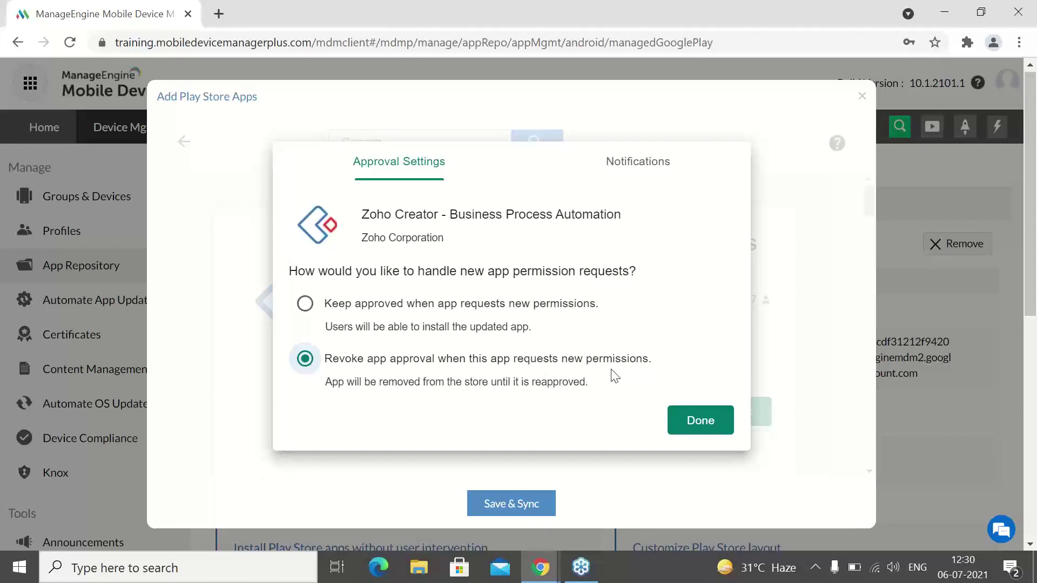
left_click(655, 176)
left_click(364, 429)
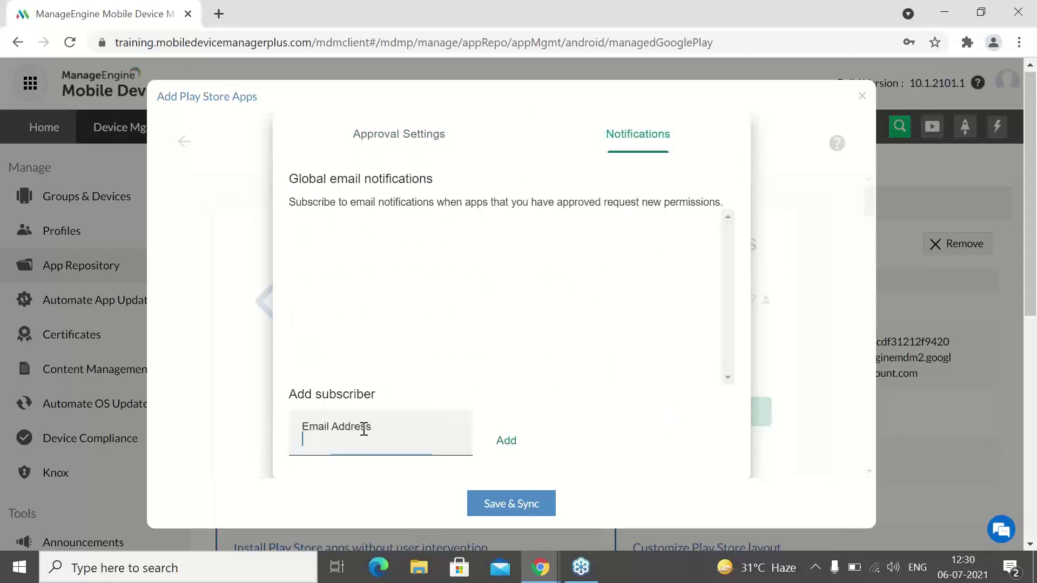
left_click(435, 145)
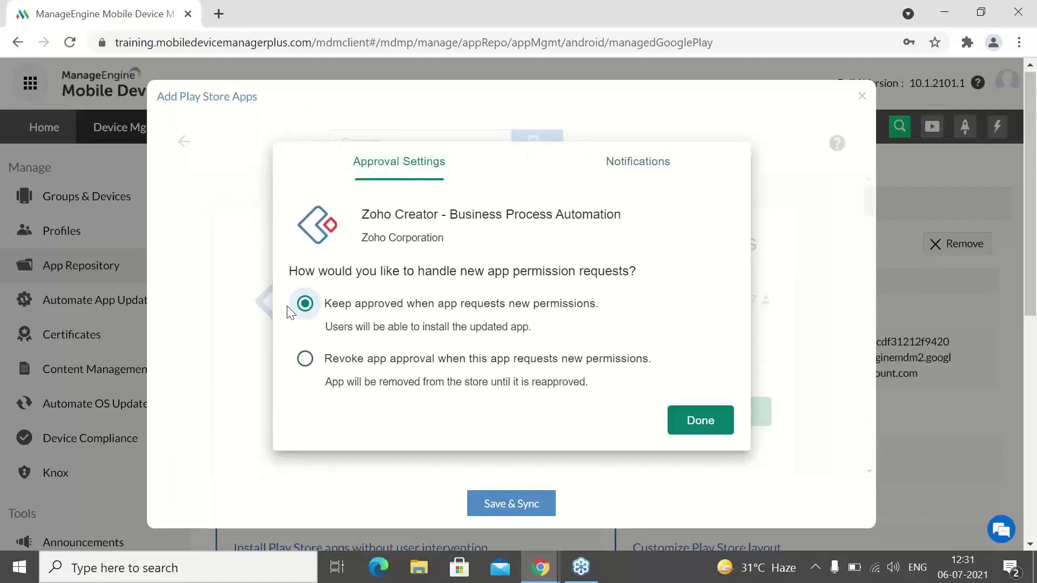
left_click(704, 421)
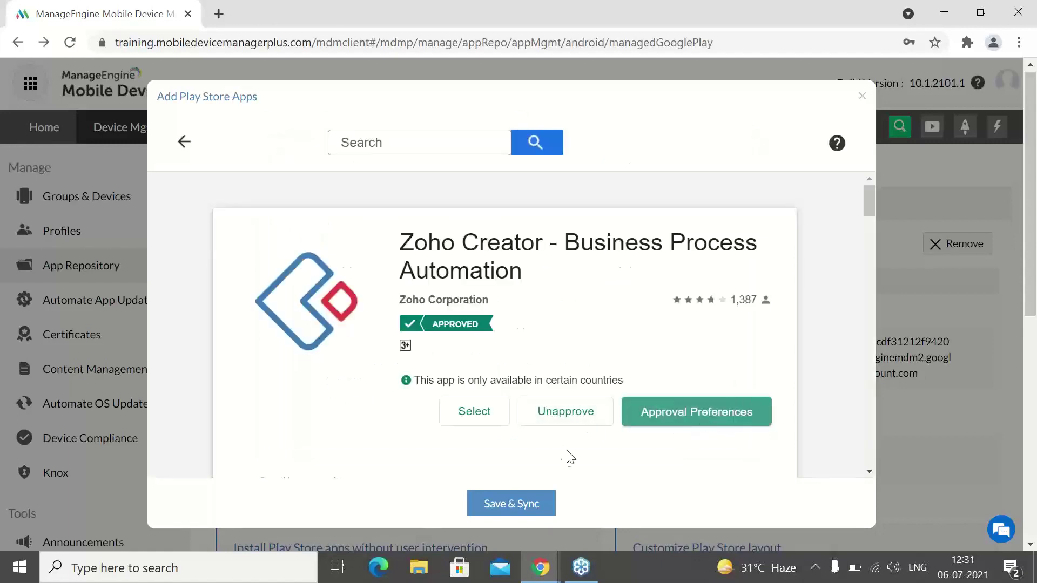
left_click(528, 507)
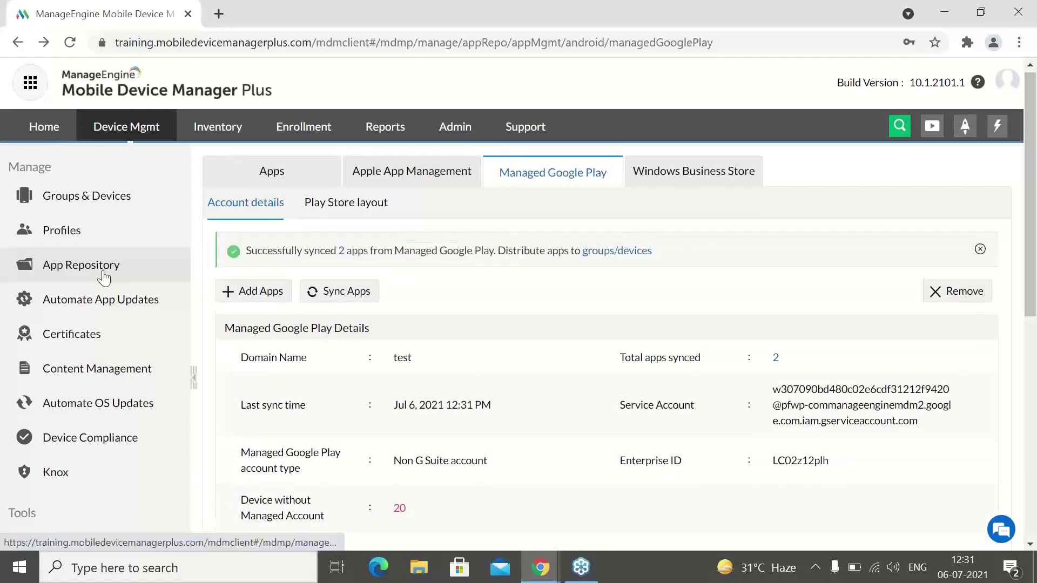
Open the permissions of the Android Zoho Creator Business app from the App Repository list.
left_click(104, 278)
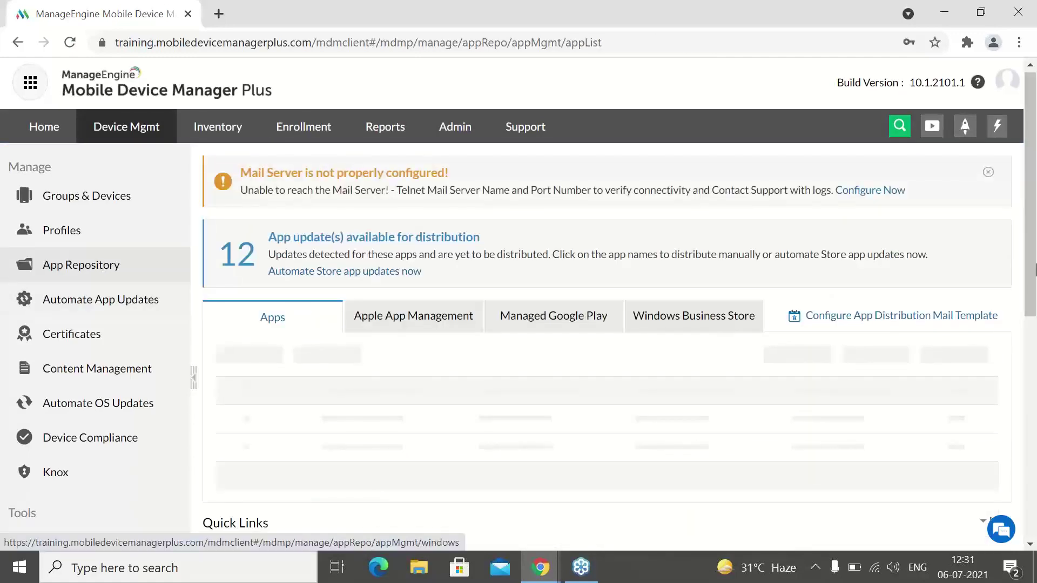
left_click_drag(1034, 270, 1035, 339)
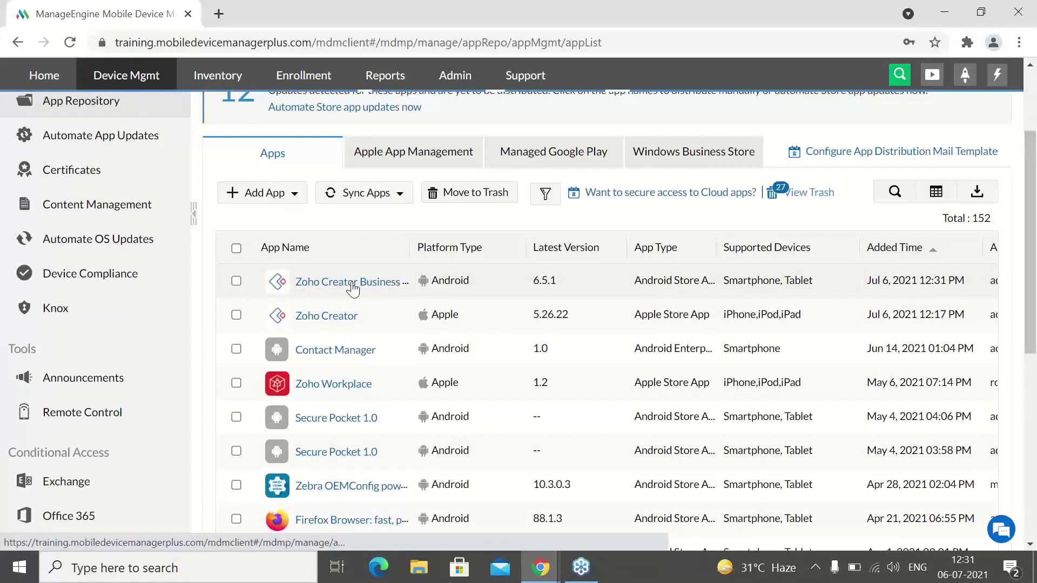
left_click(352, 283)
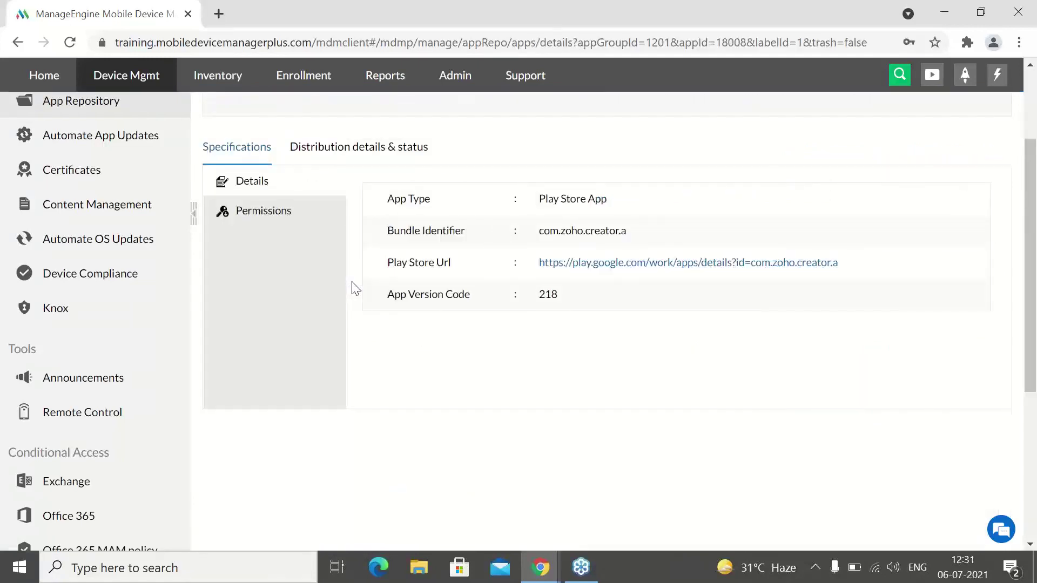
left_click(281, 216)
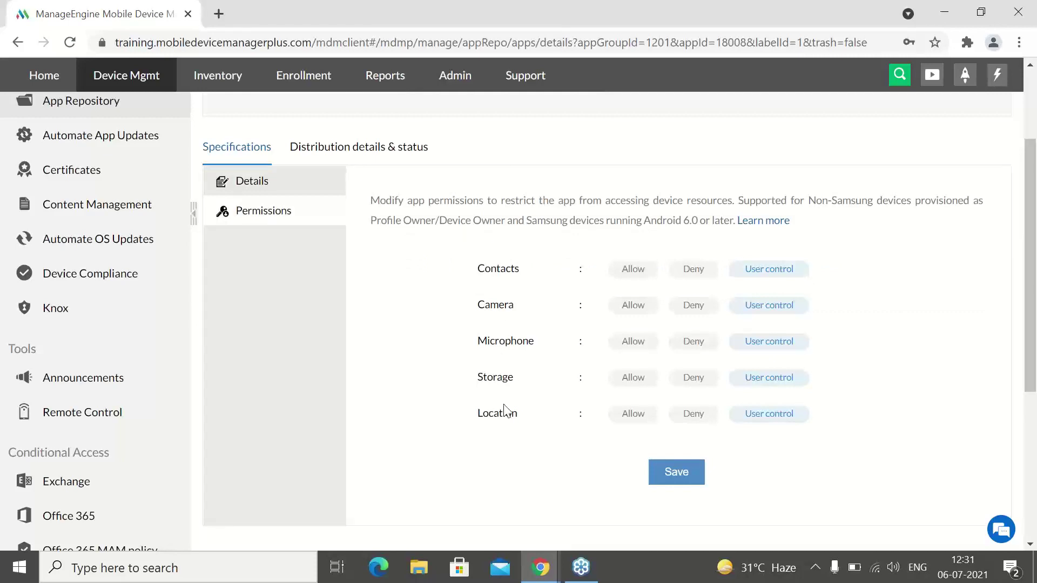
Allow Contacts and Location, deny Camera and Microphone for the app, and save the permissions.
left_click(631, 272)
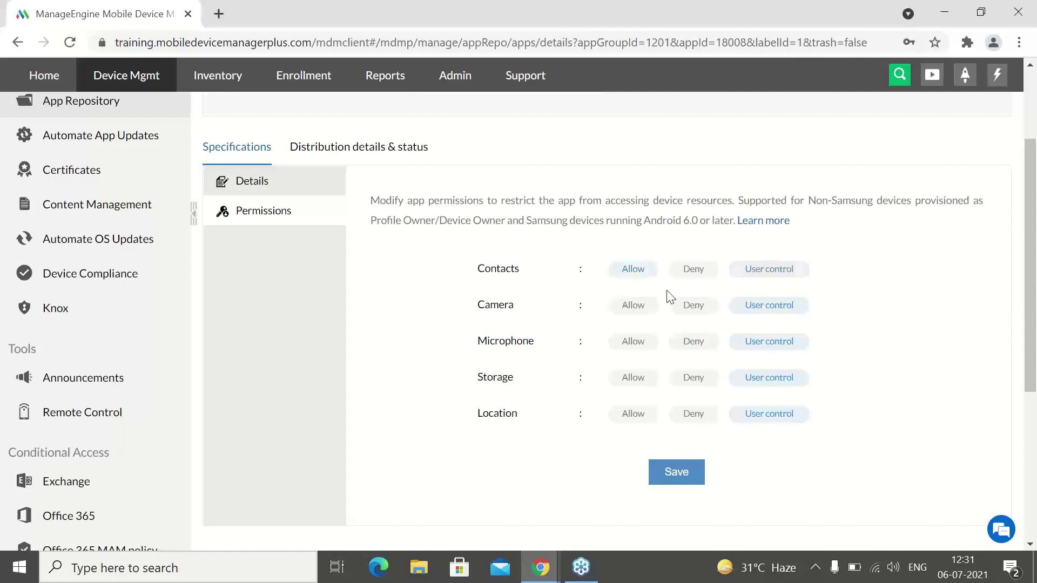
left_click(704, 313)
left_click(696, 346)
left_click(648, 418)
left_click(675, 466)
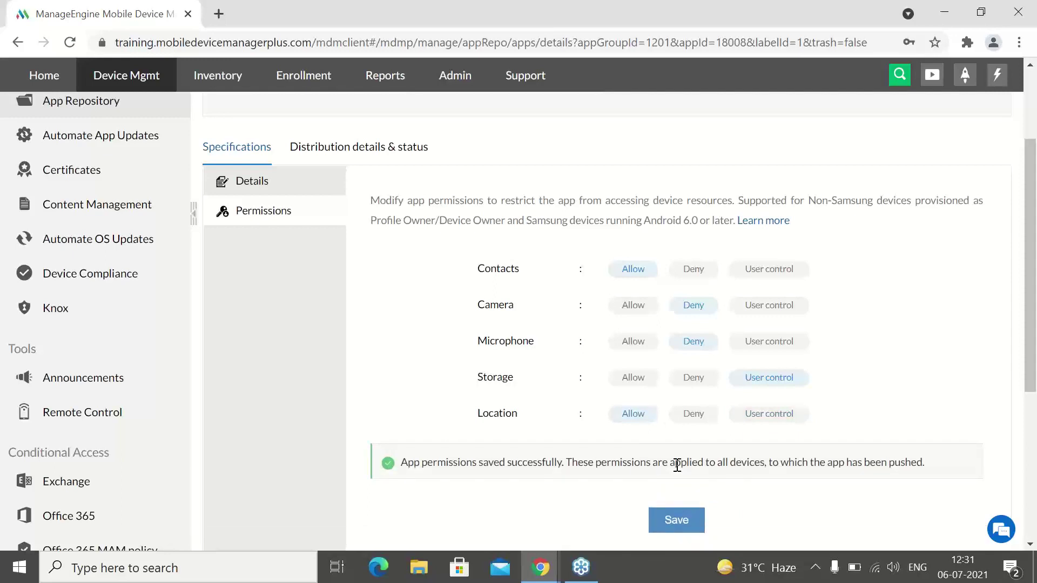
Open the device list in Groups & Devices and filter it by the Android platform.
left_click_drag(1033, 348, 1033, 308)
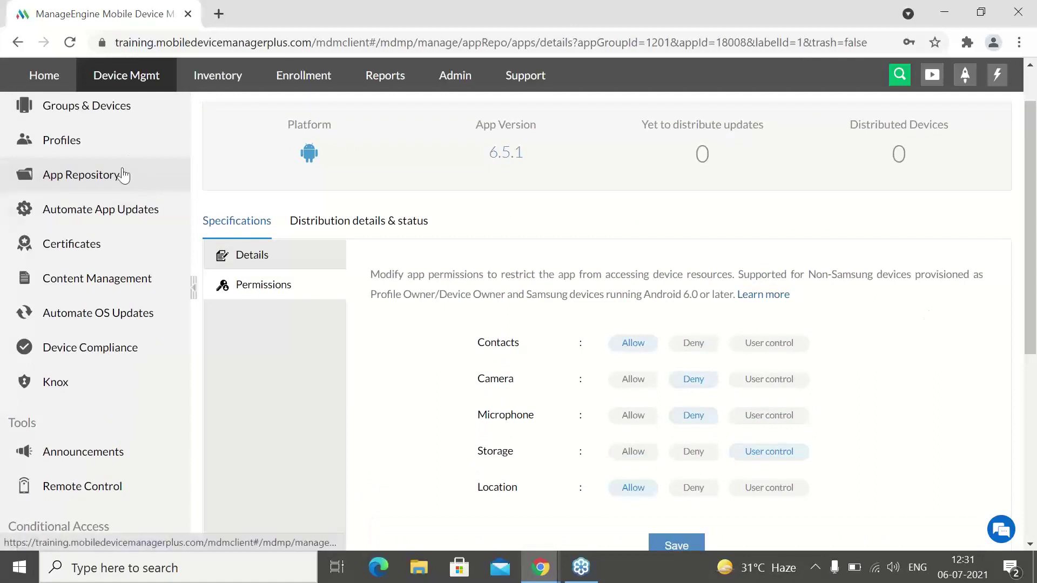
left_click(123, 175)
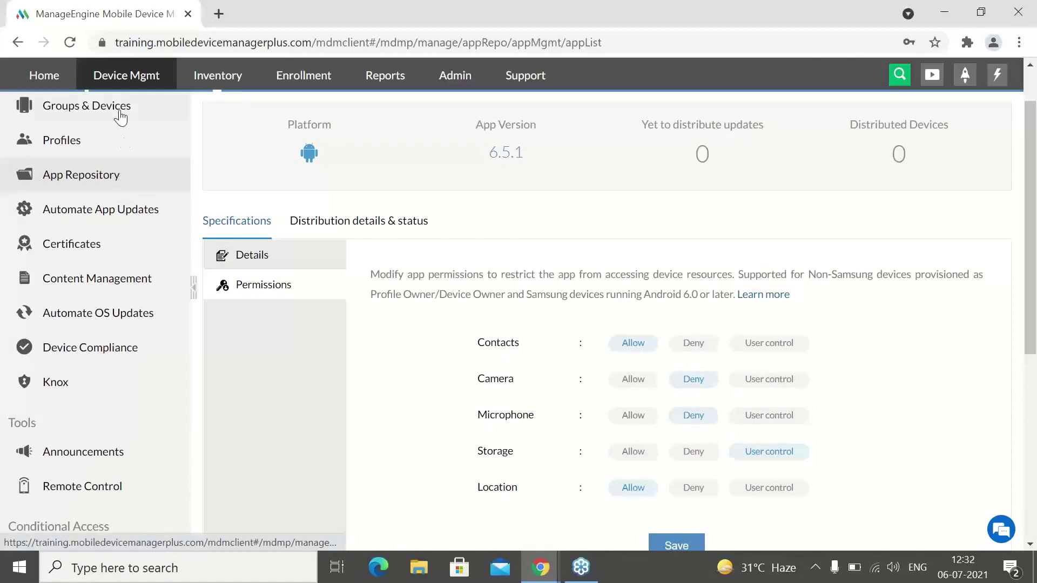
left_click(120, 111)
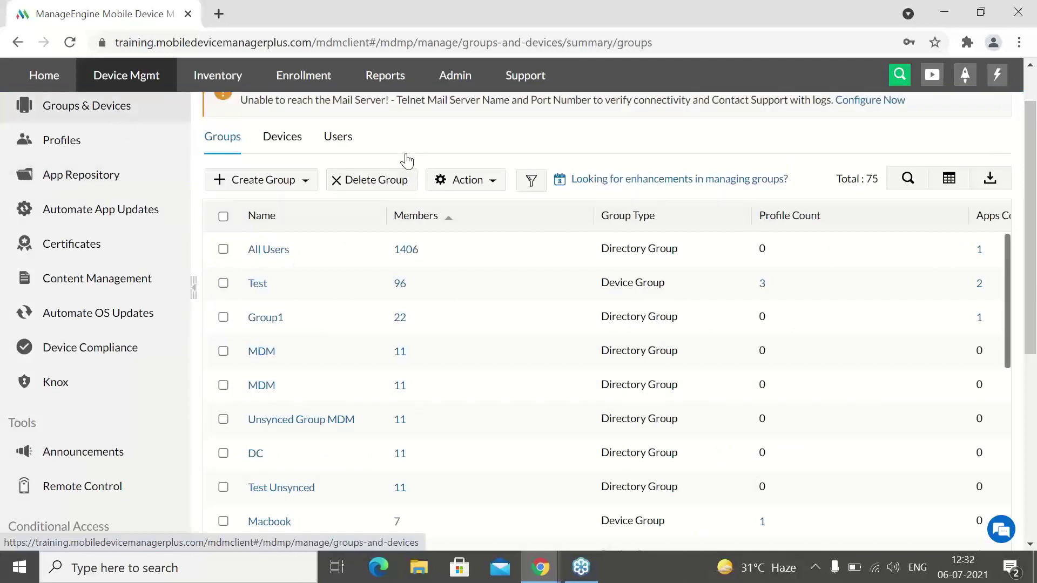
scroll(1035, 244, "up", 2)
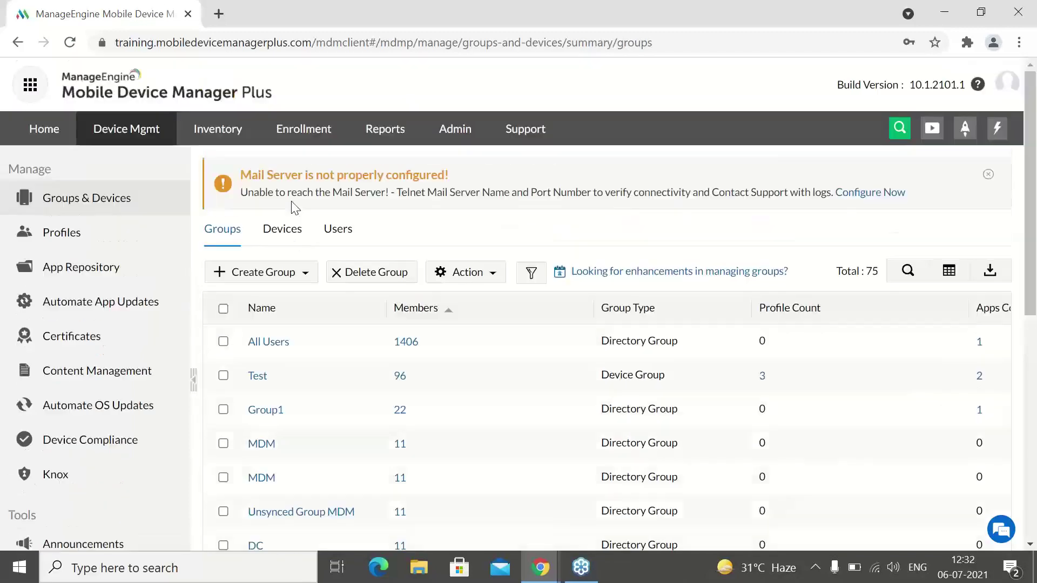
left_click(272, 238)
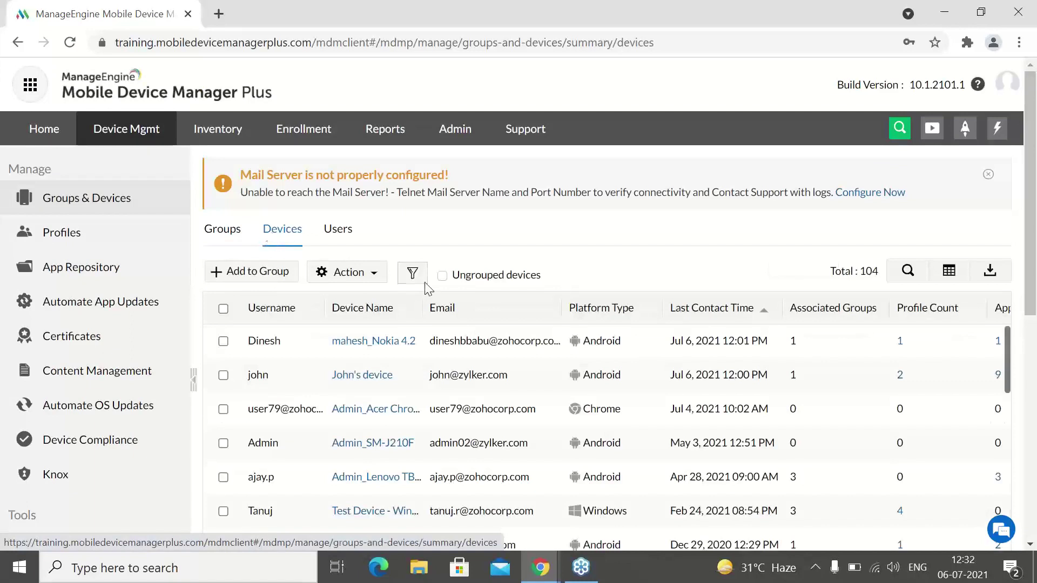
left_click(412, 272)
mouse_move(484, 324)
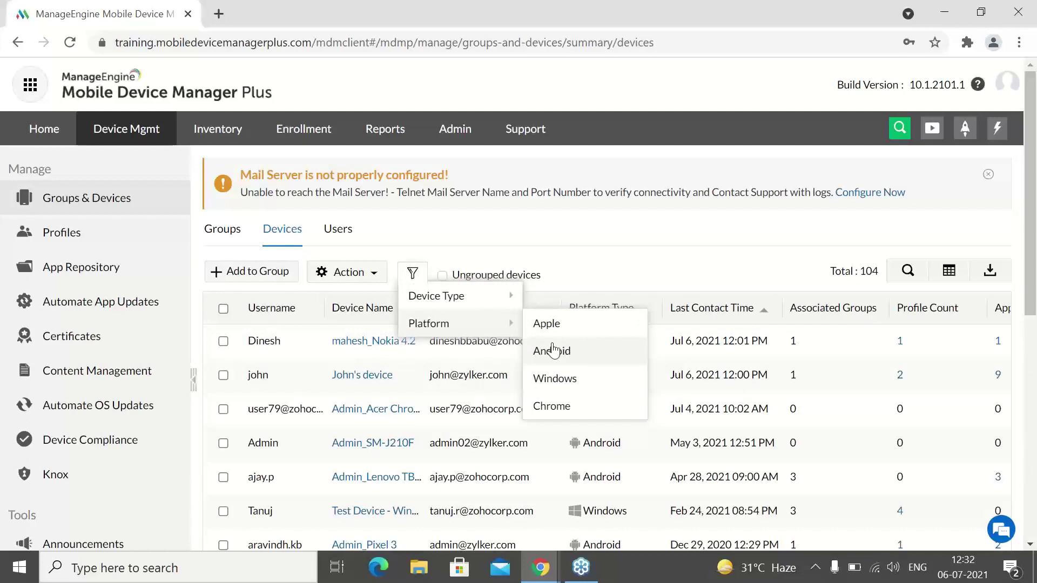
left_click(552, 350)
Distribute the Android Zoho Creator app to the Nokia 4.2 device in the filtered list, using silent installation.
scroll(225, 268, "down", 2)
left_click(224, 265)
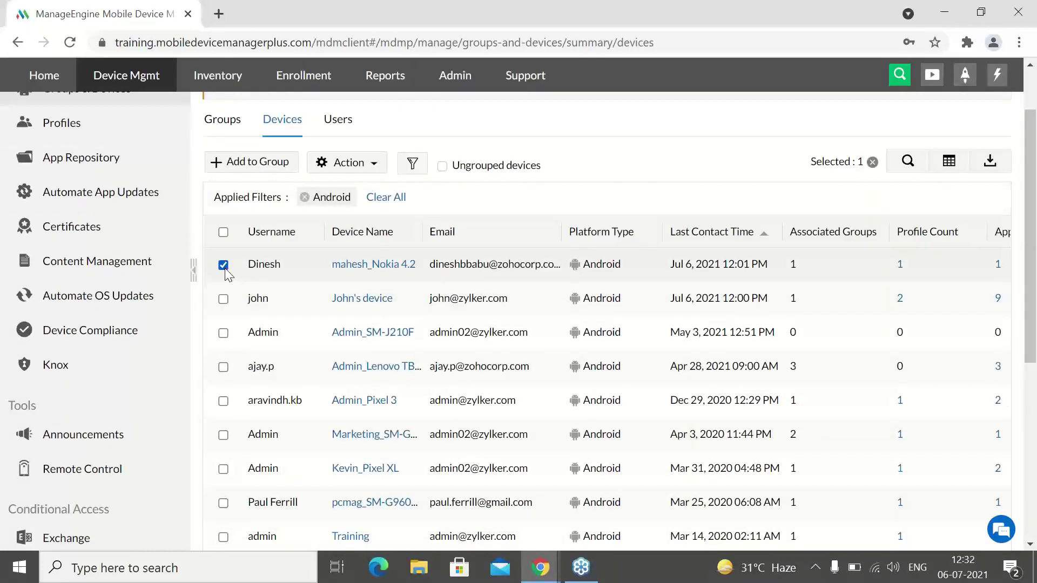
left_click(370, 163)
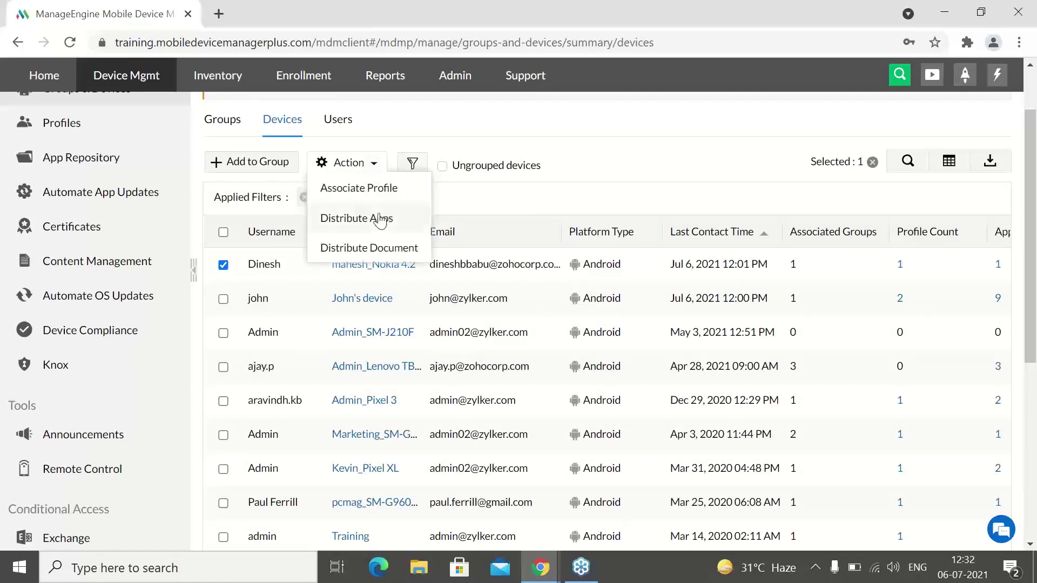
left_click(378, 218)
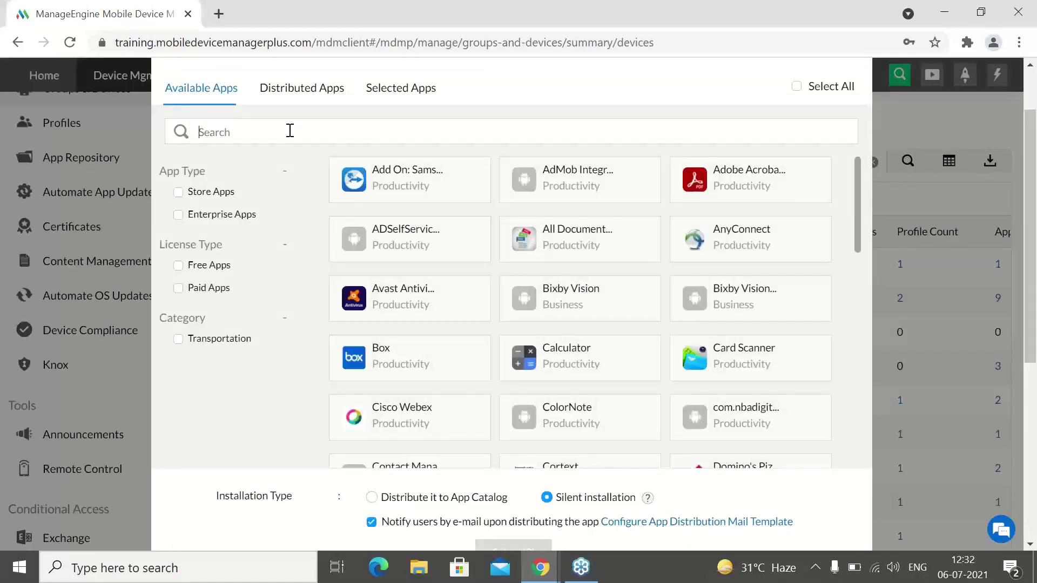
type("Zoho Cre")
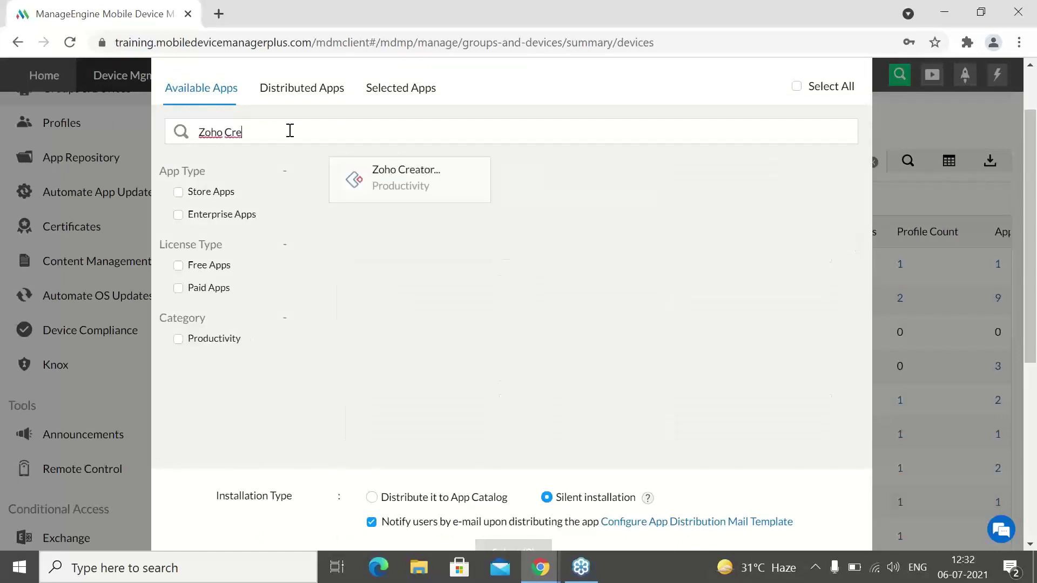
left_click(421, 182)
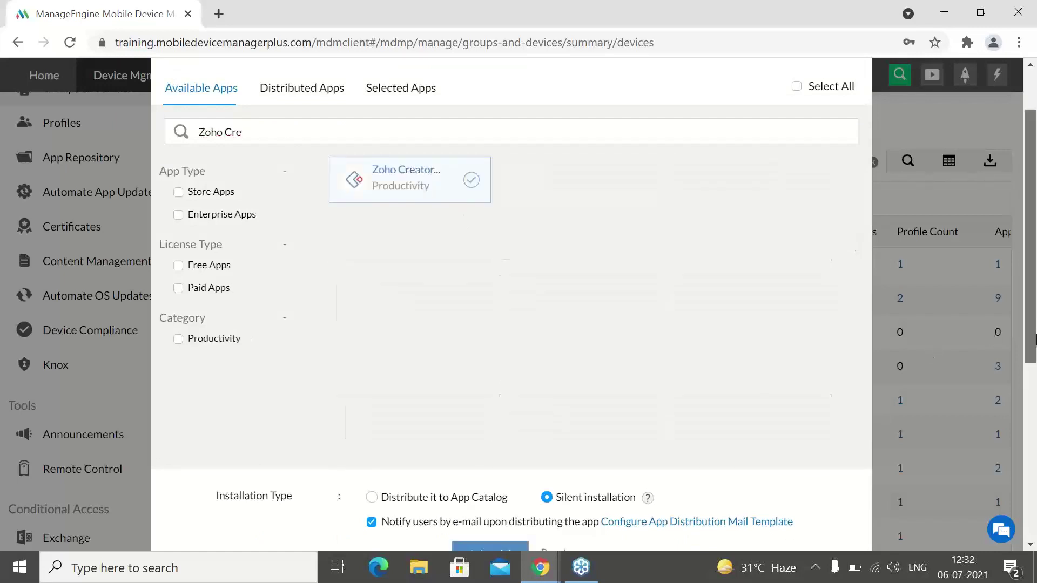
scroll(1029, 345, "down", 3)
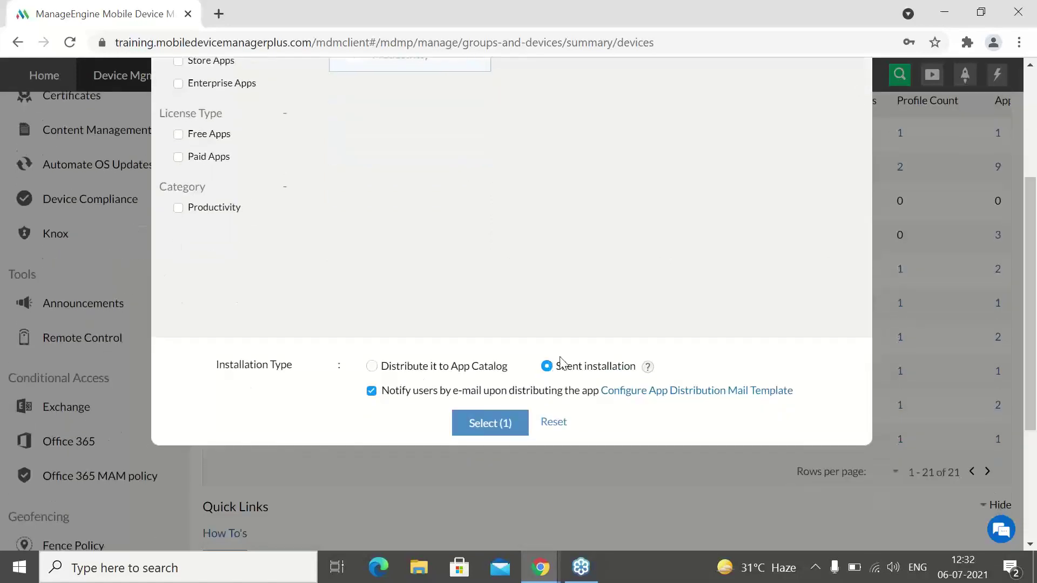
left_click(496, 424)
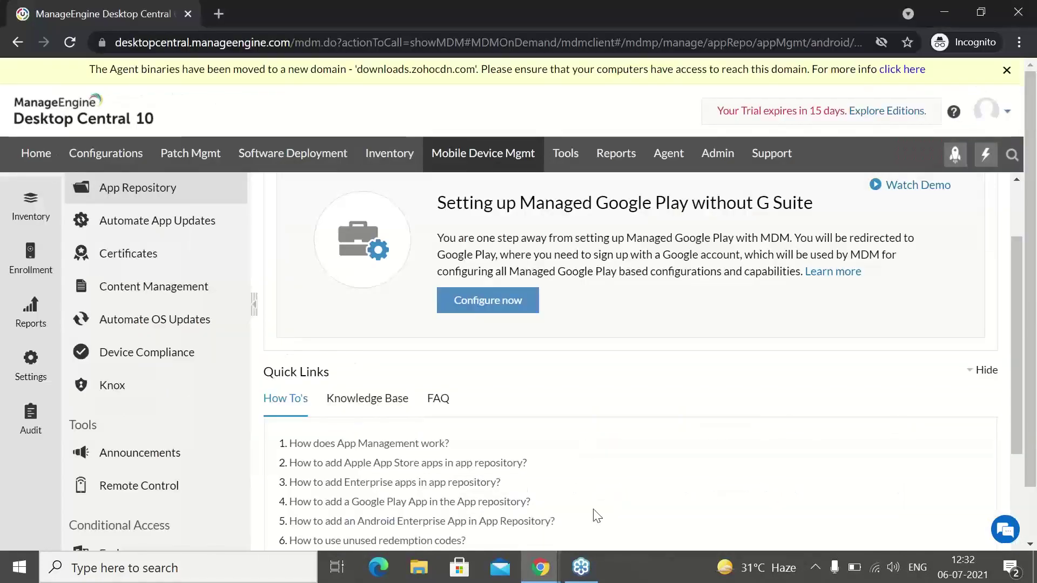
Switch back to the Mobile Device Manager Plus window and upload Z_Delivery_1.01.apk as a new Android enterprise app.
left_click(541, 567)
left_click(377, 496)
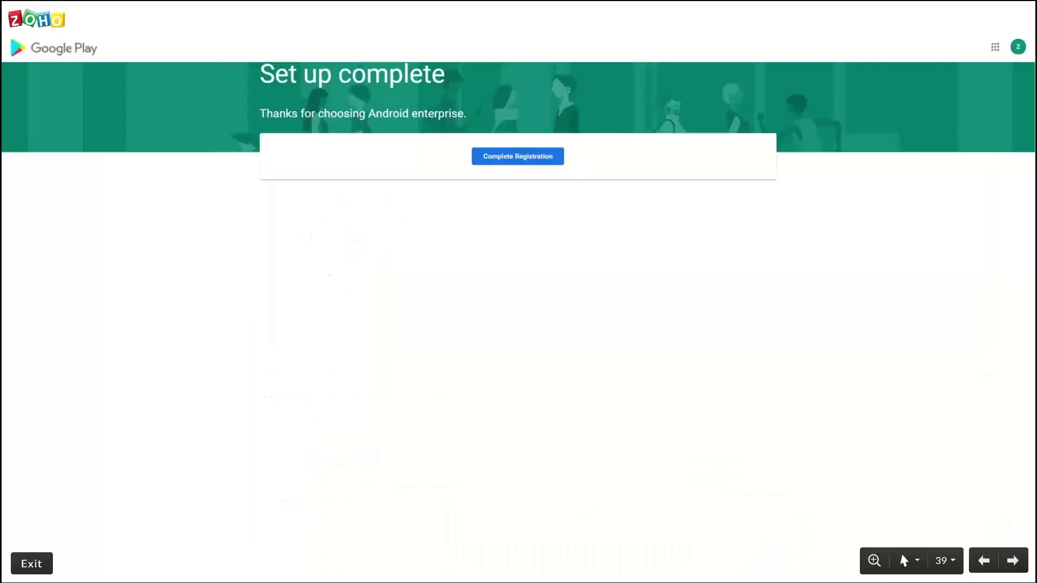
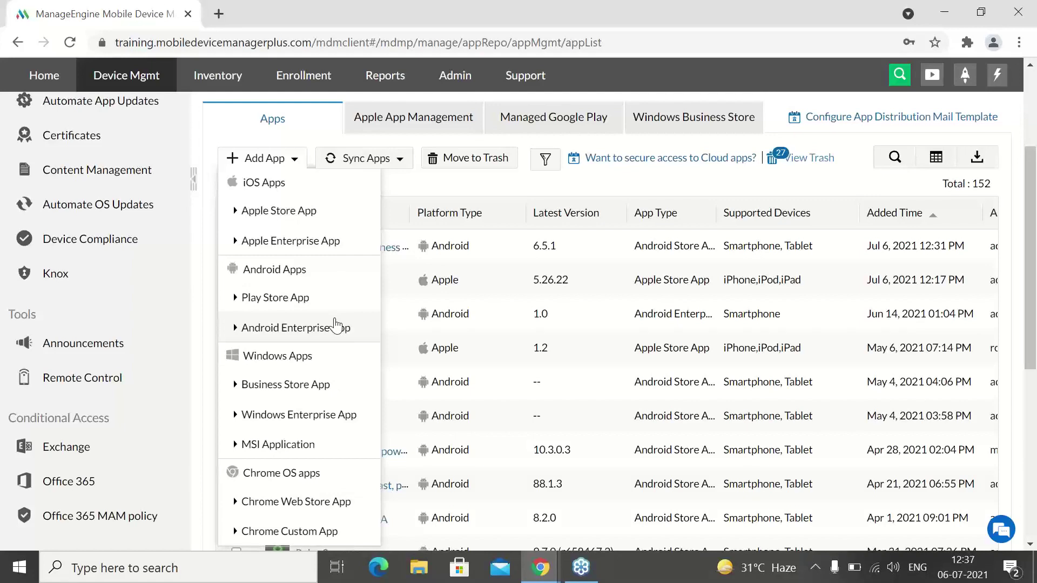
left_click(336, 327)
left_click_drag(1036, 340, 800, 254)
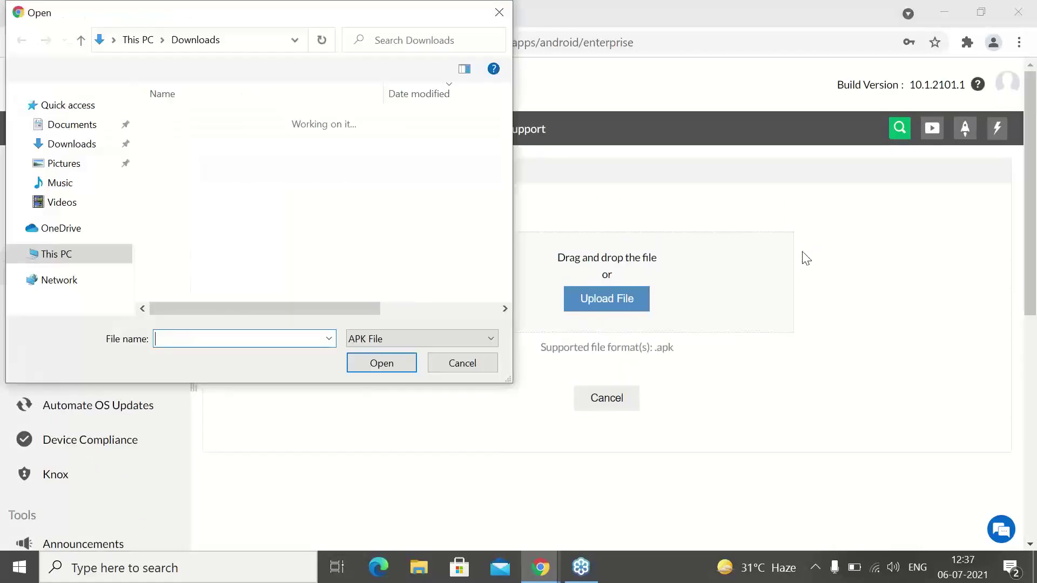
left_click(327, 176)
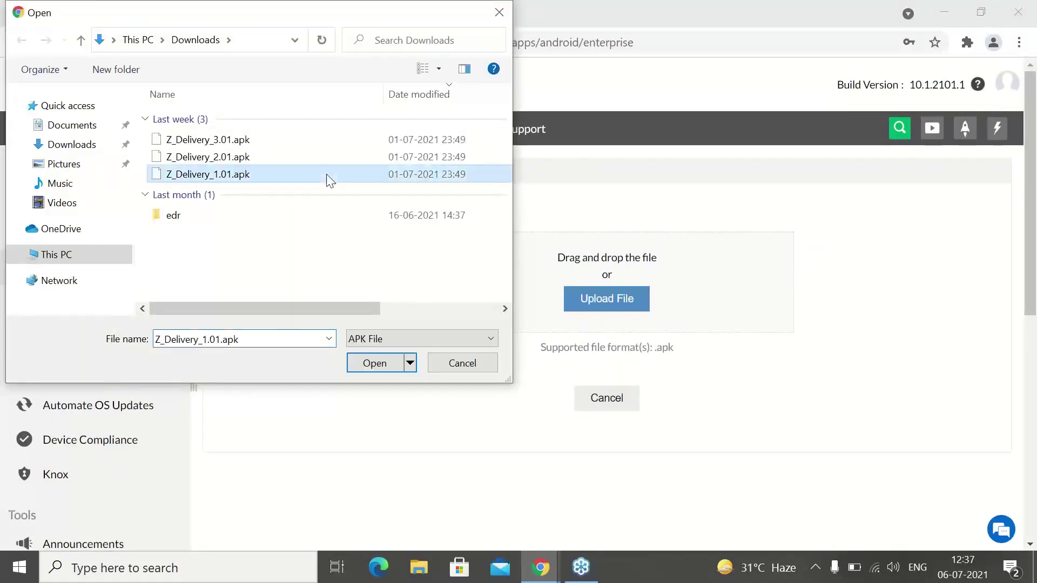
left_click(386, 365)
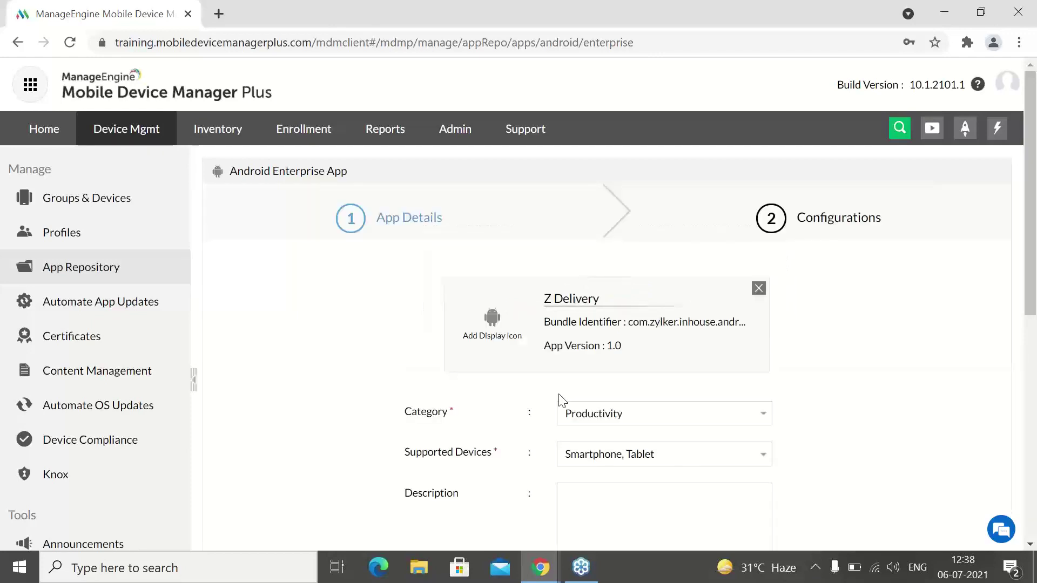
Keep Productivity as the app's category, set its supported devices to Smartphone, and proceed to the app configurations.
scroll(641, 240, "down", 2)
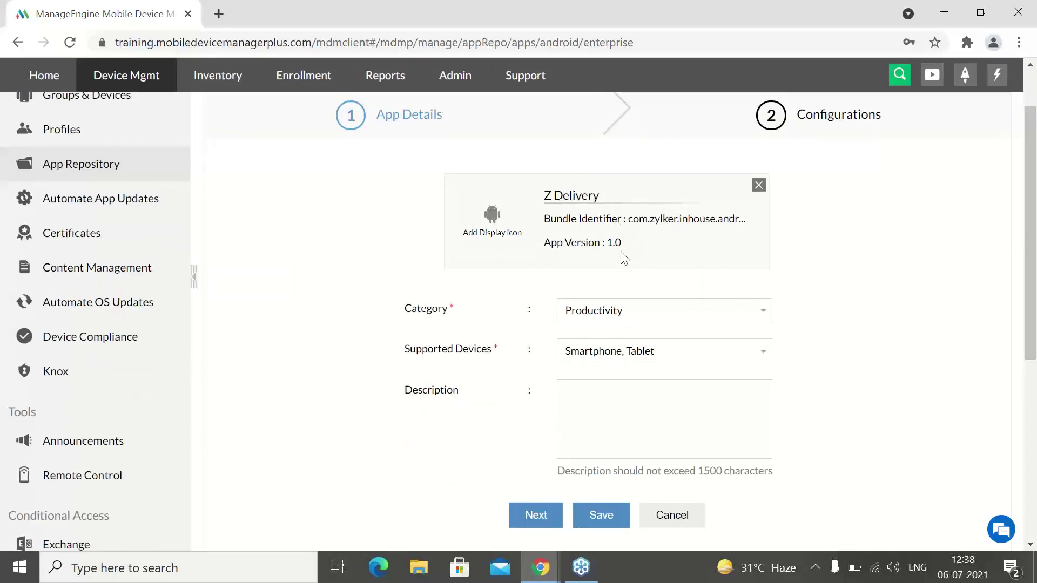
left_click(638, 316)
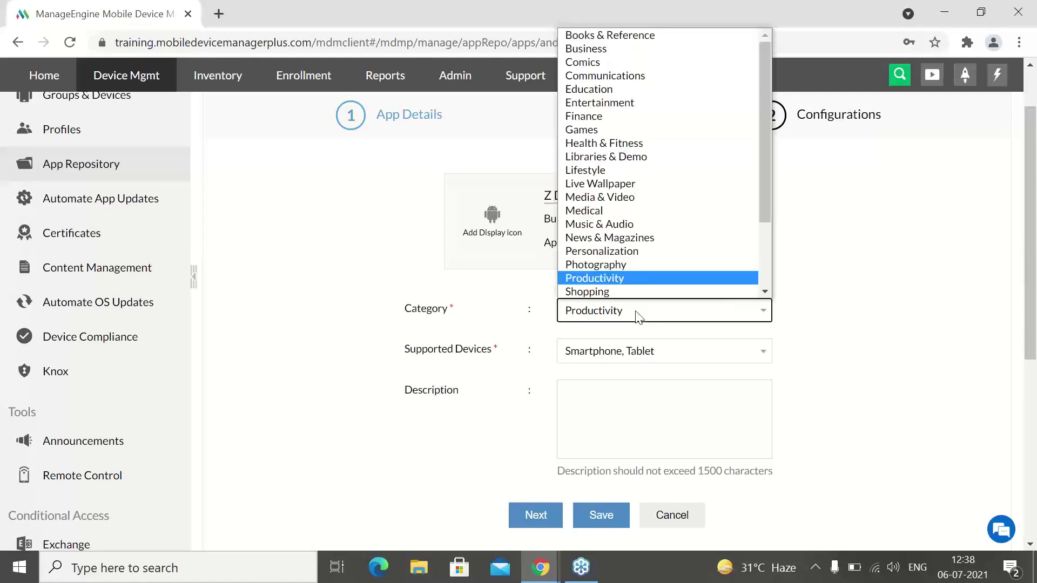
left_click(637, 317)
left_click(638, 351)
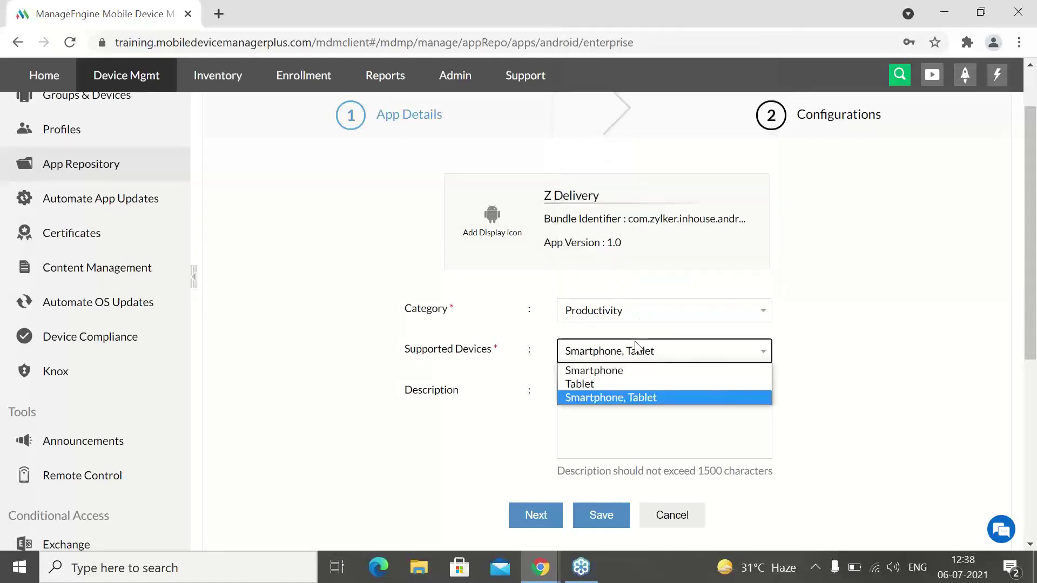
left_click(633, 376)
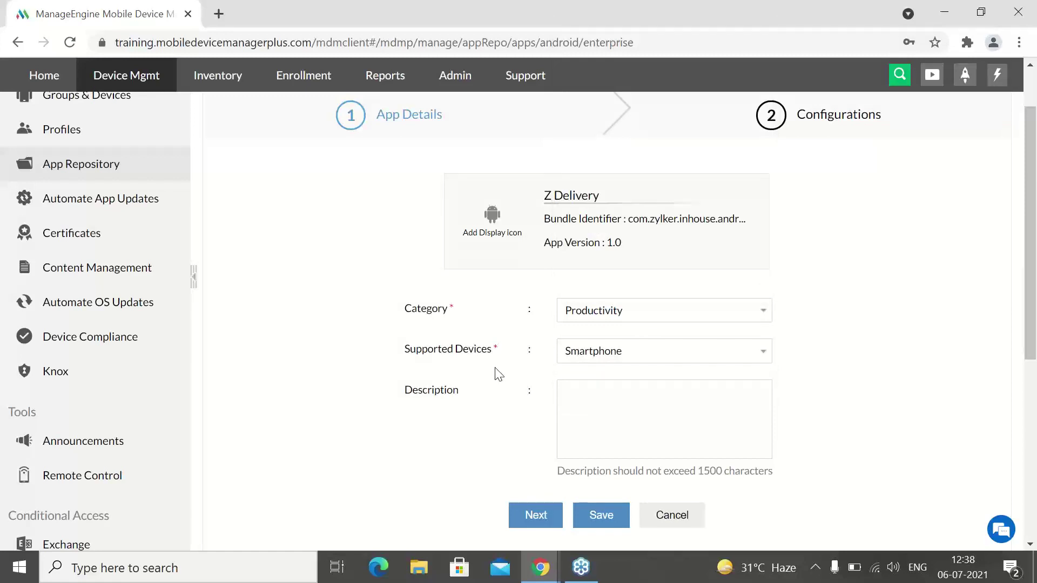
left_click(546, 522)
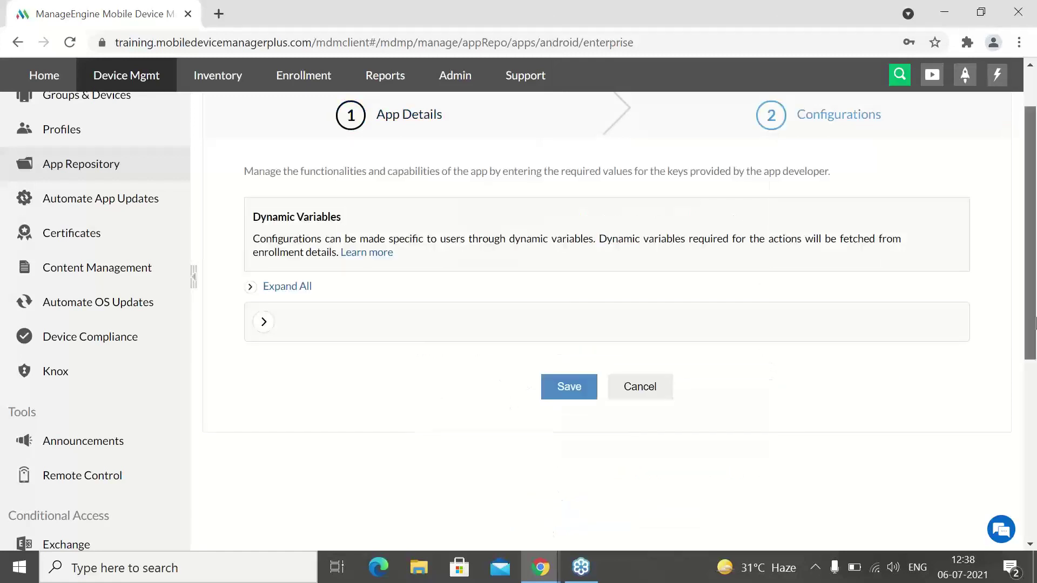
Expand the Z Delivery app's configuration section to look over its entries, and save the enterprise app.
scroll(1035, 323, "up", 2)
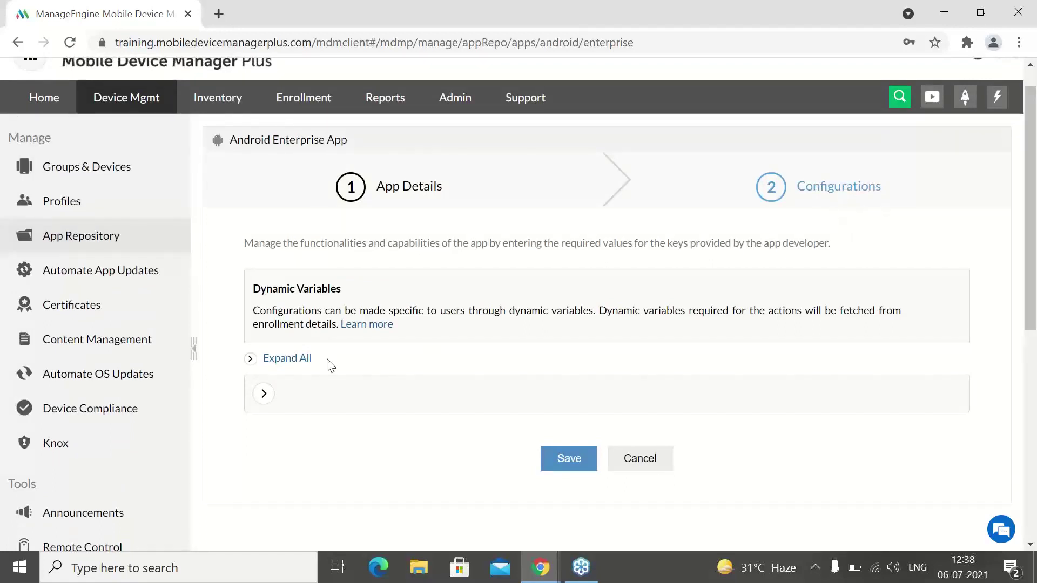
left_click(264, 394)
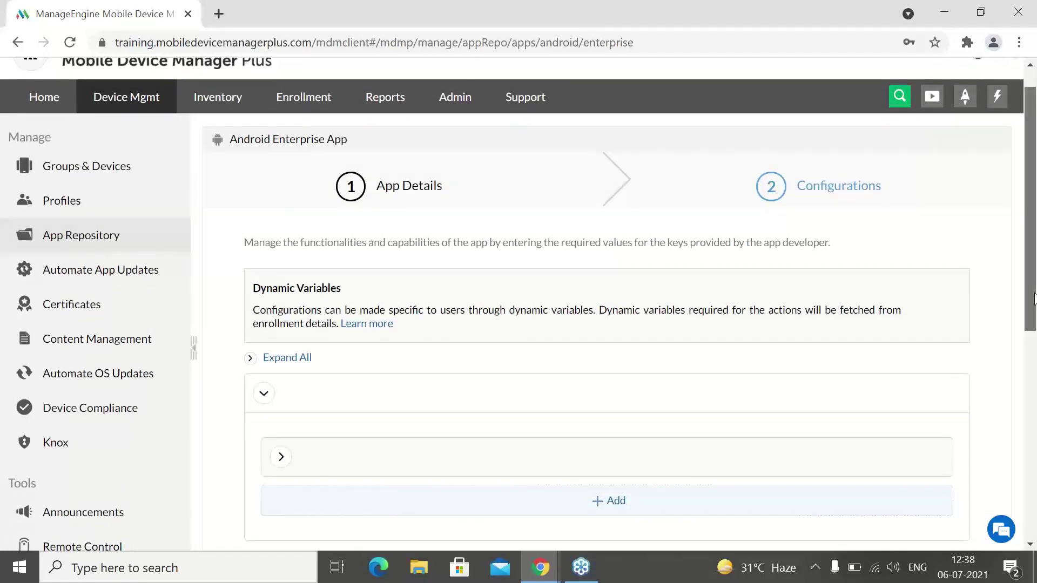
scroll(1034, 299, "down", 2)
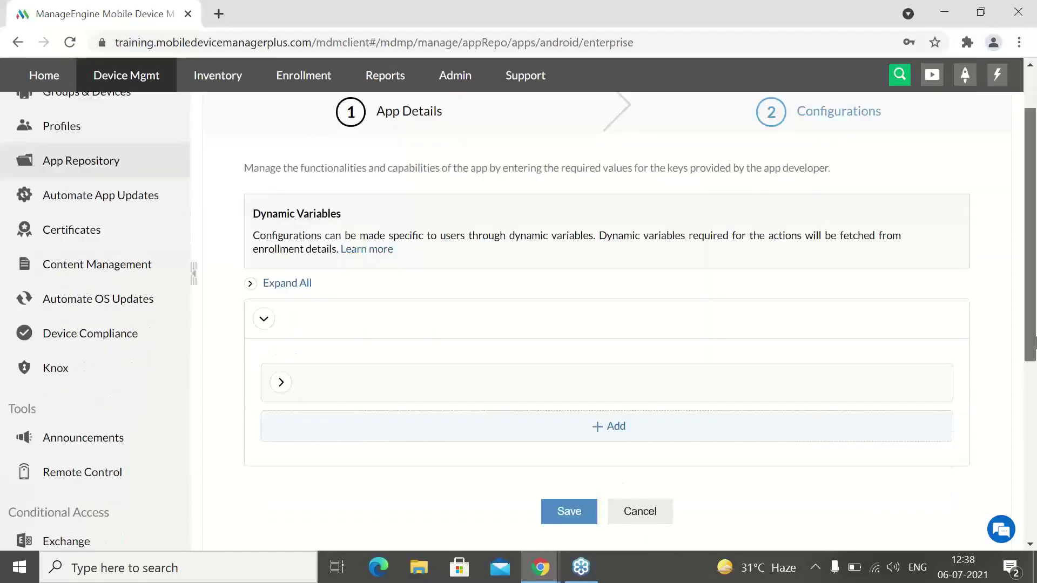
scroll(1033, 341, "up", 3)
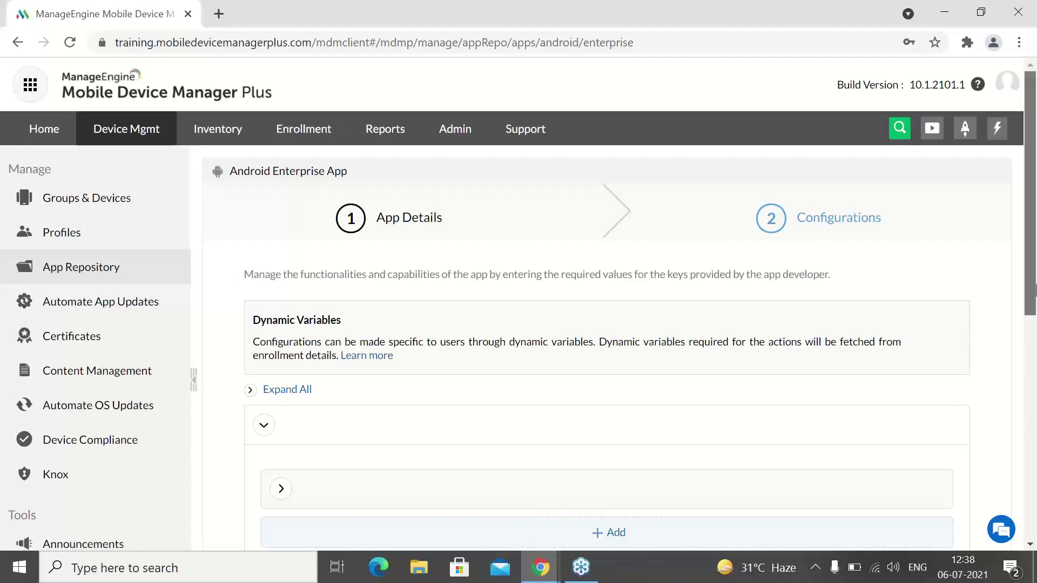
scroll(705, 432, "down", 4)
left_click(571, 405)
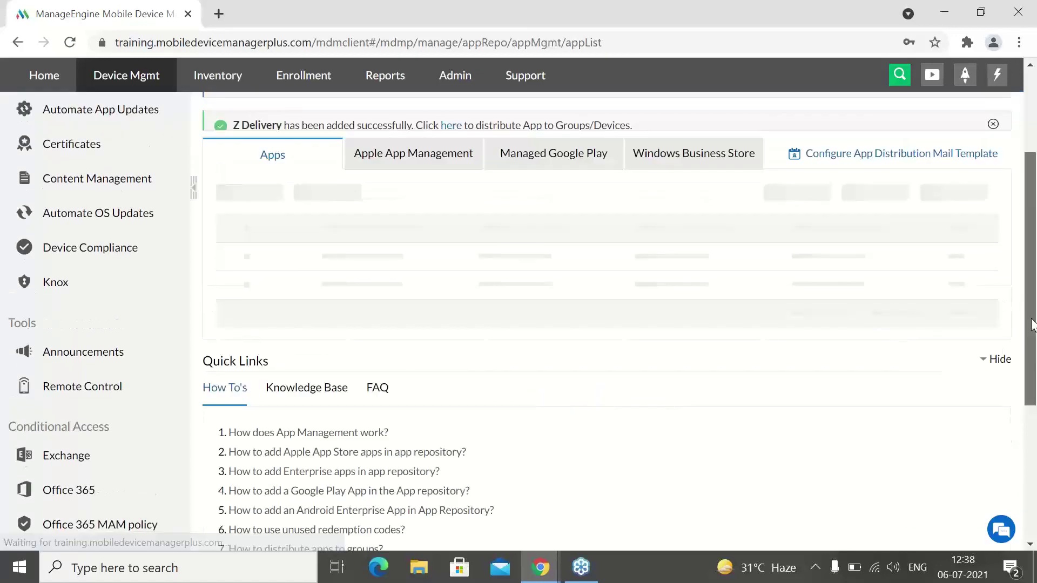
Open the device list in Groups & Devices and start distributing apps to the Nokia 4.2 device.
left_click_drag(1033, 325, 1032, 303)
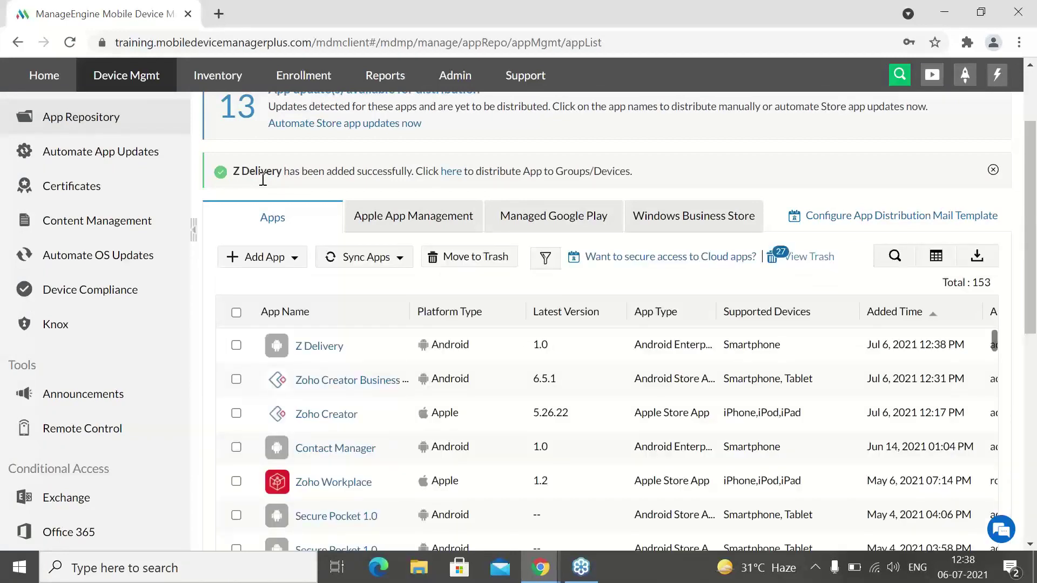
left_click_drag(1035, 288, 1035, 259)
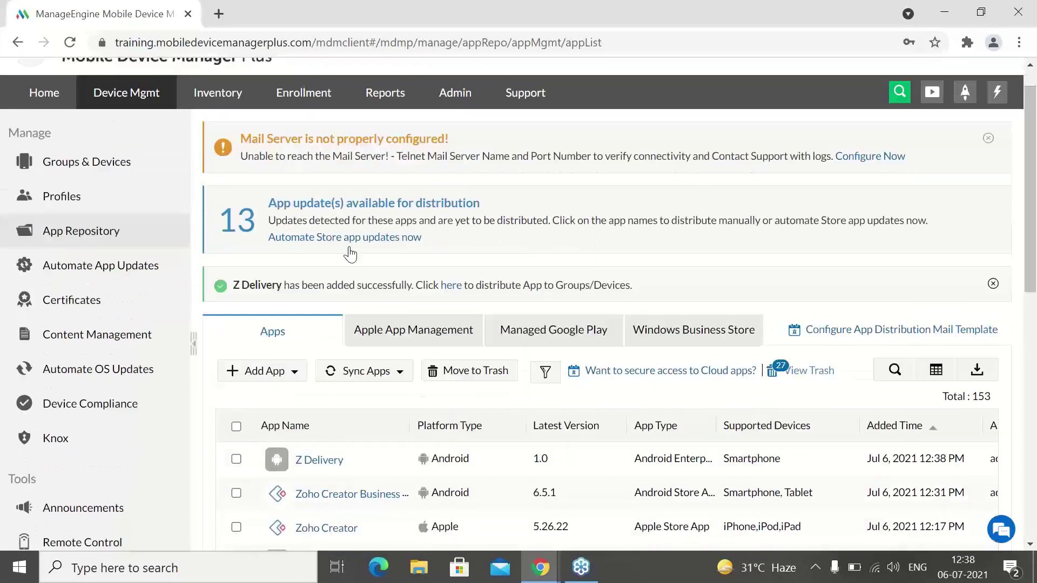
left_click(140, 173)
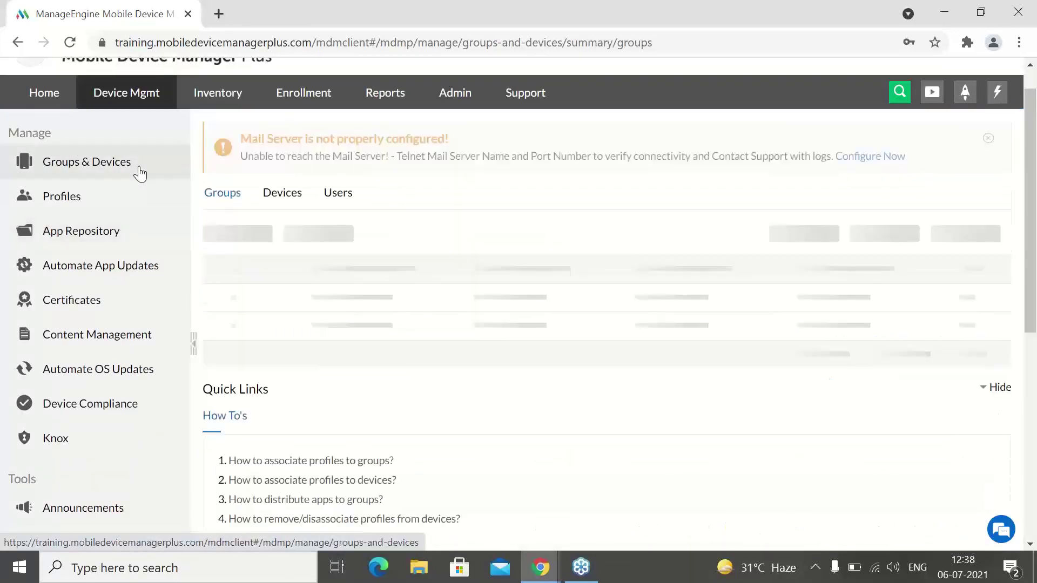
left_click(281, 196)
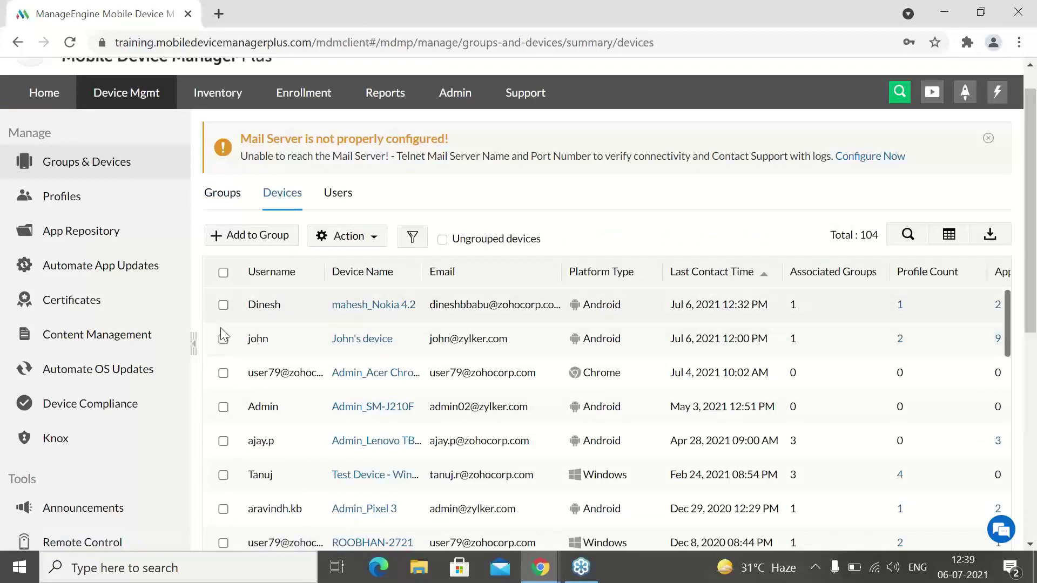
left_click(223, 306)
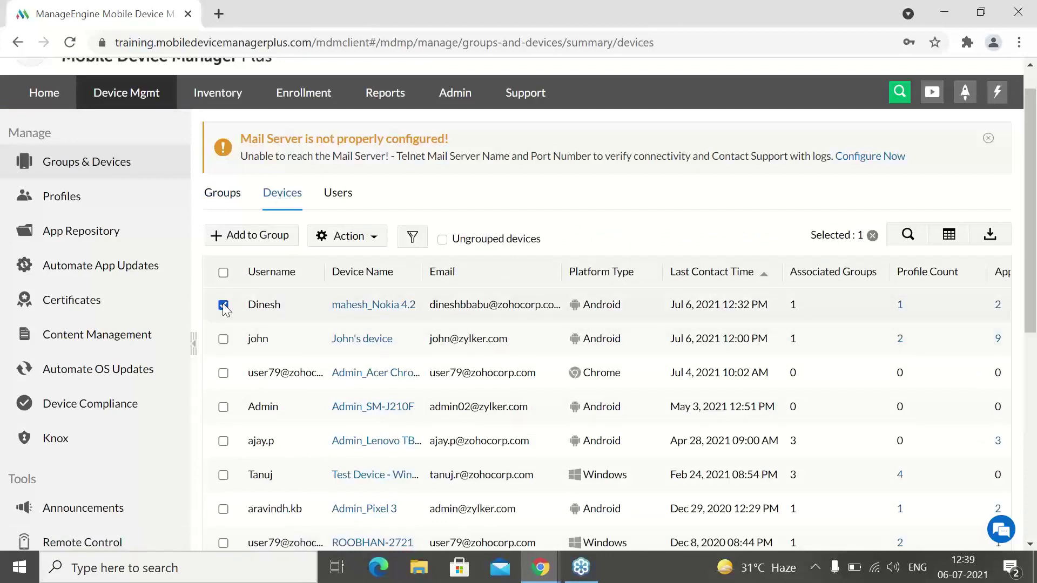
left_click(373, 237)
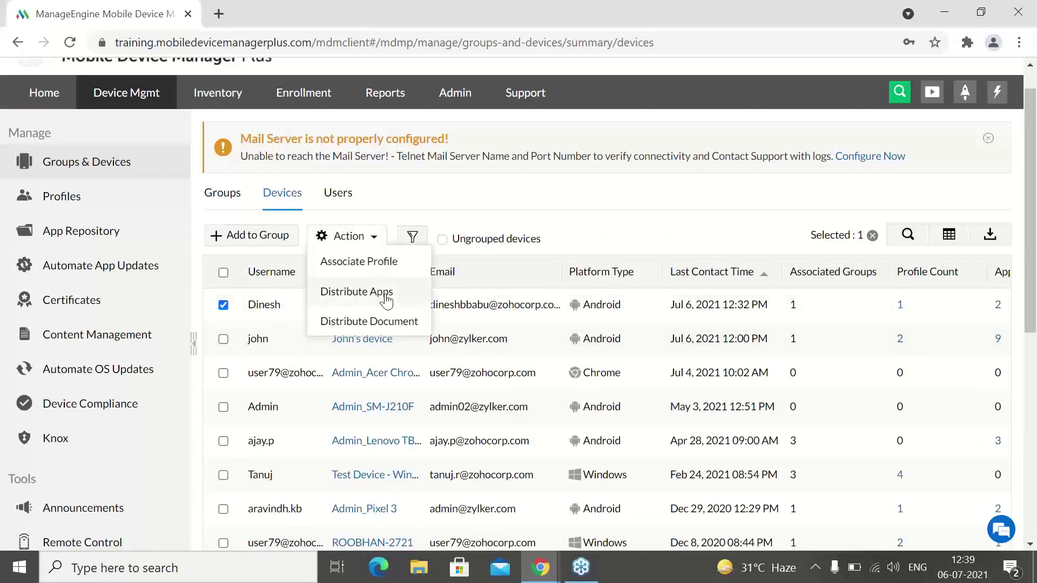
left_click(386, 300)
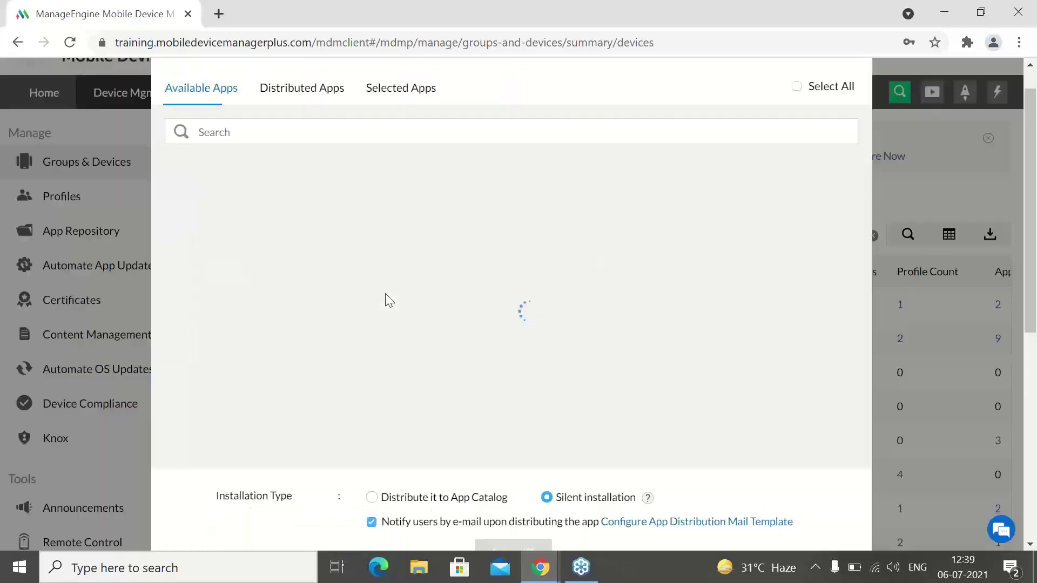
Find Z Delivery among the available apps and distribute it to the selected device with silent installation.
type("Z del")
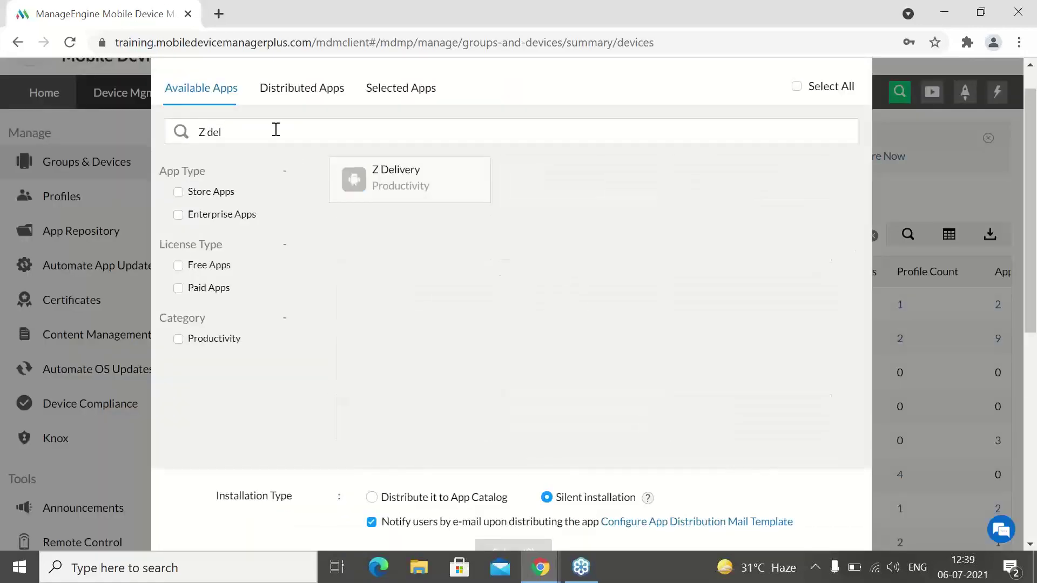
left_click(412, 173)
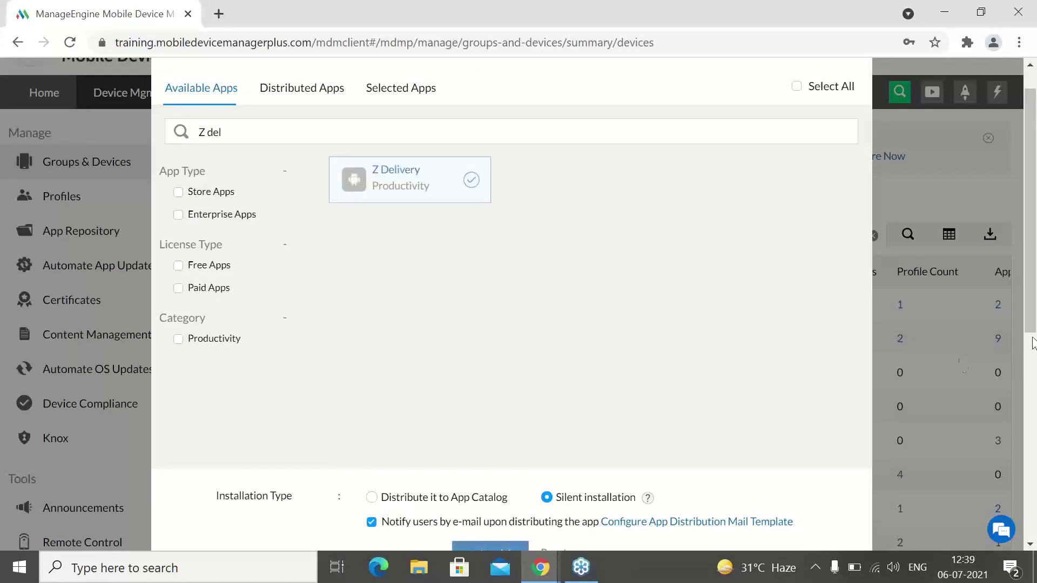
scroll(961, 364, "down", 1)
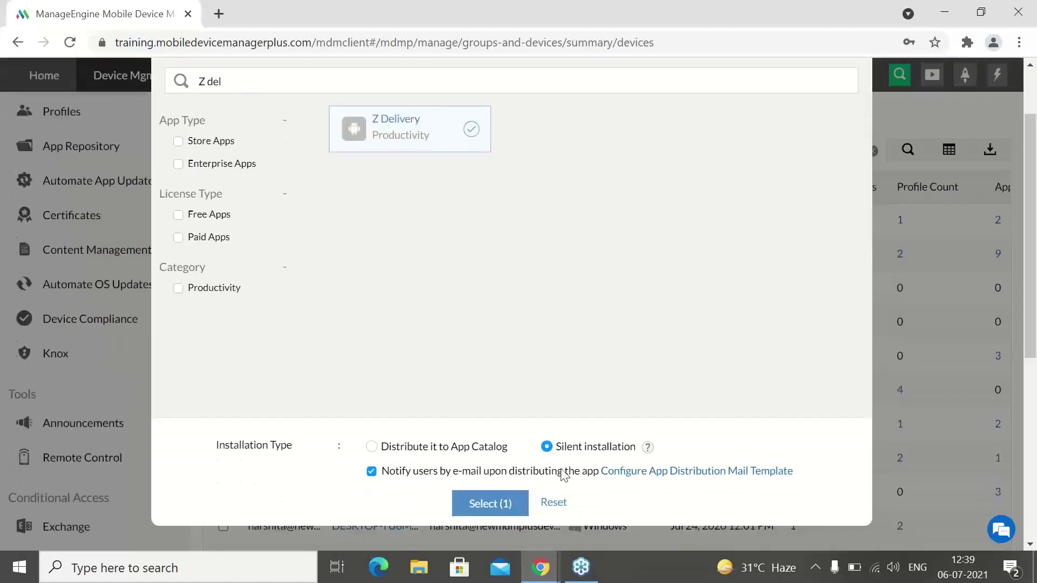
left_click(489, 504)
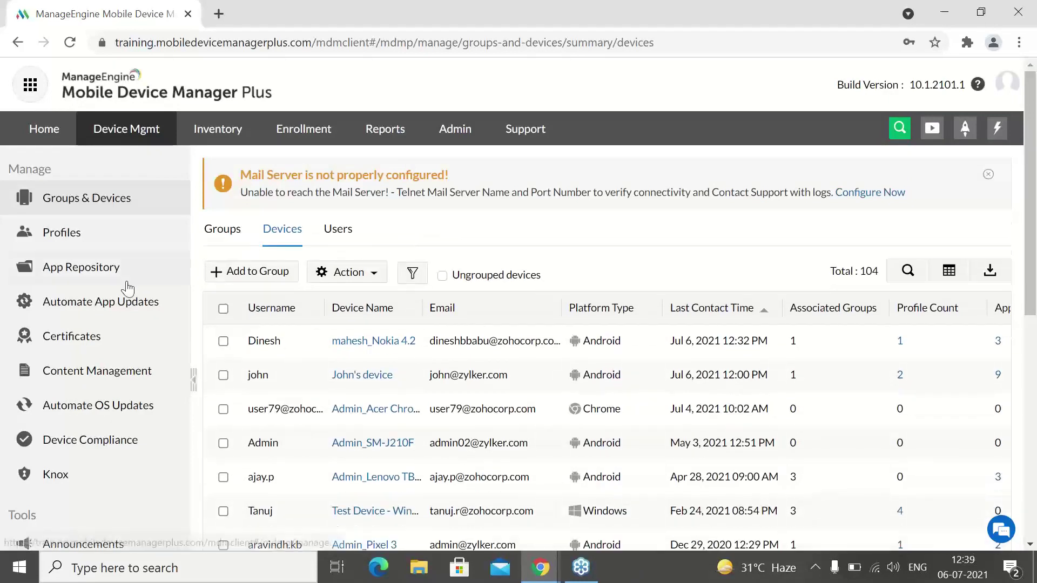
Open the App Repository and start adding an Android enterprise app.
left_click(127, 282)
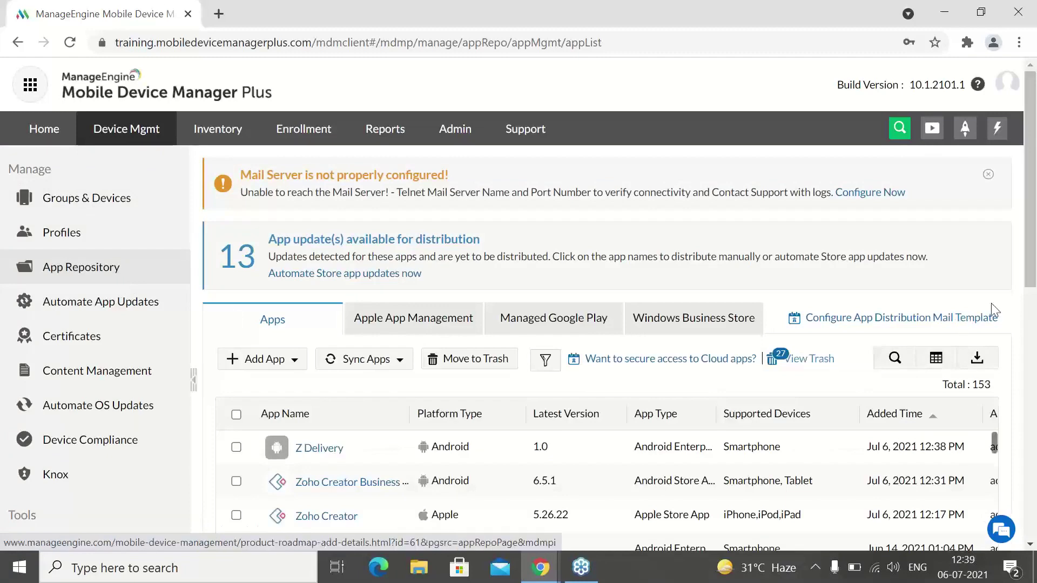
left_click_drag(1033, 291, 1032, 343)
left_click(264, 204)
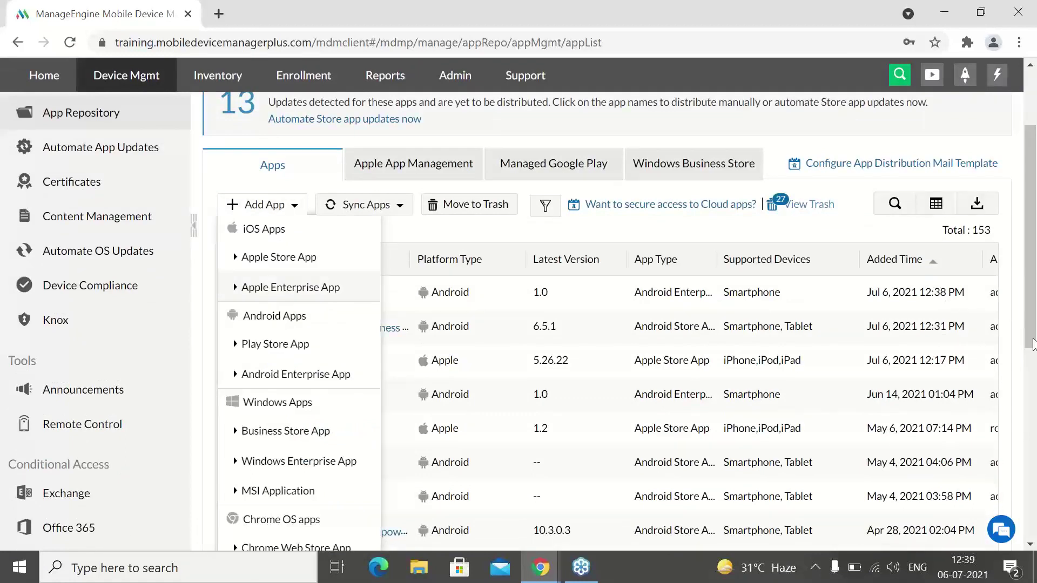
left_click(304, 373)
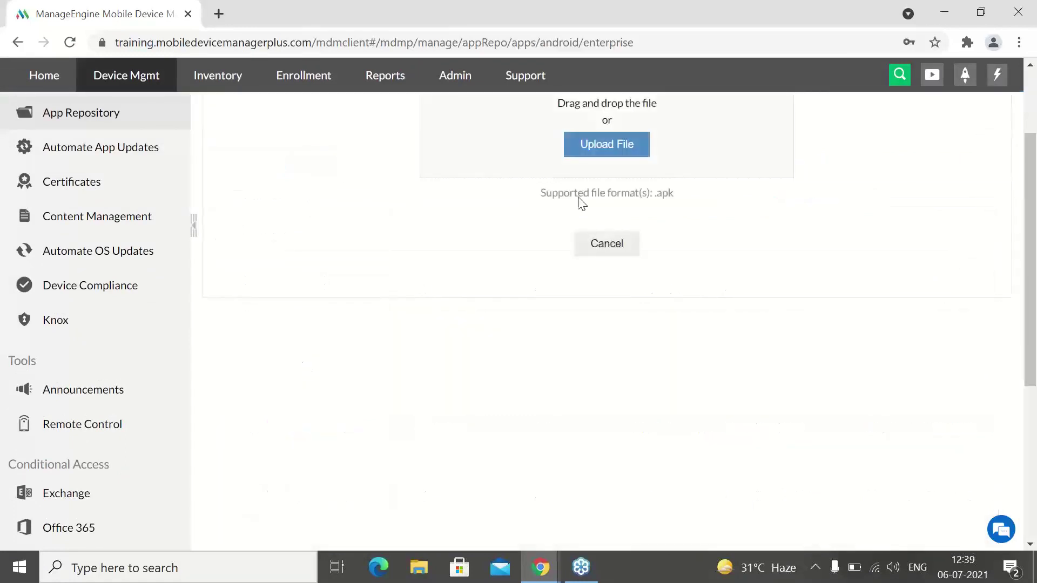
Upload Z_Delivery_2.01.apk and update the existing Z Delivery app with it as a beta version.
left_click(614, 151)
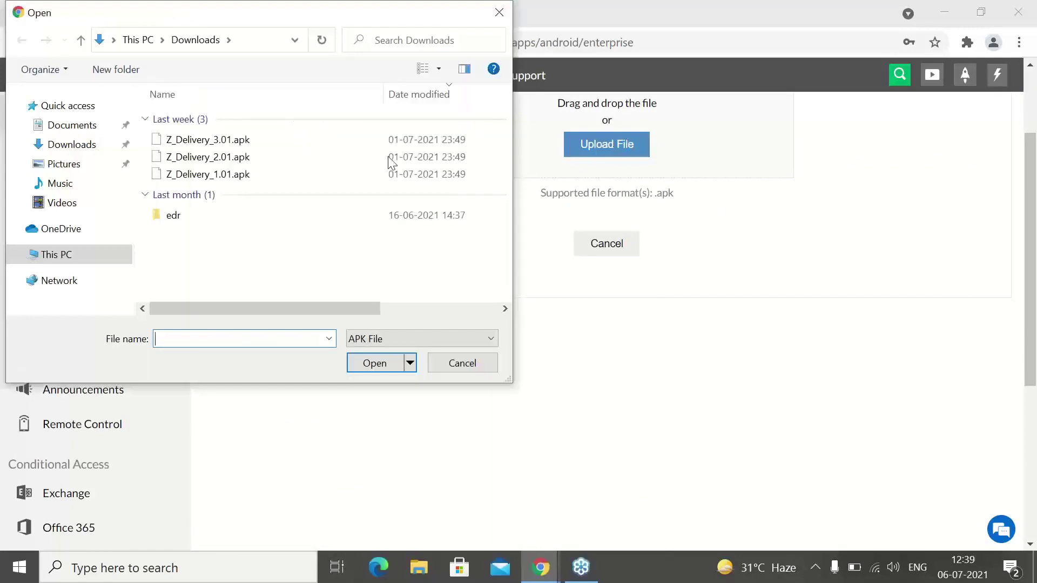
left_click(357, 160)
left_click(372, 363)
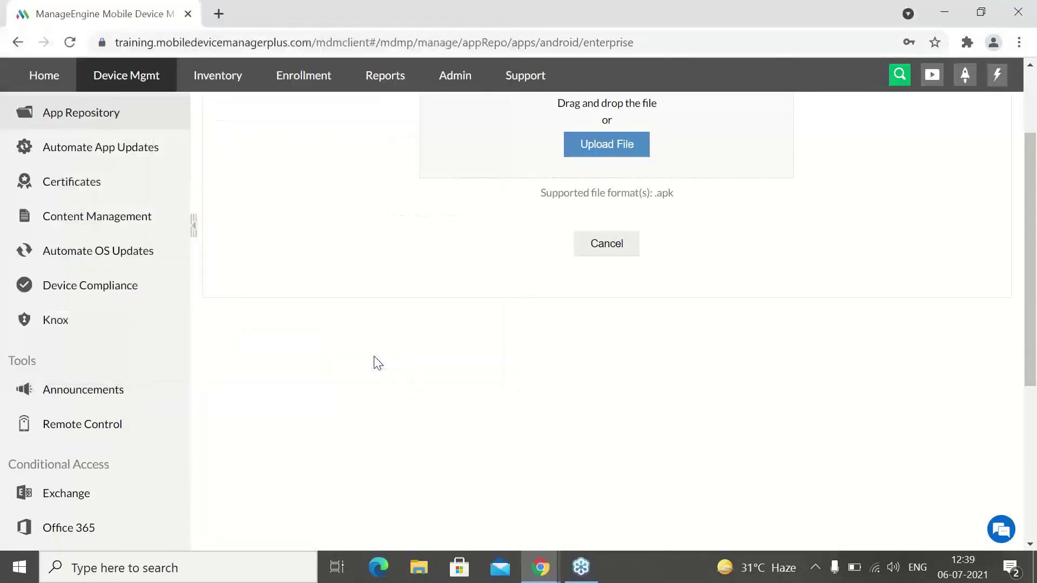
scroll(1030, 340, "up", 2)
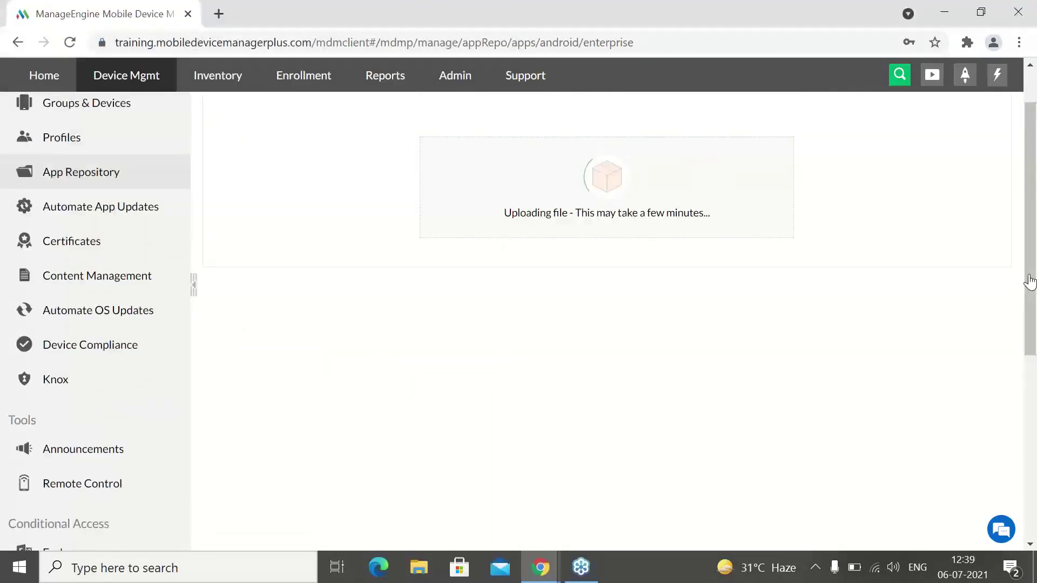
scroll(776, 233, "up", 1)
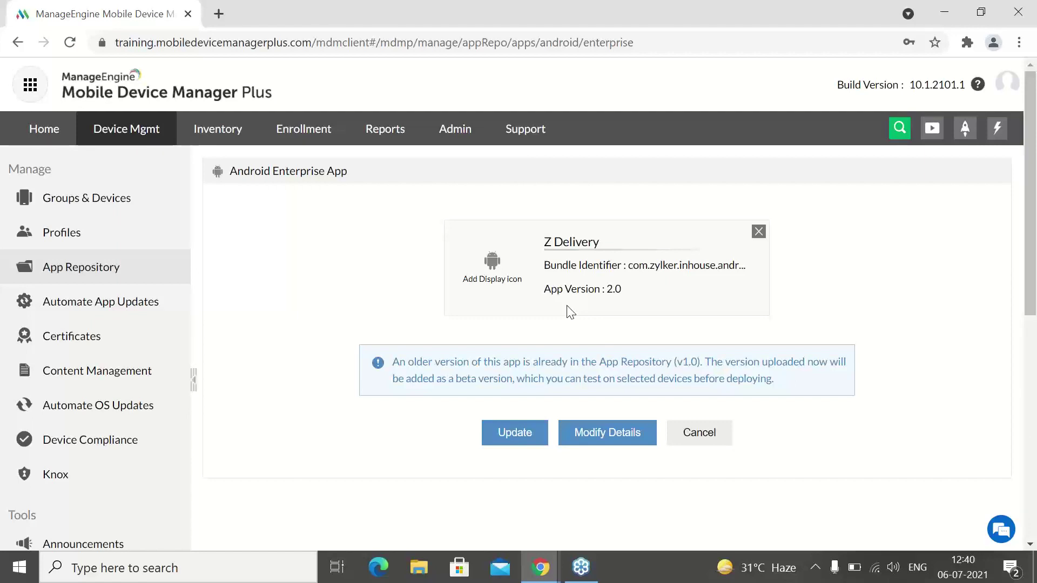
left_click(510, 432)
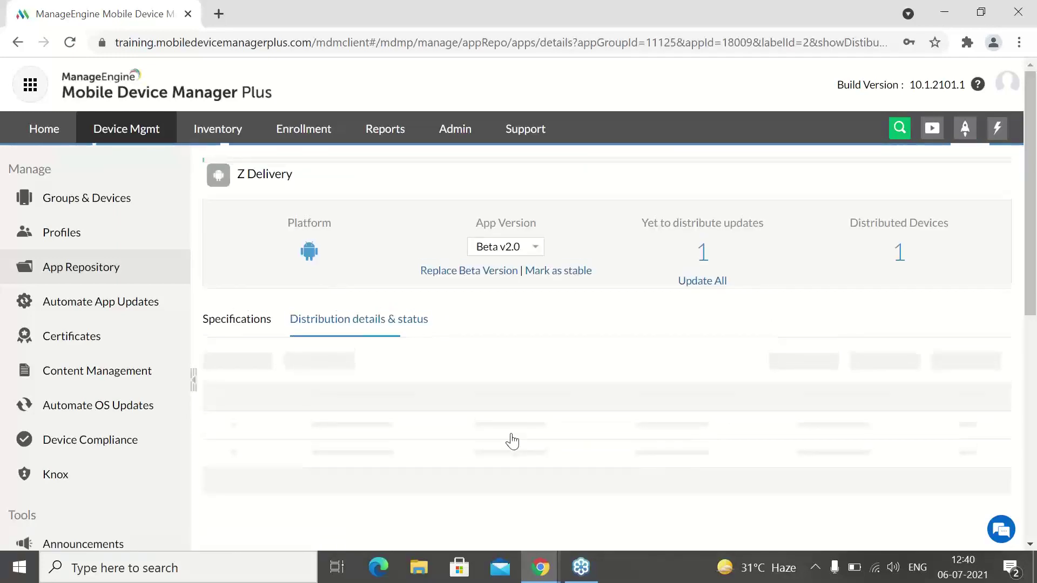
Distribute the Z Delivery v2.0 beta to the first listed device, keeping automatic update installation and e-mail notification.
left_click_drag(1035, 324, 1035, 346)
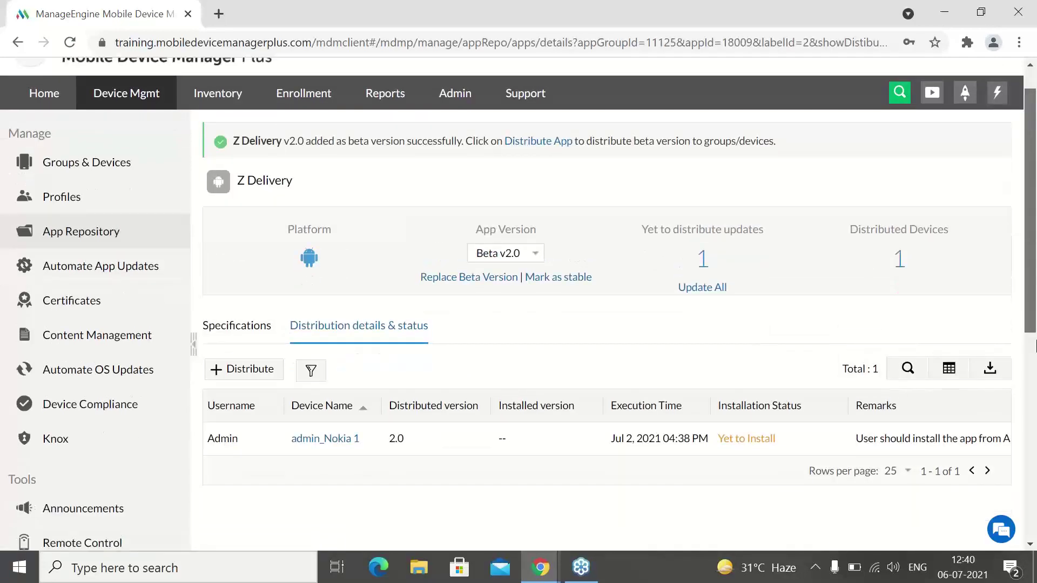
scroll(486, 273, "down", 2)
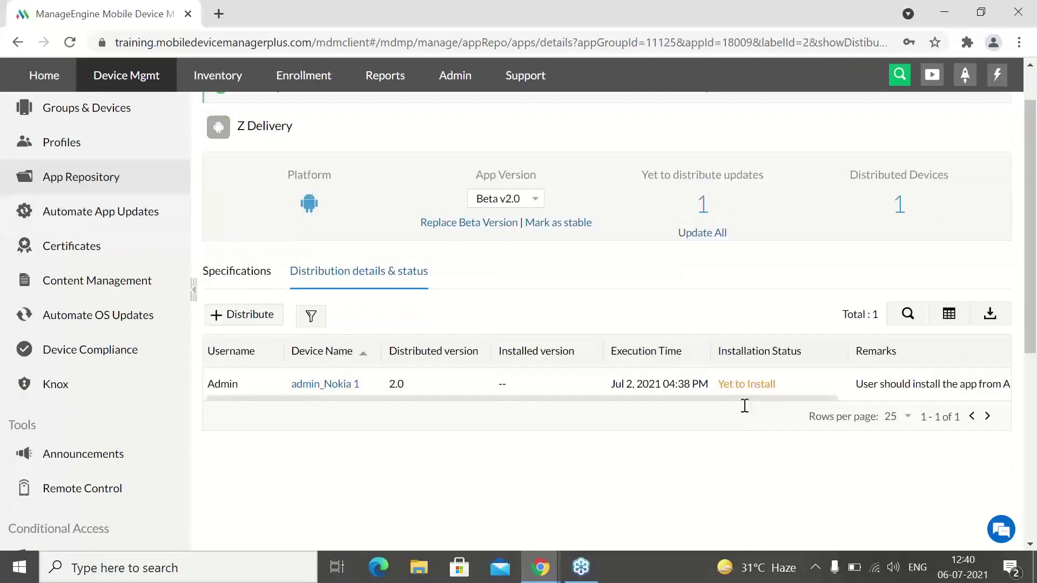
left_click_drag(1035, 264, 1035, 234)
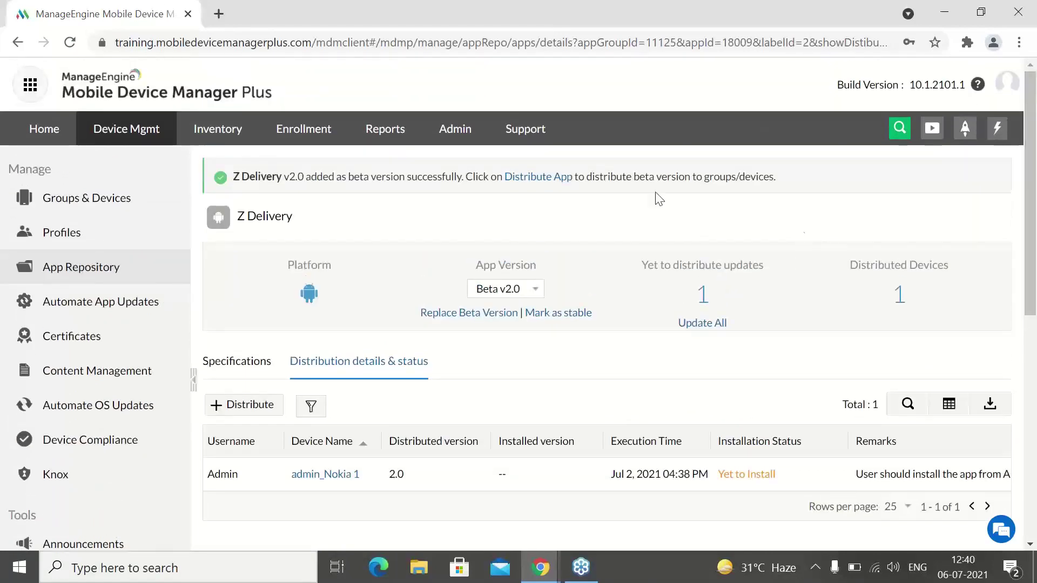
left_click(541, 184)
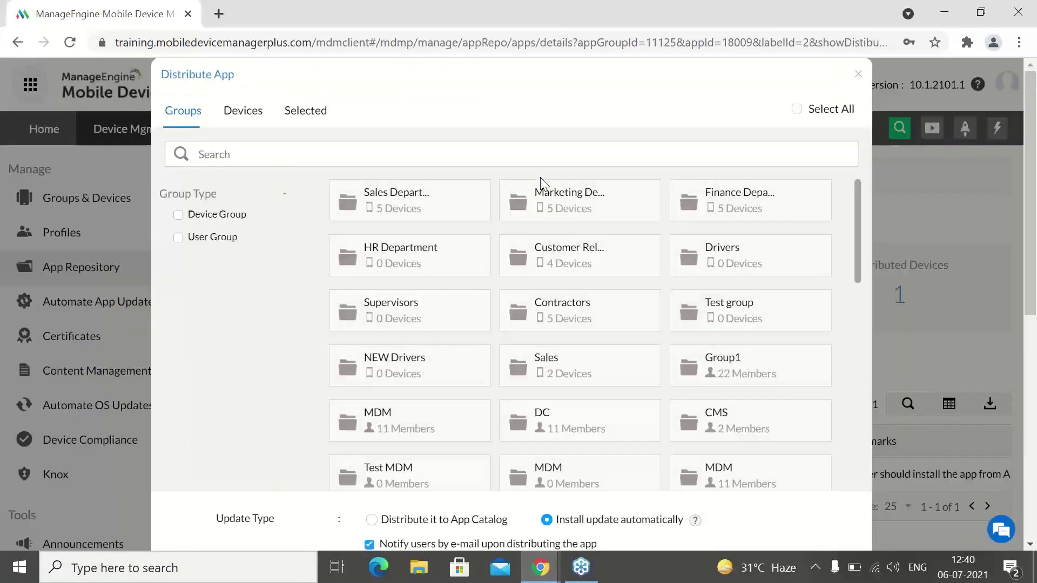
left_click(241, 110)
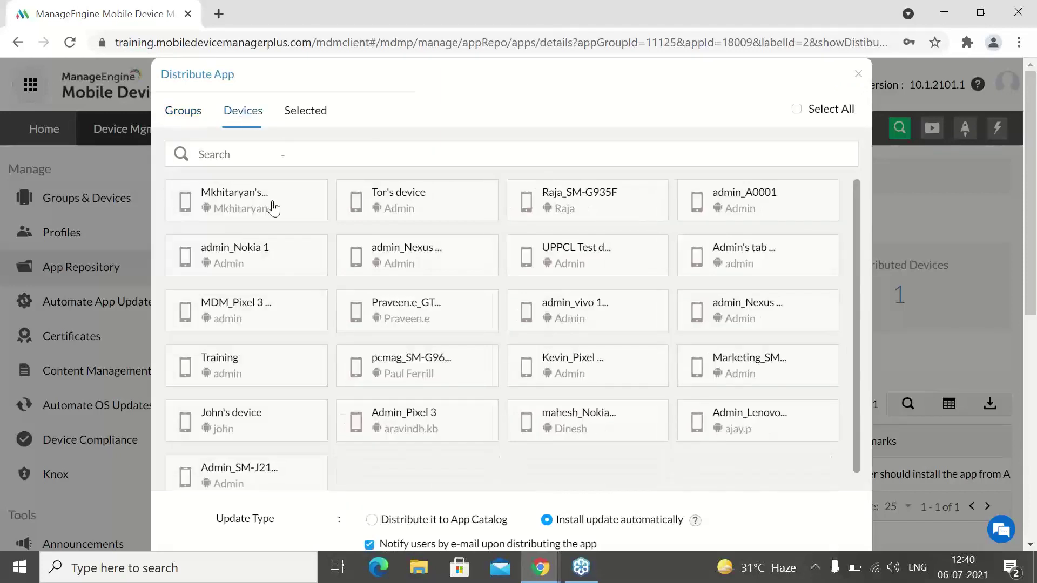
scroll(1031, 324, "down", 1)
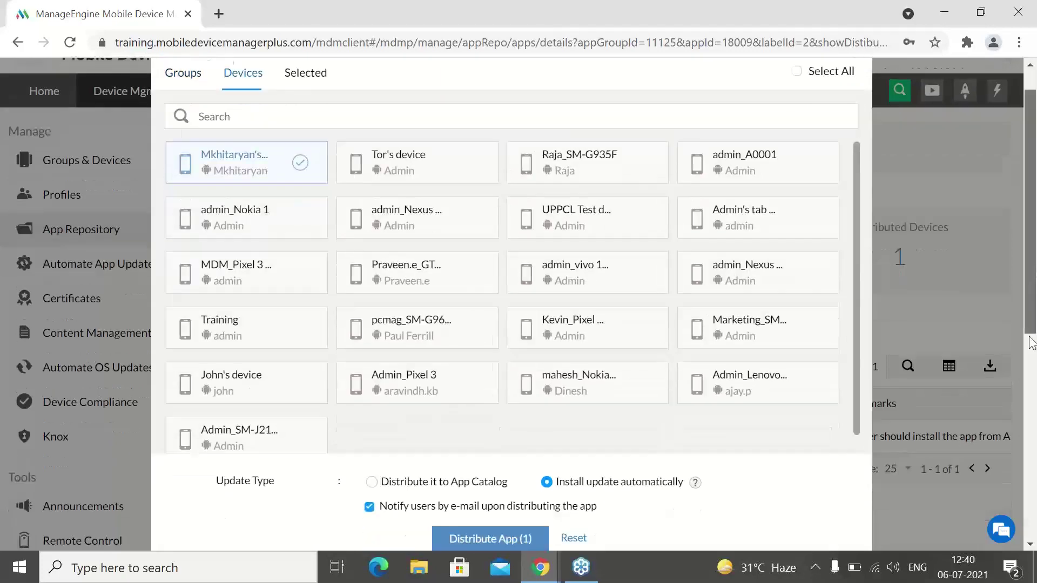
scroll(1032, 343, "down", 2)
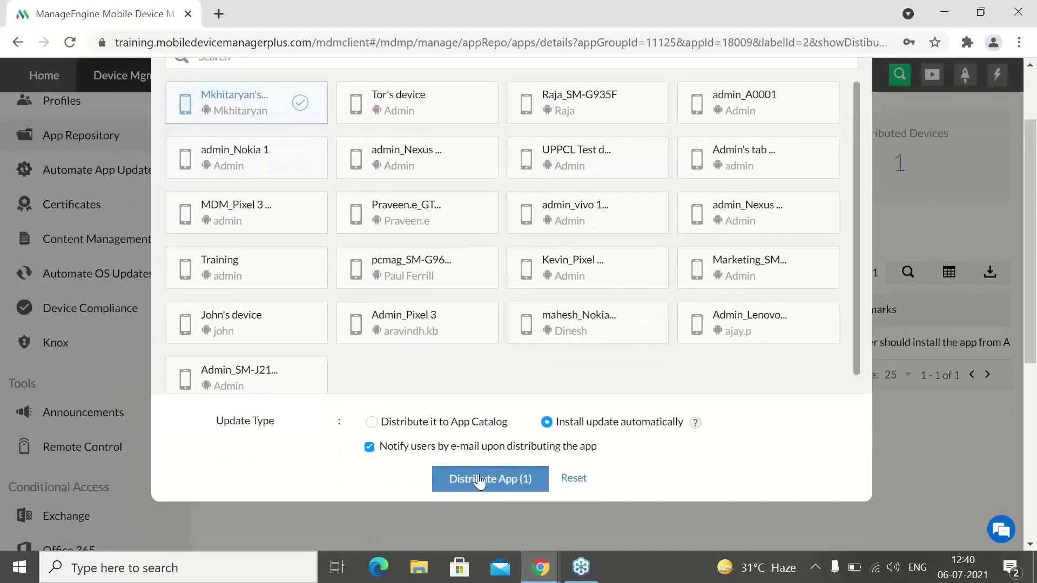
left_click(478, 478)
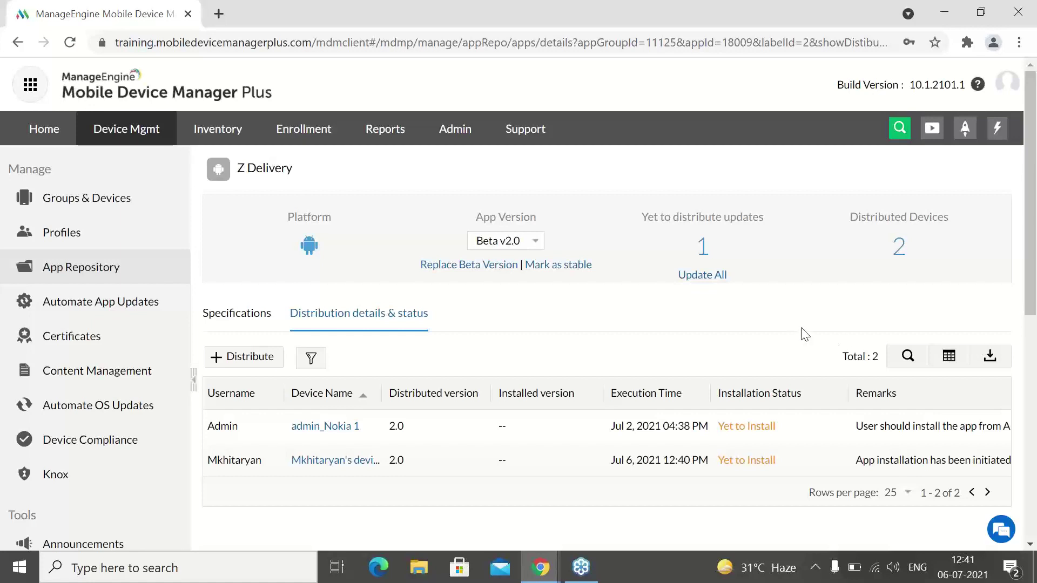
Replace Z Delivery's beta version with Z_Delivery_3.01.apk and update the app.
left_click(468, 269)
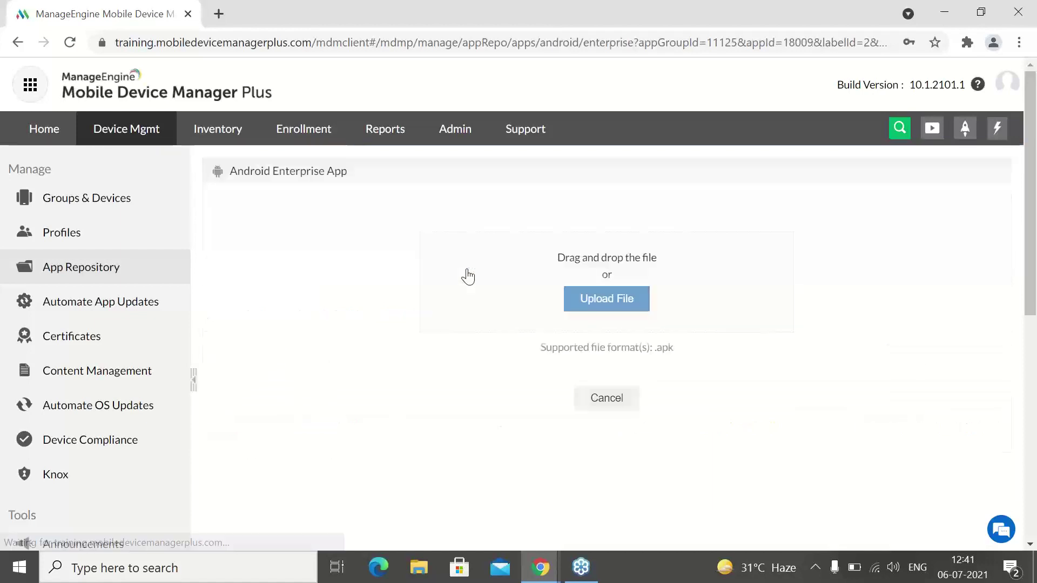
left_click(623, 296)
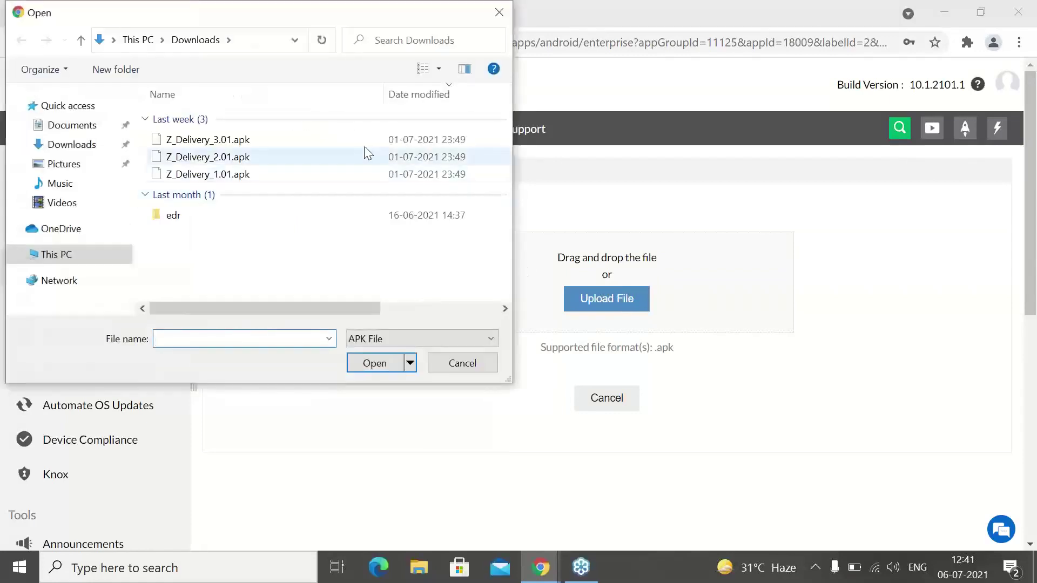
left_click(364, 141)
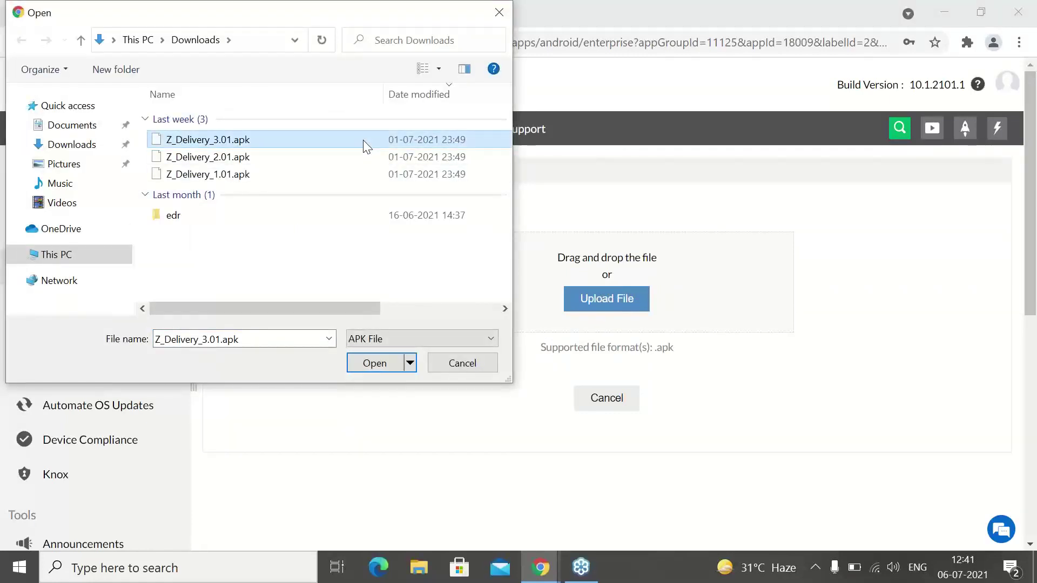
left_click(383, 359)
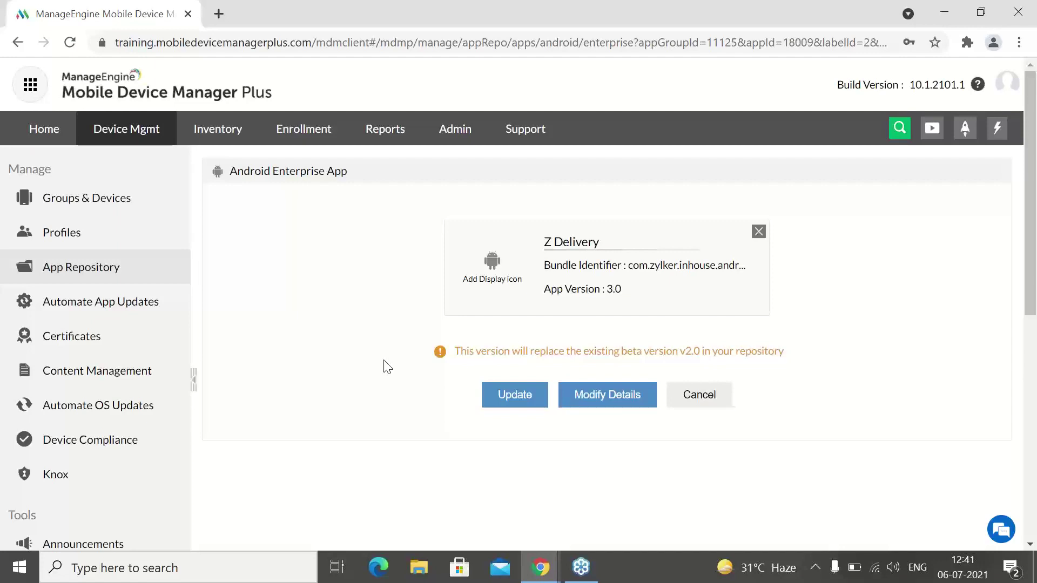
left_click(498, 401)
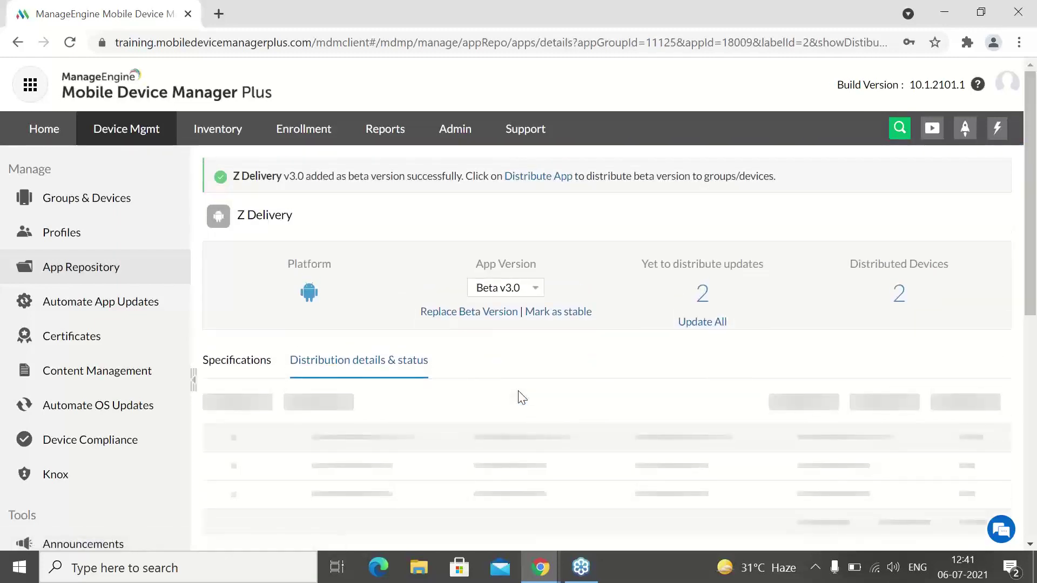
Distribute the Z Delivery v3.0 beta to the same test device, keeping automatic update installation and e-mail notification.
left_click_drag(1035, 301, 1033, 335)
scroll(1033, 335, "down", 1)
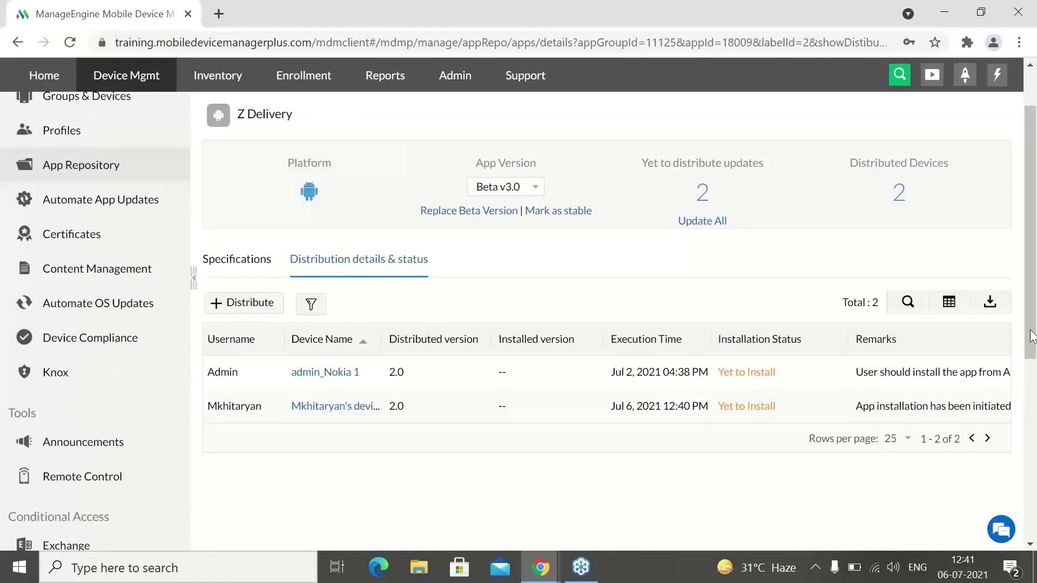
scroll(1035, 322, "up", 1)
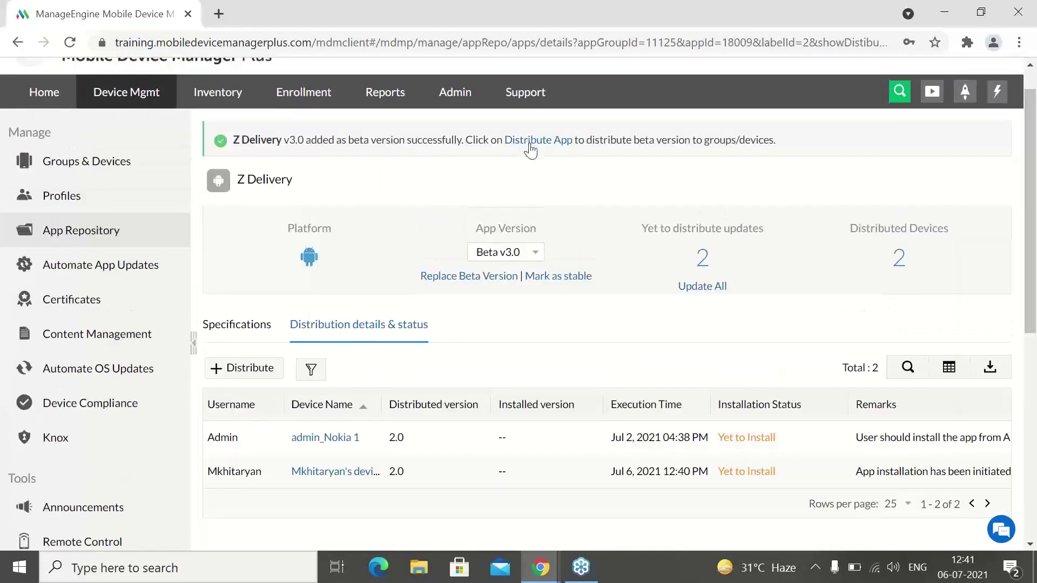
left_click(530, 141)
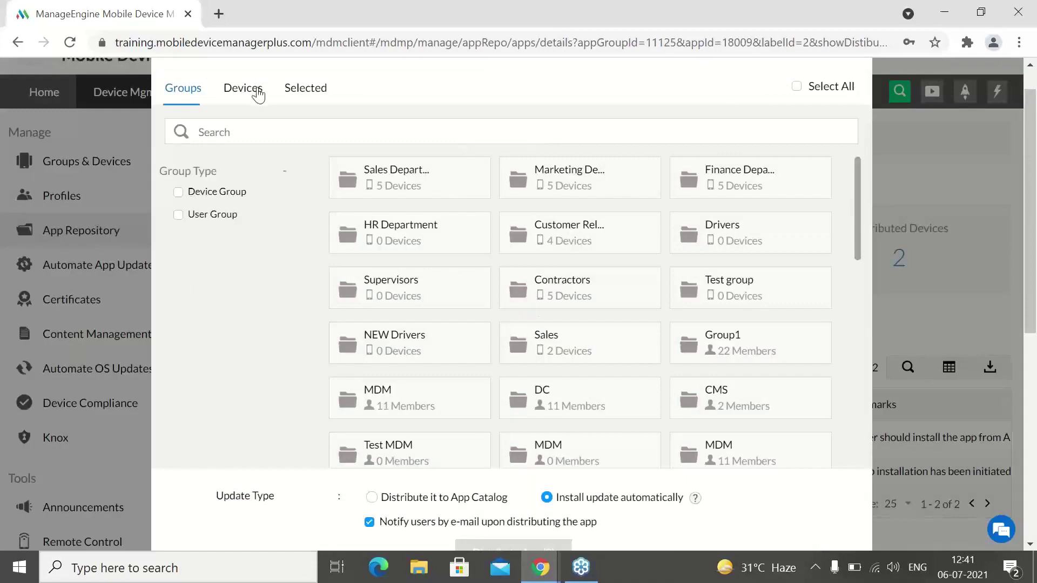
left_click(254, 90)
left_click(291, 187)
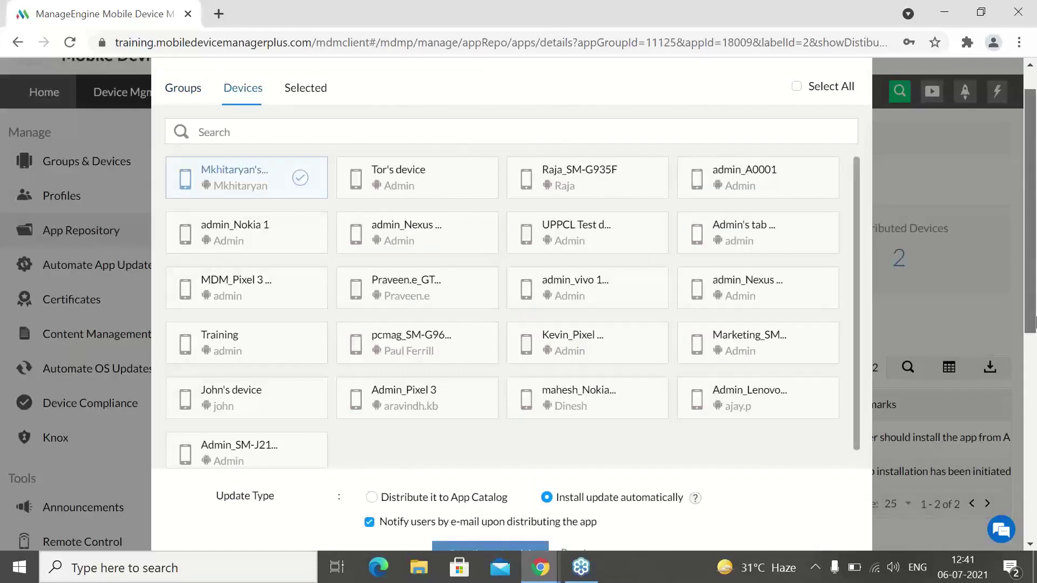
scroll(1033, 356, "down", 1)
scroll(1033, 356, "down", 1)
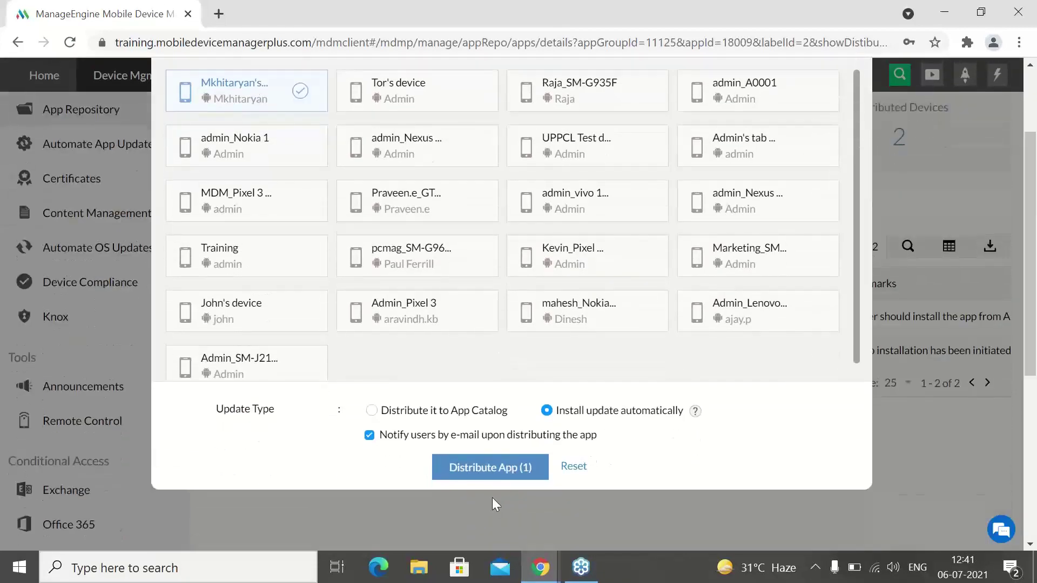
left_click(477, 464)
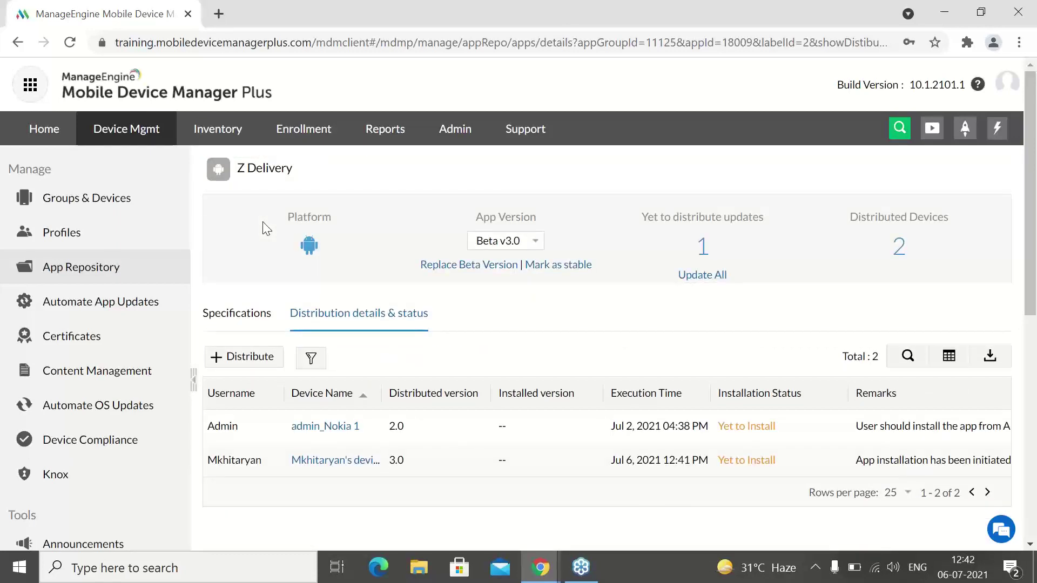
Examine the update types offered for marking the v3.0 beta as stable, and close the dialog without updating the app.
left_click(574, 266)
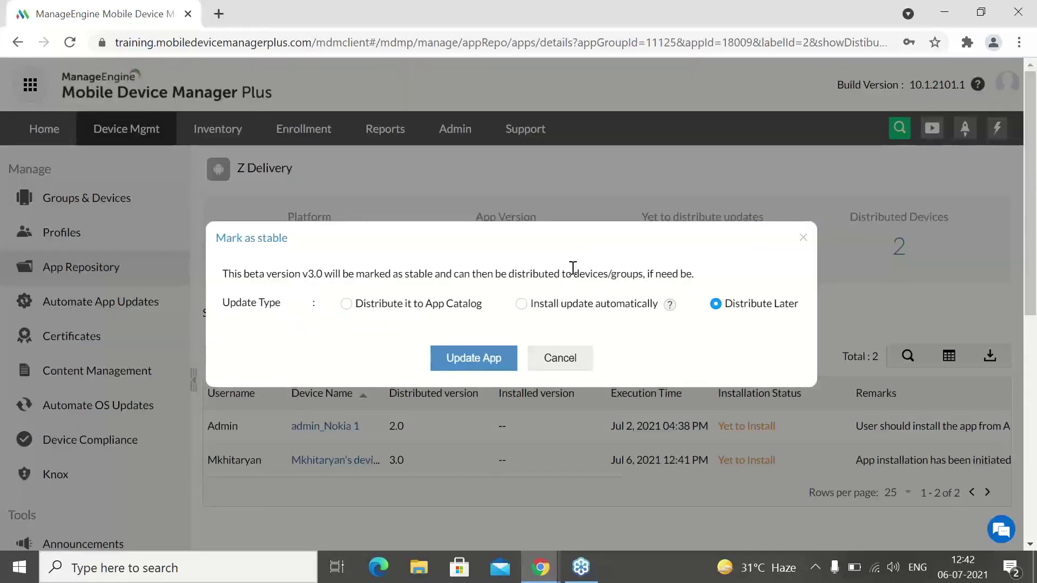
left_click(346, 304)
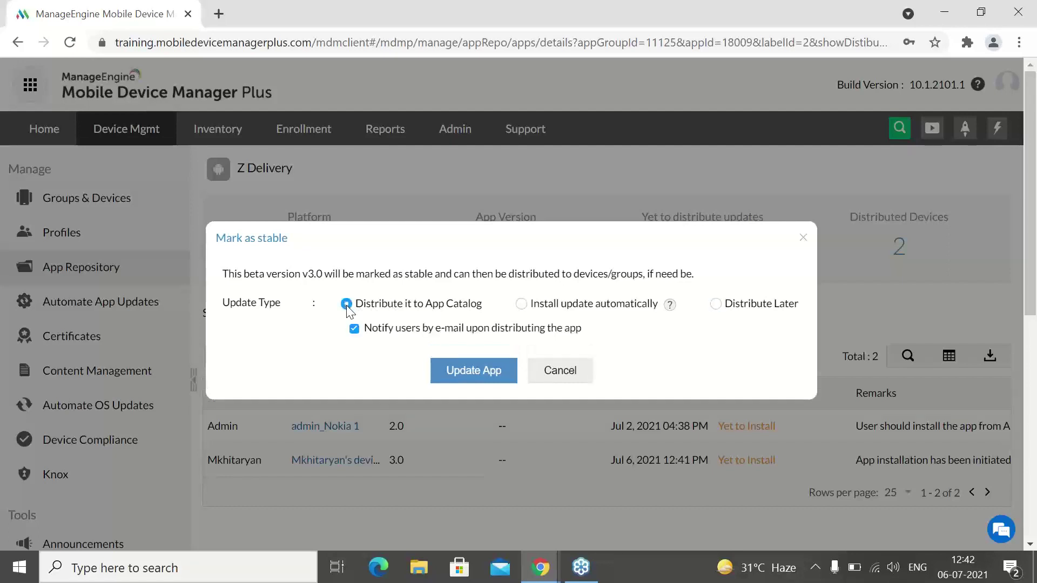
left_click(521, 304)
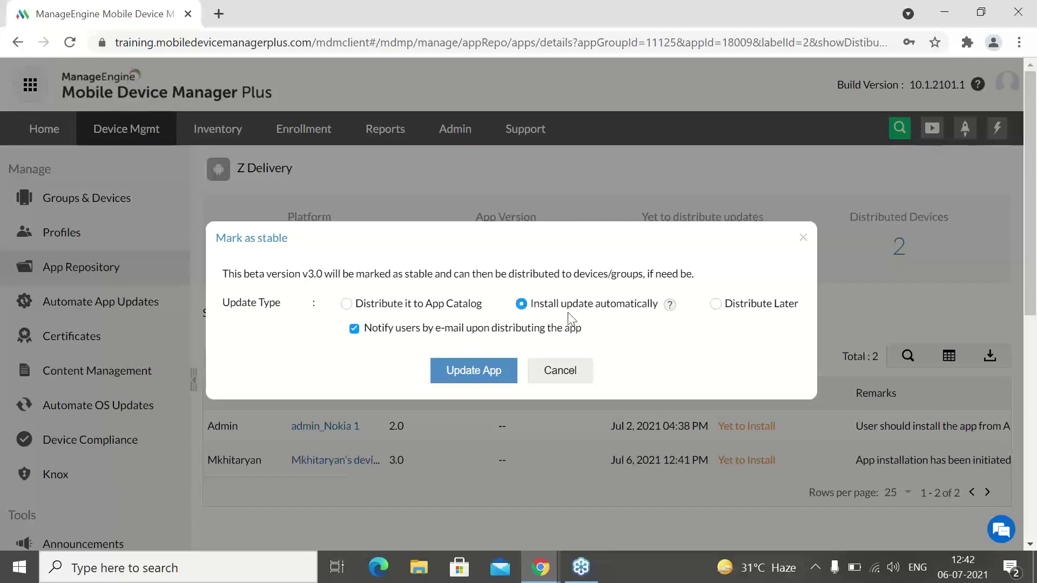
left_click(716, 305)
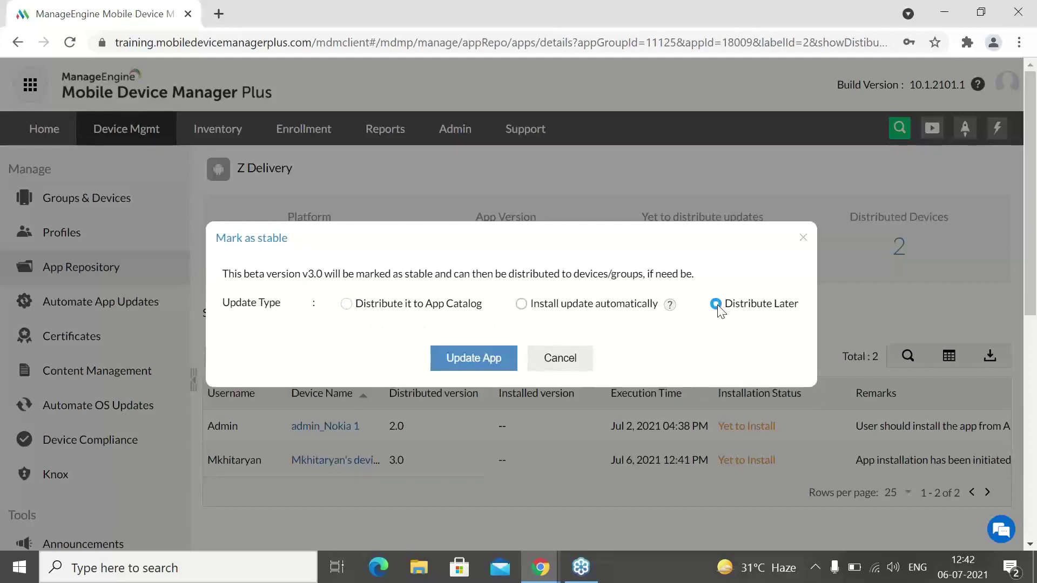
left_click(797, 233)
key("alt+Tab")
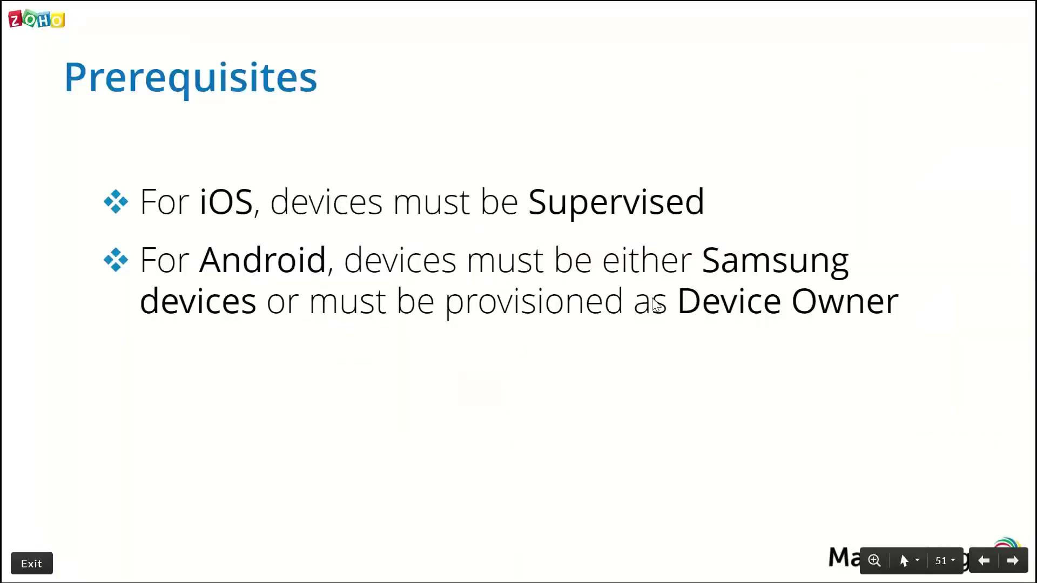
key("Right")
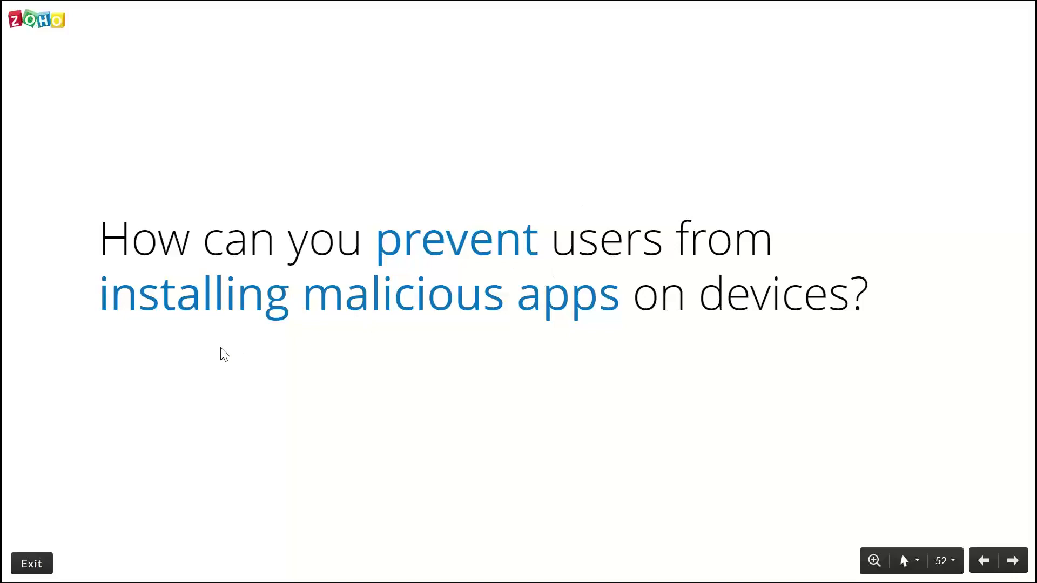
Switch back to Mobile Device Manager Plus and open the list of profiles.
key("alt+Tab")
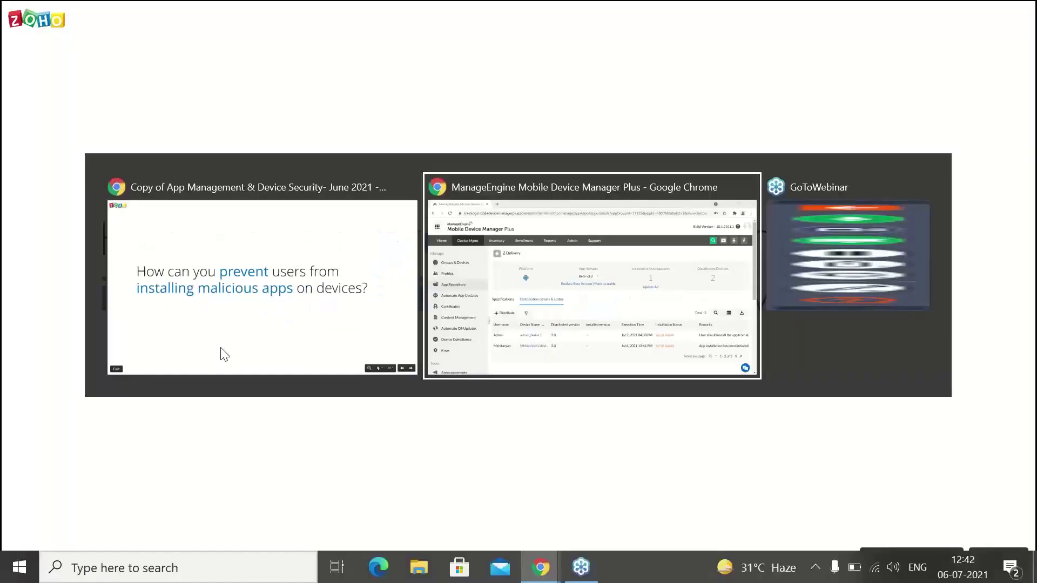
left_click(114, 240)
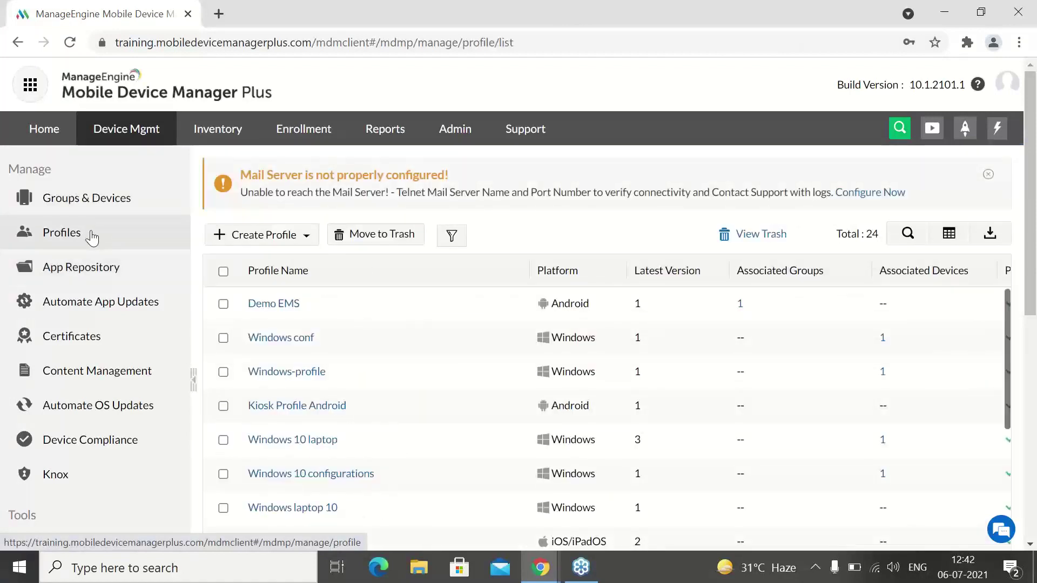
Create an Android MDM profile for devices named "Restrict apps".
left_click(287, 239)
left_click(335, 288)
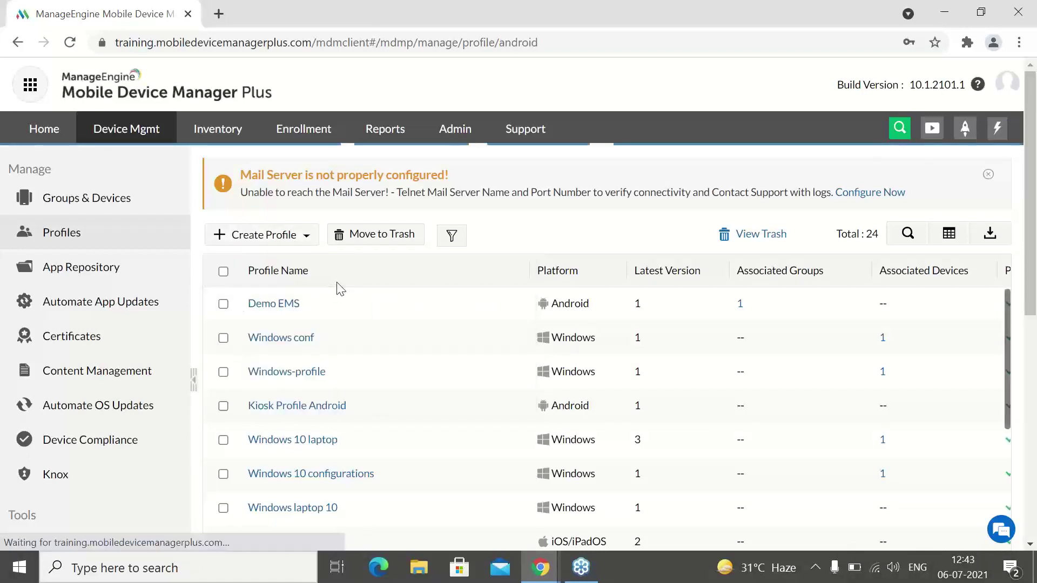
left_click(537, 294)
key("ctrl+a")
type("Restrict apps")
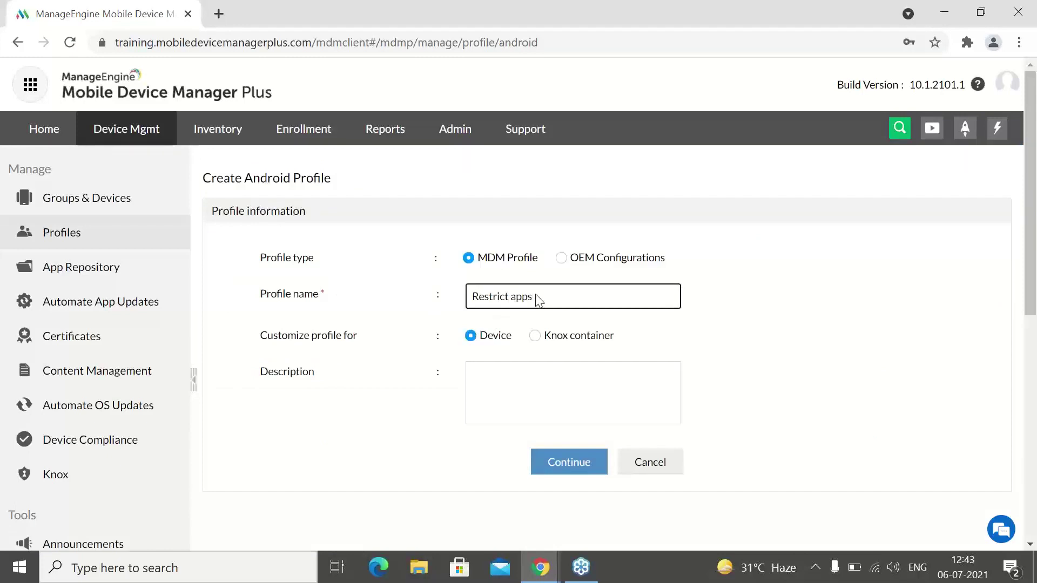
left_click(591, 463)
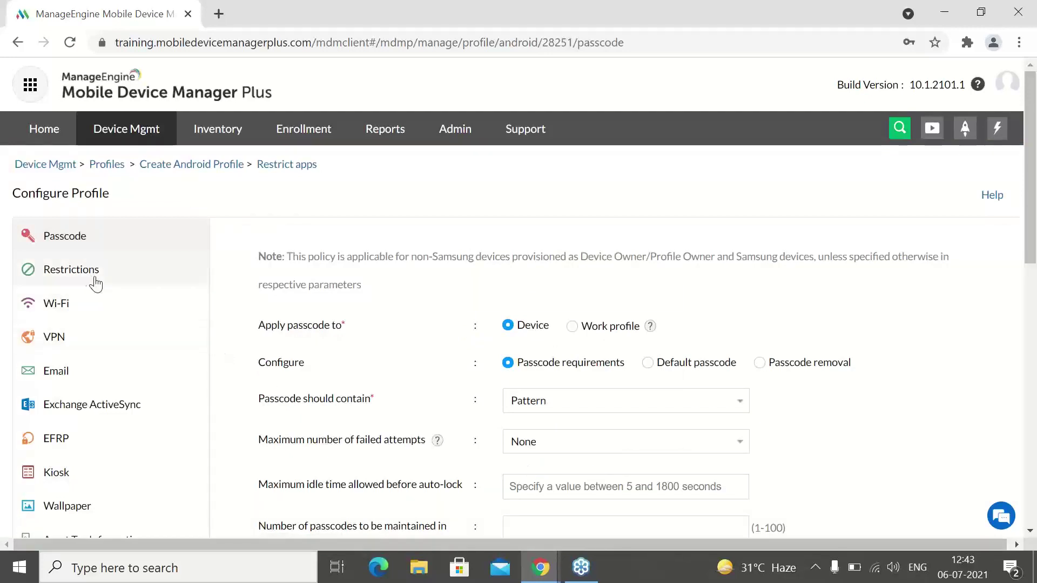
Save the profile's application restrictions with installation of unapproved apps set to Restrict, and publish the profile.
left_click(92, 282)
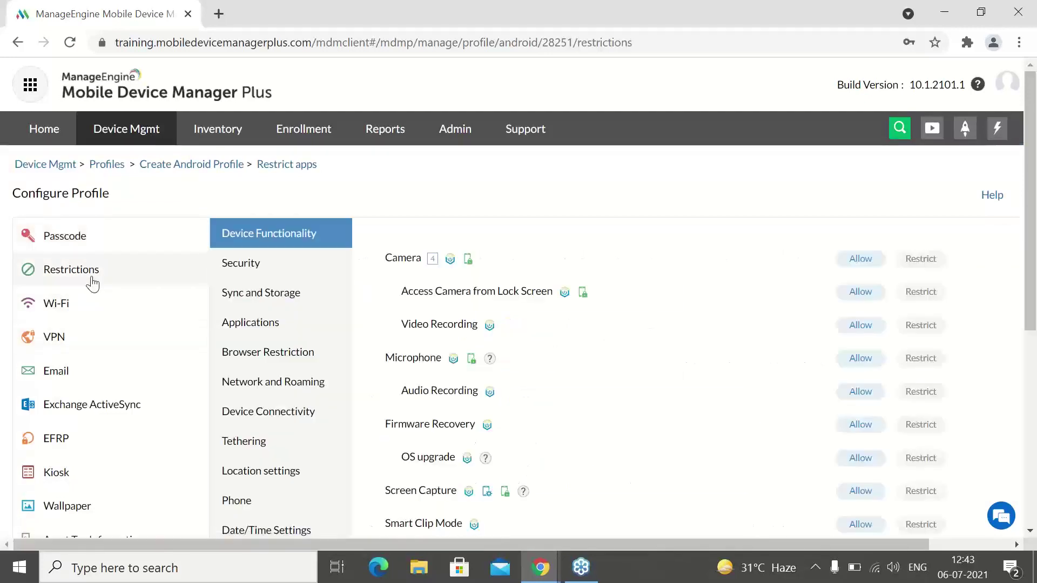
left_click(258, 323)
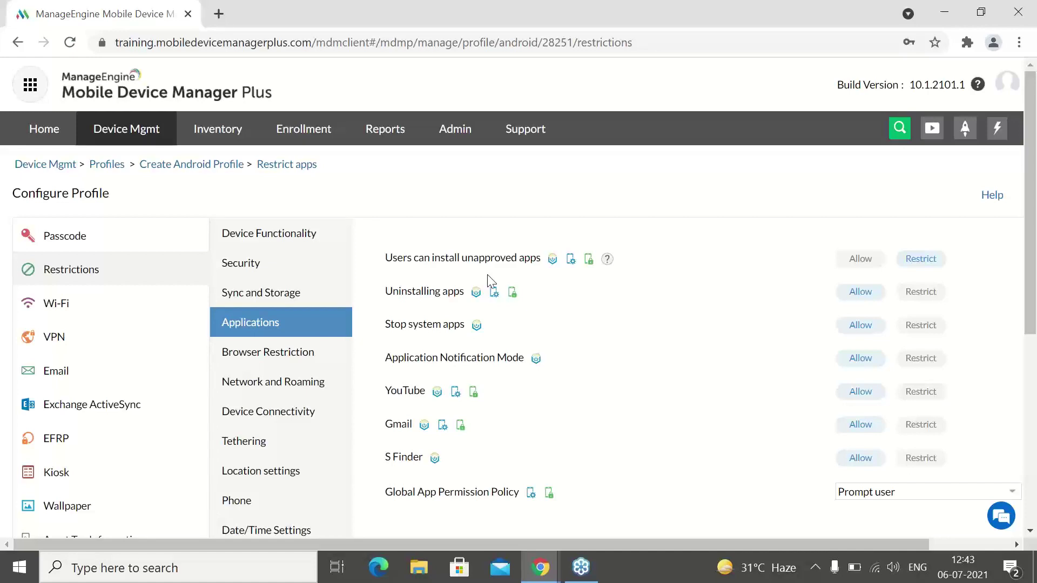
left_click_drag(1035, 309, 1031, 421)
left_click(619, 399)
left_click(581, 507)
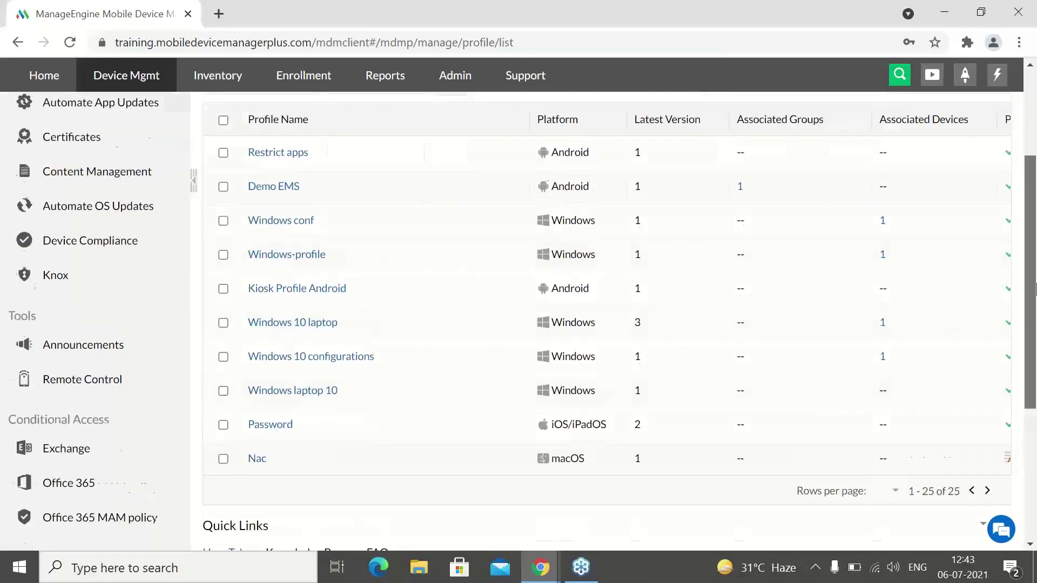
Associate the Restrict apps profile with the Test device group.
left_click(92, 174)
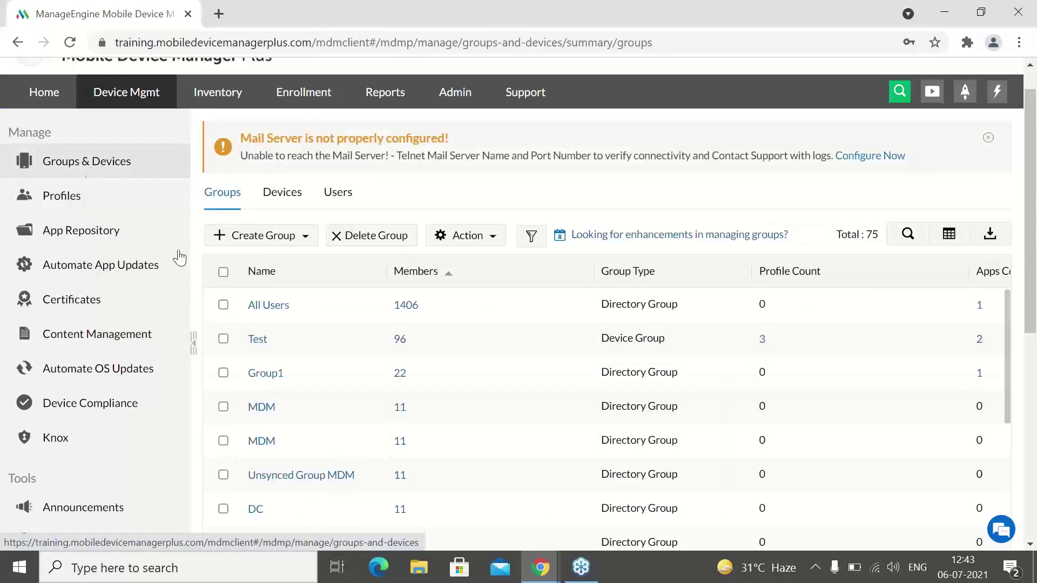
left_click(223, 305)
left_click(223, 338)
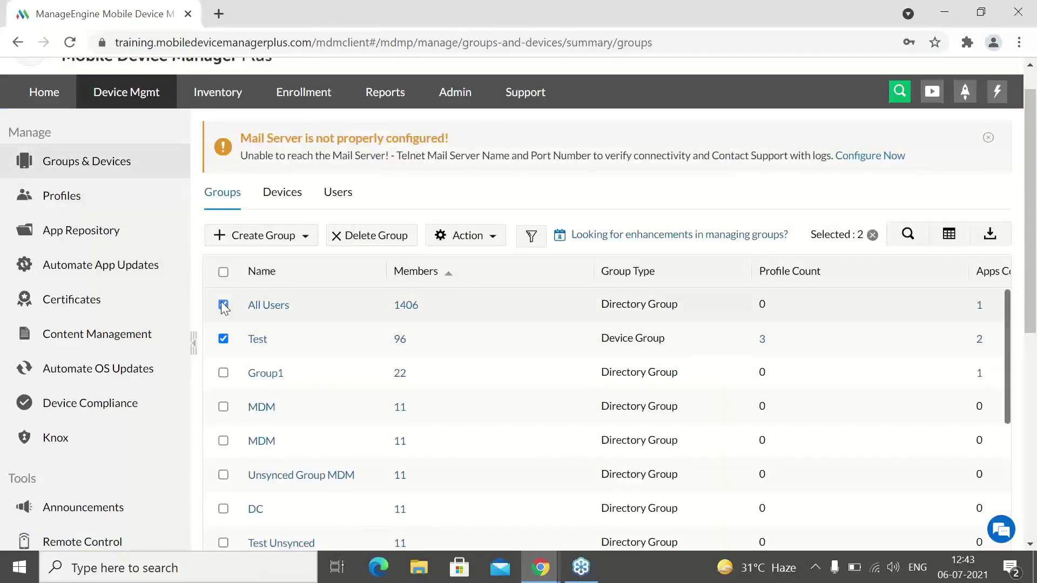
left_click(223, 305)
left_click(471, 243)
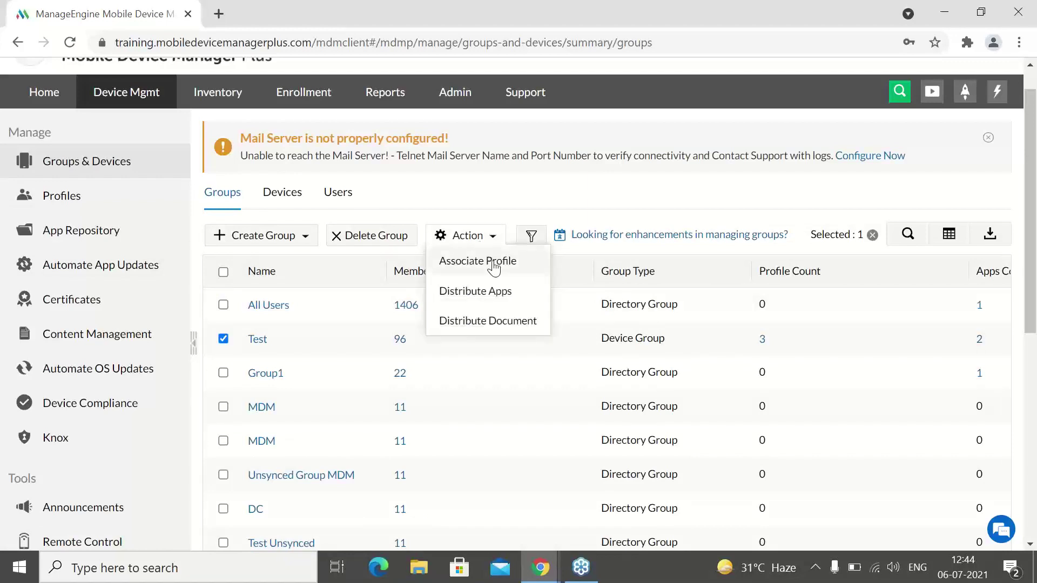
left_click(494, 262)
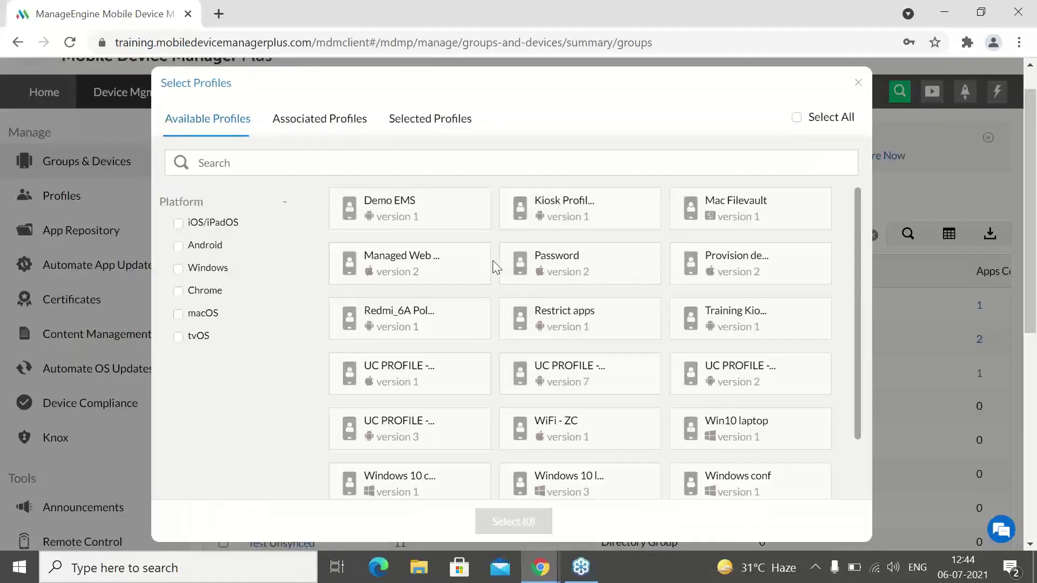
left_click(566, 317)
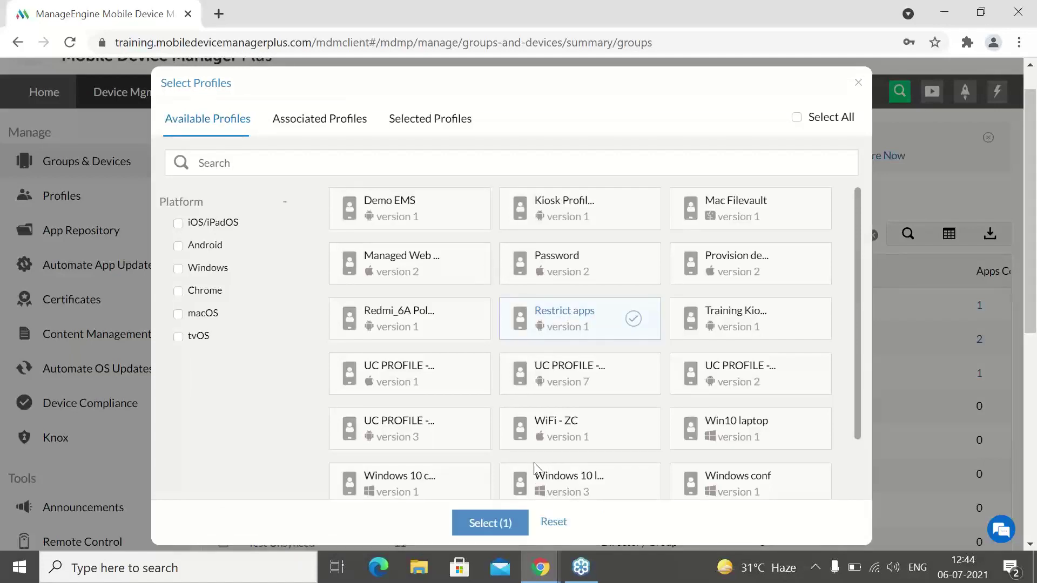
key("Return")
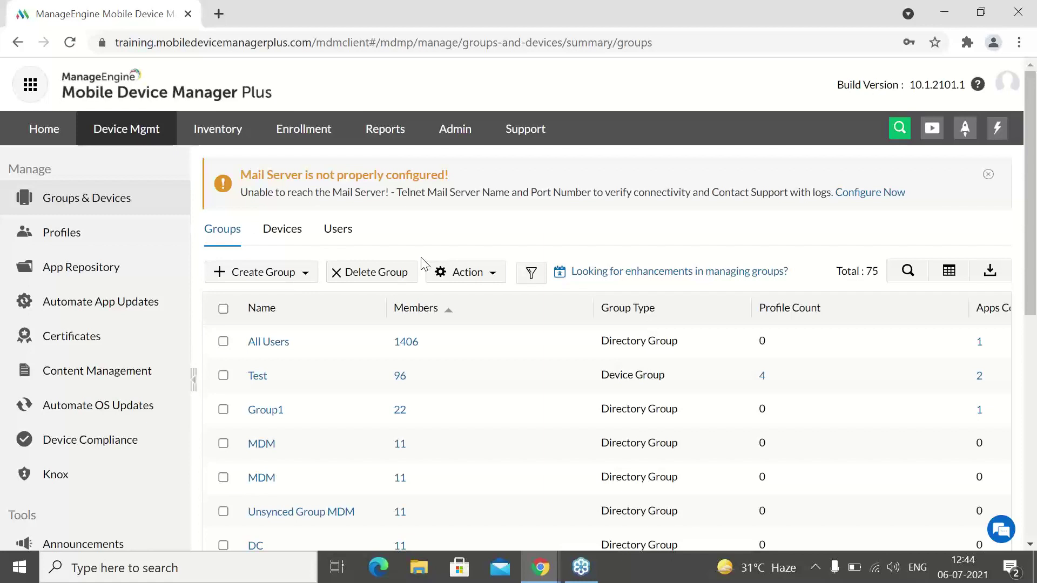
Examine the app inventory's blocklist action settings, trying Uninstall Immediately and going back to Notify users and uninstall immediately.
left_click(236, 131)
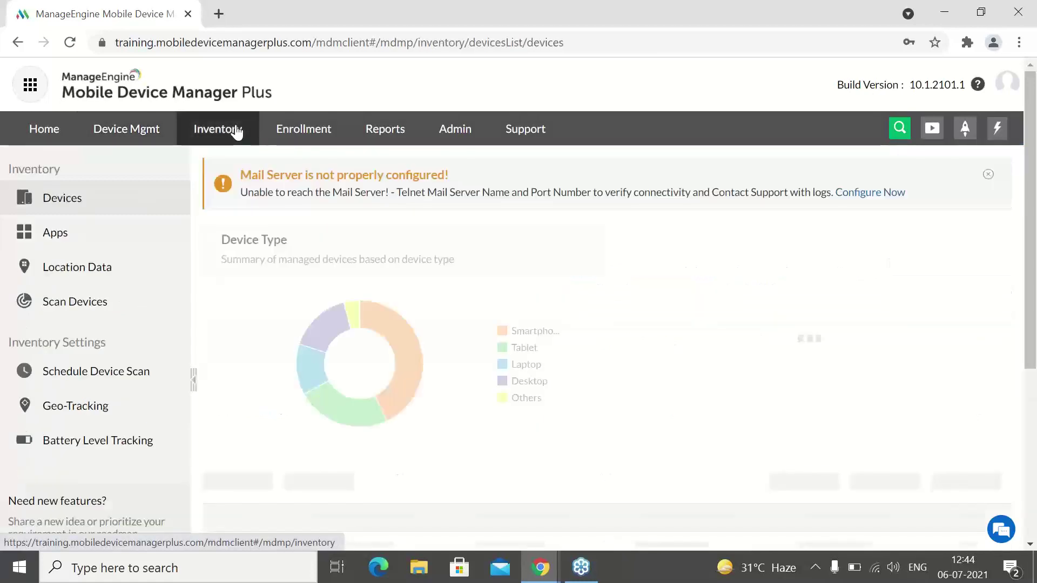
left_click(77, 241)
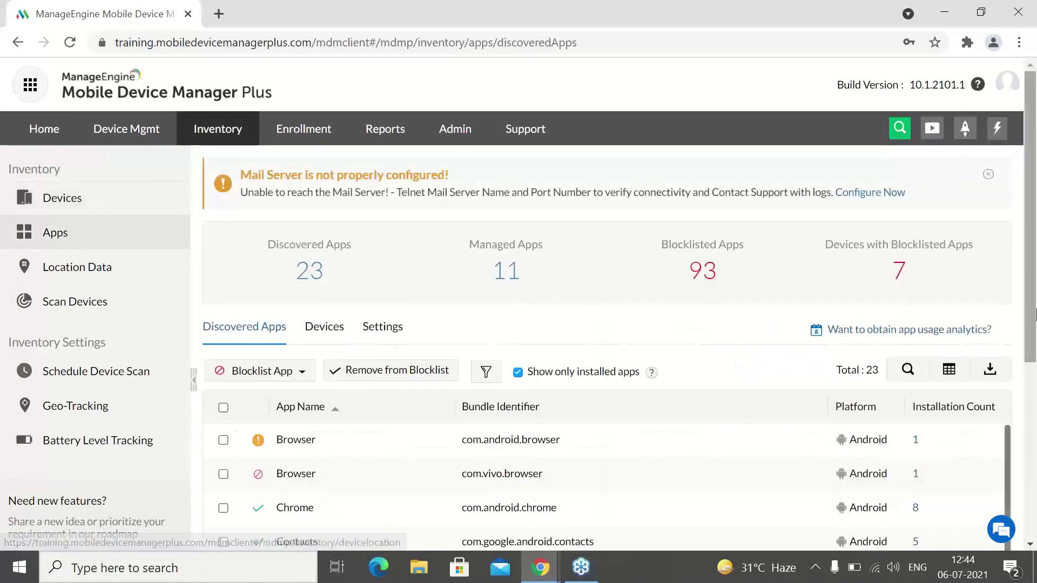
left_click_drag(1035, 315, 1035, 403)
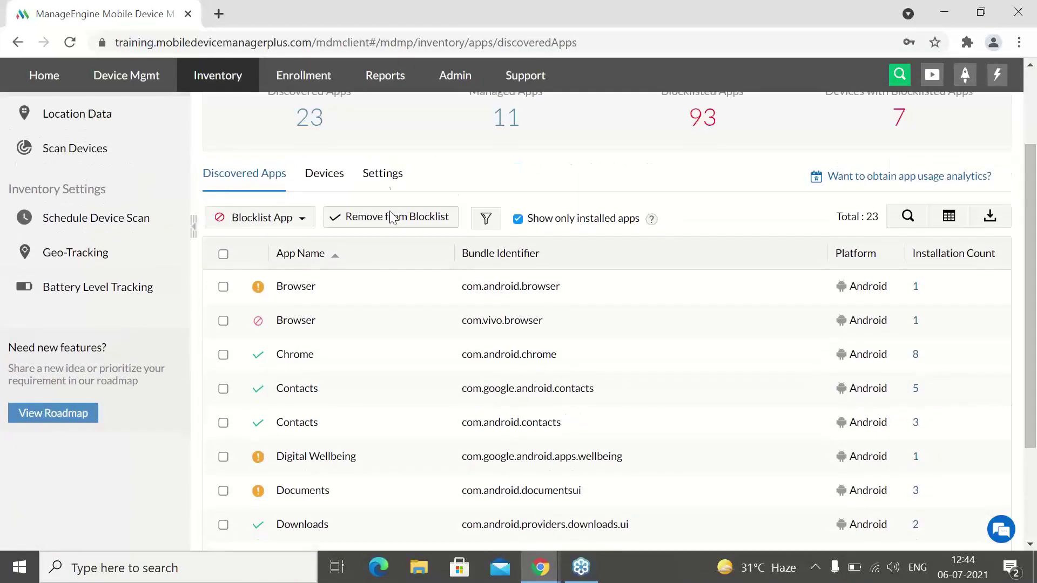
left_click(383, 173)
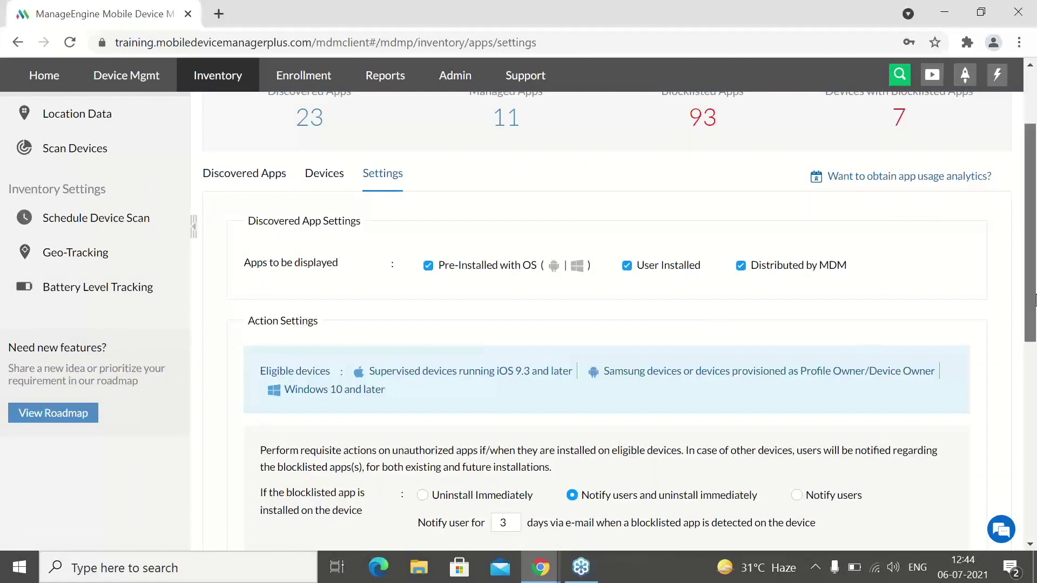
left_click_drag(1035, 299, 1035, 381)
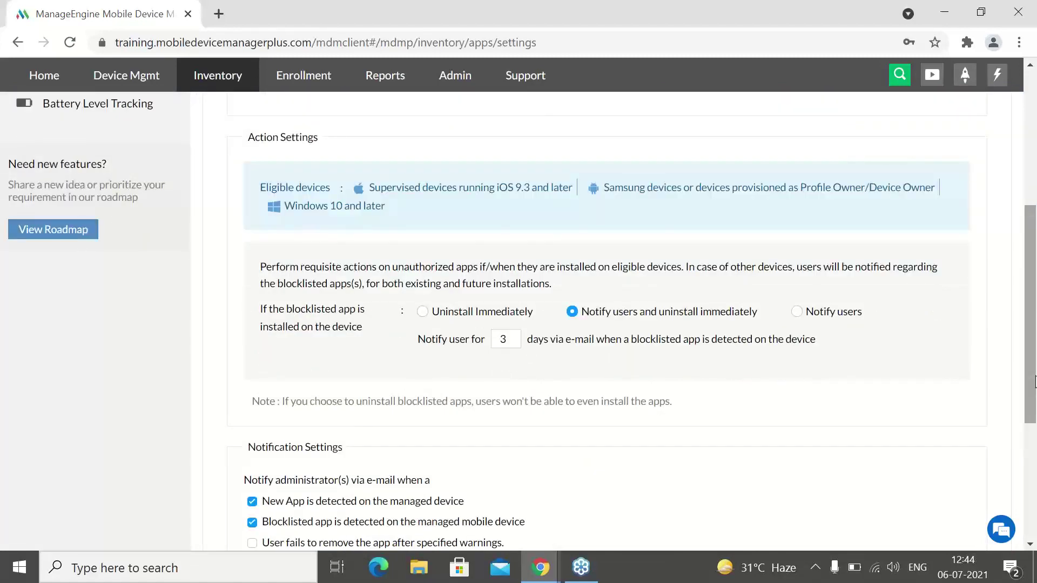
left_click(424, 315)
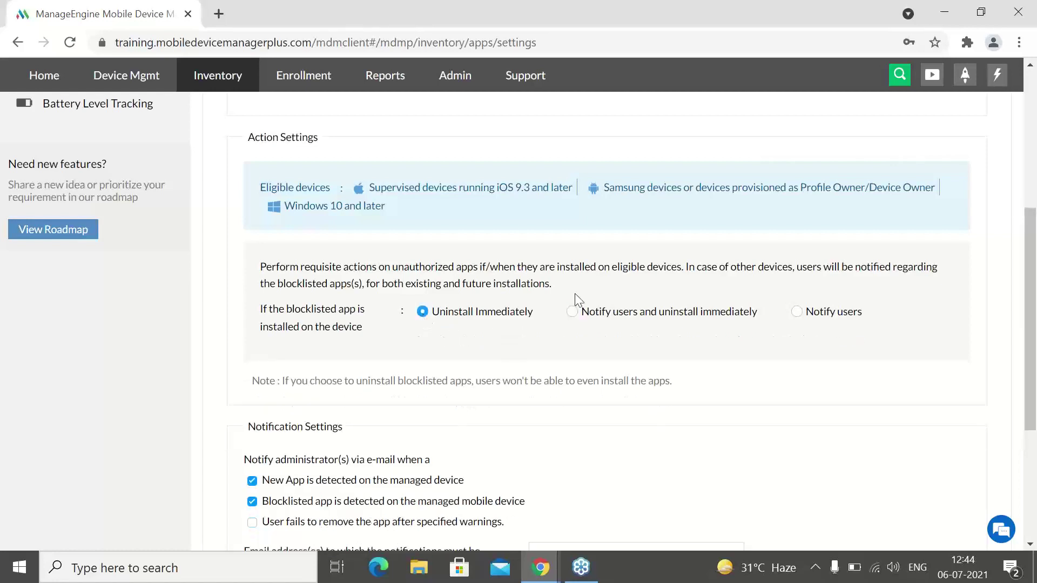
left_click(572, 315)
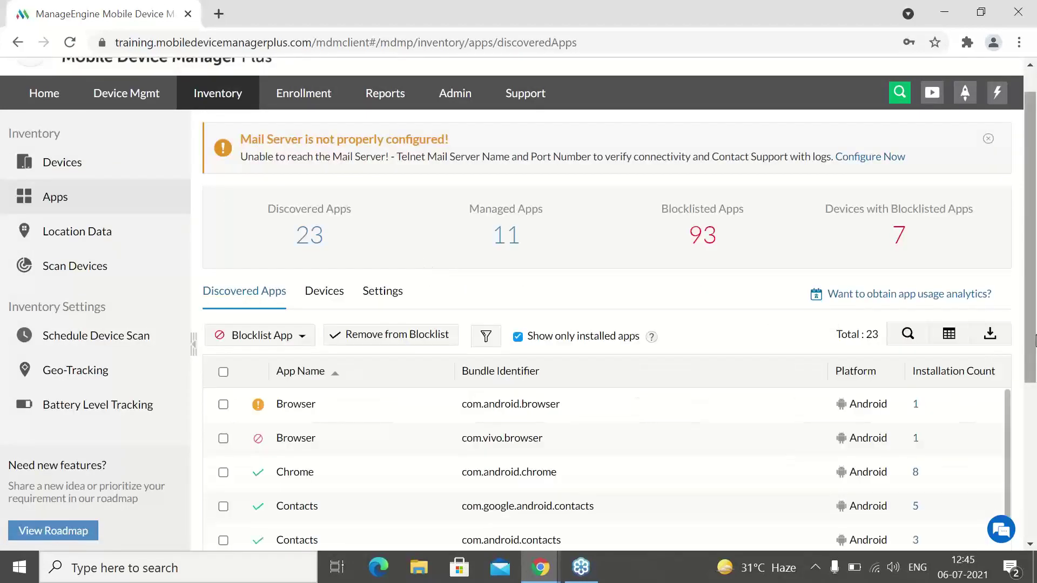
Blocklist the discovered Chrome app and both Contacts apps for the AAA group only.
scroll(1034, 427, "down", 1)
scroll(1034, 427, "down", 3)
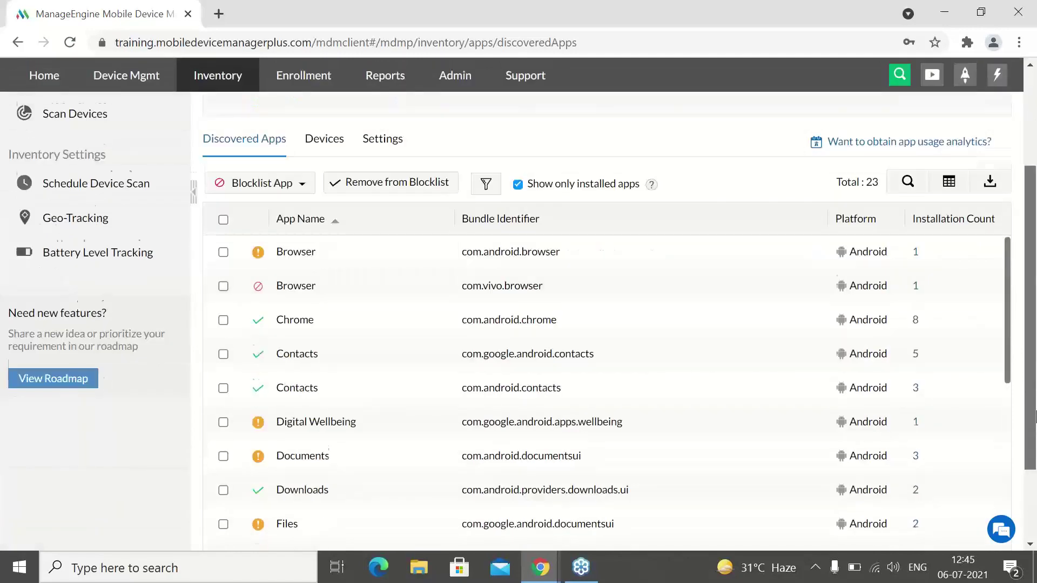
left_click(223, 307)
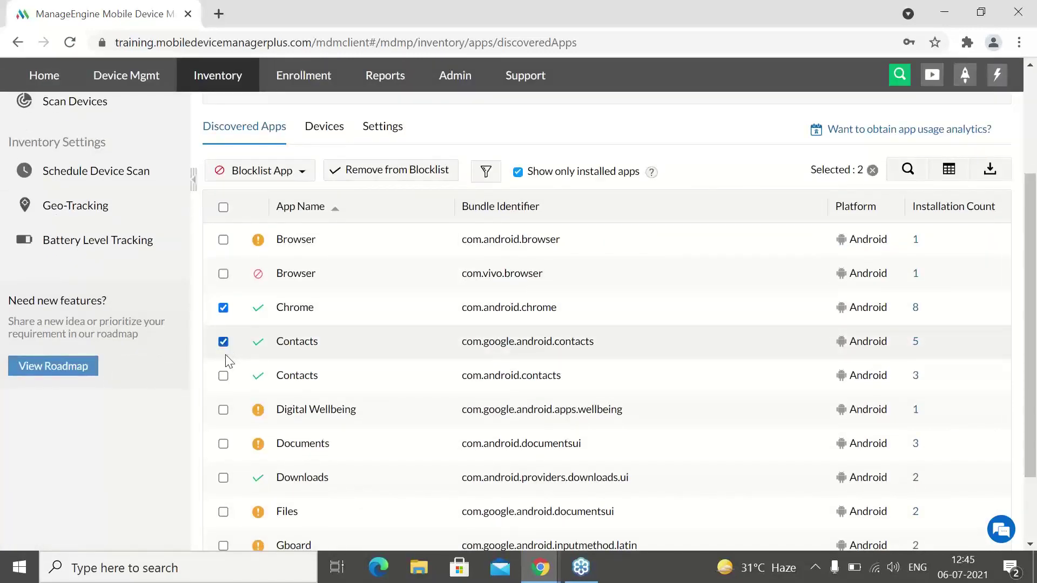
left_click(223, 342)
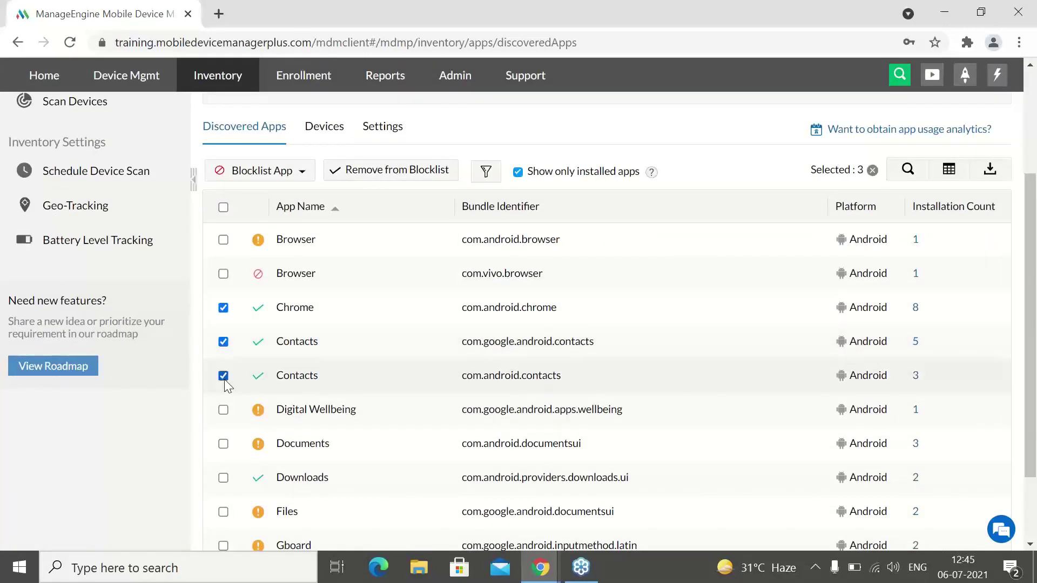
left_click(290, 175)
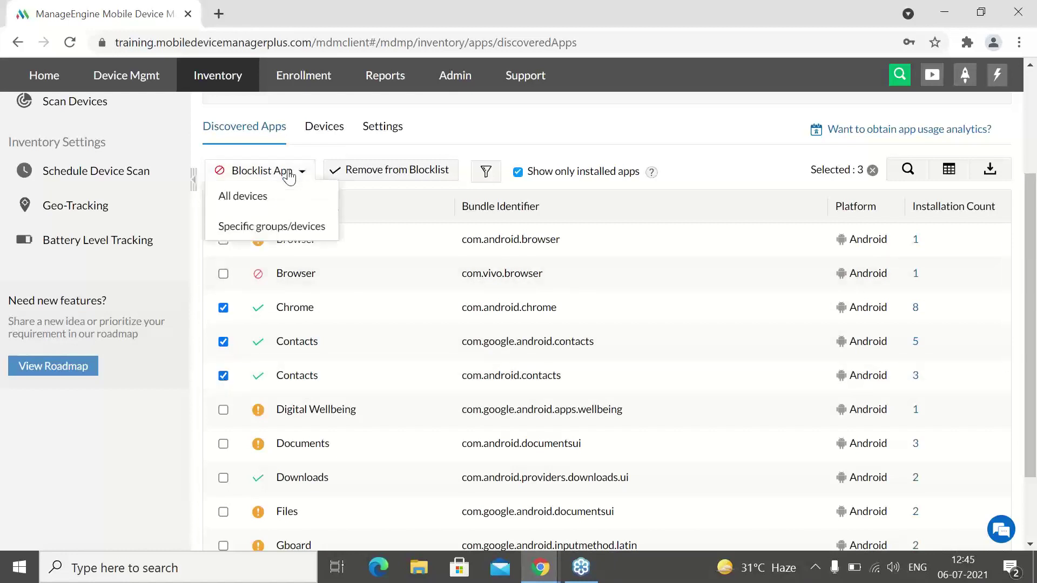
left_click(290, 228)
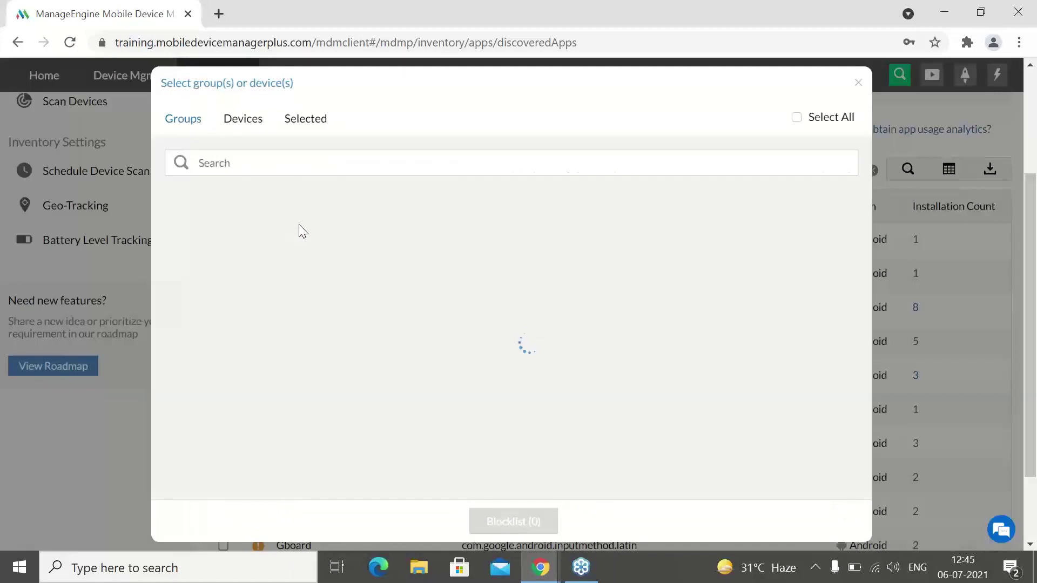
left_click(409, 206)
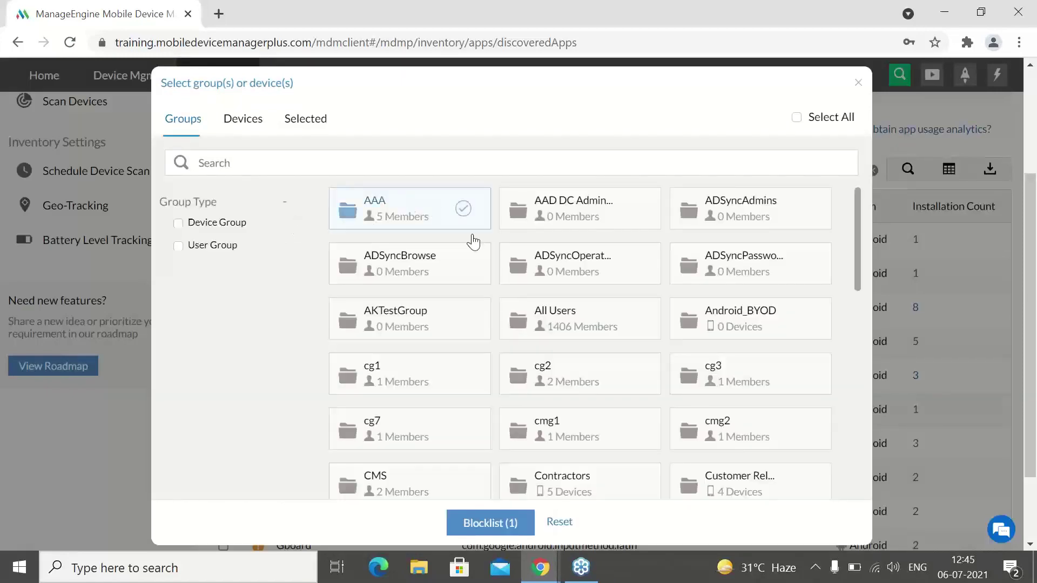
left_click(508, 524)
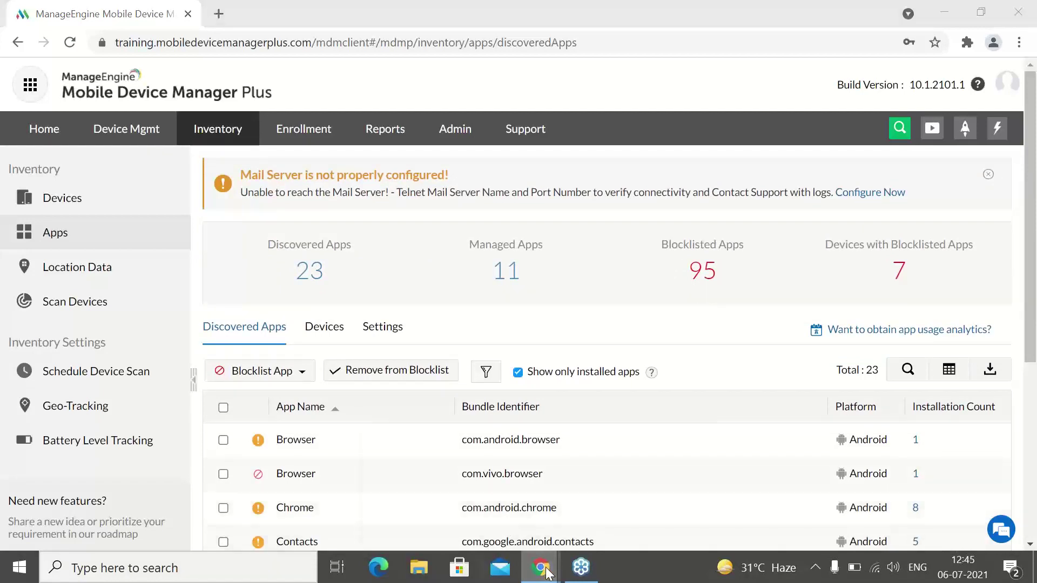
Switch to the slide presentation and advance past the slide about preventing malicious app installation.
mouse_move(547, 573)
left_click(398, 525)
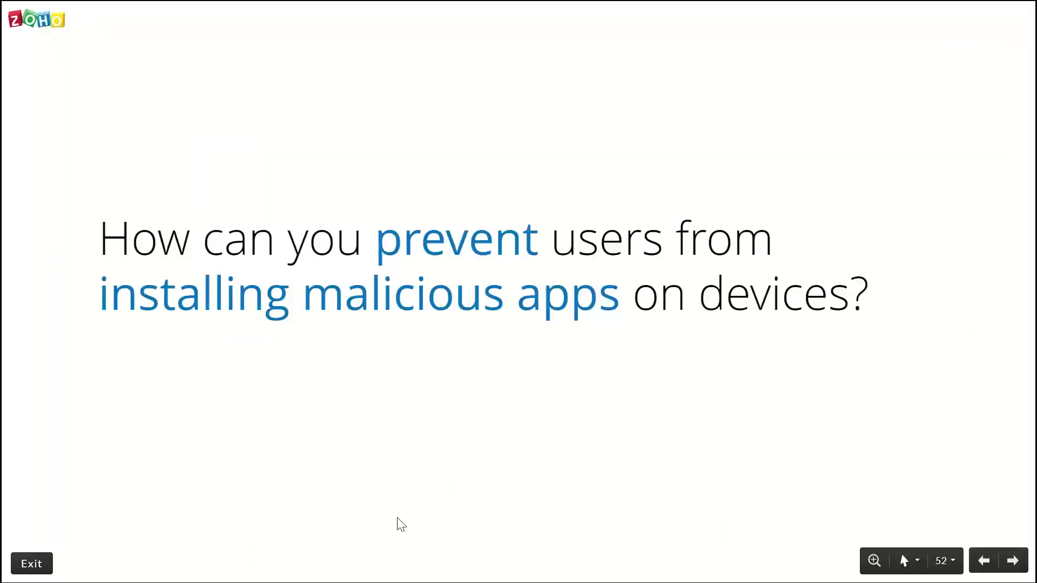
key("Right")
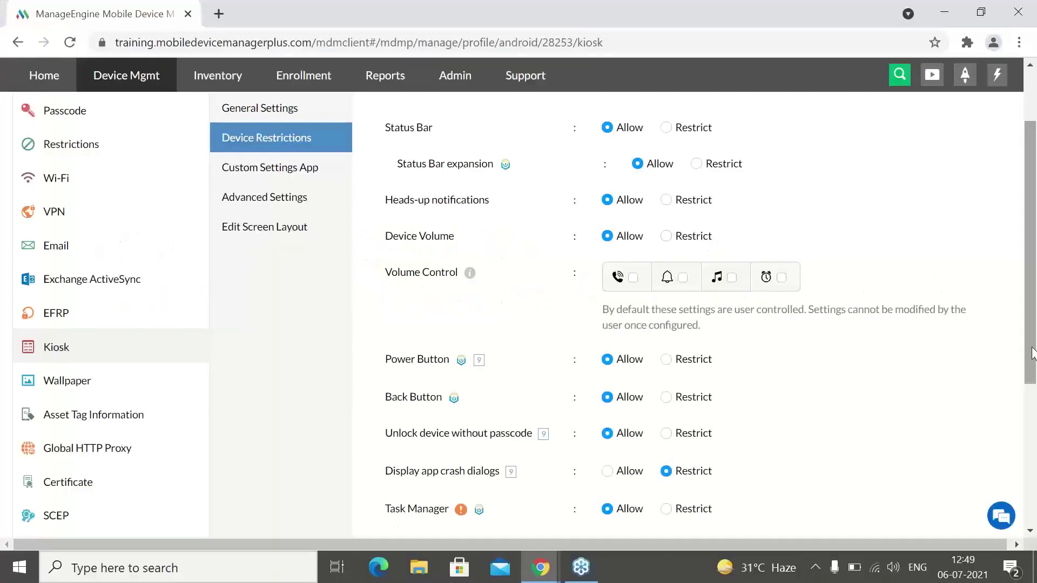
In the kiosk device restrictions, fix the call volume at 51% and restrict heads-up notifications, the status bar, Task Manager and the power button.
left_click(624, 277)
left_click(632, 209)
left_click(666, 201)
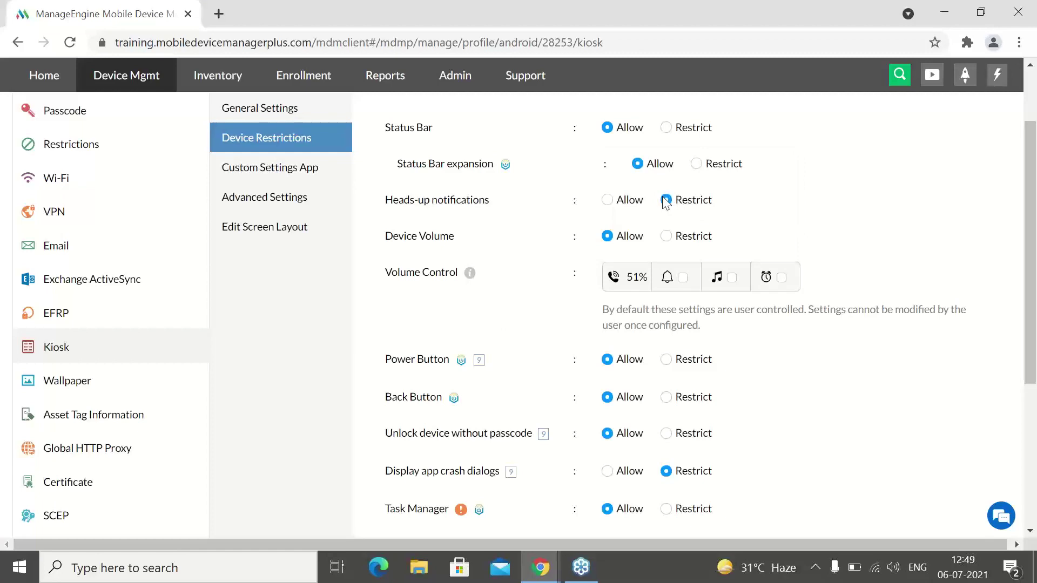
left_click(668, 128)
scroll(1035, 290, "down", 3)
left_click(668, 384)
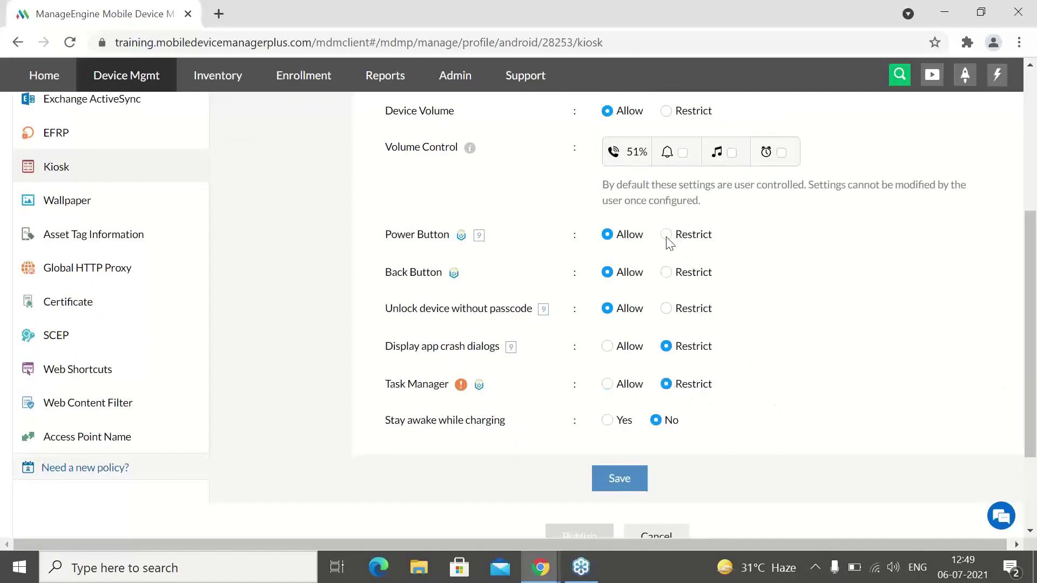
left_click(667, 235)
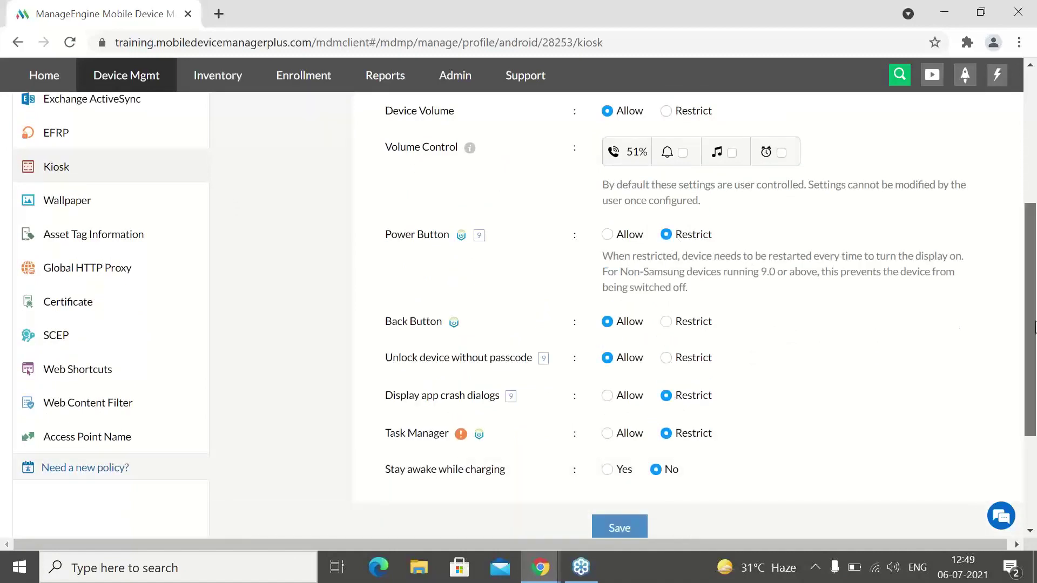
Show the Custom Settings app in the kiosk, with Brightness set to No and Bluetooth set to Yes.
scroll(1026, 234, "up", 3)
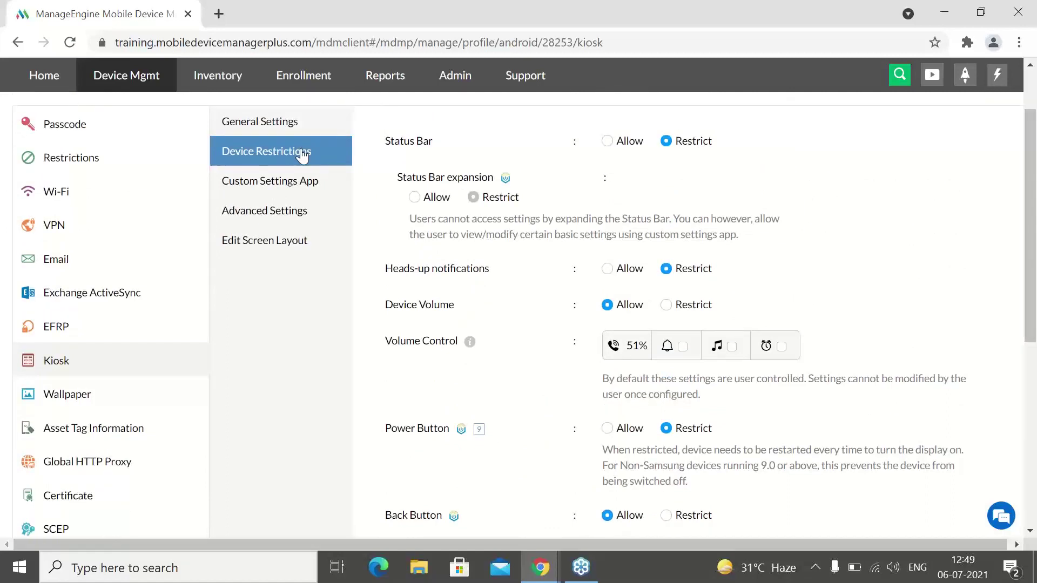
left_click(293, 190)
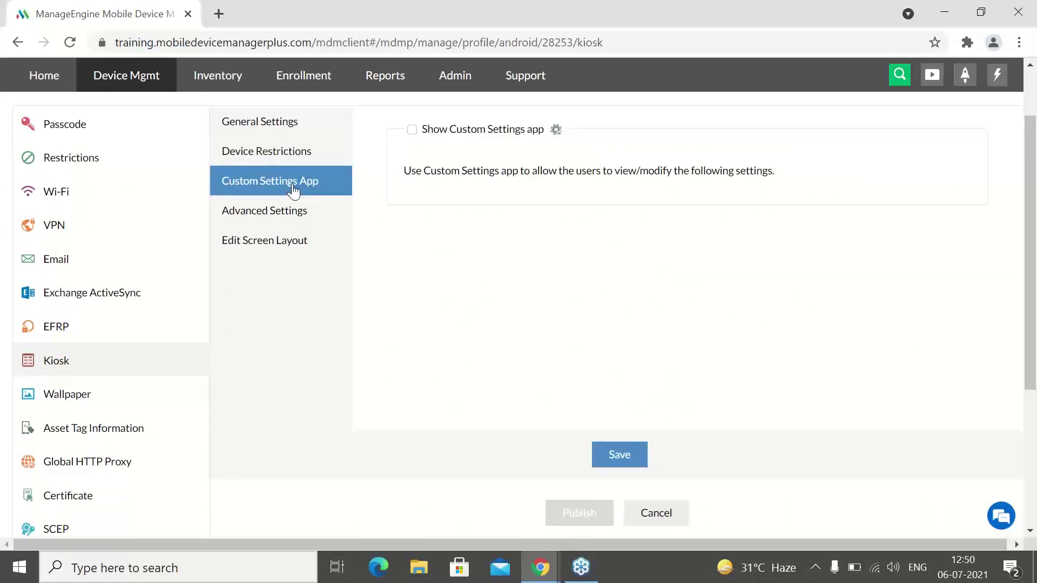
left_click(412, 129)
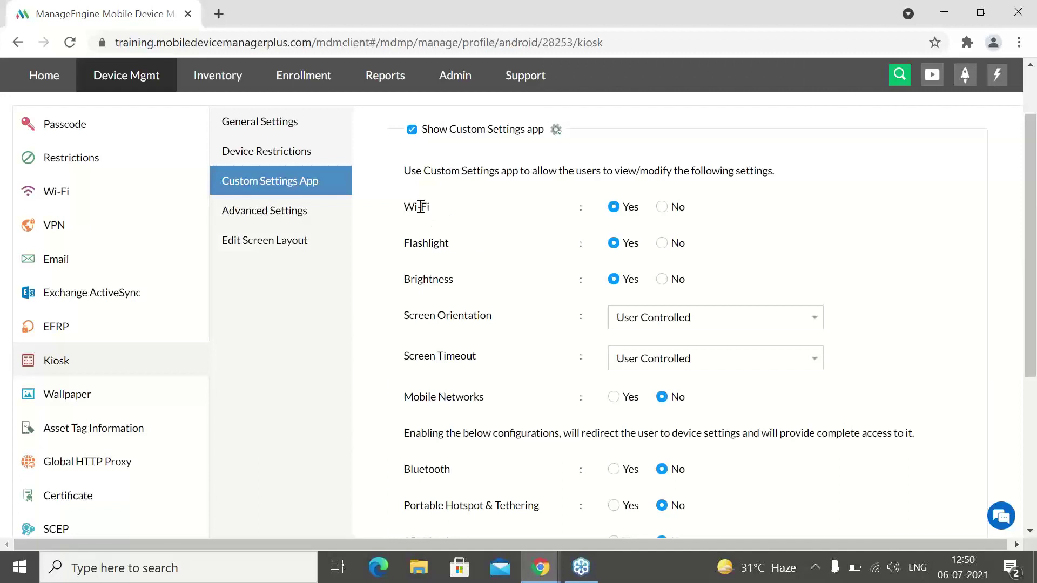
left_click(662, 279)
scroll(1032, 389, "down", 3)
left_click(614, 376)
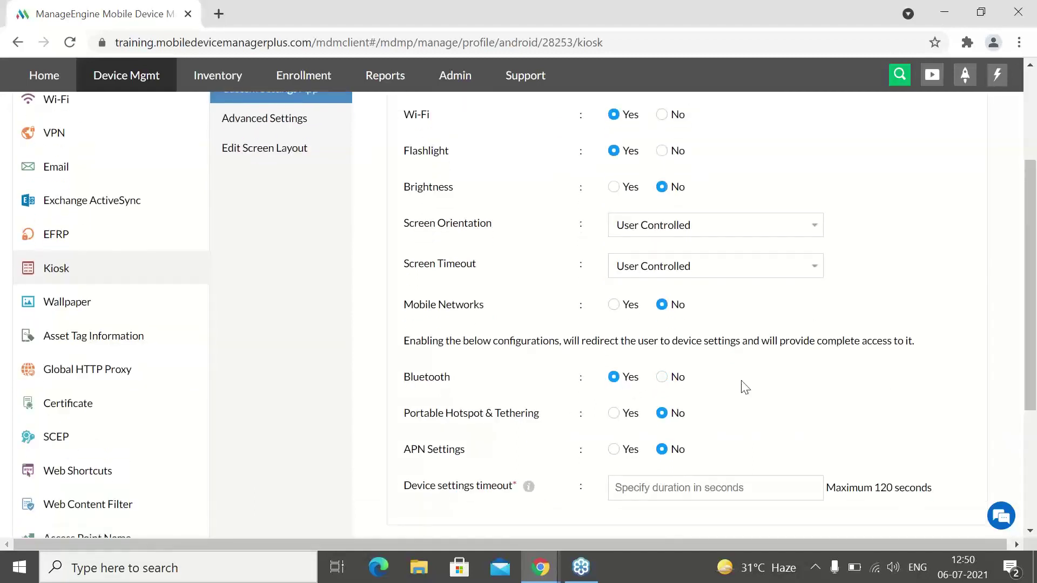
Configure the kiosk home screen layout for smartphones by moving the ManageEngine MDM and Google app icons into the dock.
scroll(1028, 378, "up", 2)
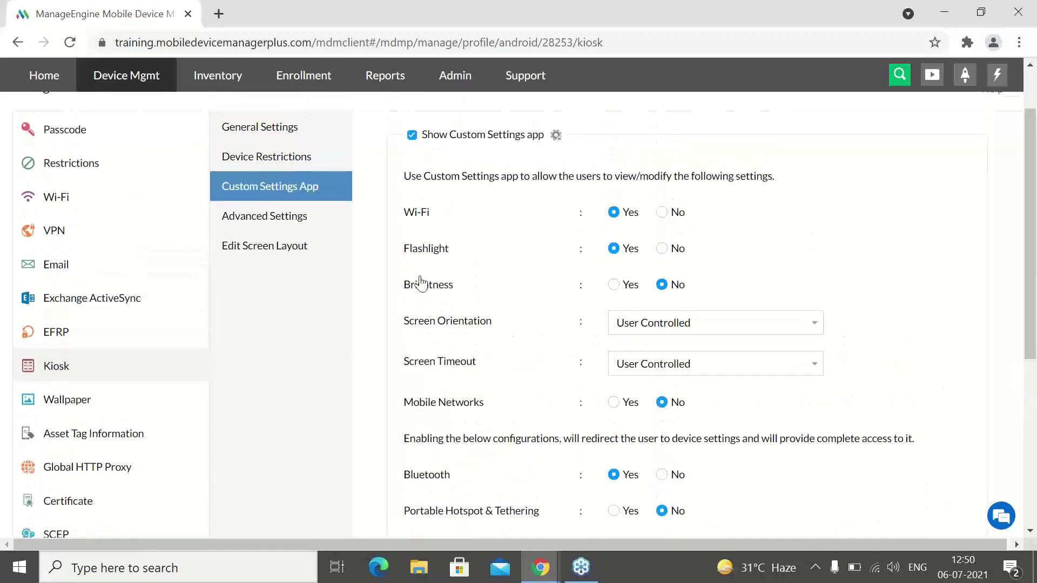
left_click(308, 246)
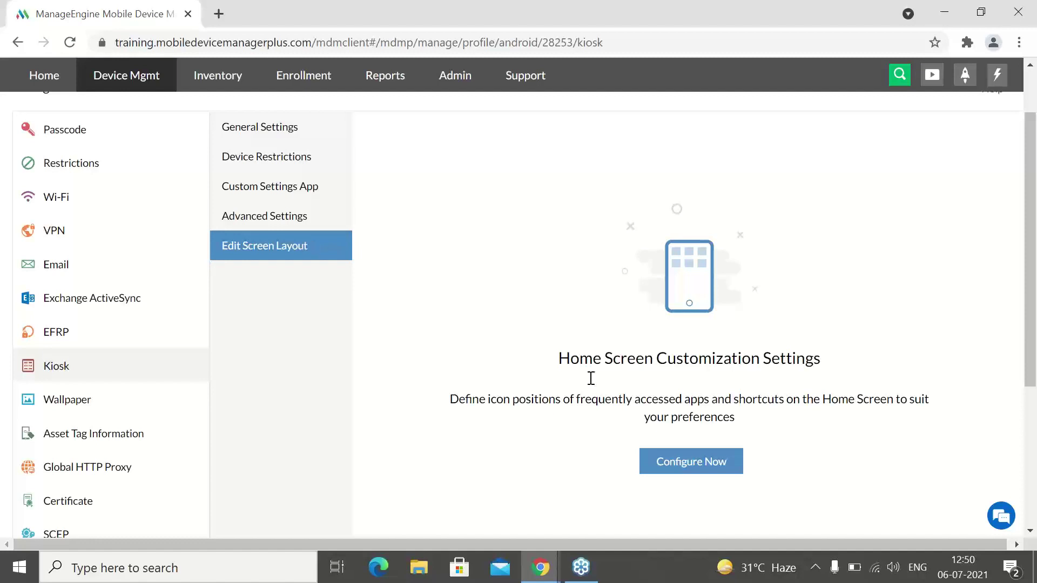
left_click(703, 464)
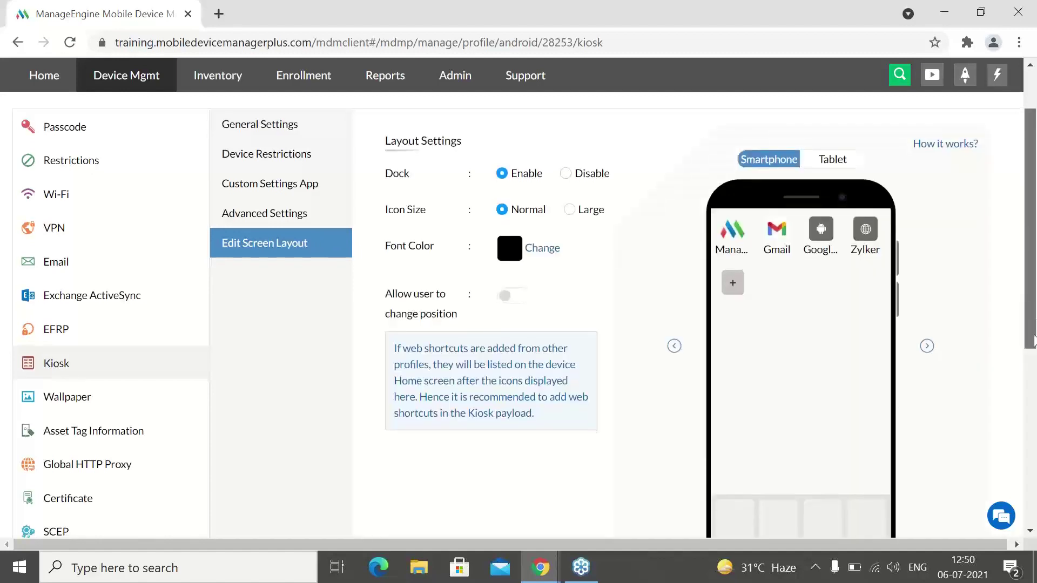
scroll(1033, 341, "down", 1)
left_click_drag(732, 157, 736, 444)
left_click_drag(776, 156, 786, 460)
Allow the user to change icon positions in the kiosk screen layout, then return to the Custom Settings App section.
scroll(524, 258, "up", 1)
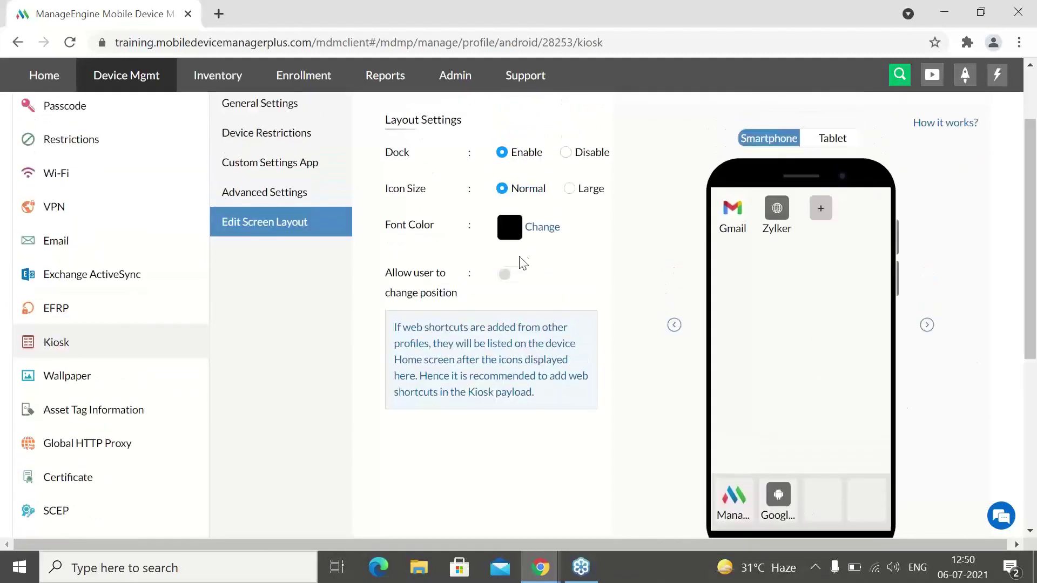
left_click(521, 278)
left_click(1036, 277)
left_click_drag(1031, 278, 1030, 425)
left_click_drag(1035, 363, 1025, 185)
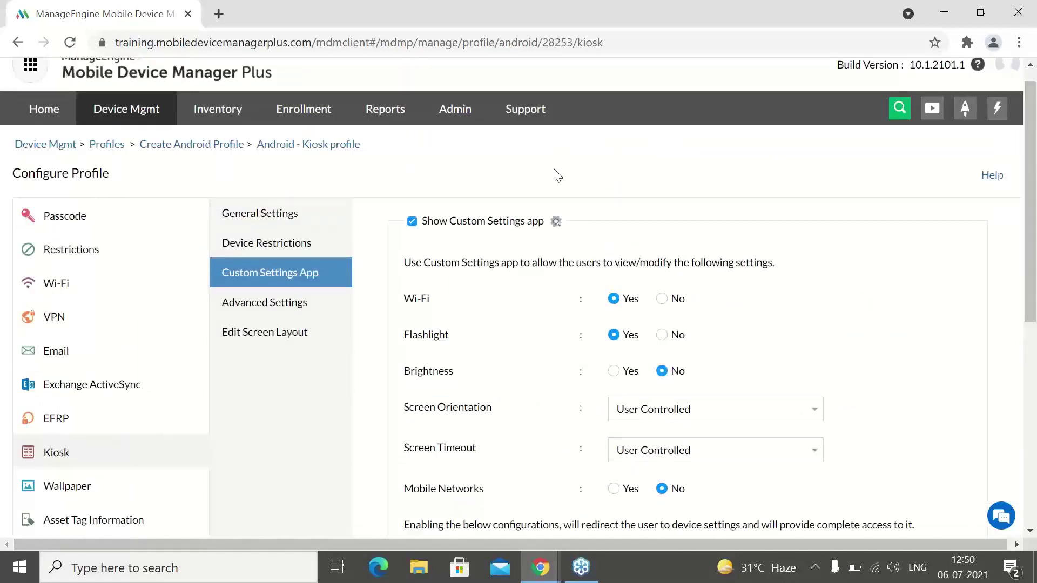
Switch to the slide presentation and advance past the single-app and multi-app comparison to the final bullet on troubleshooting field agents' devices.
key("alt+Tab")
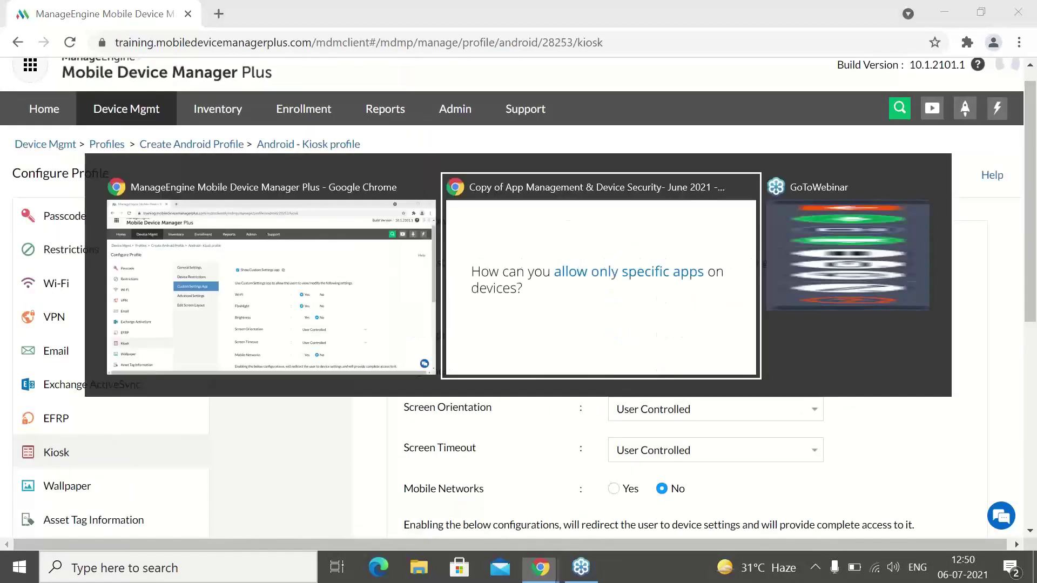
key("Right")
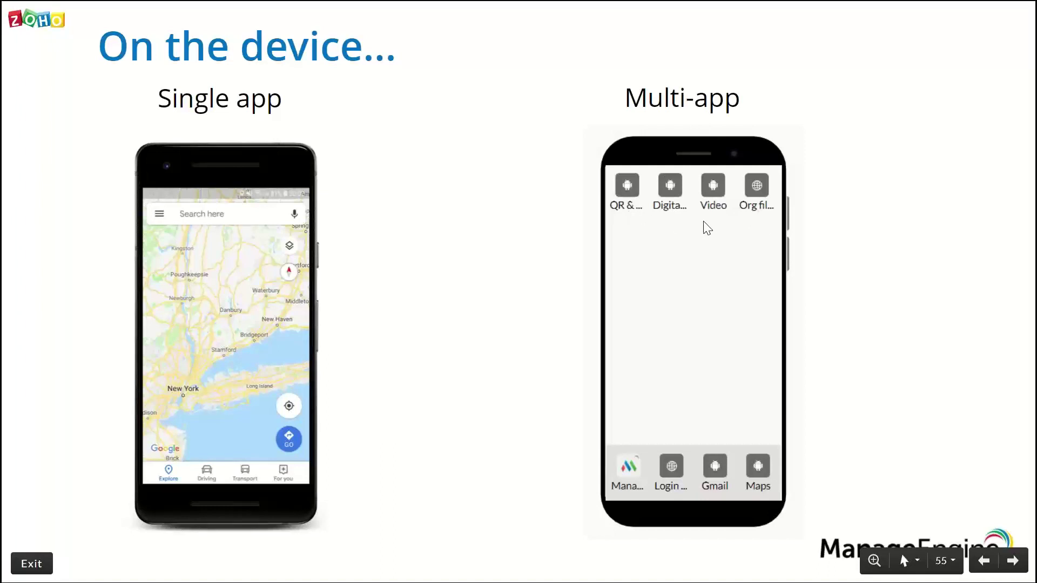
key("Right")
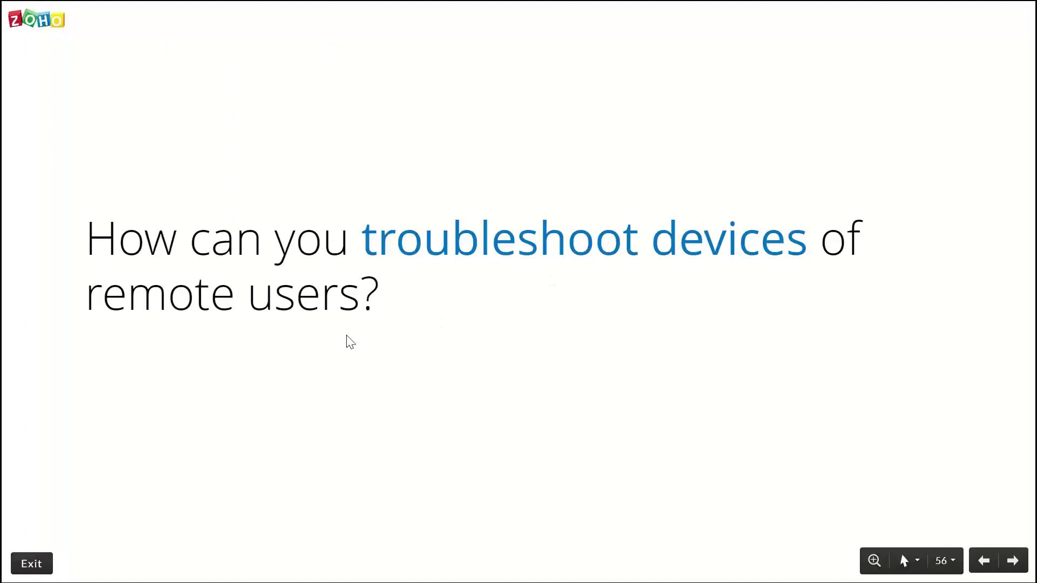
key("Right")
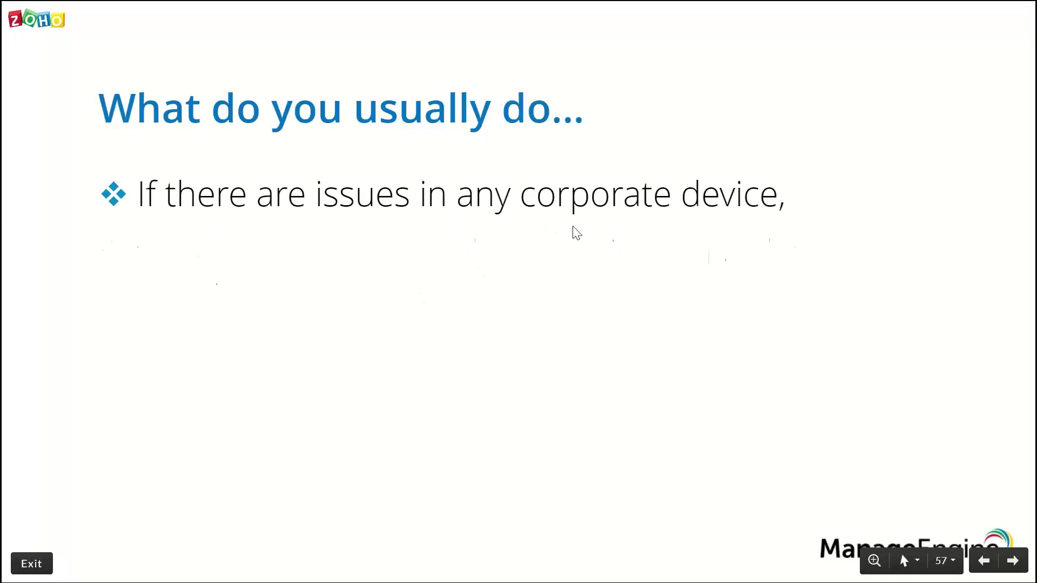
key("Right")
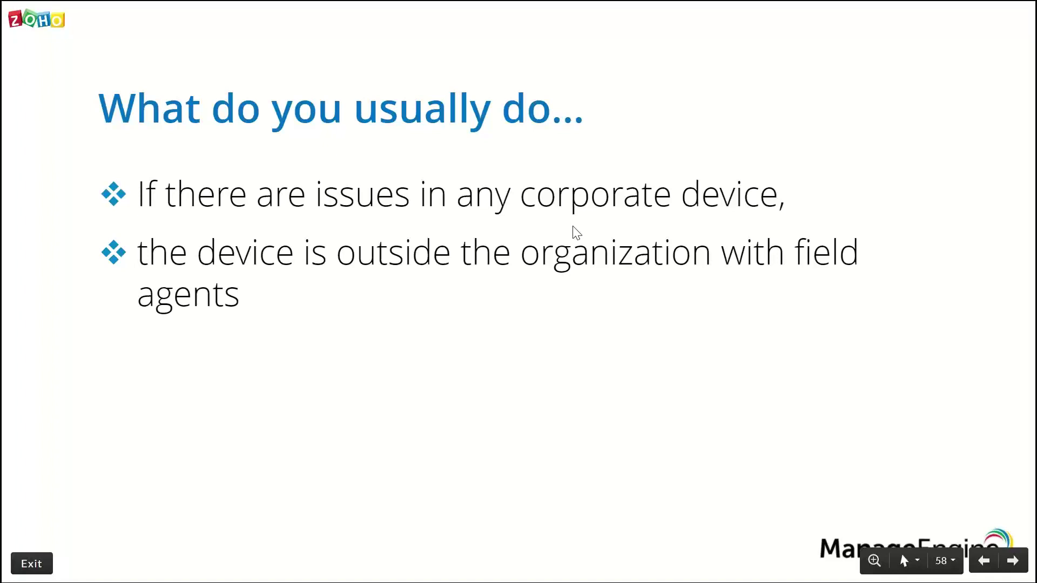
key("Right")
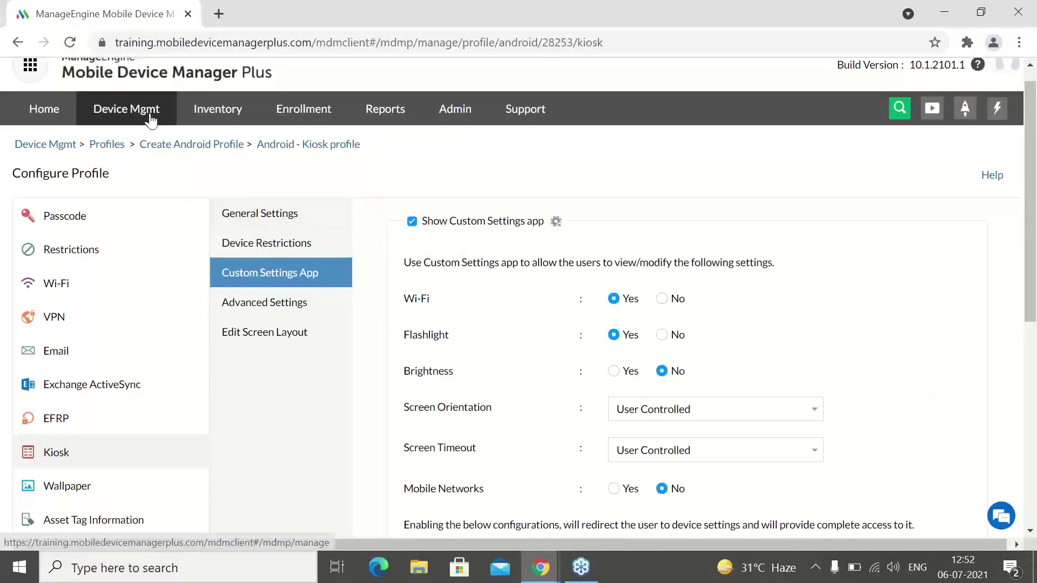
Switch back to Mobile Device Manager Plus, open the Remote Control device list and filter the Device Name column by the user's first name.
left_click(152, 121)
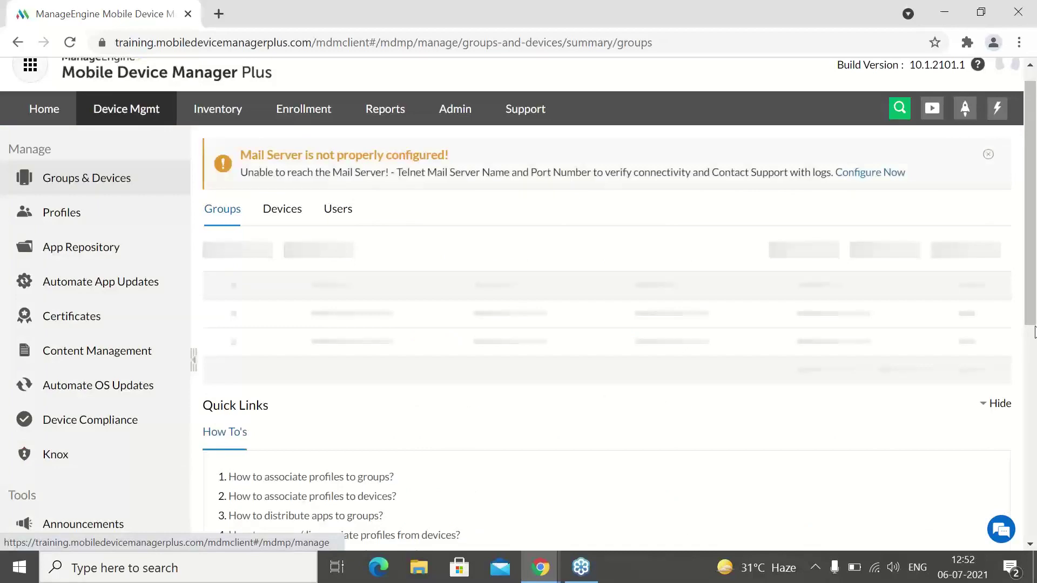
scroll(162, 428, "down", 3)
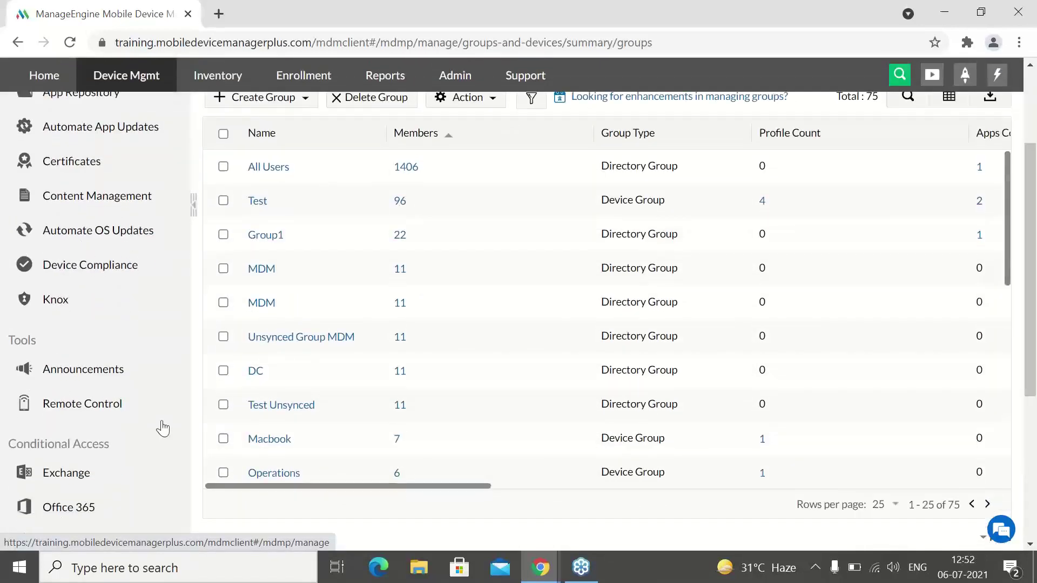
left_click(127, 406)
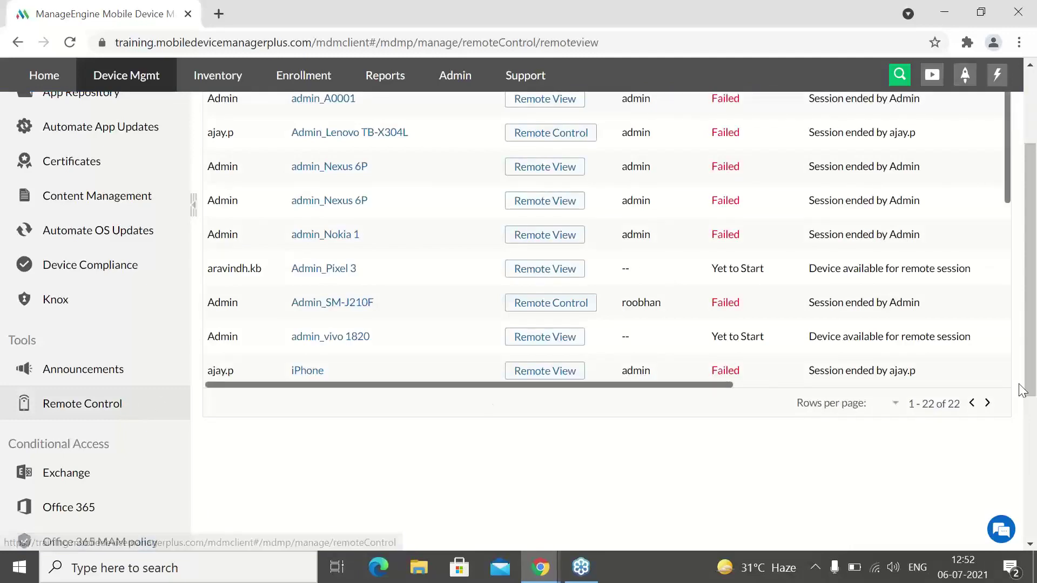
left_click_drag(1025, 387, 1030, 308)
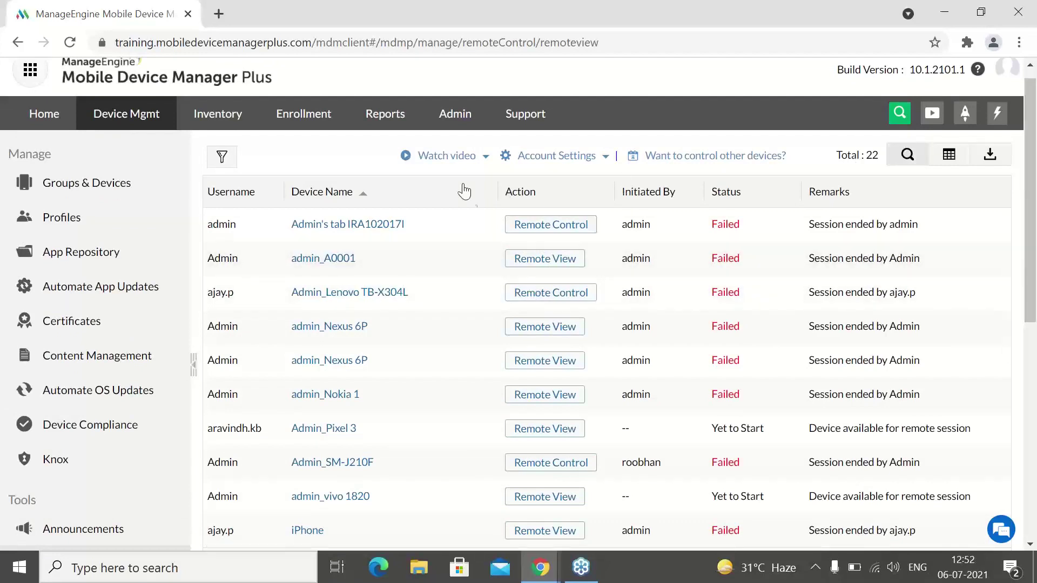
left_click(907, 155)
left_click(429, 226)
type("John")
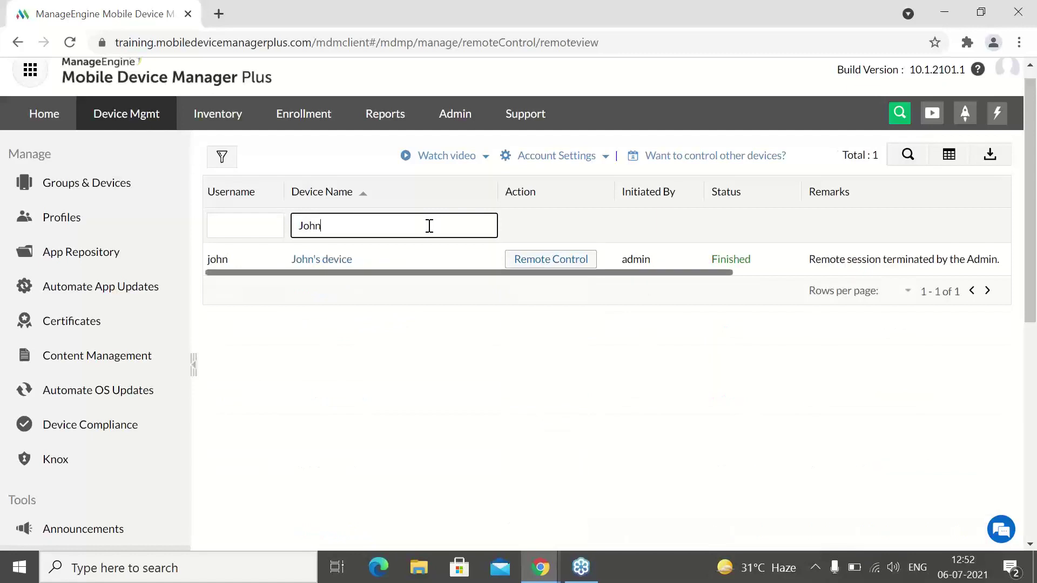
Start a remote control session on the filtered device and go to its kiosk home screen.
left_click(569, 265)
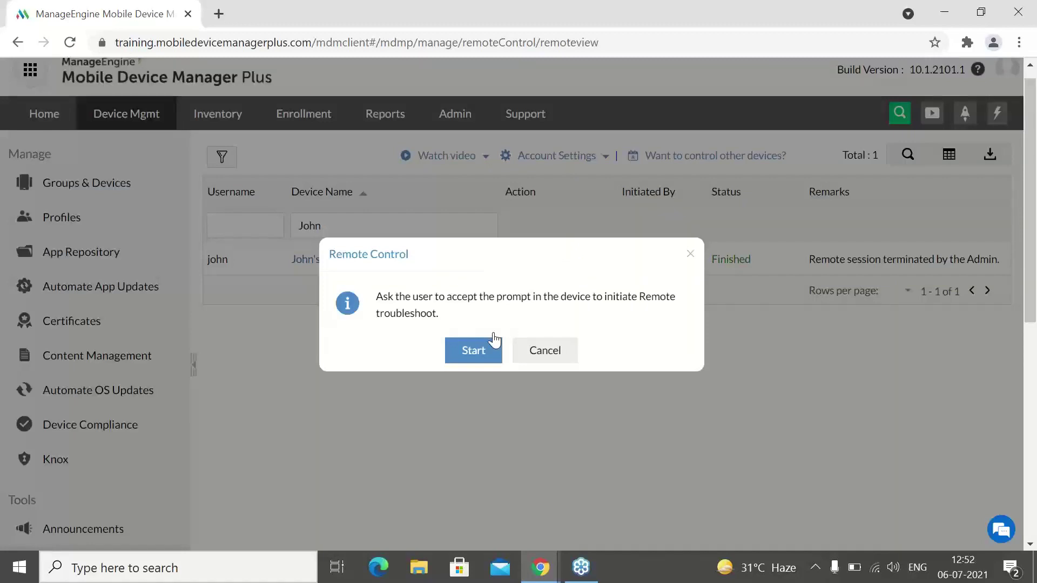
left_click(479, 348)
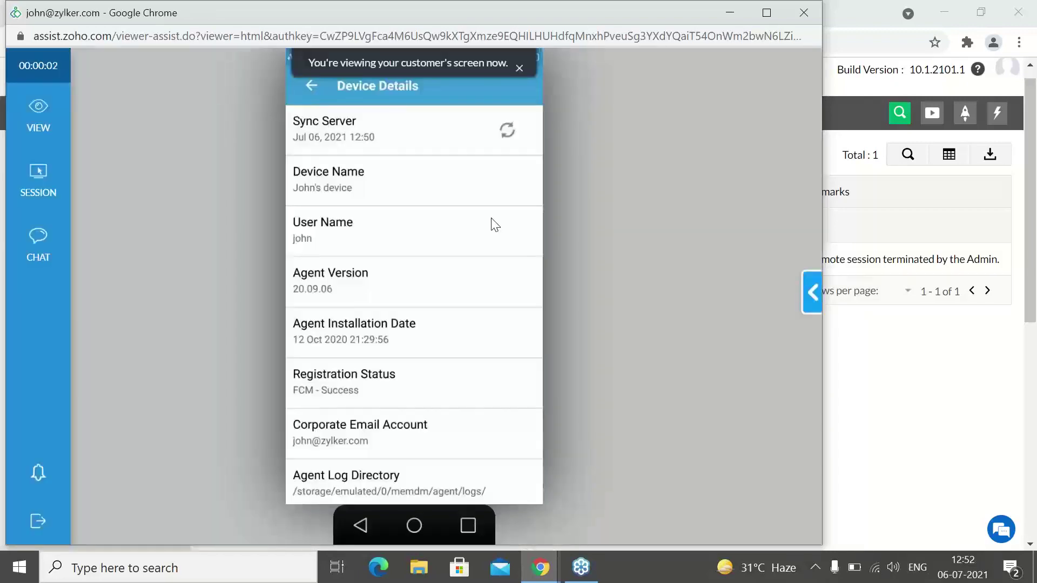
left_click(414, 528)
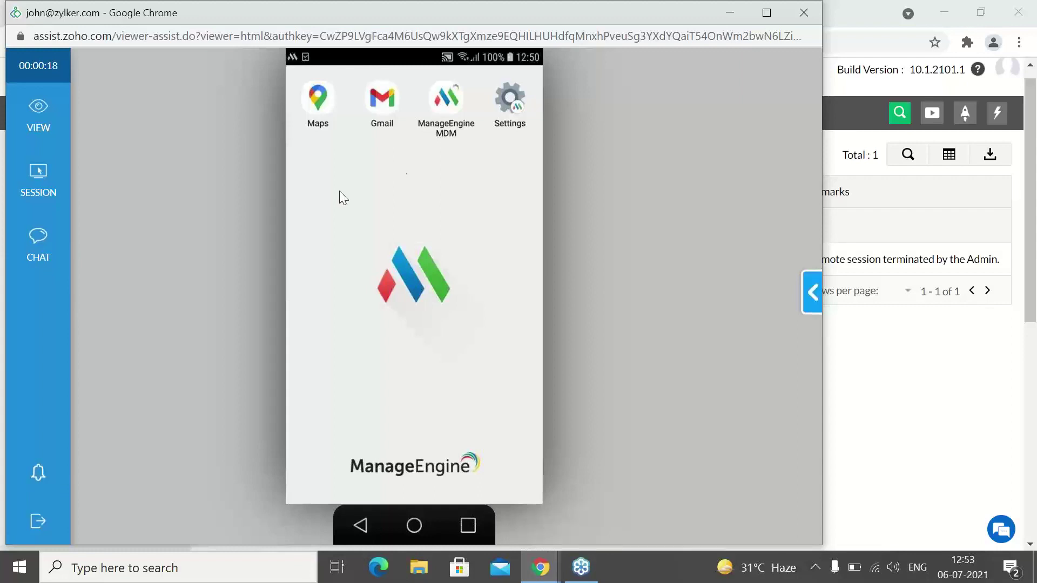
Pause kiosk mode on the device by sending the command /EXIT-KIOSK in the remote session chat.
left_click(45, 253)
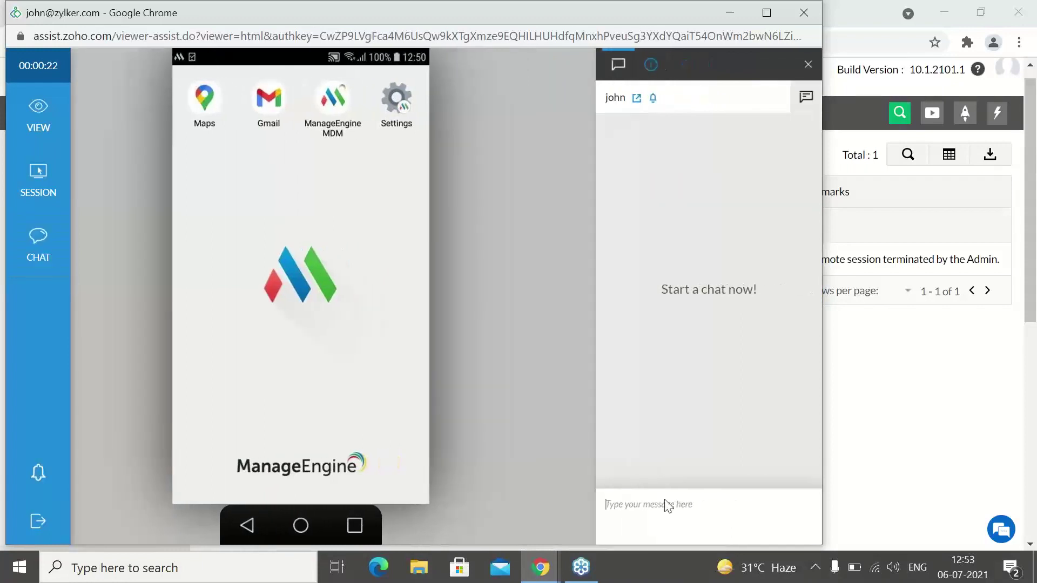
type("/EX")
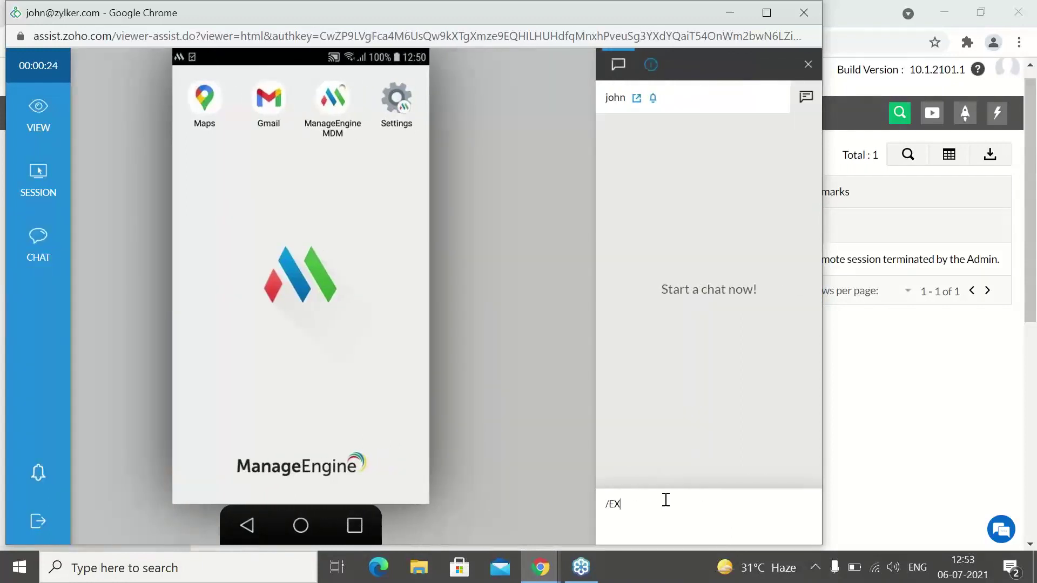
type("IT-KIOSK")
key("Return")
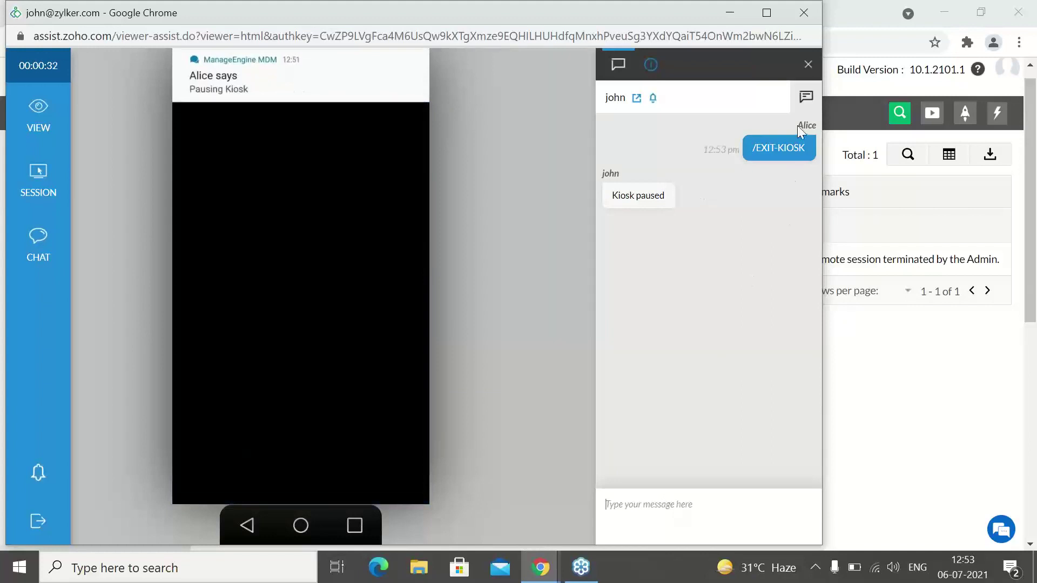
View the device's regular home screen, open its system settings from the notification shade and return to the home screen.
left_click(307, 526)
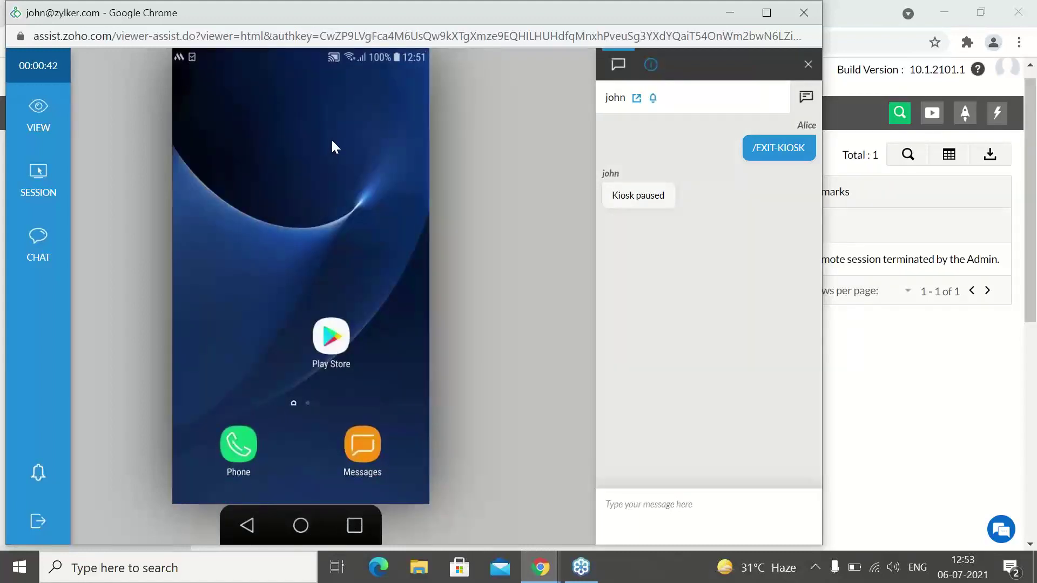
left_click_drag(370, 63, 375, 312)
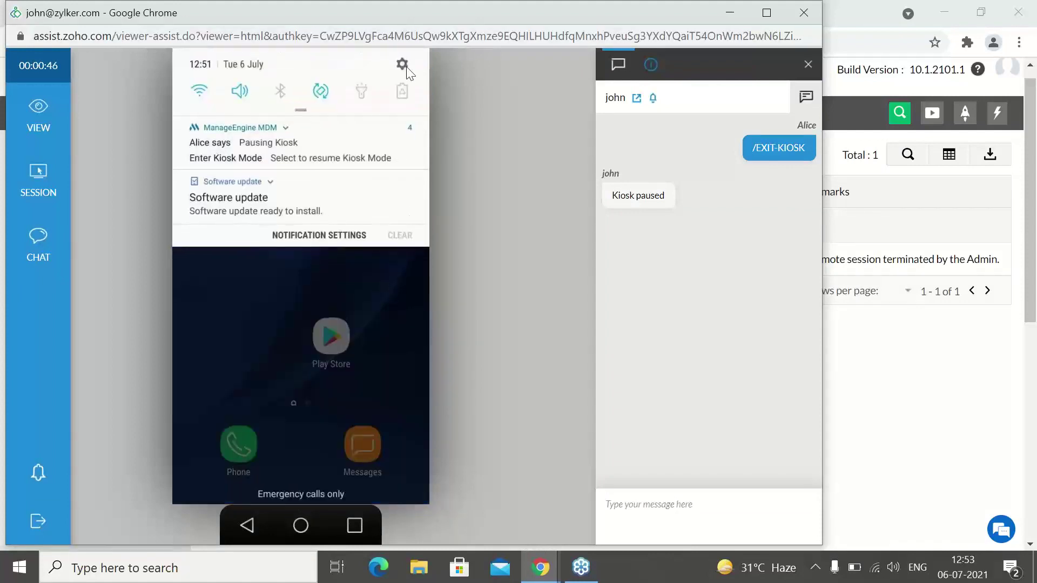
left_click(407, 67)
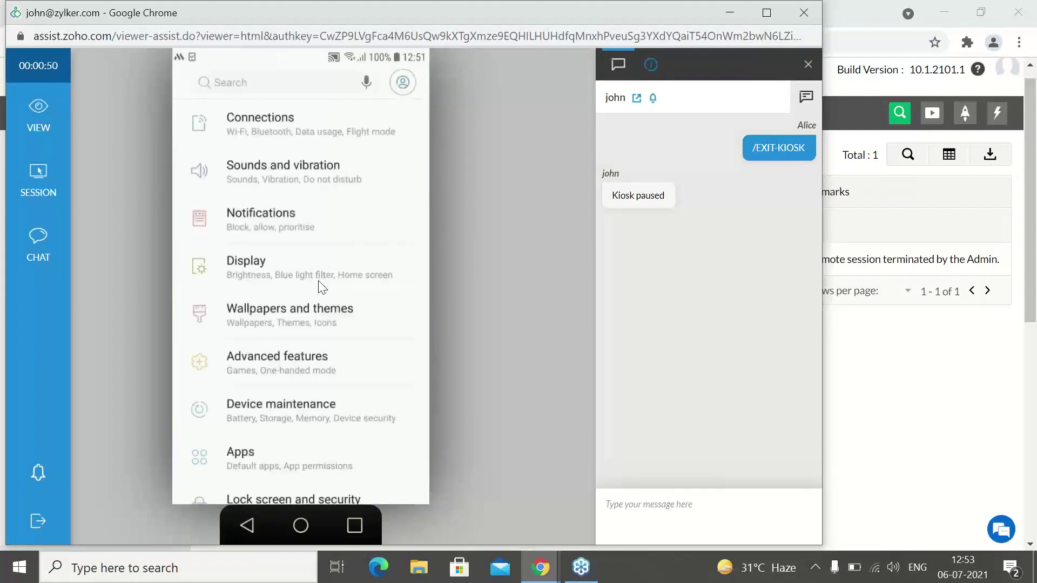
left_click(300, 526)
Resume kiosk mode on the device by sending the command /ENTER-KIOSK in the remote session chat.
left_click(678, 517)
type("/ENTER-")
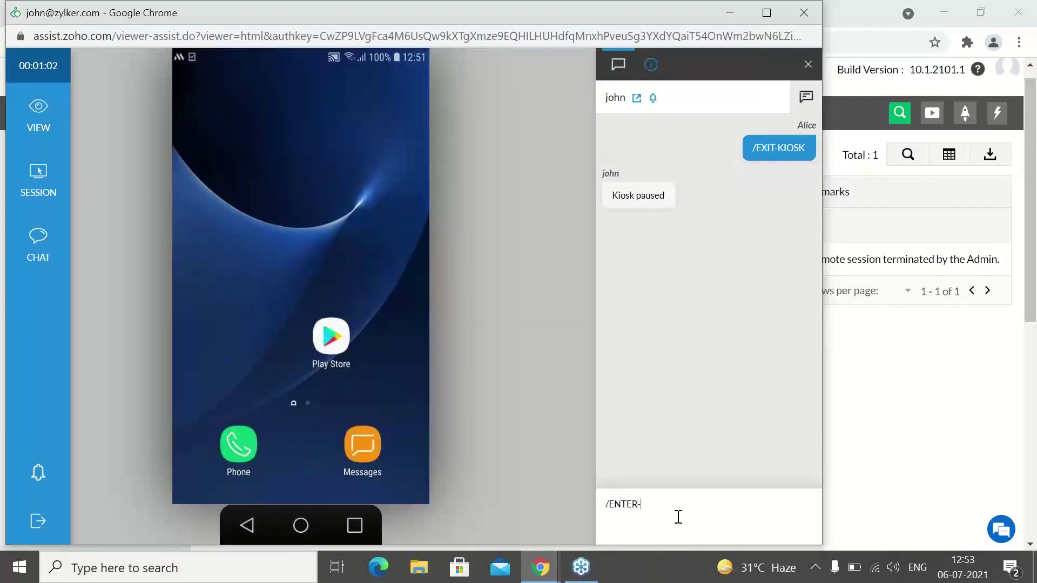
type("KIOSK")
key("Return")
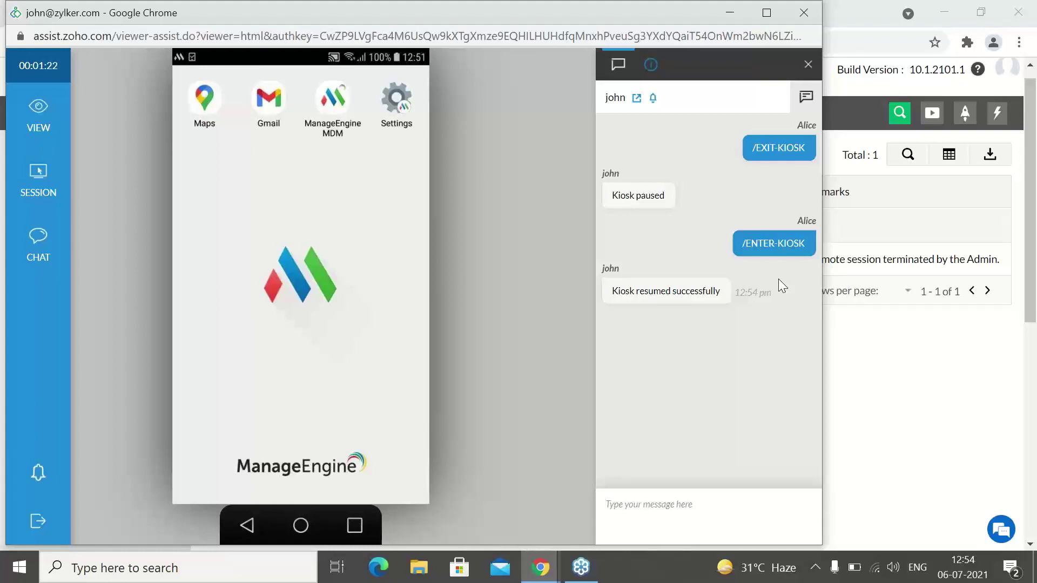
End the remote control session with the device and close the session window.
left_click(43, 516)
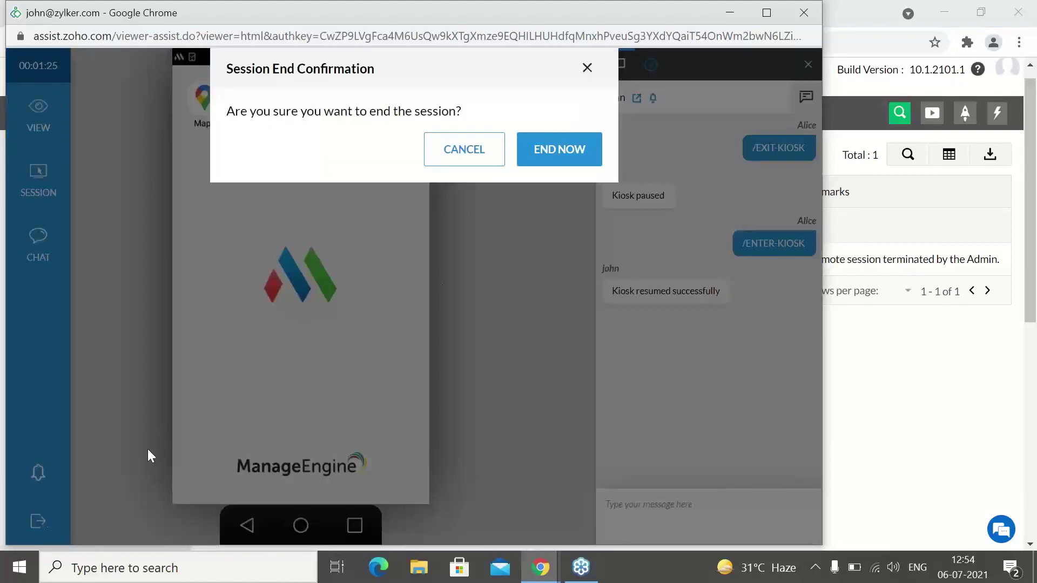
left_click(566, 154)
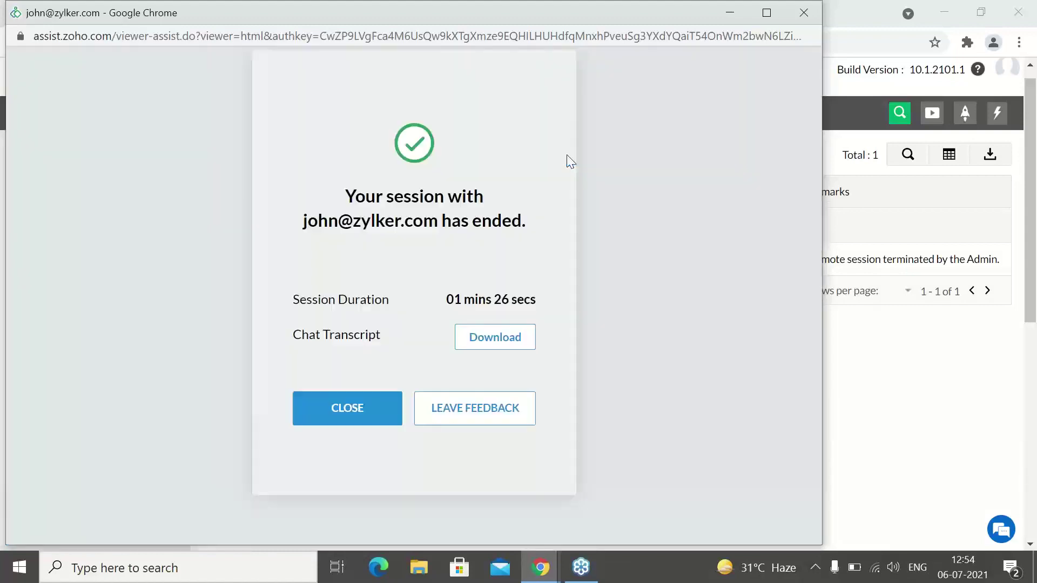
left_click(375, 417)
Switch to the slide presentation and advance to the question about restricting devices from leaving a certain area.
mouse_move(540, 567)
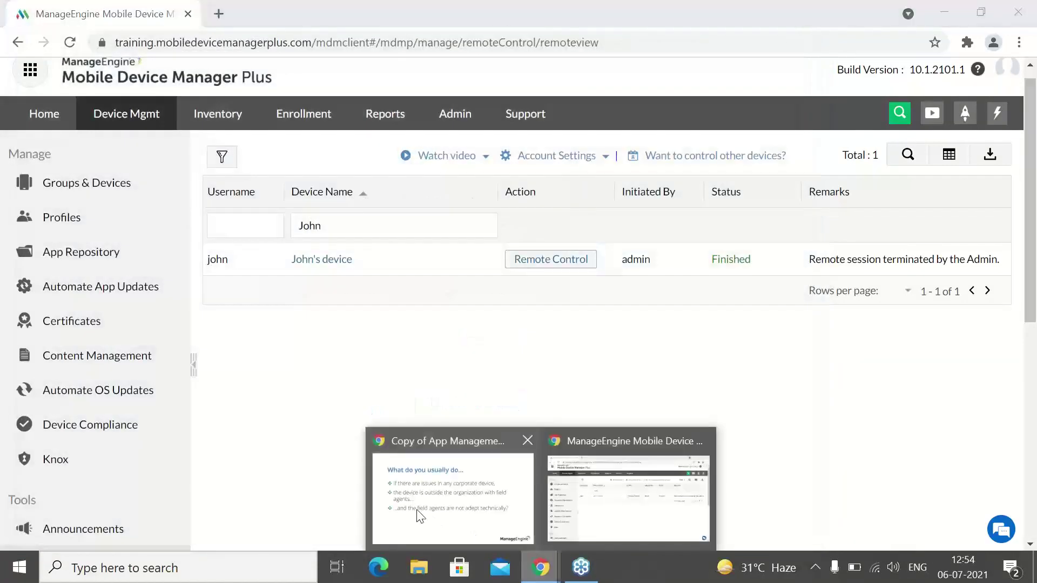
left_click(419, 513)
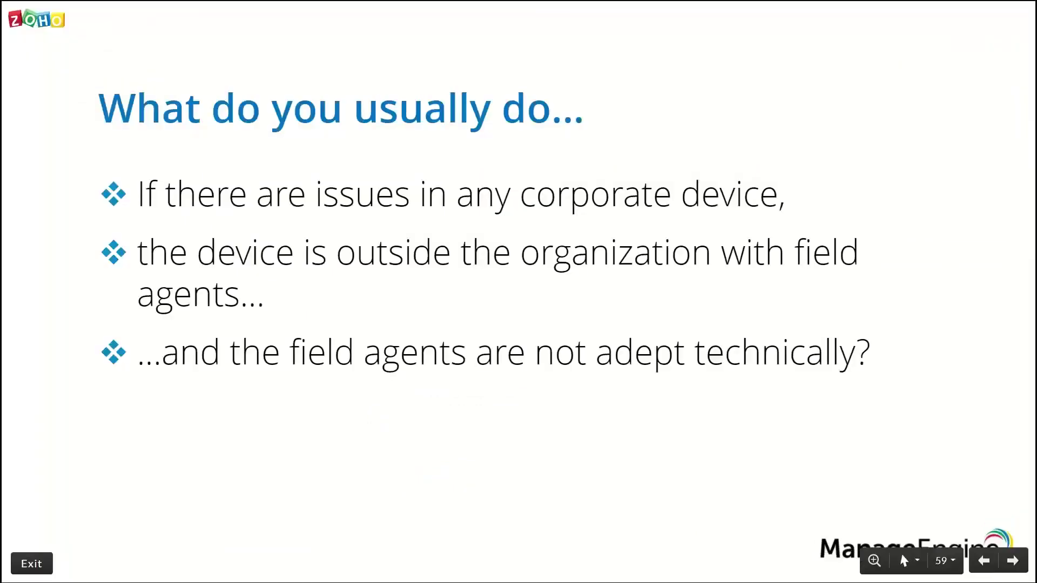
key("Right")
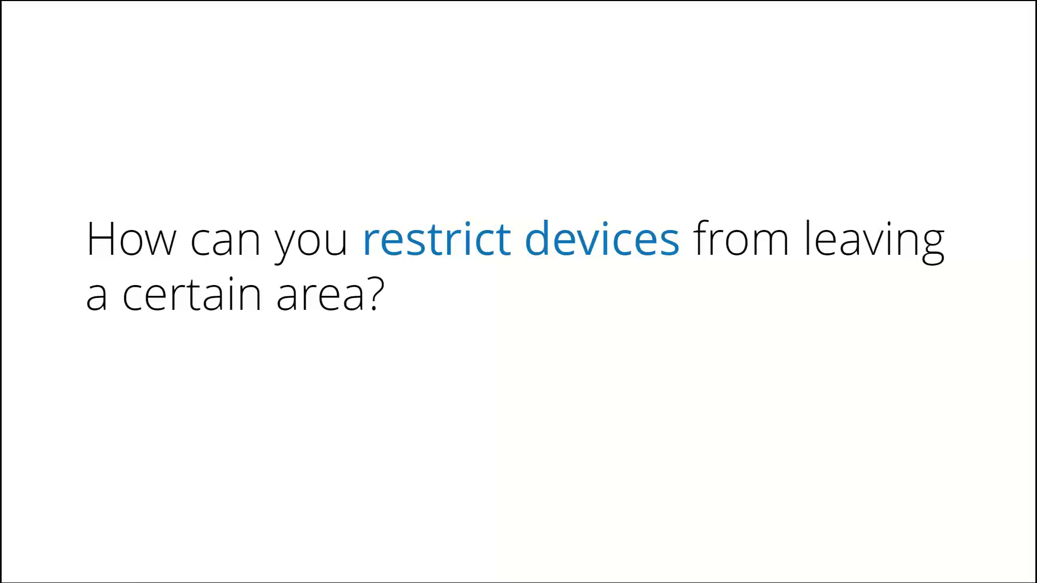
Switch back to Mobile Device Manager Plus and open the geofencing Fence Repository.
key("alt+Tab")
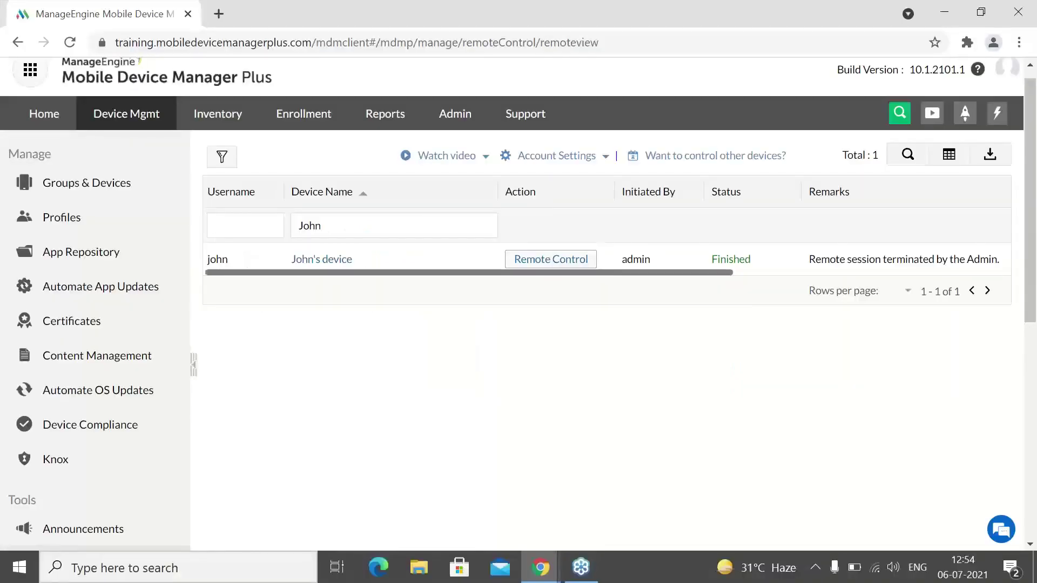
left_click_drag(1035, 286, 1029, 534)
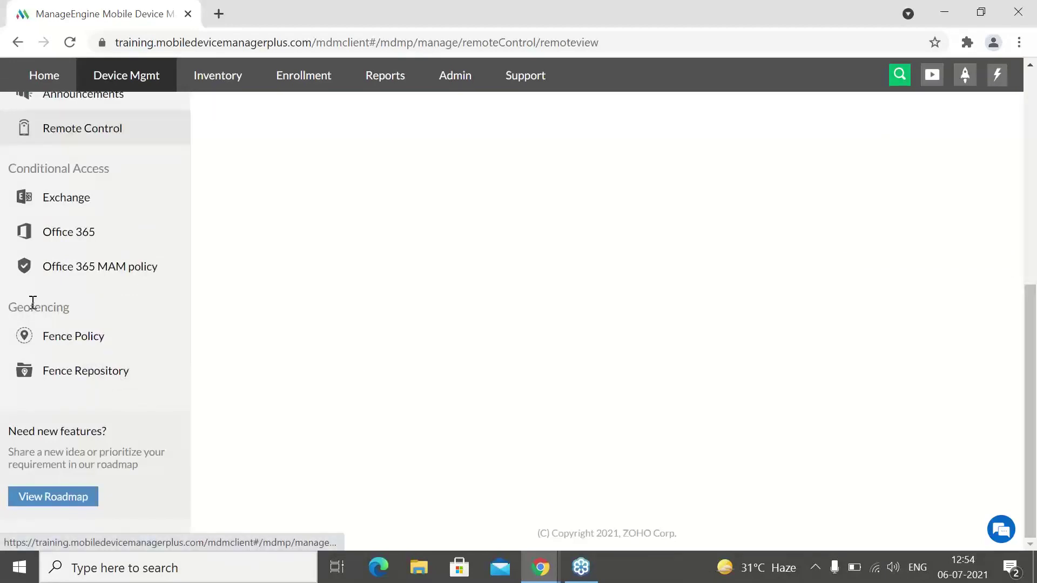
left_click(90, 377)
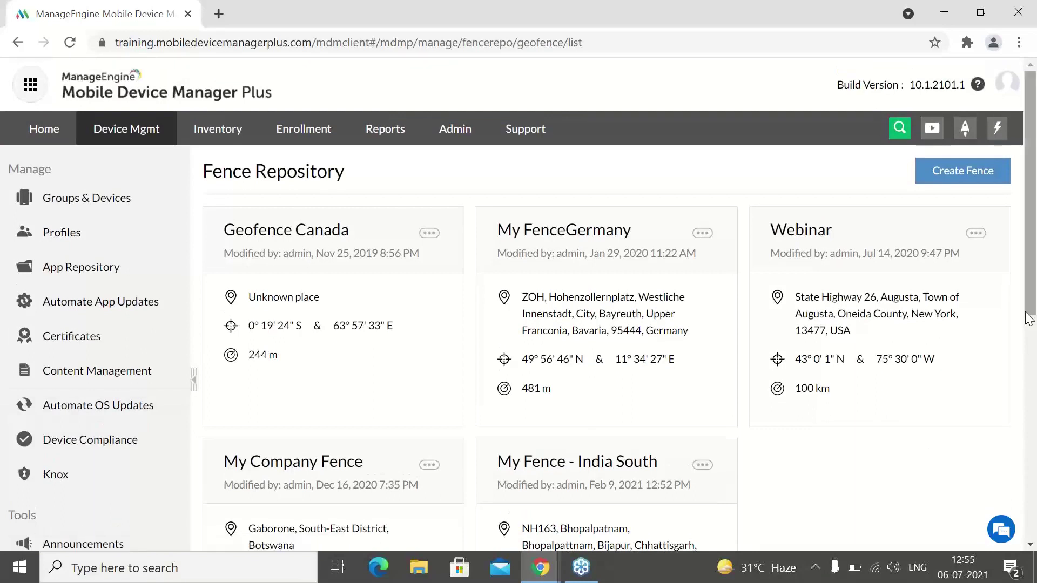
Create a geofence named "My Fence - Training" around Chintaki, Aurad taluku, Bidar district, Karnataka, India, with a radius of 500 km.
left_click(943, 180)
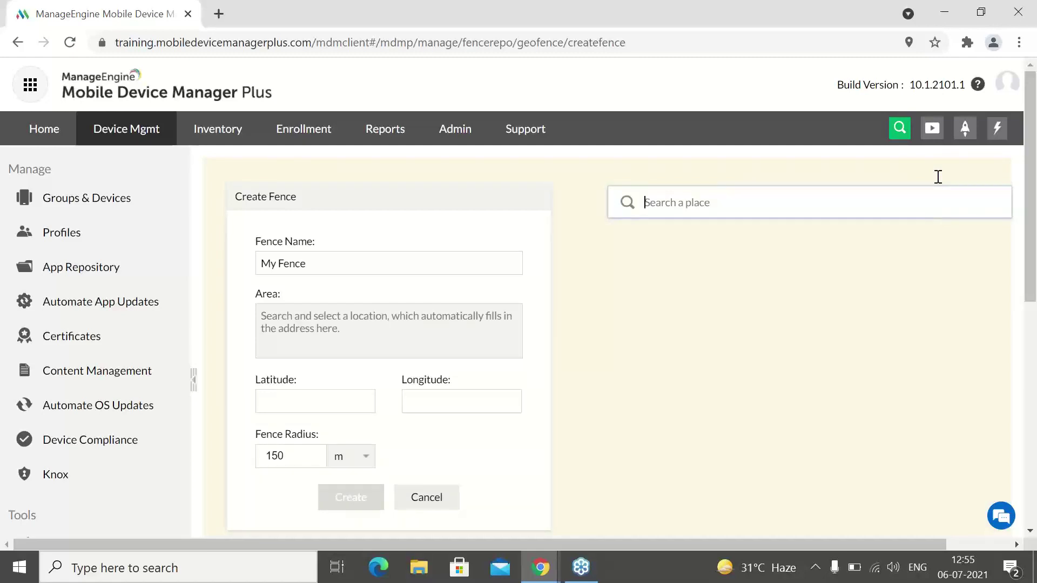
left_click(427, 296)
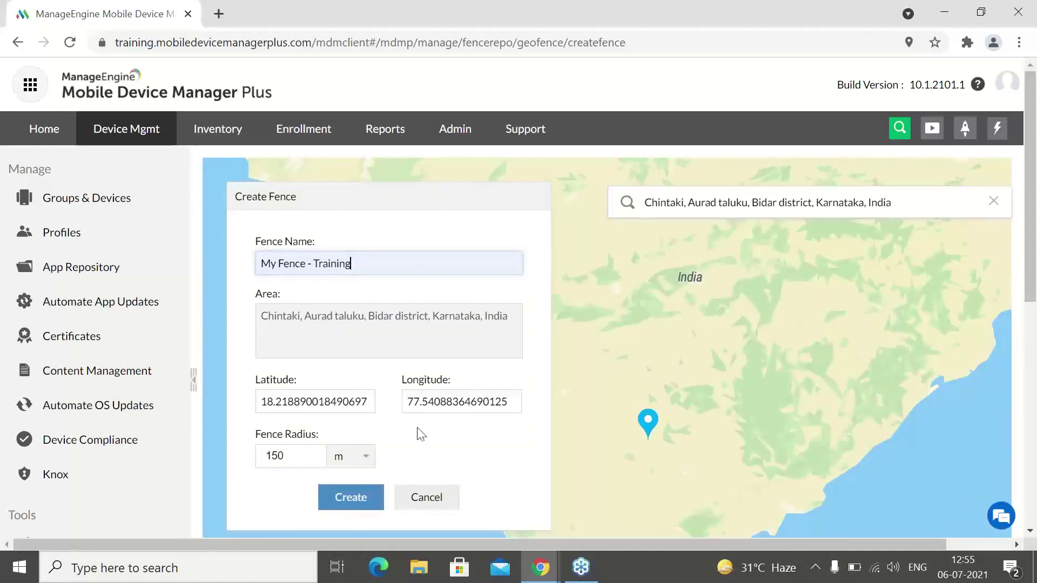
left_click(351, 456)
left_click(353, 486)
left_click(298, 451)
key("BackSpace")
type("500")
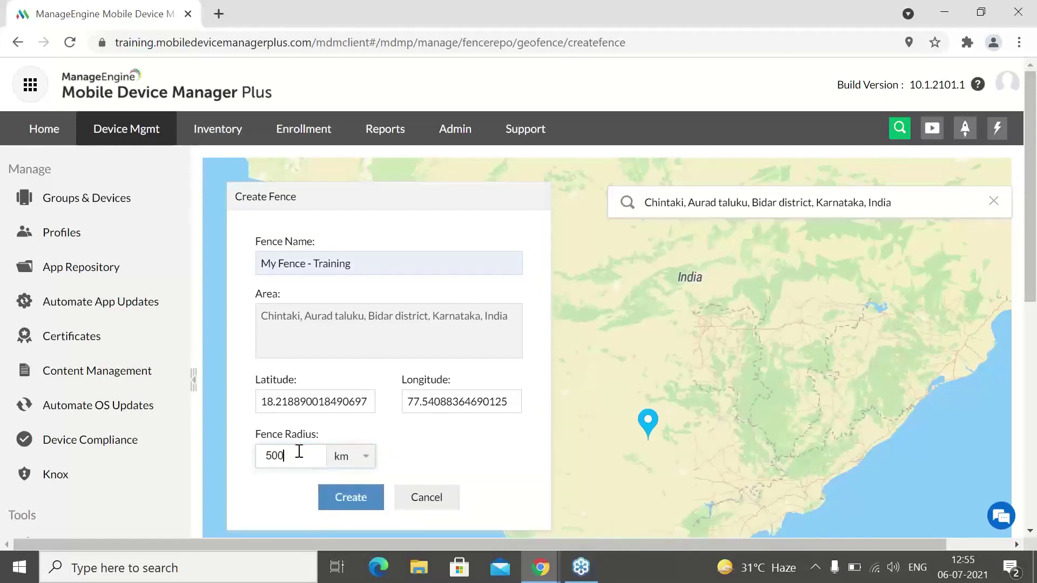
double_click(640, 438)
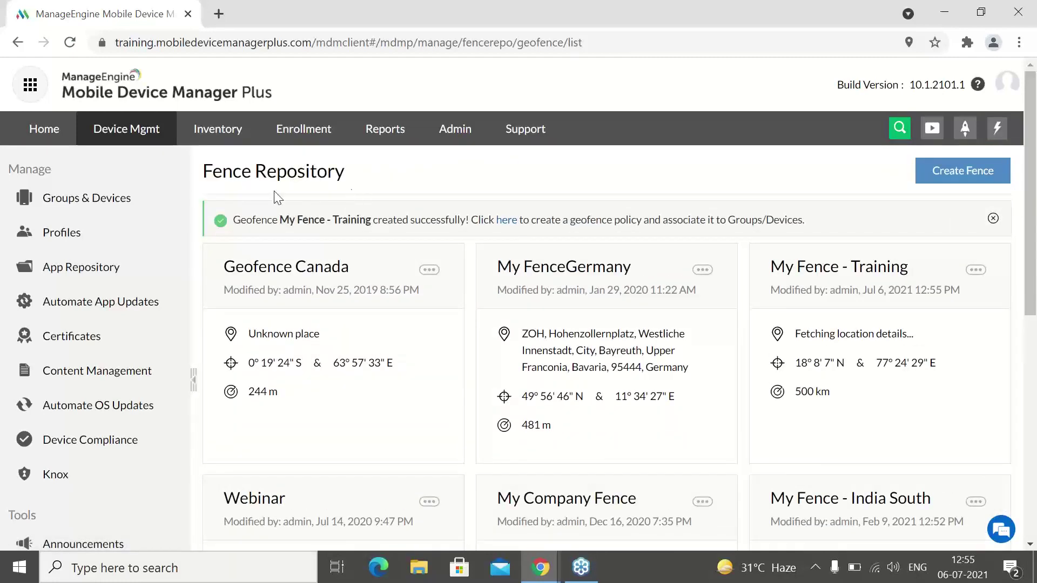
Open the geofencing Fence Policy page.
scroll(1035, 339, "down", 1)
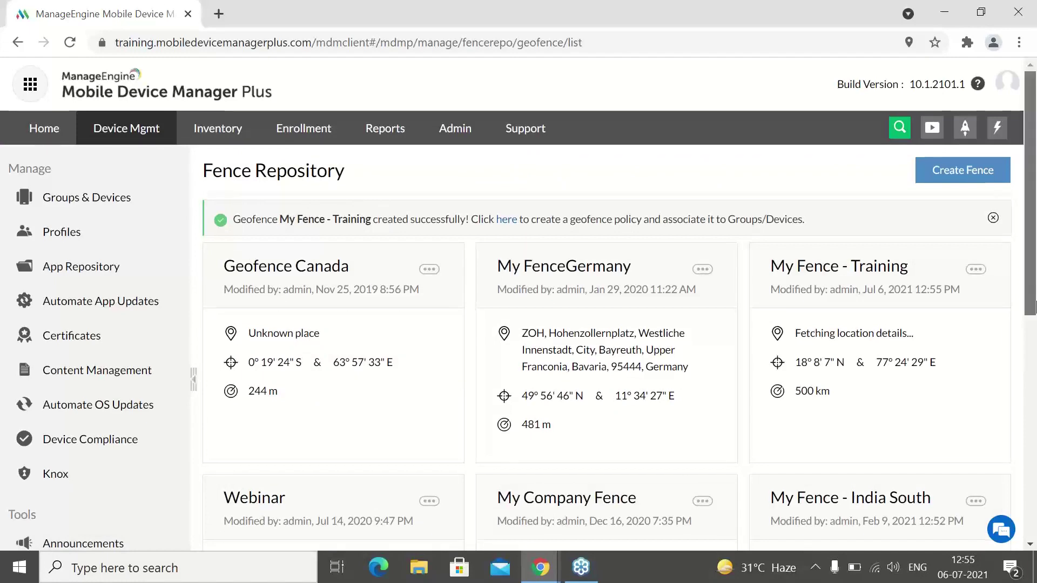
scroll(102, 391, "down", 7)
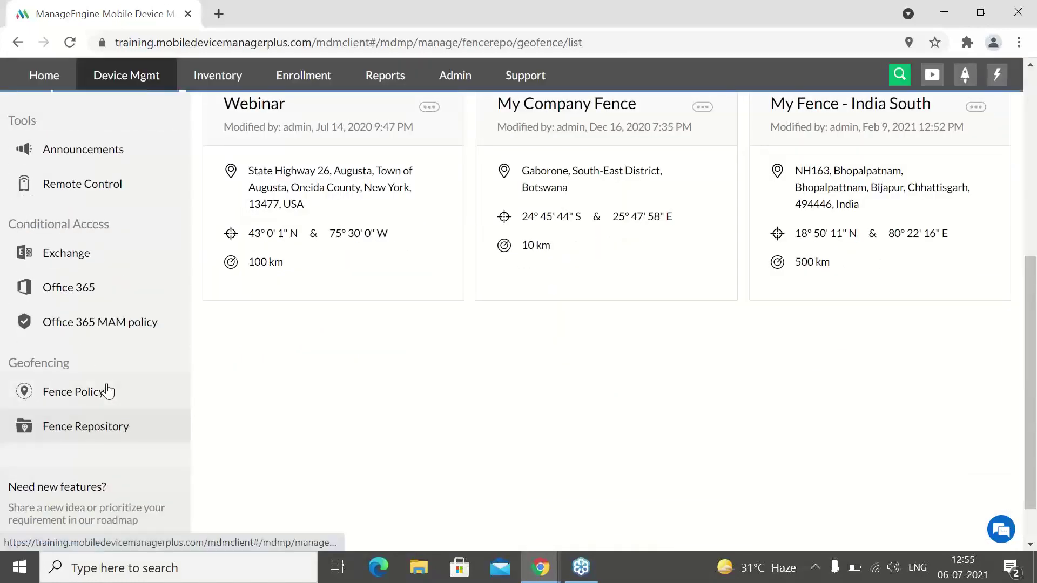
left_click(107, 390)
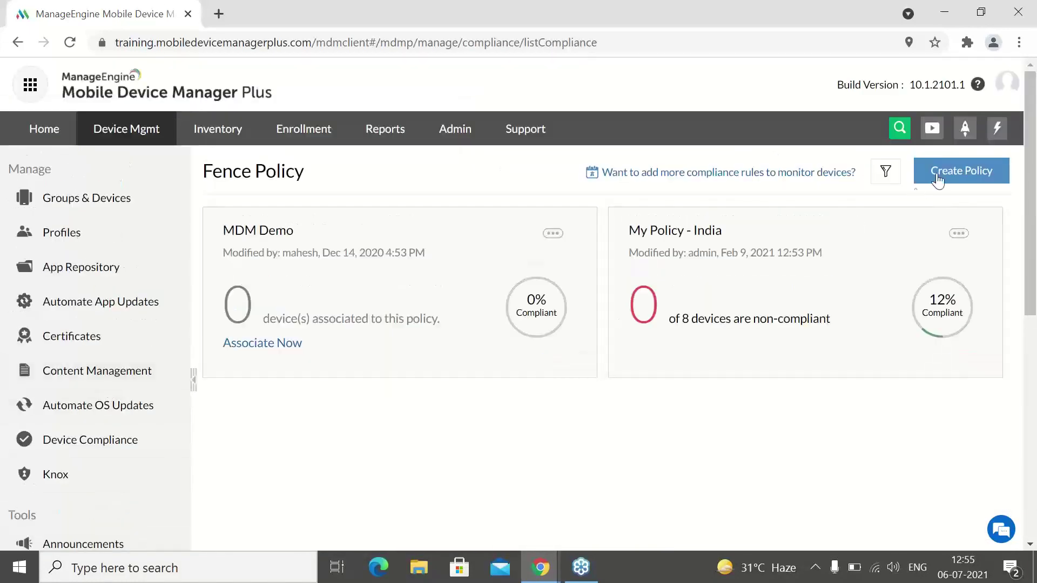
Start a fence policy named "My Policy - training" with a rule for devices not within "My Fence - Training".
left_click(936, 172)
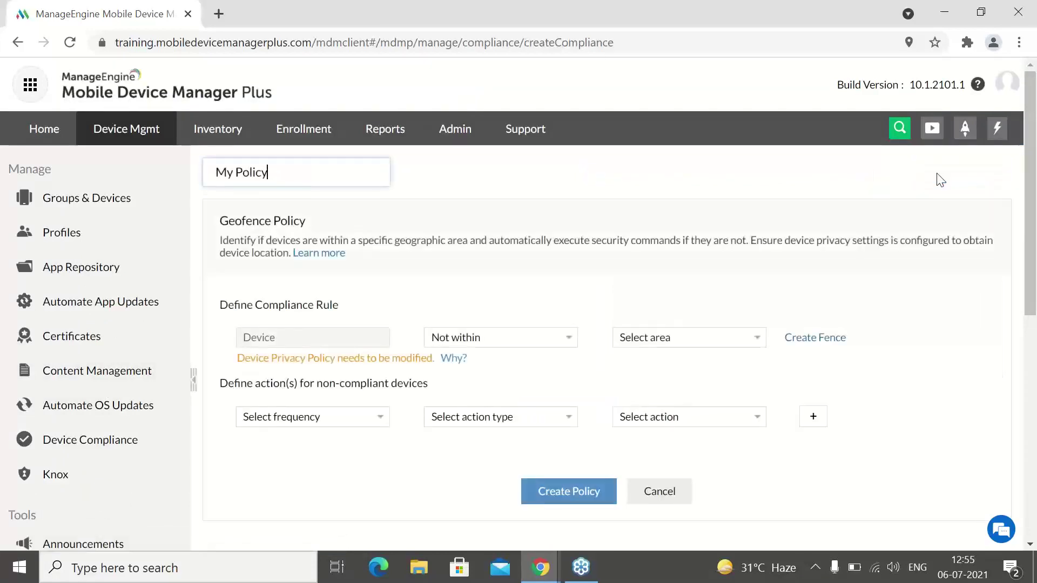
left_click(351, 183)
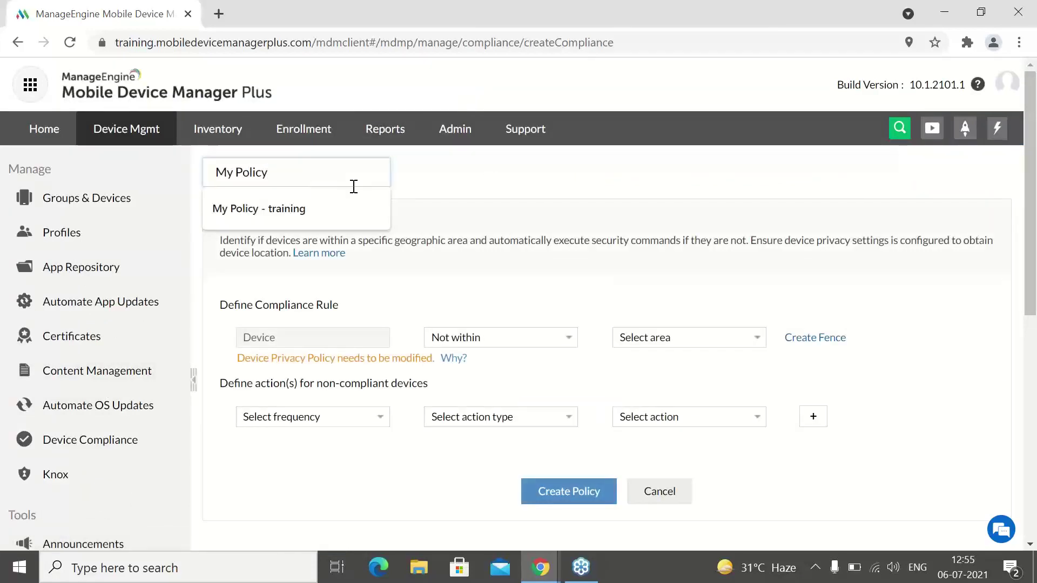
left_click(324, 208)
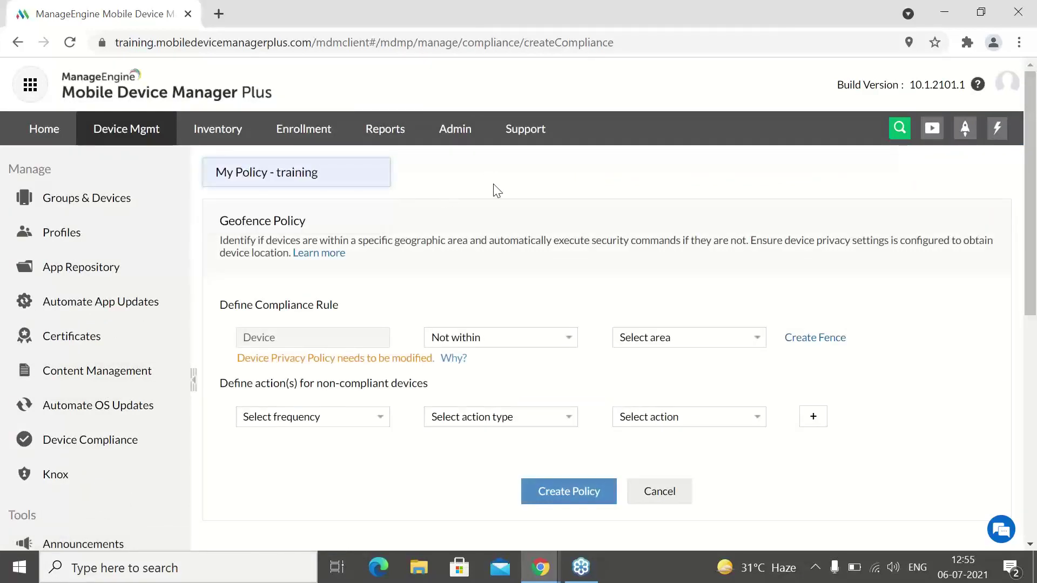
left_click(714, 344)
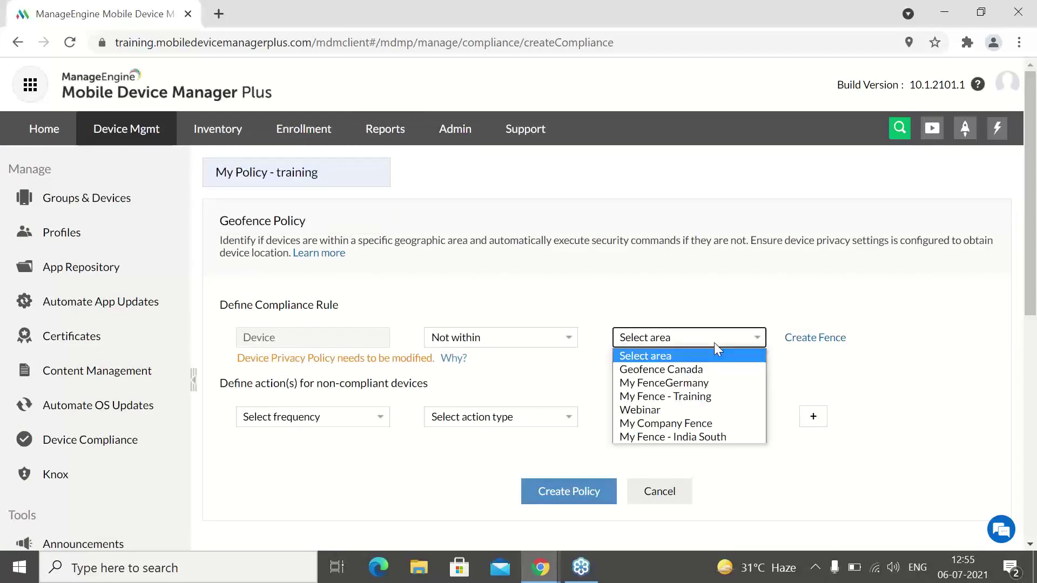
left_click(702, 397)
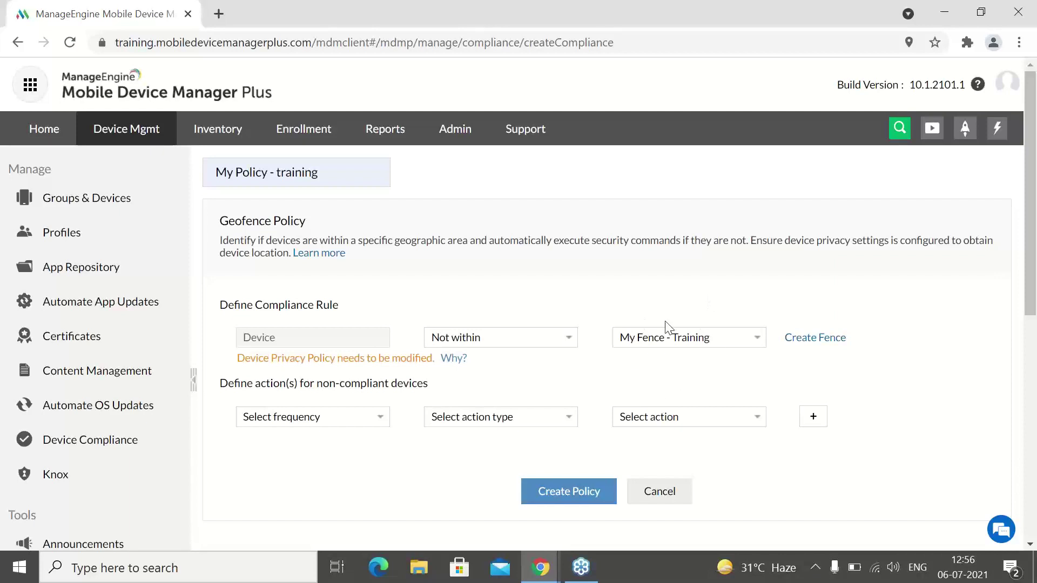
Set the non-compliance frequency to Immediately and its type to Action, review the available actions, and cancel the policy.
left_click(322, 421)
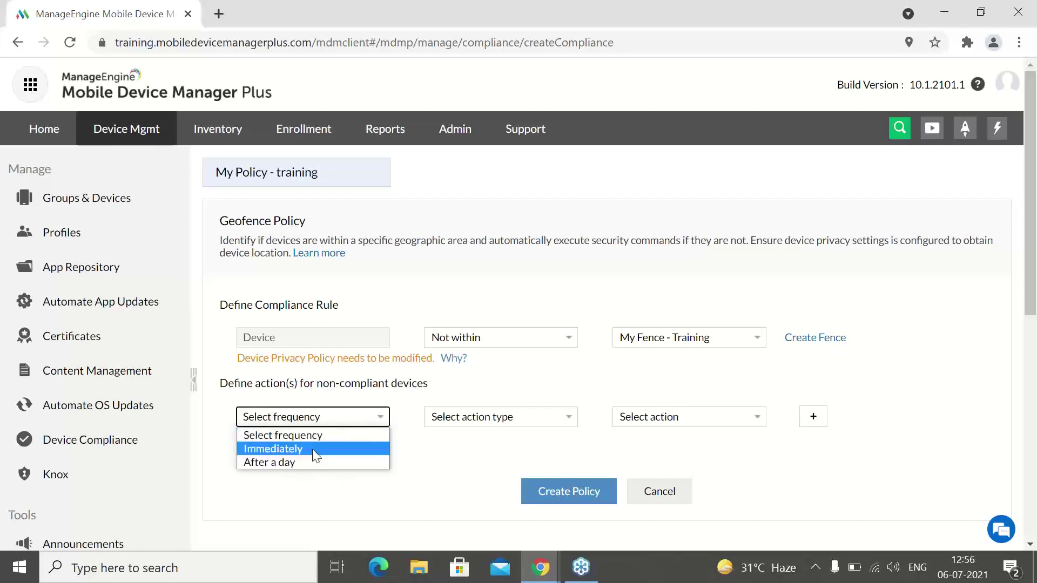
left_click(354, 450)
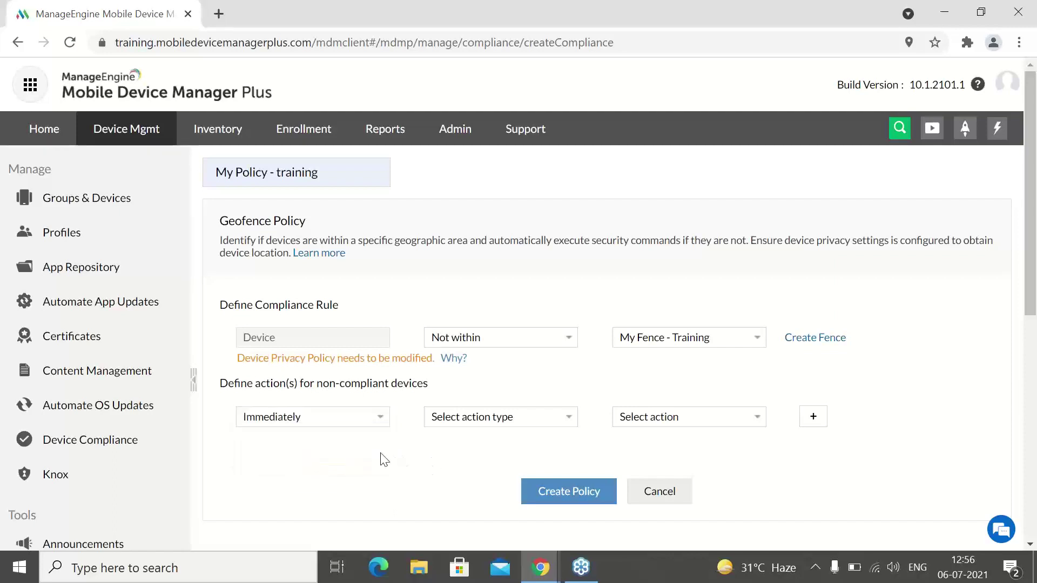
left_click(510, 423)
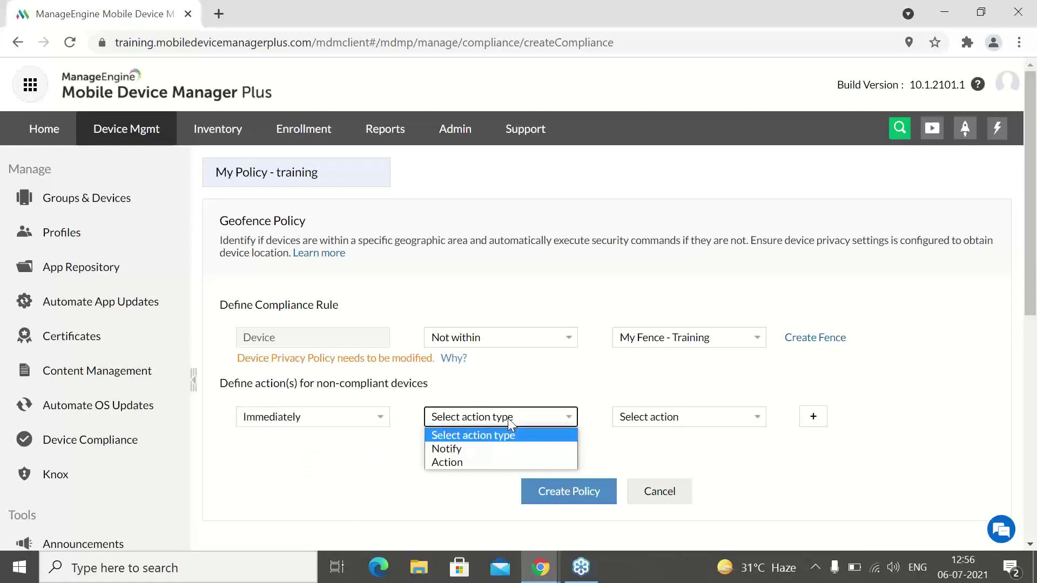
left_click(482, 463)
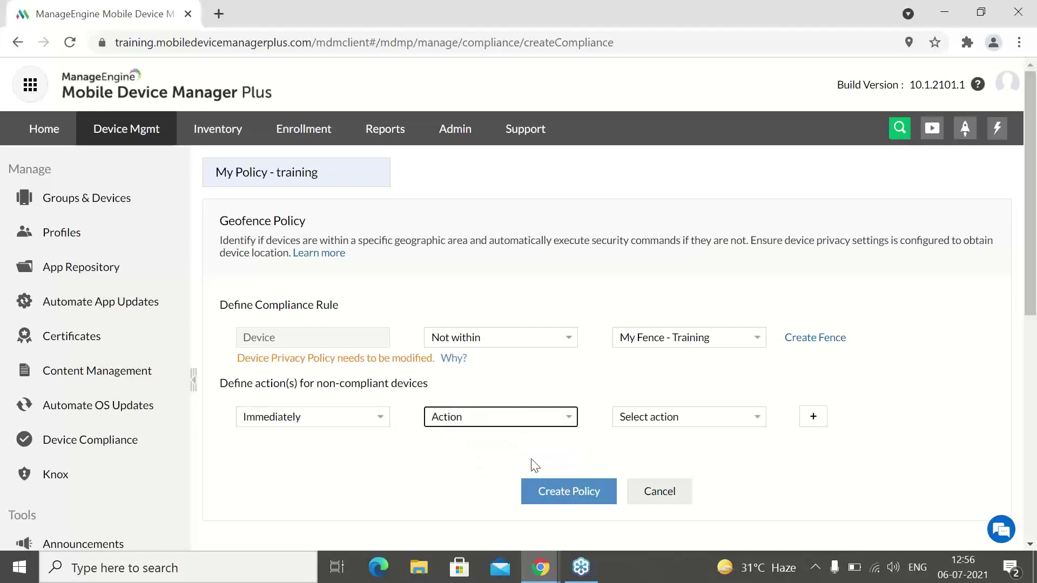
left_click(654, 424)
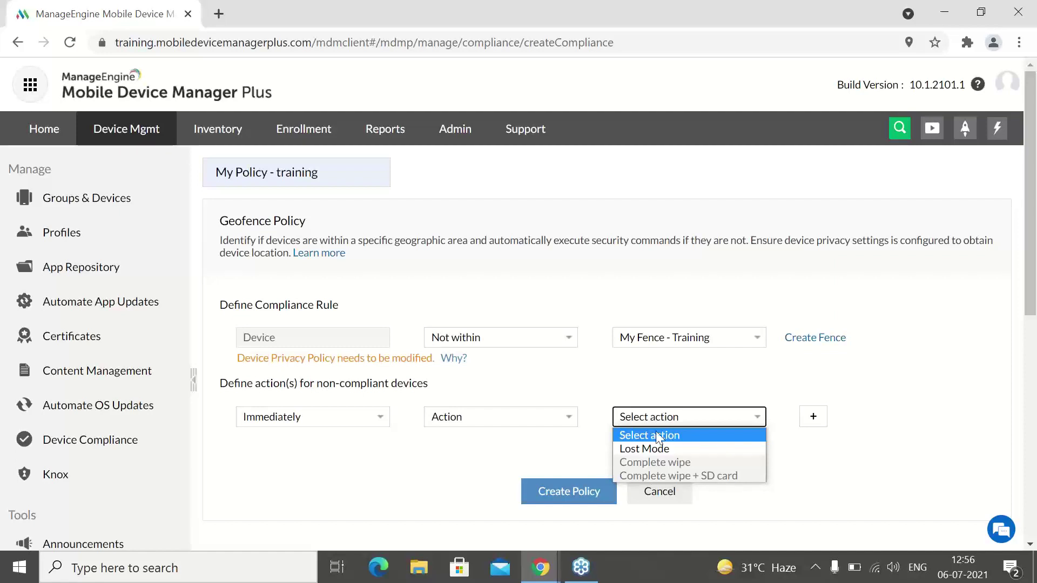
left_click(582, 478)
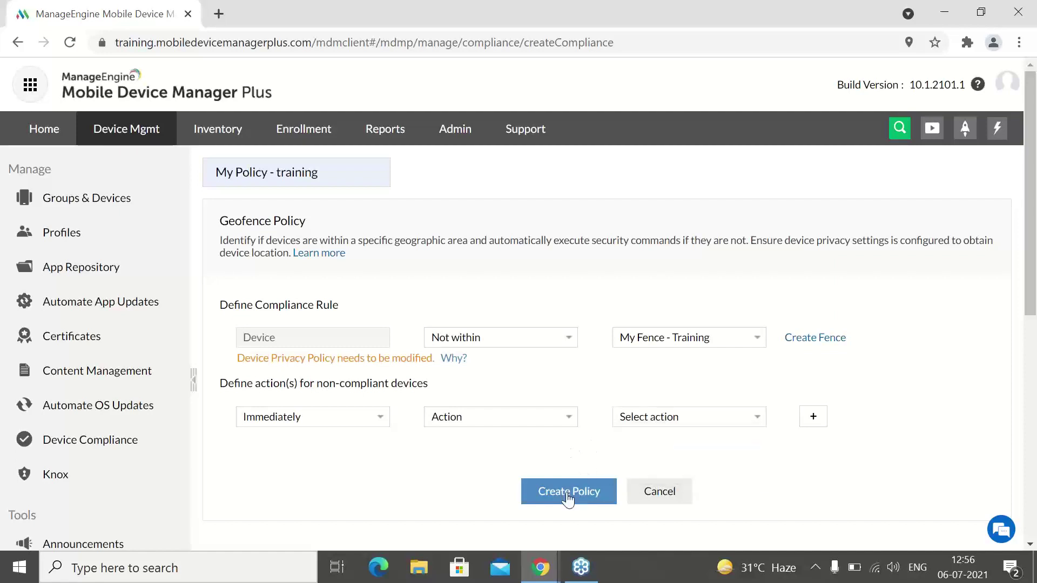
left_click(667, 507)
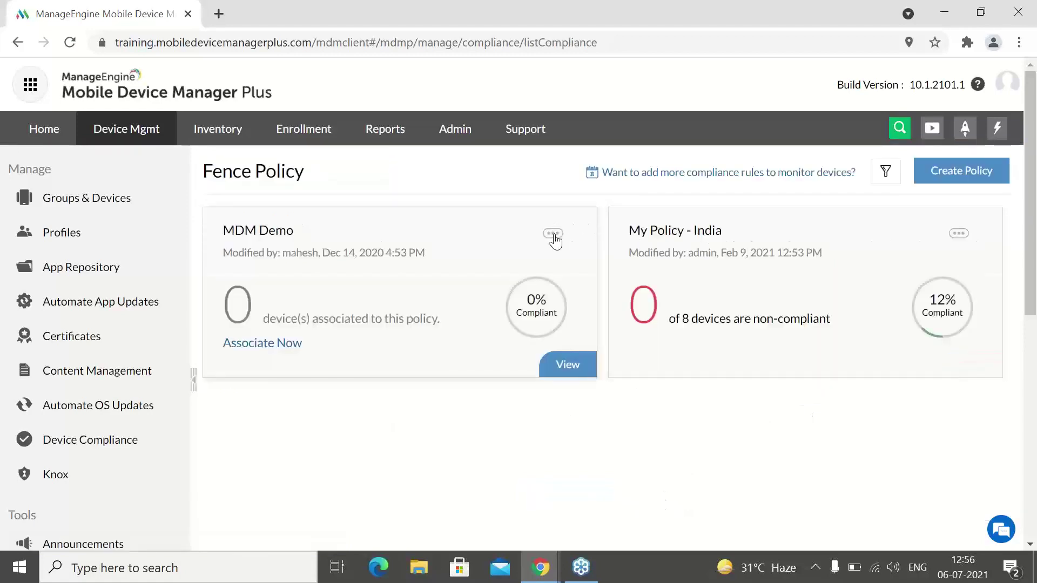
Associate the MDM Demo fence policy with the user groups Group1 and MDM (11 members).
left_click(553, 234)
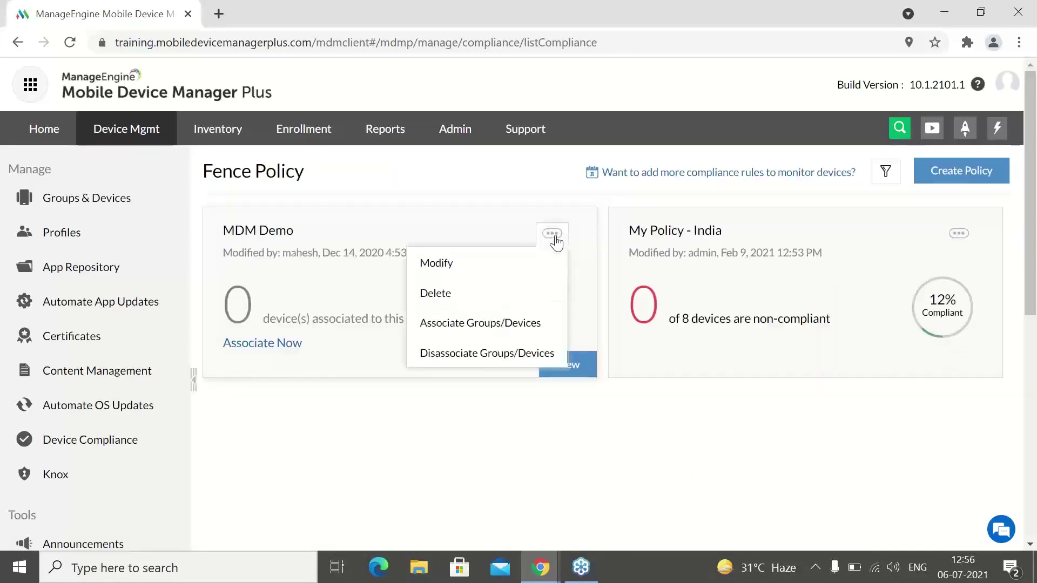
left_click(518, 322)
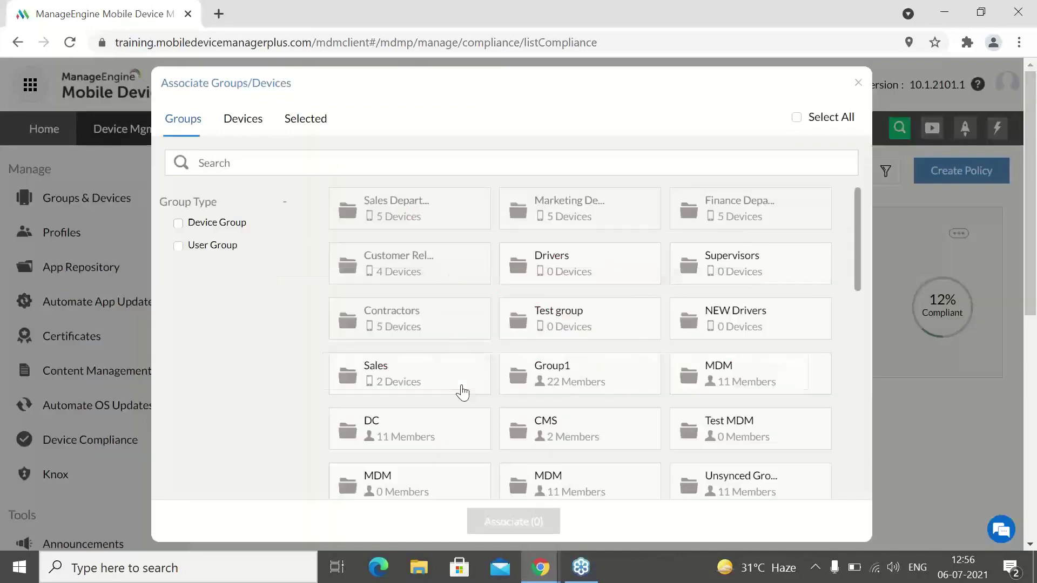
left_click(540, 379)
left_click(732, 387)
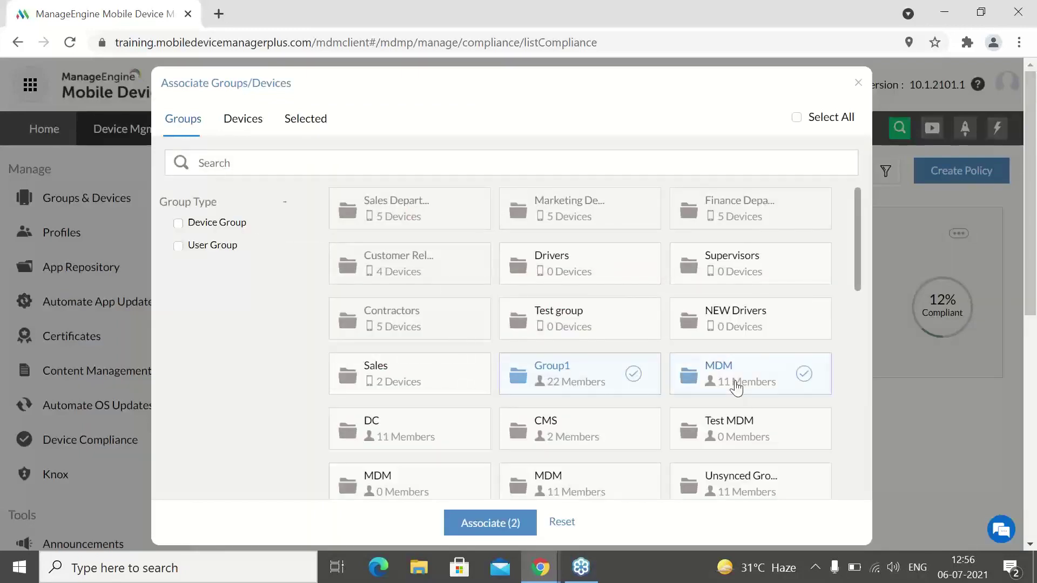
left_click(489, 523)
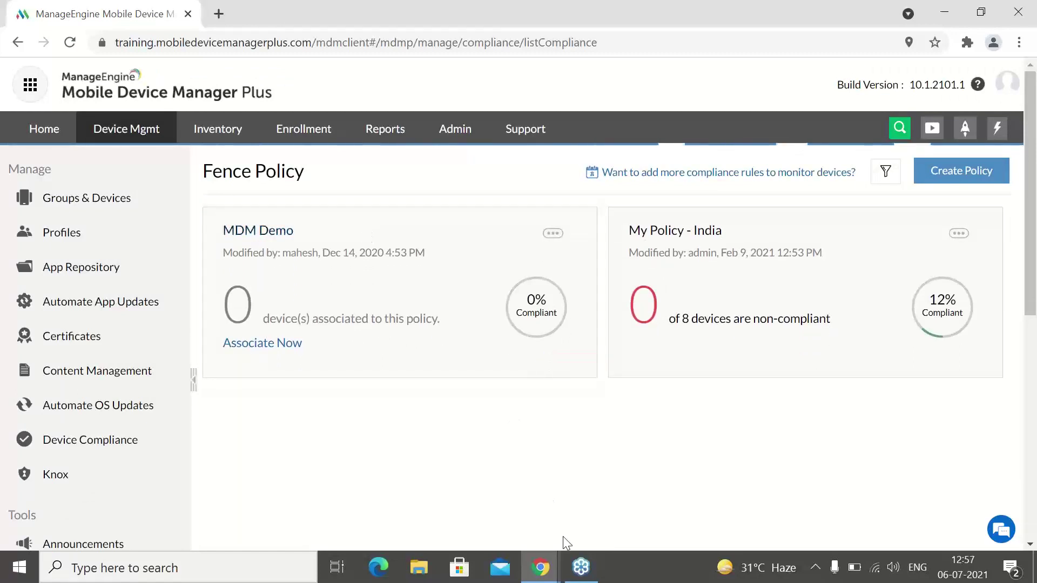
Switch to the slide presentation and advance to the slide on the disadvantages of running outdated OS versions.
mouse_move(539, 567)
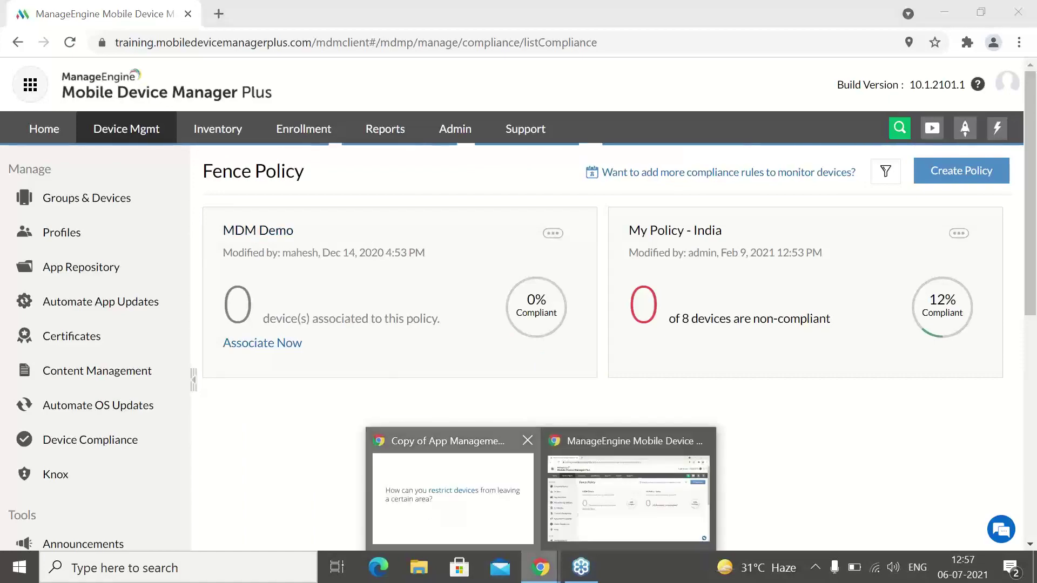
left_click(453, 488)
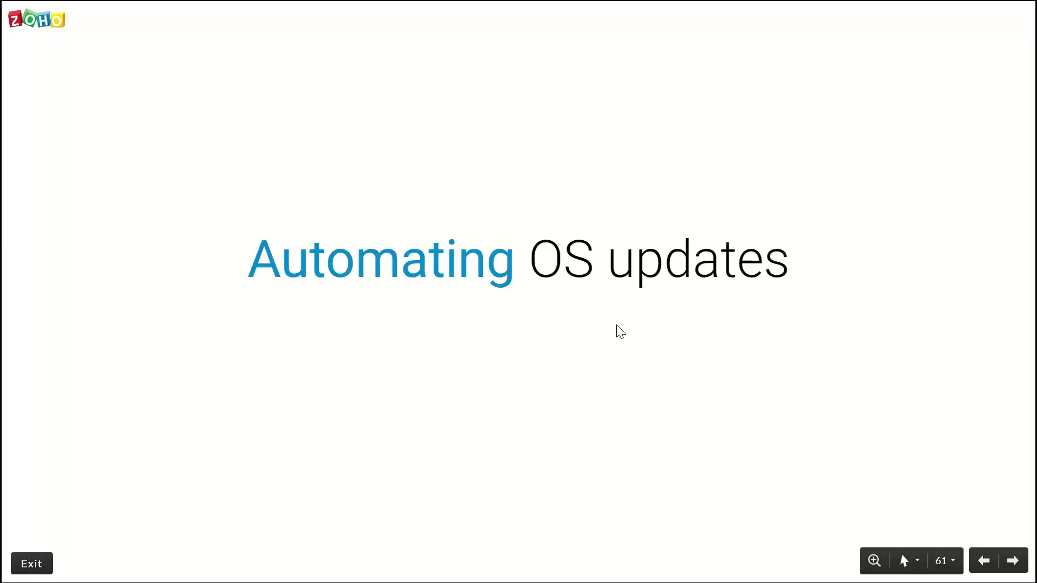
key("Right")
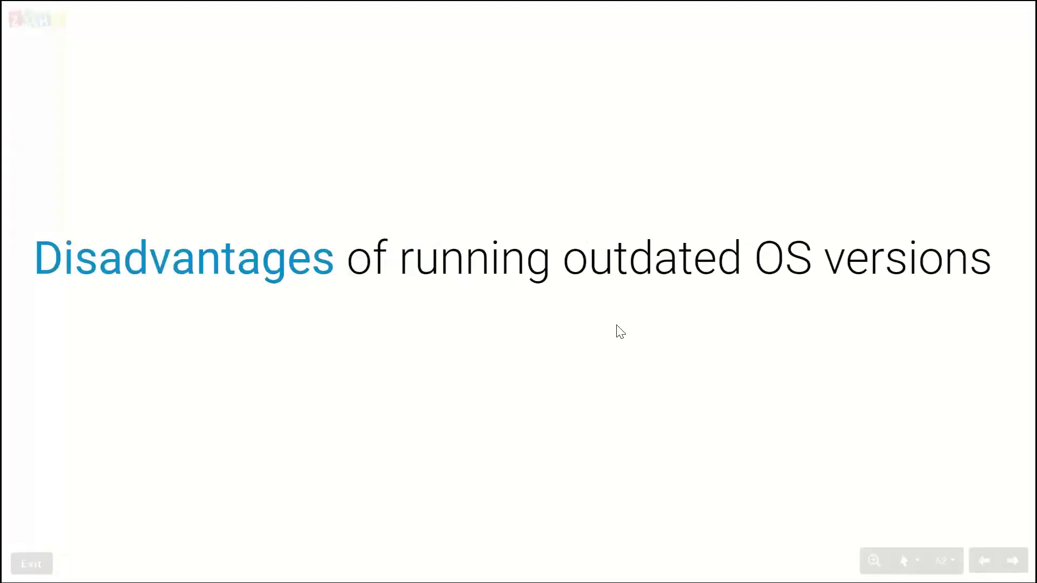
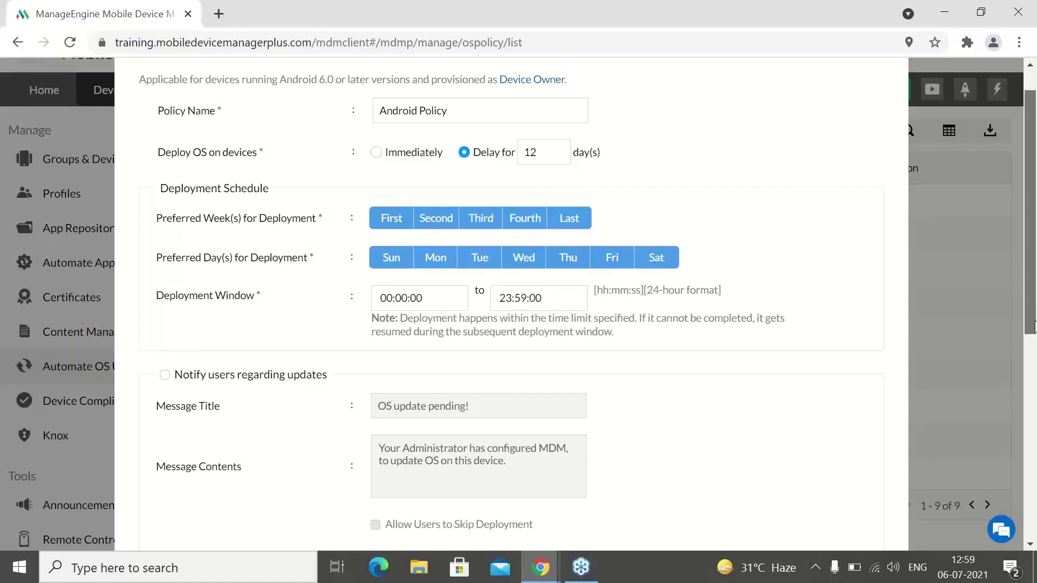
Enable update notifications and allow users to skip deployment in the Android OS update policy, then close it without saving.
scroll(1033, 327, "down", 2)
left_click(165, 286)
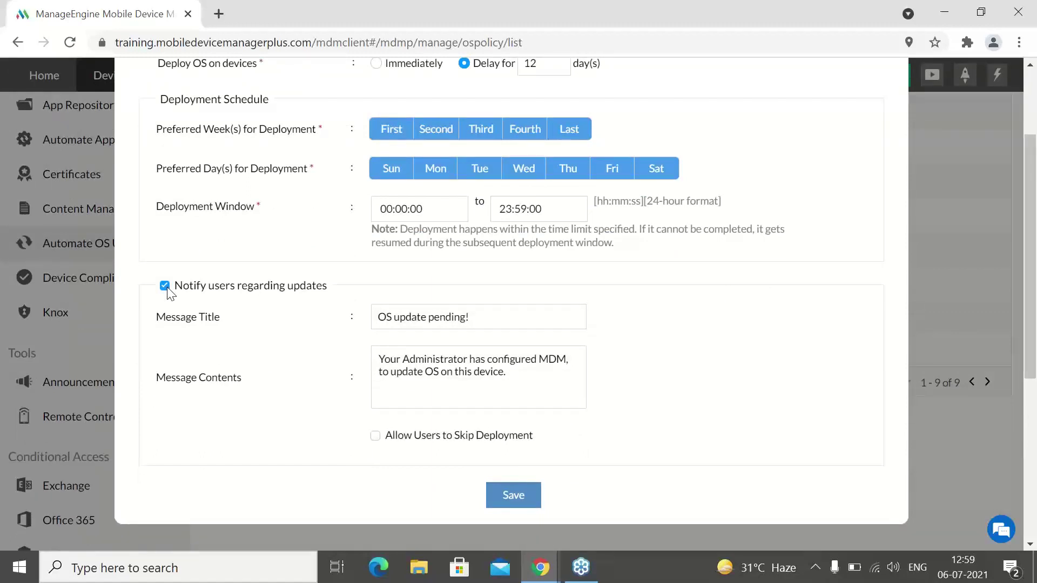
left_click(374, 437)
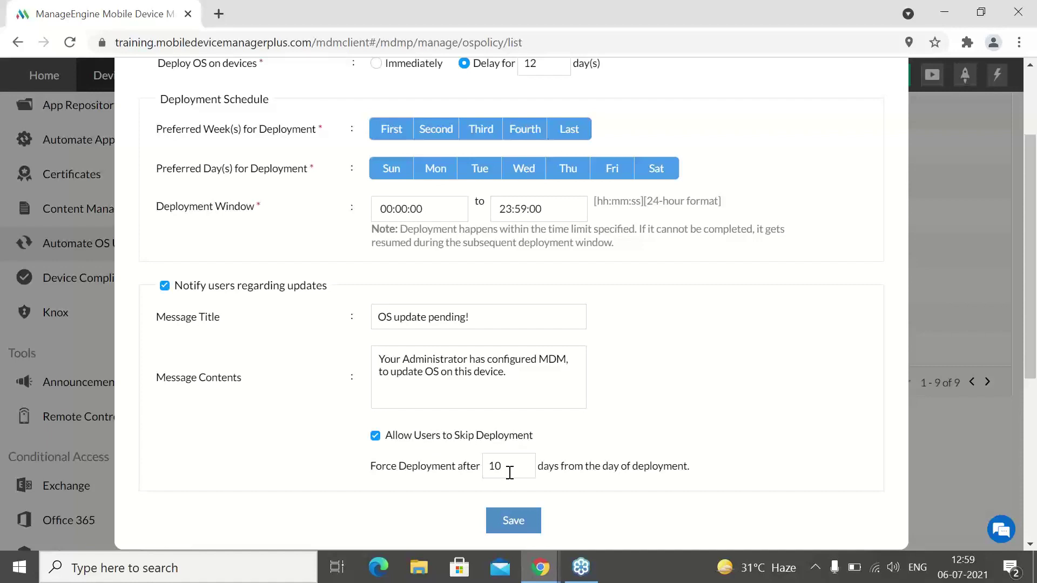
scroll(964, 192, "up", 3)
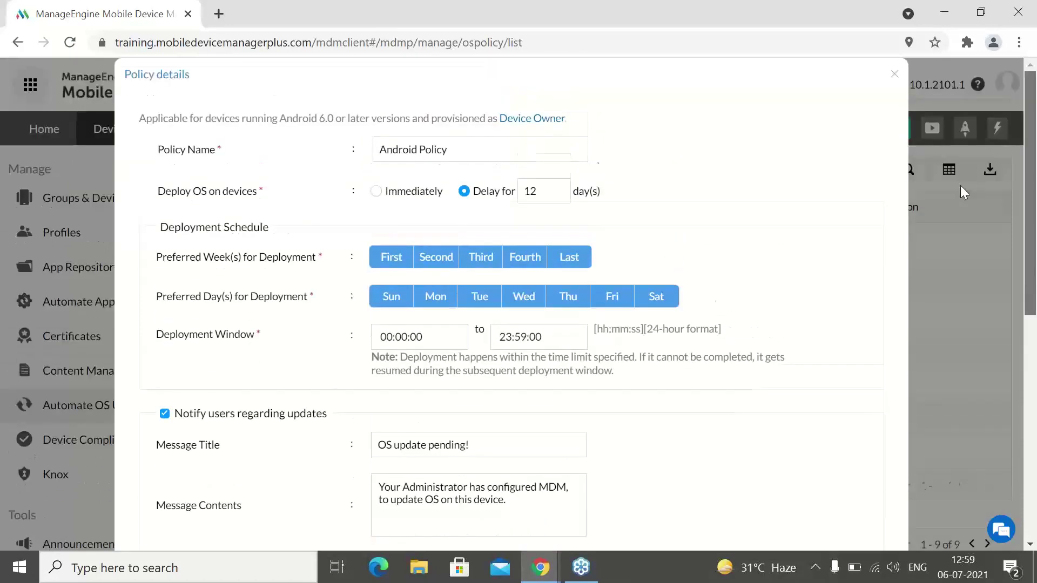
left_click(894, 75)
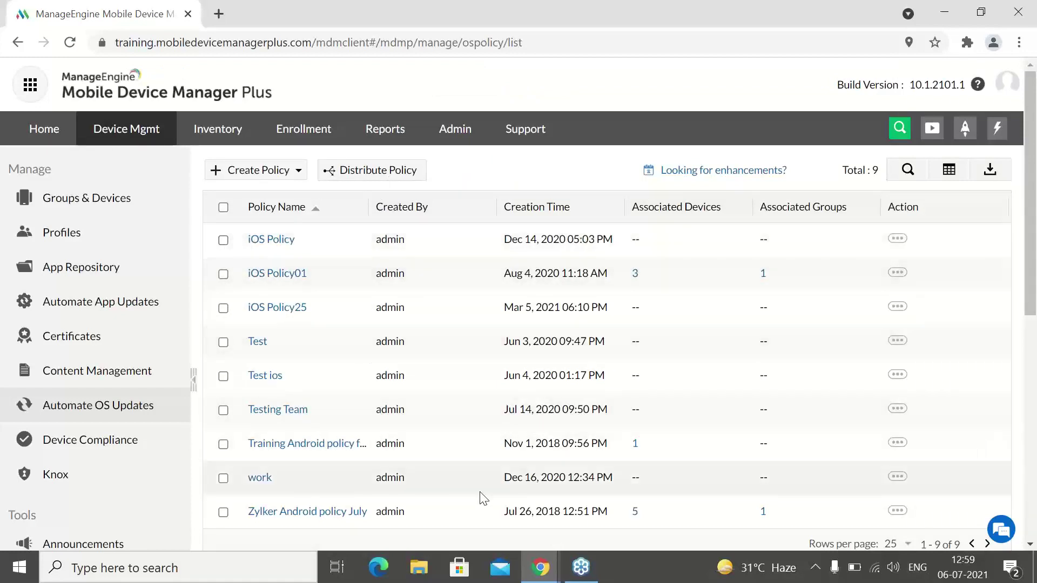
Switch to the slide presentation and advance past the slide on the advantages of automated OS updates.
left_click(540, 567)
left_click(439, 501)
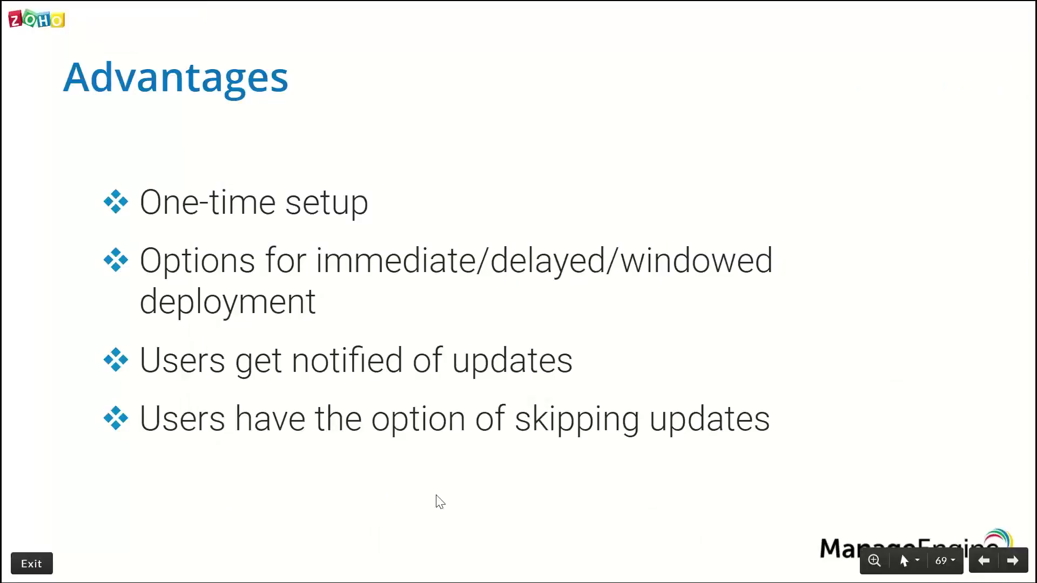
key("Right")
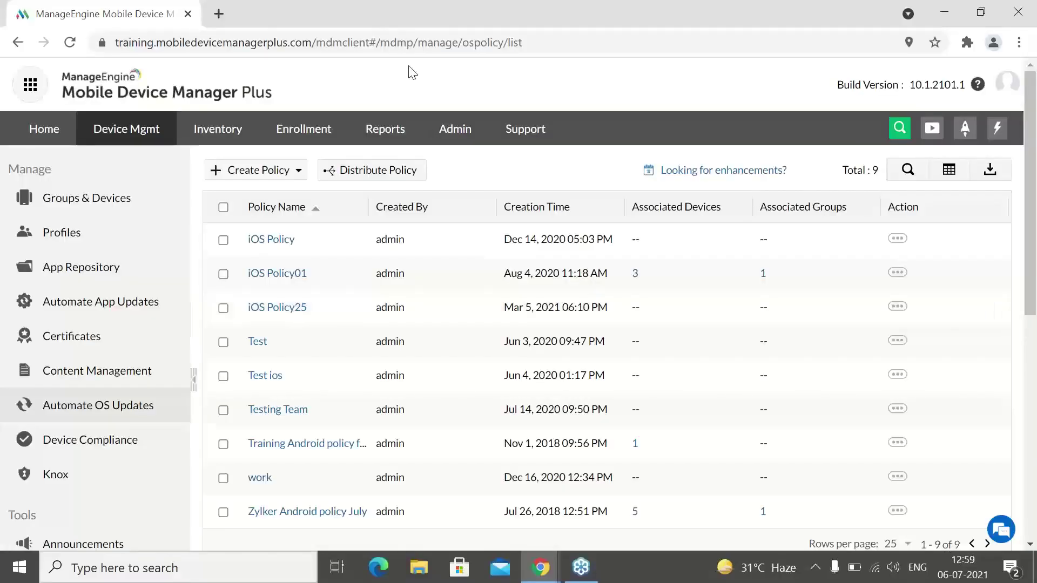
Open the device inventory in Mobile Device Manager Plus and go to the list of managed devices.
left_click(227, 131)
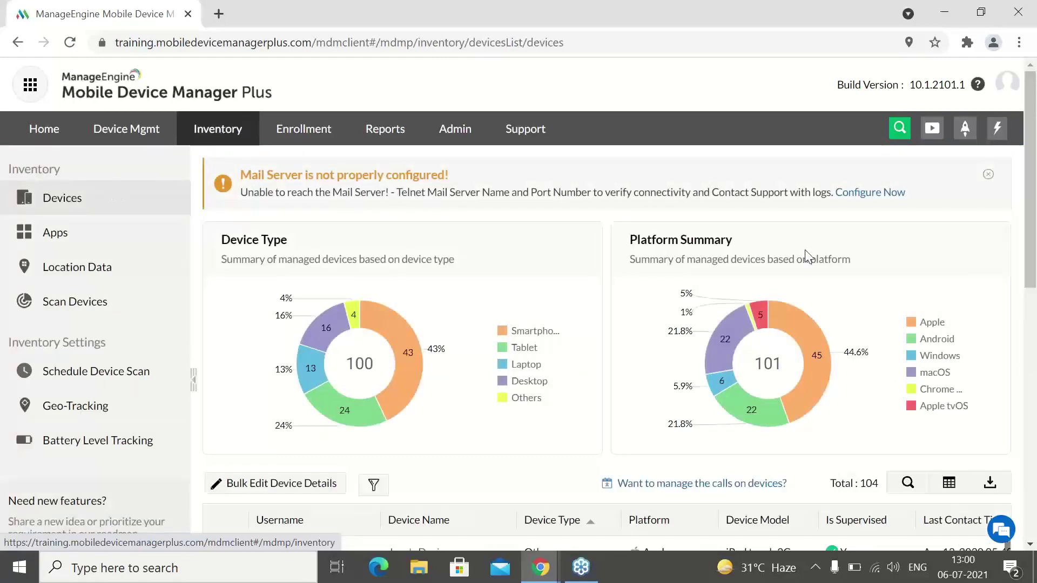
left_click_drag(1032, 285, 1029, 421)
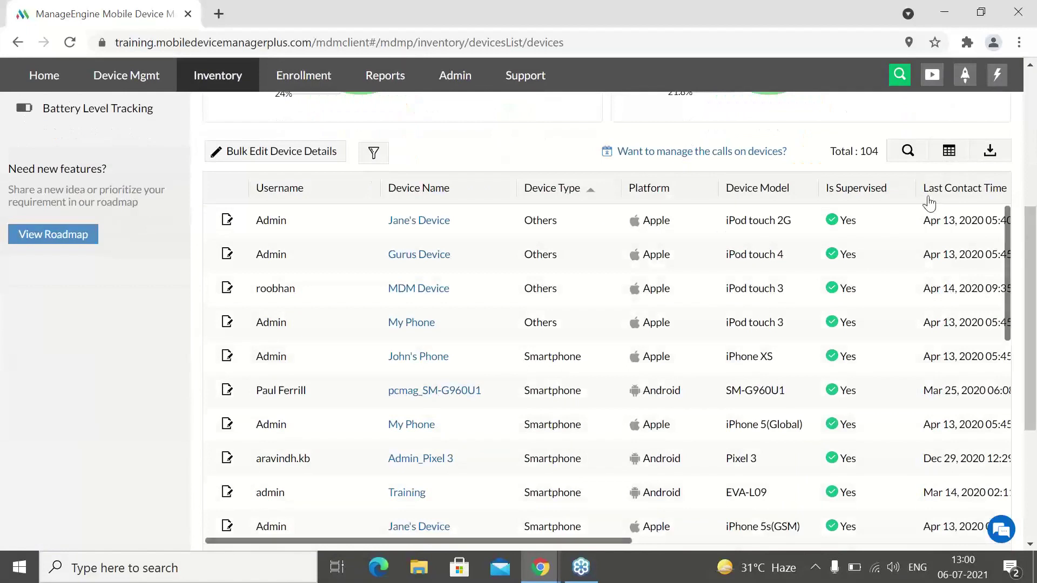
Filter the managed devices by the device name of the SM-G935F Android smartphone and open its summary.
left_click(410, 187)
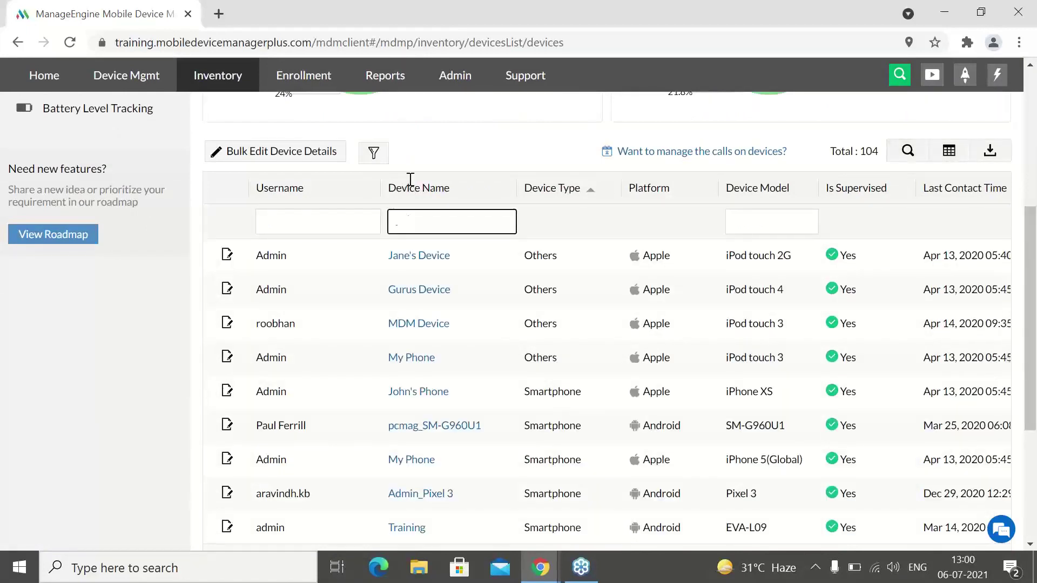
type("JOhn")
key("BackSpace")
key("BackSpace")
key("BackSpace")
type("ohn")
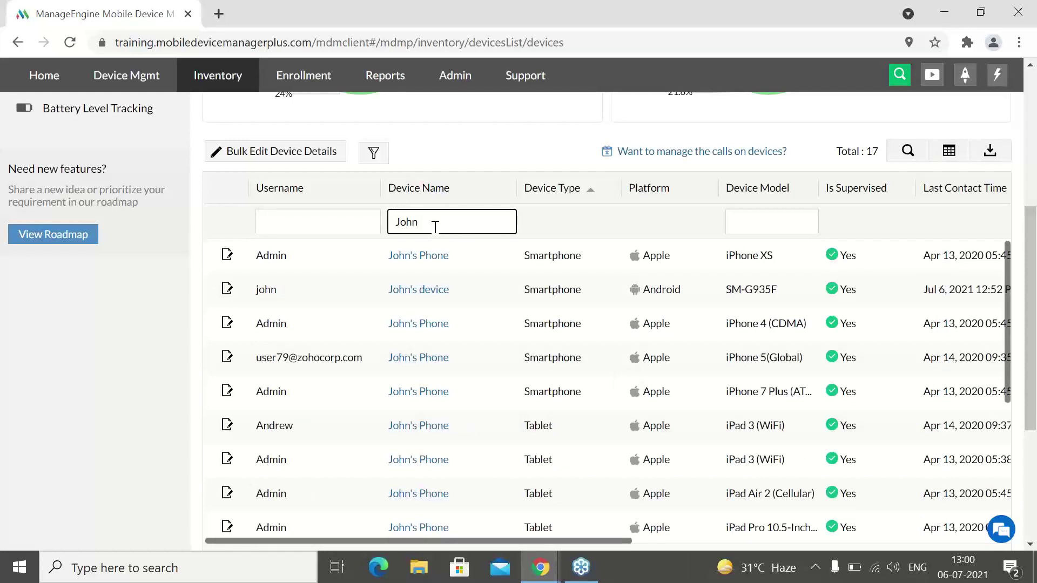
type("'s device")
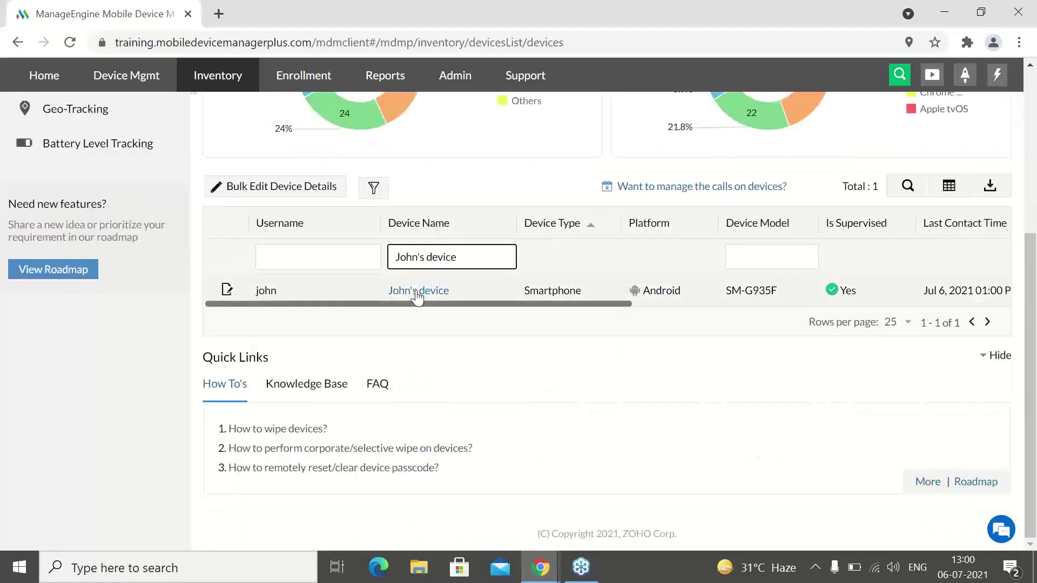
left_click(416, 293)
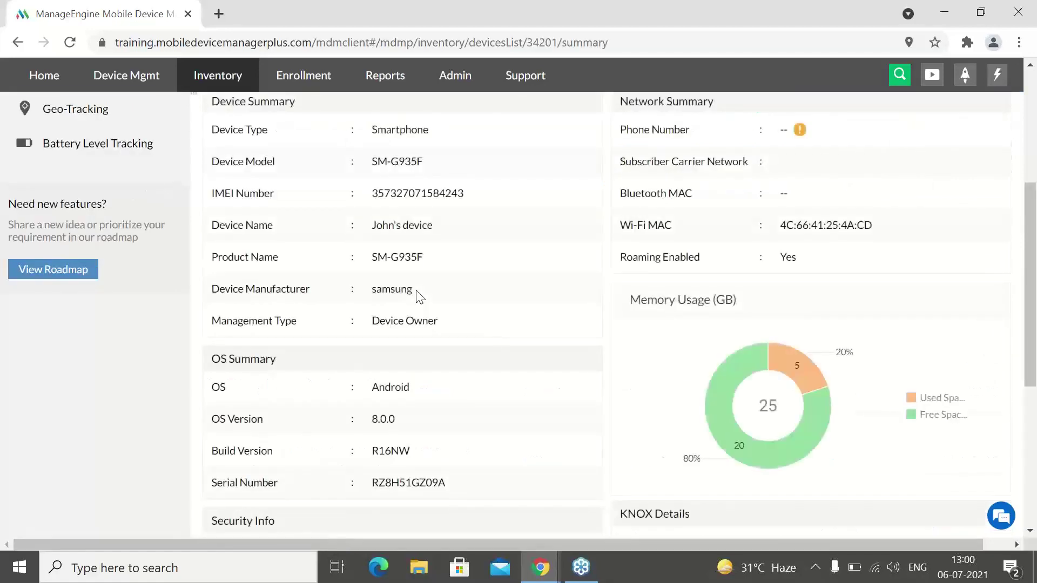
scroll(1033, 316, "up", 2)
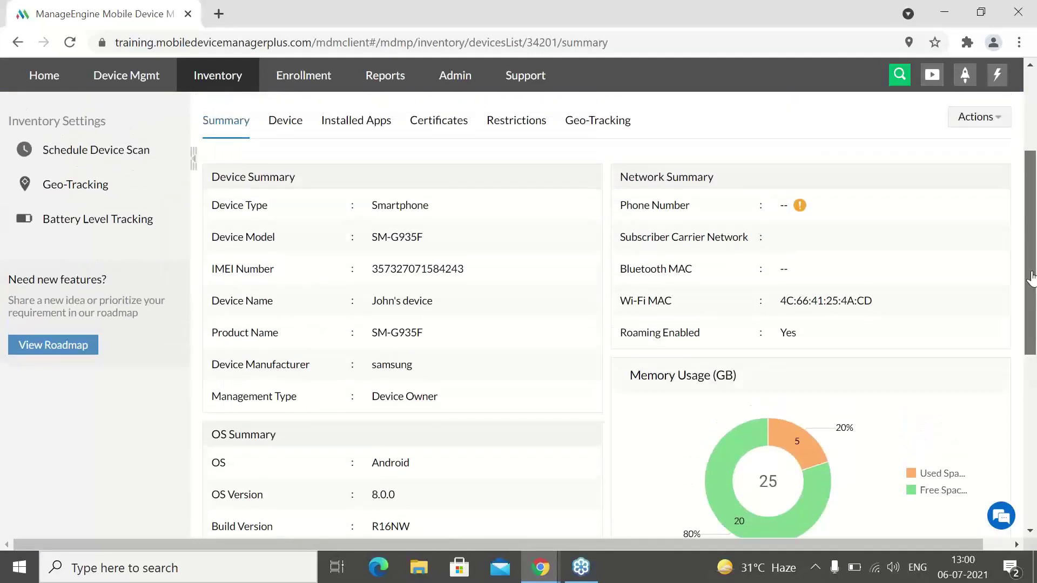
Start enabling Lost Mode on the device, keeping the default message, and continue to the passcode and reason form.
left_click(977, 151)
mouse_move(986, 187)
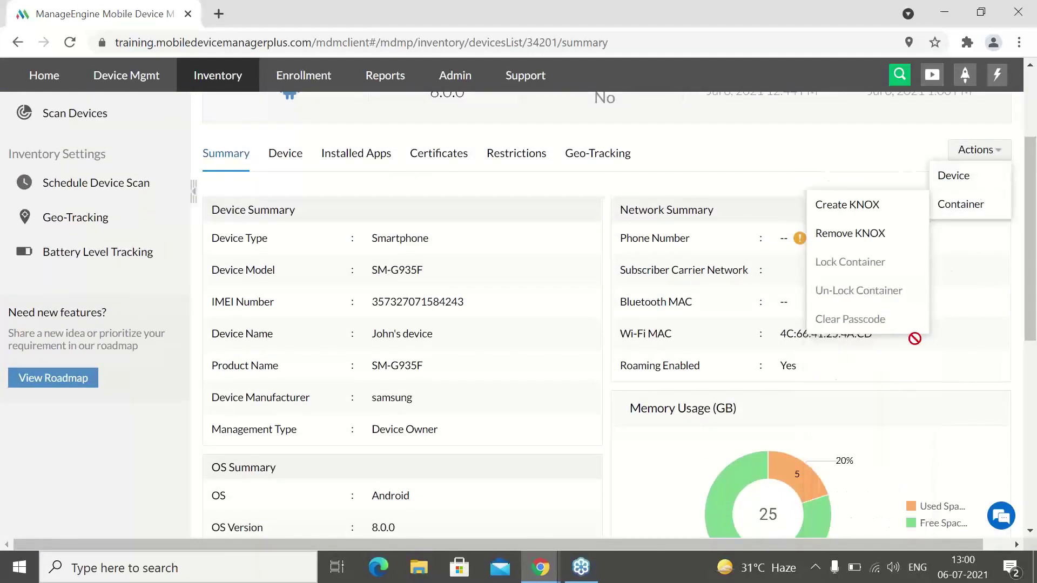
left_click(851, 434)
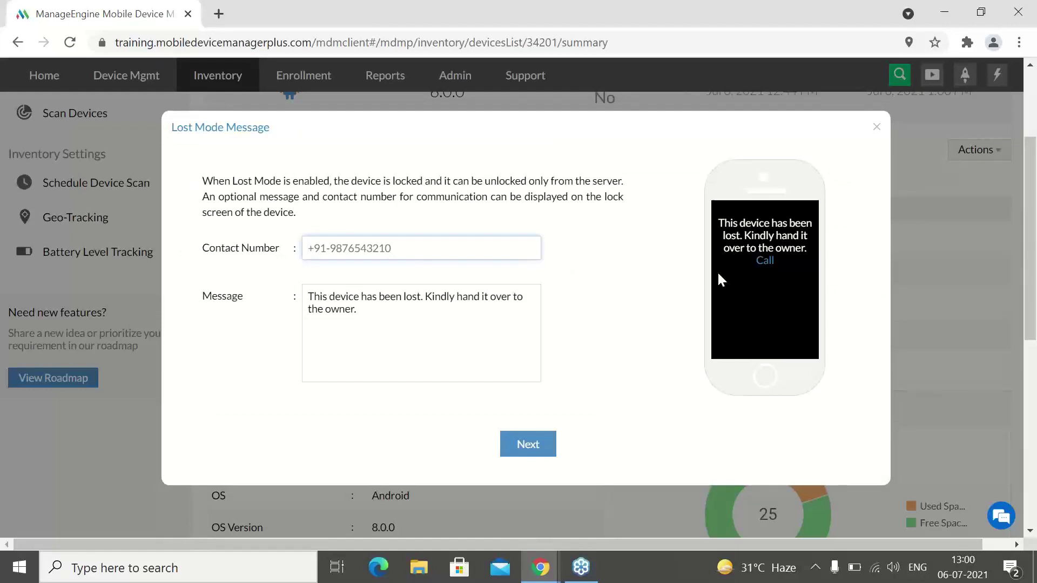
left_click(537, 448)
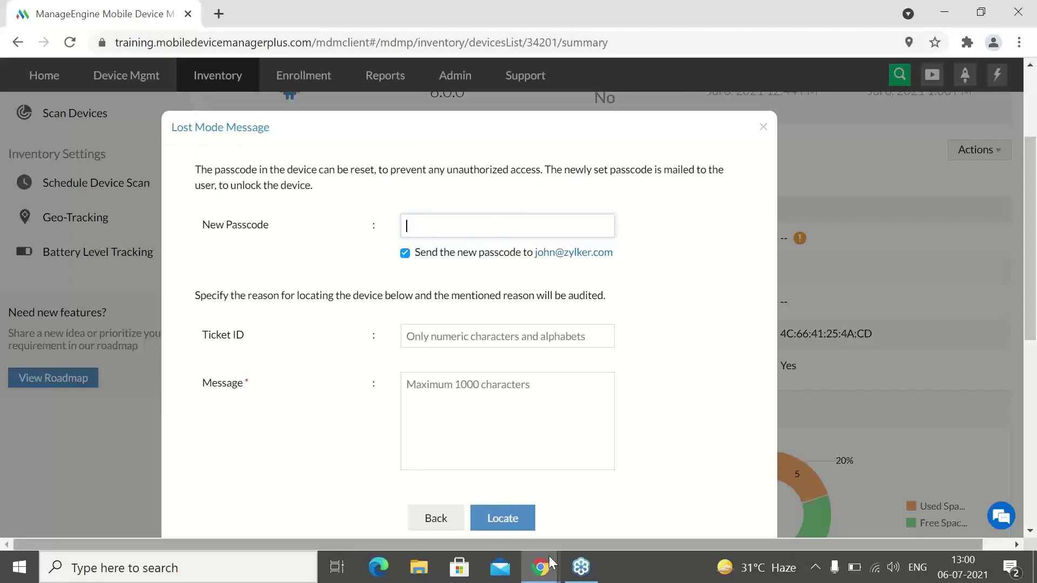
Switch to the slide presentation and advance to the slide on Lost Mode on the device.
mouse_move(540, 567)
left_click(451, 480)
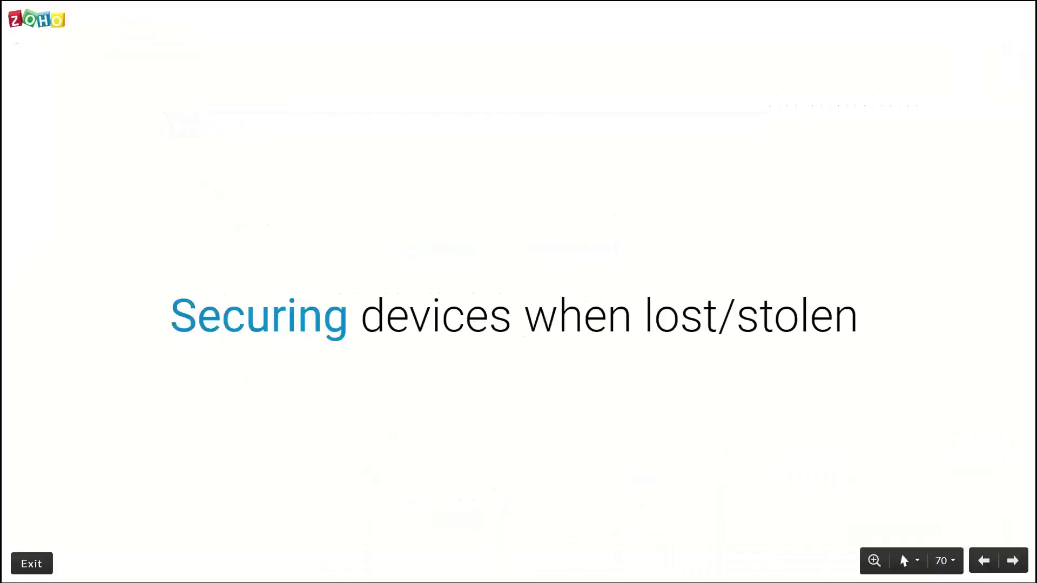
key("Right")
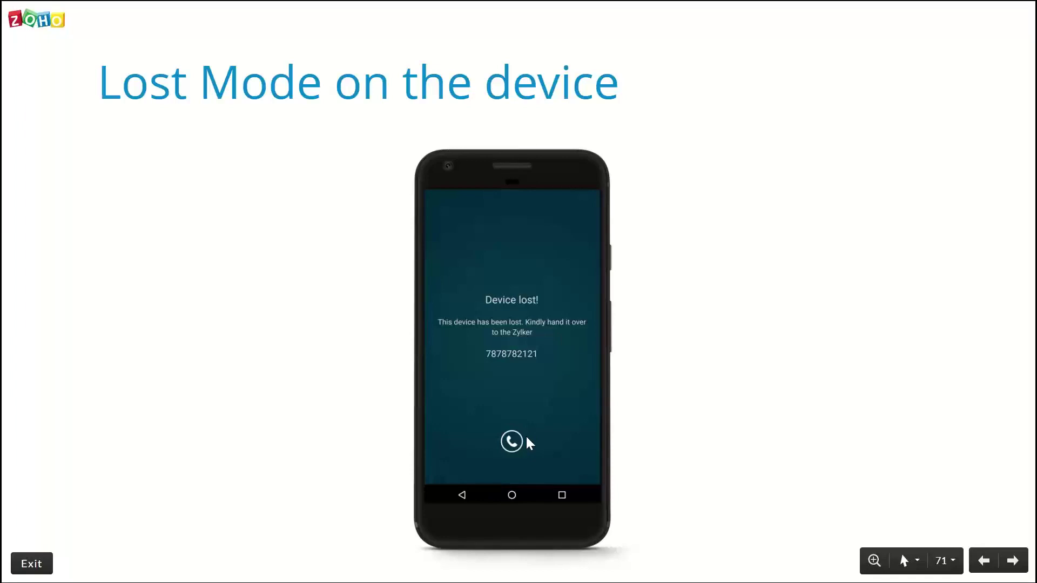
Return to Mobile Device Manager Plus, close the Lost Mode form without locating the device, and review its available remote actions.
key("alt+Tab")
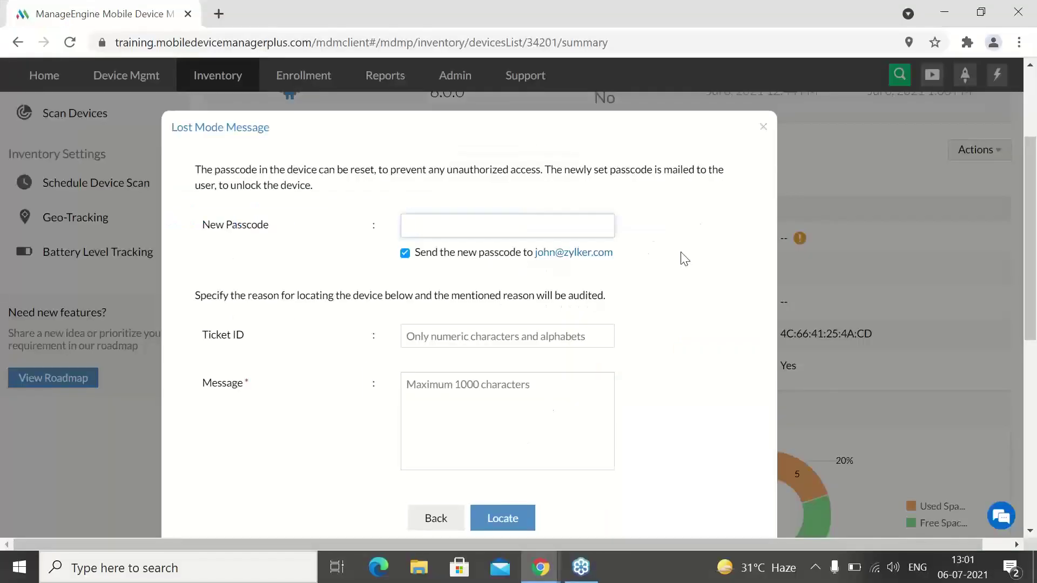
left_click(764, 129)
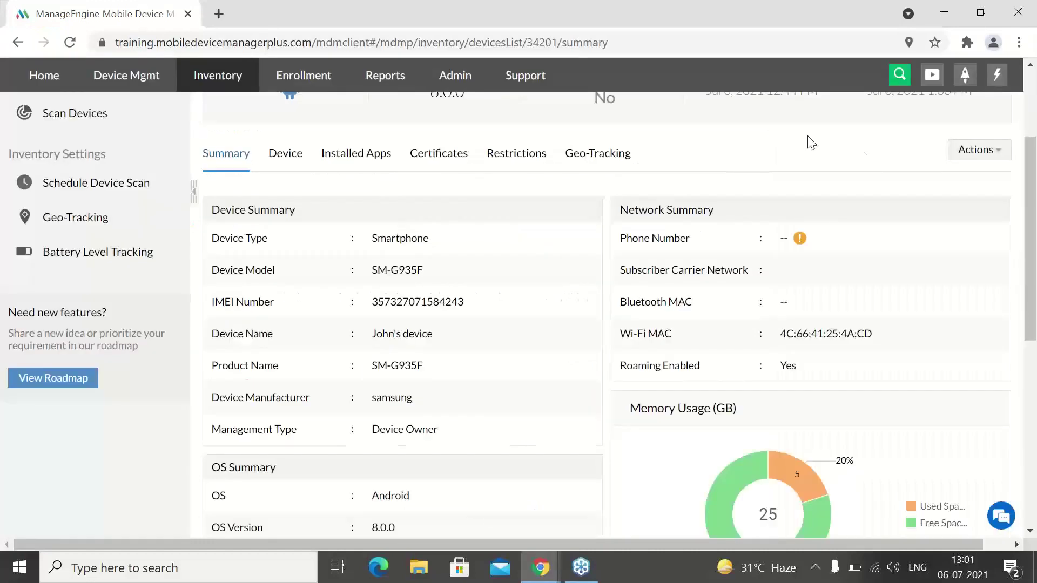
left_click(975, 154)
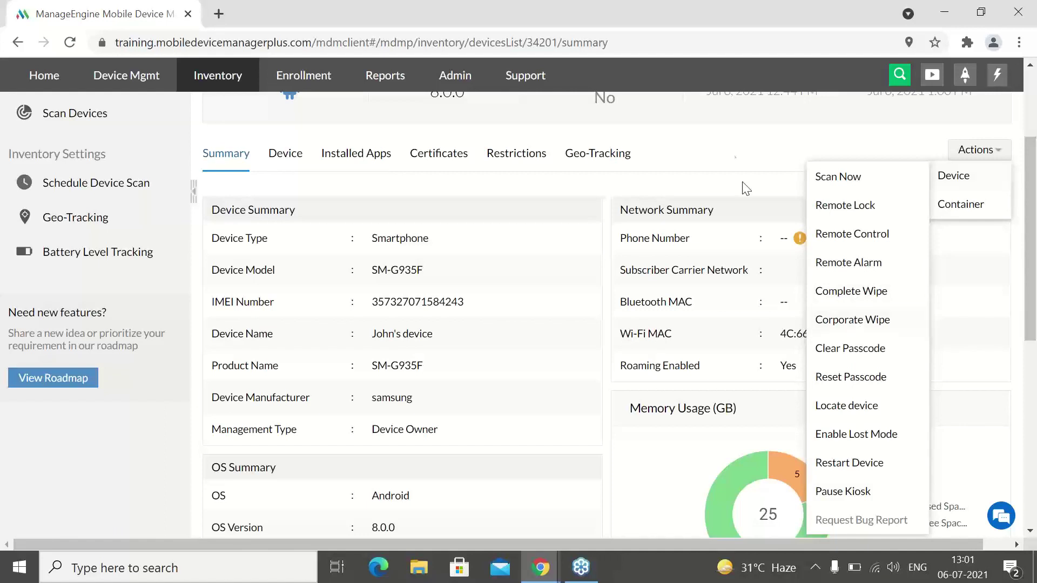
left_click(725, 144)
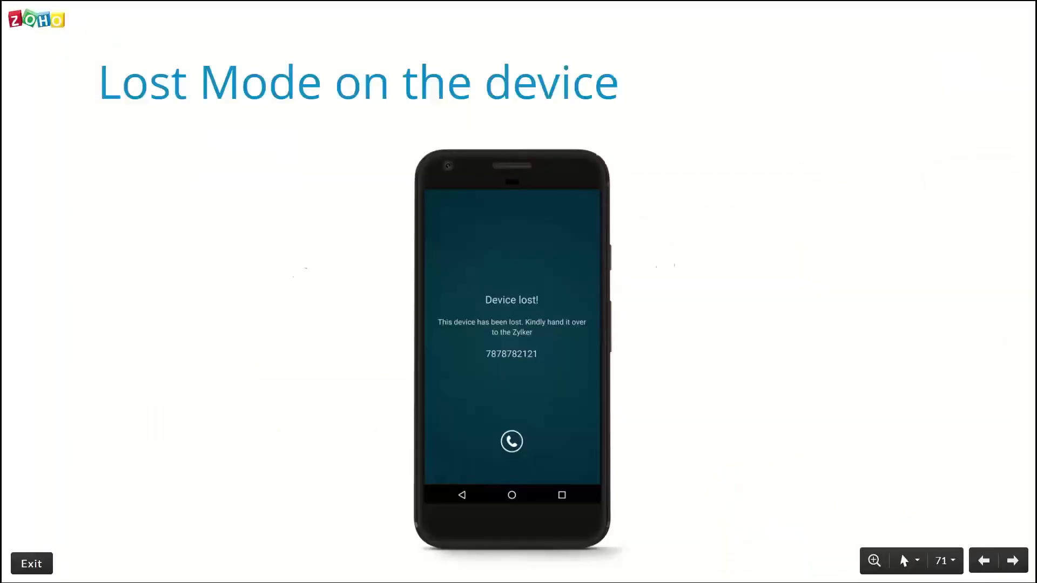
Advance the slide presentation past the scenarios and solutions title to the Scenario 1 slide.
key("Right")
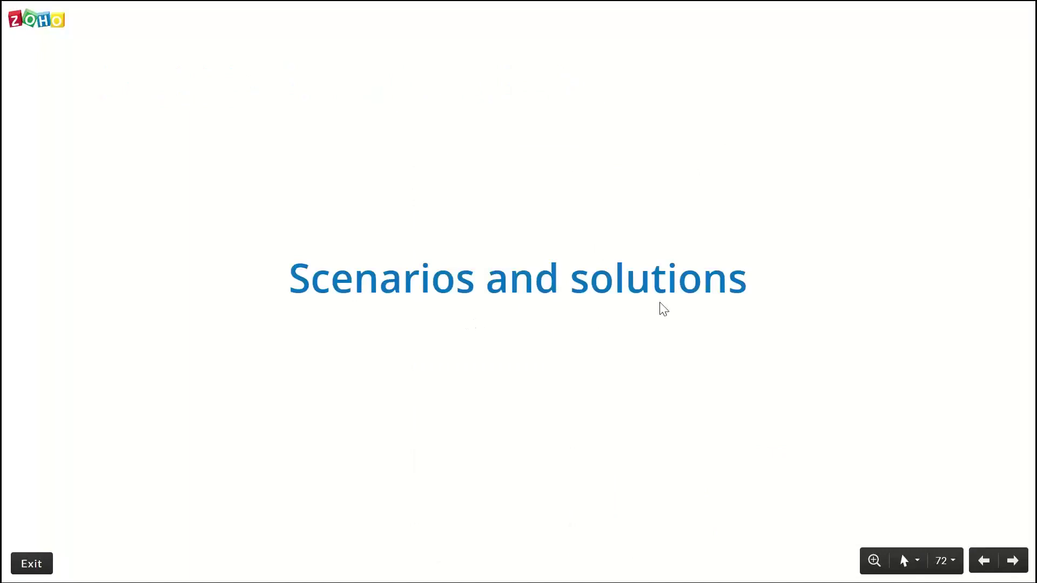
key("Right")
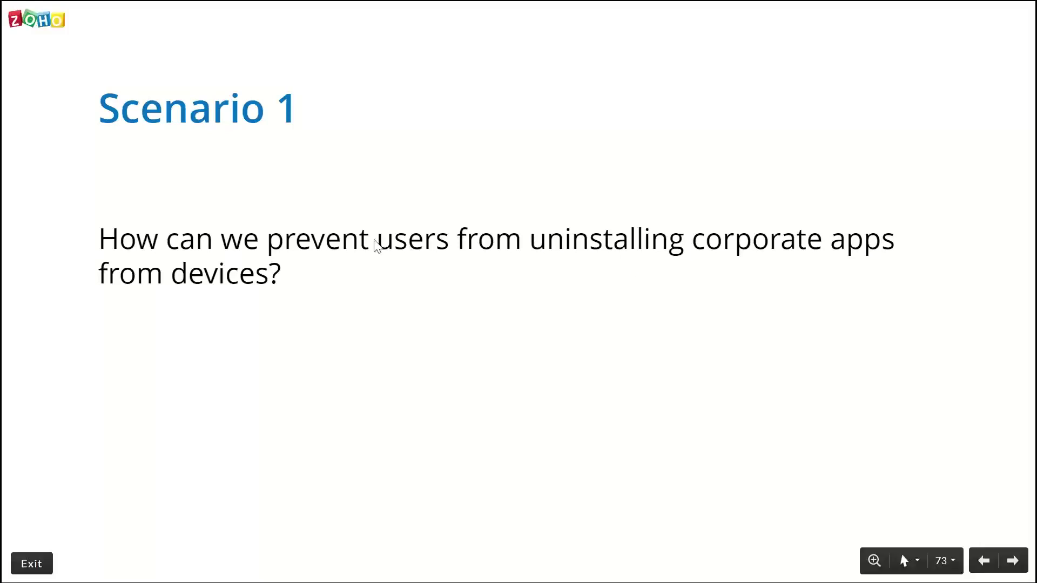
Switch to Mobile Device Manager Plus and open the list of profiles in device management.
key("alt+Tab")
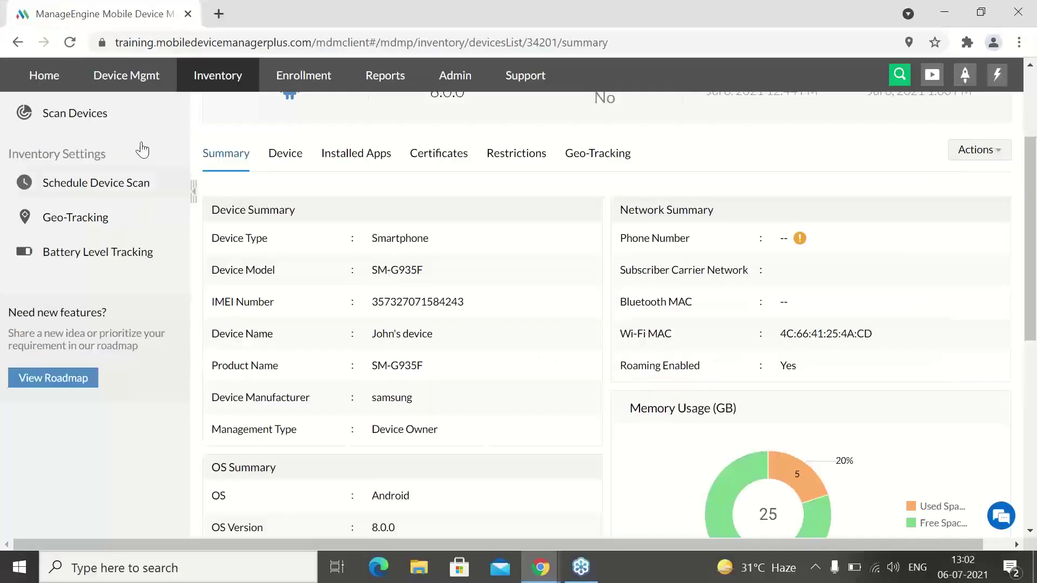
left_click(120, 81)
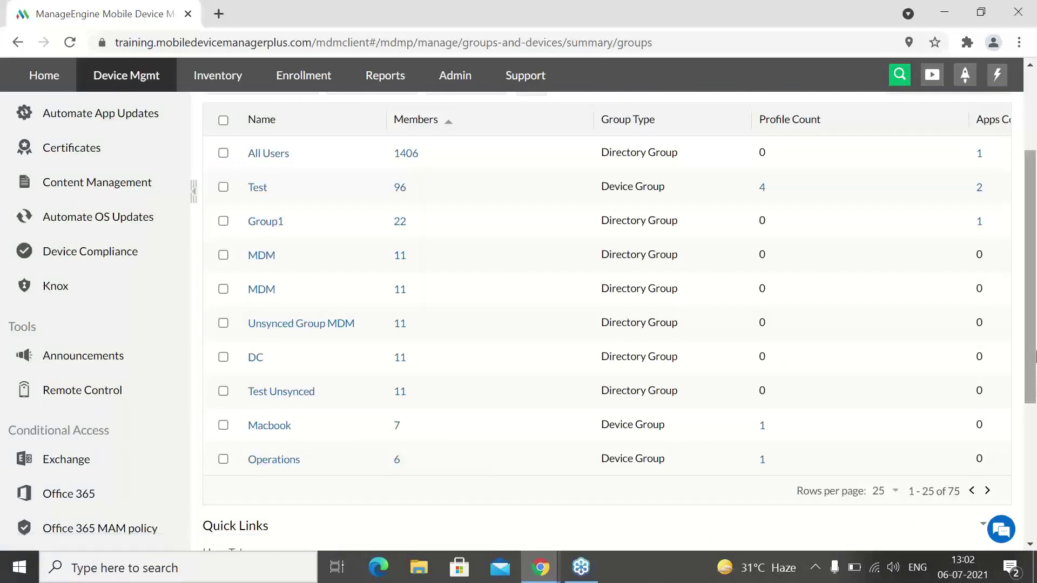
scroll(1034, 265, "up", 1)
scroll(1034, 264, "up", 1)
scroll(103, 156, "up", 2)
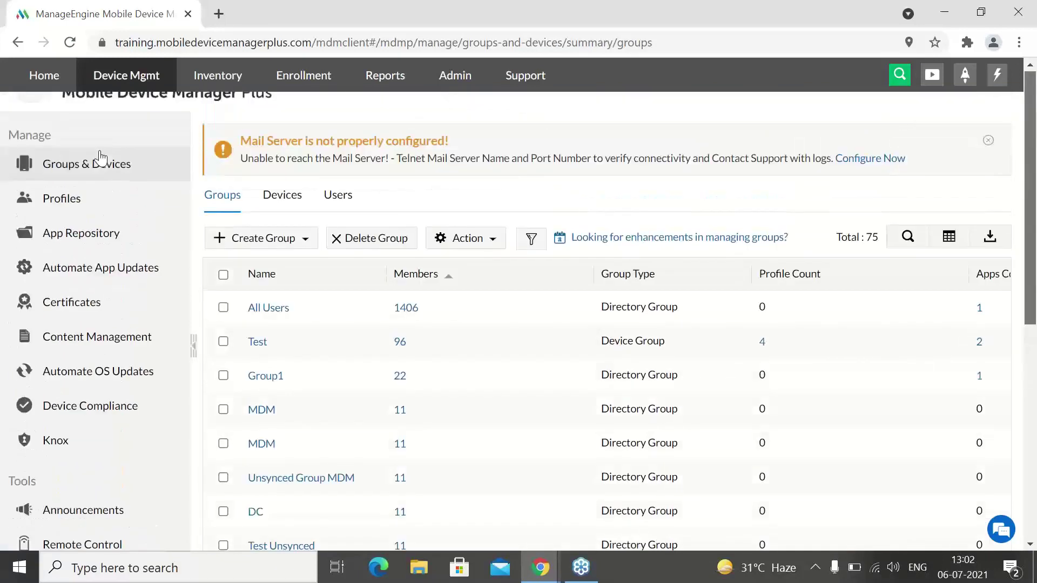
left_click(110, 243)
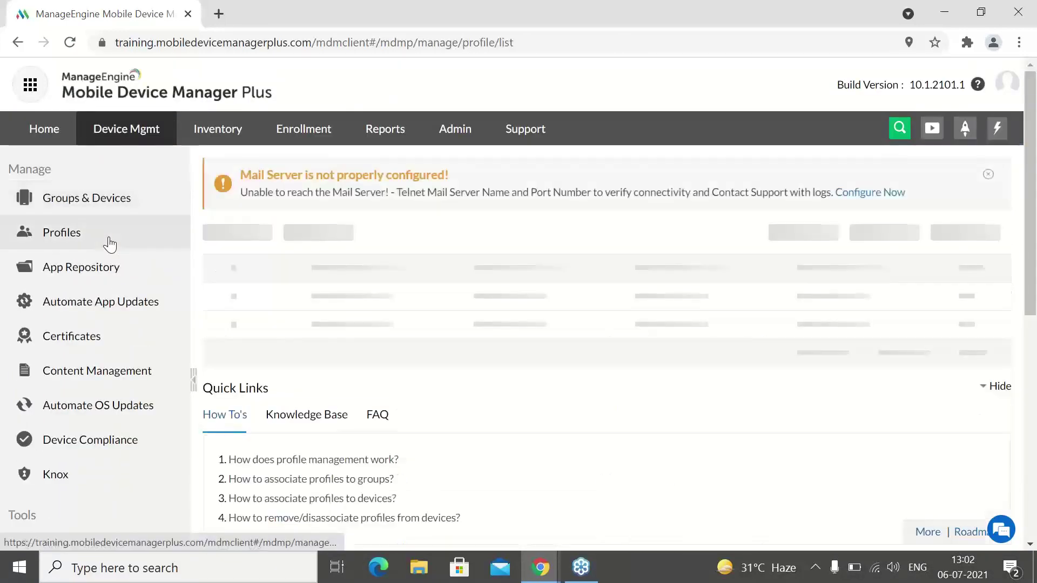
Create an Android MDM profile for devices with the default name and open its restrictions.
left_click(307, 237)
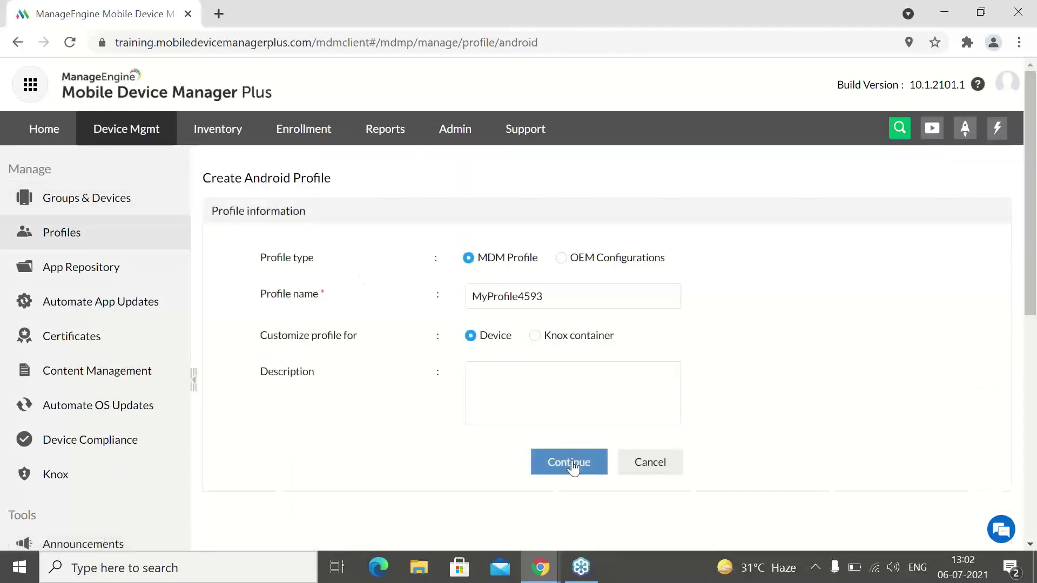
left_click(572, 461)
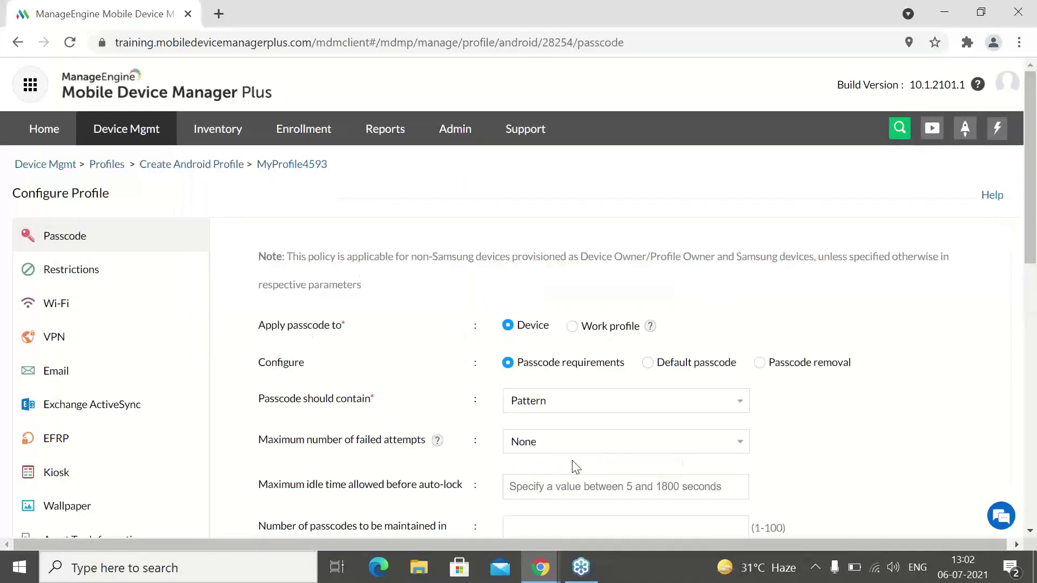
left_click(125, 279)
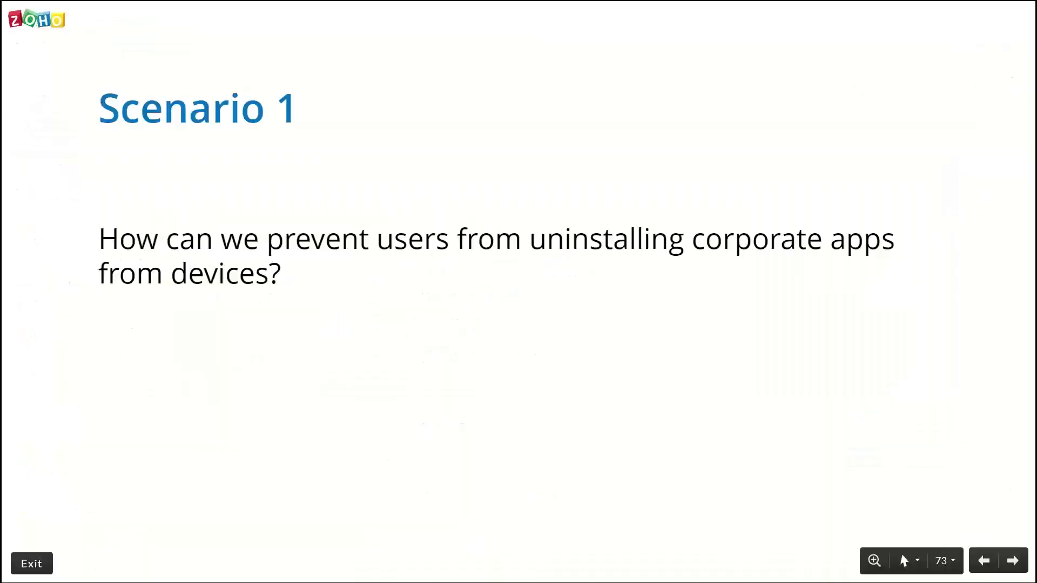
Switch to the slide presentation and advance to the Scenario 2 slide.
key("Right")
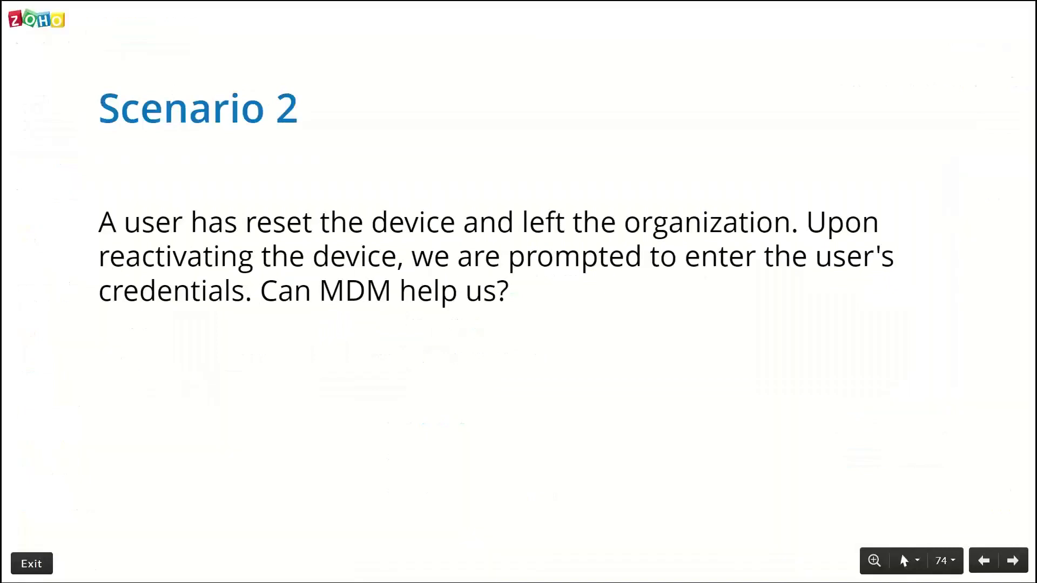